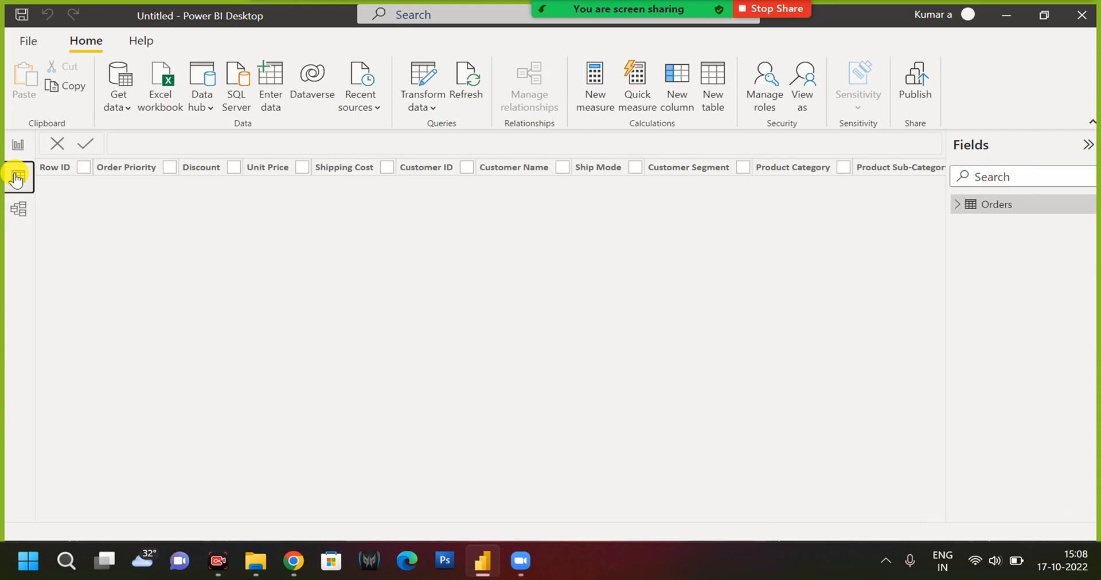
# Expand the Orders table's field list and bring up the modeling commands in the report view.
pyautogui.click(955, 205)
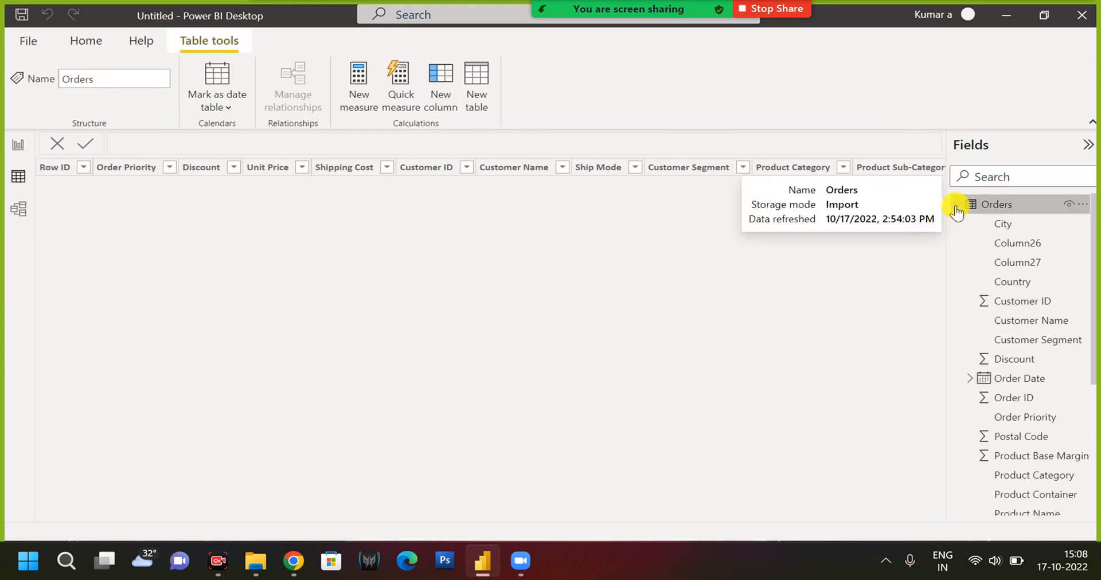
pyautogui.click(19, 144)
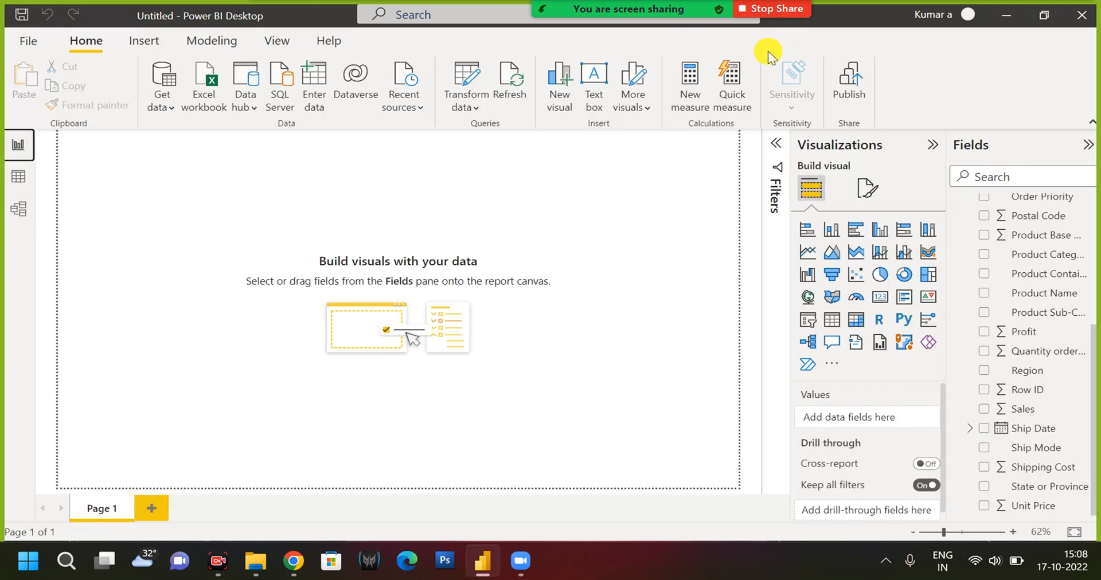
pyautogui.click(154, 38)
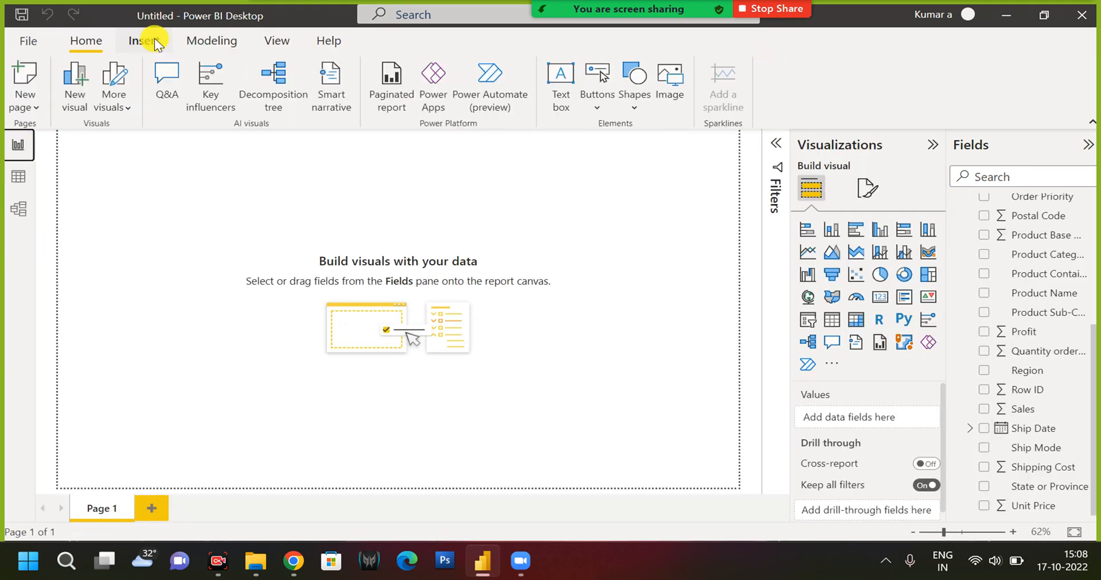
pyautogui.click(206, 37)
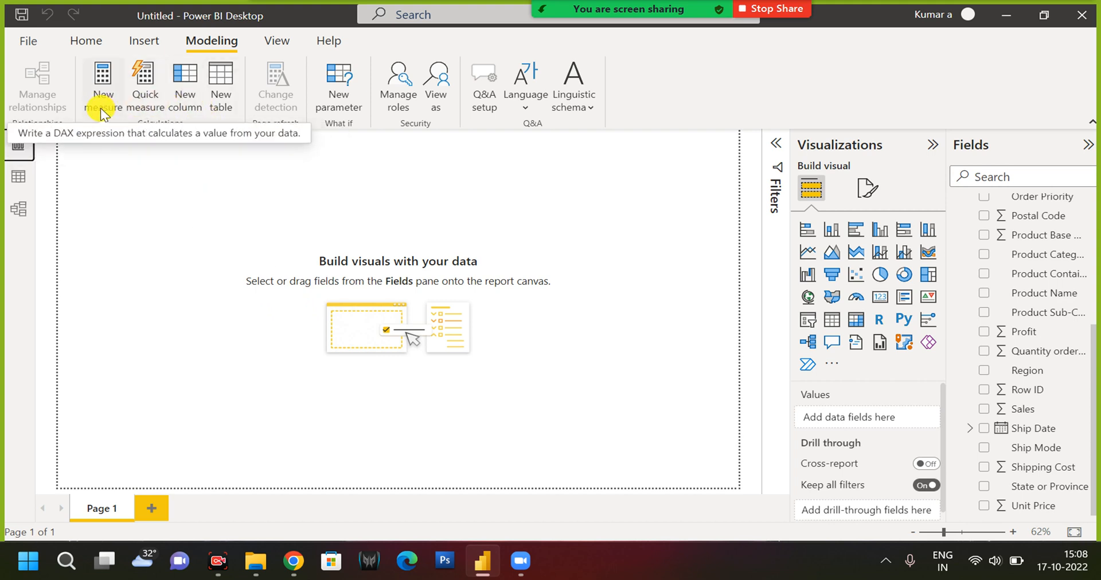
# Add a calculated column to the Orders table and name it #Ca in its formula.
pyautogui.scroll(4, 1056, 333)
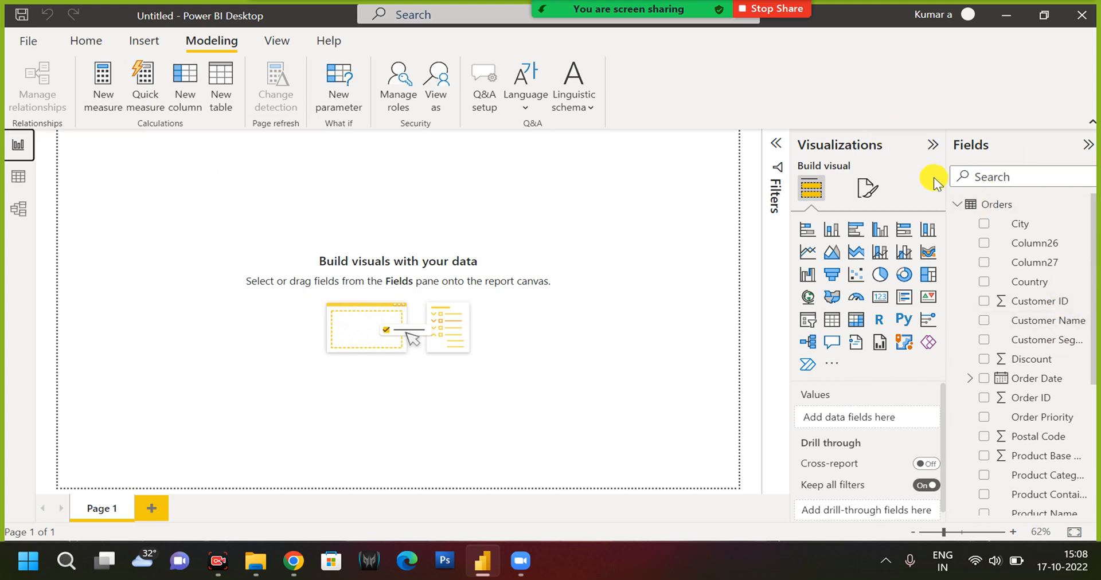
pyautogui.click(1083, 205)
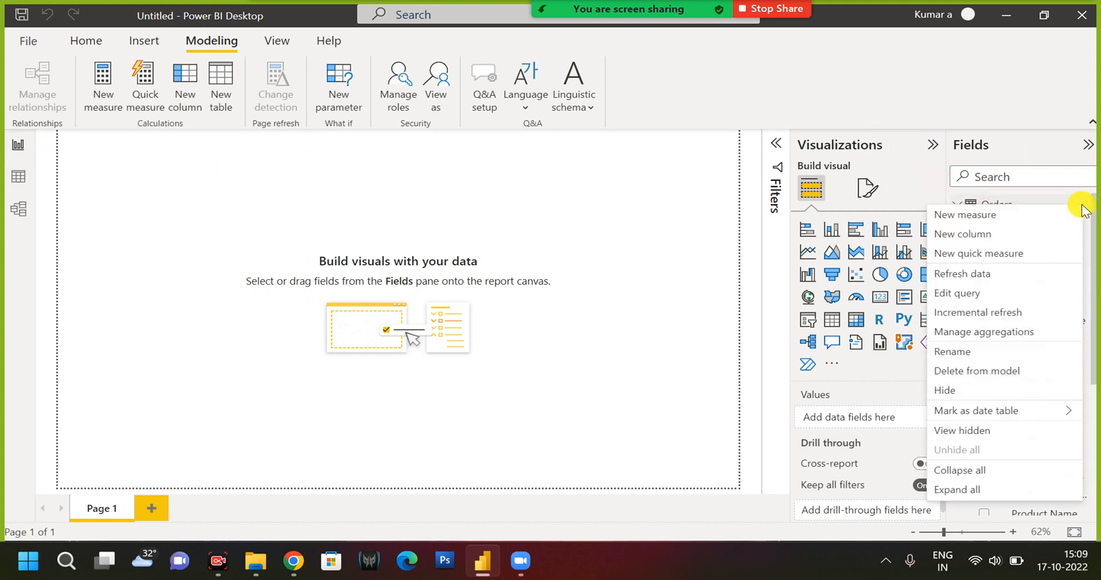
pyautogui.click(998, 235)
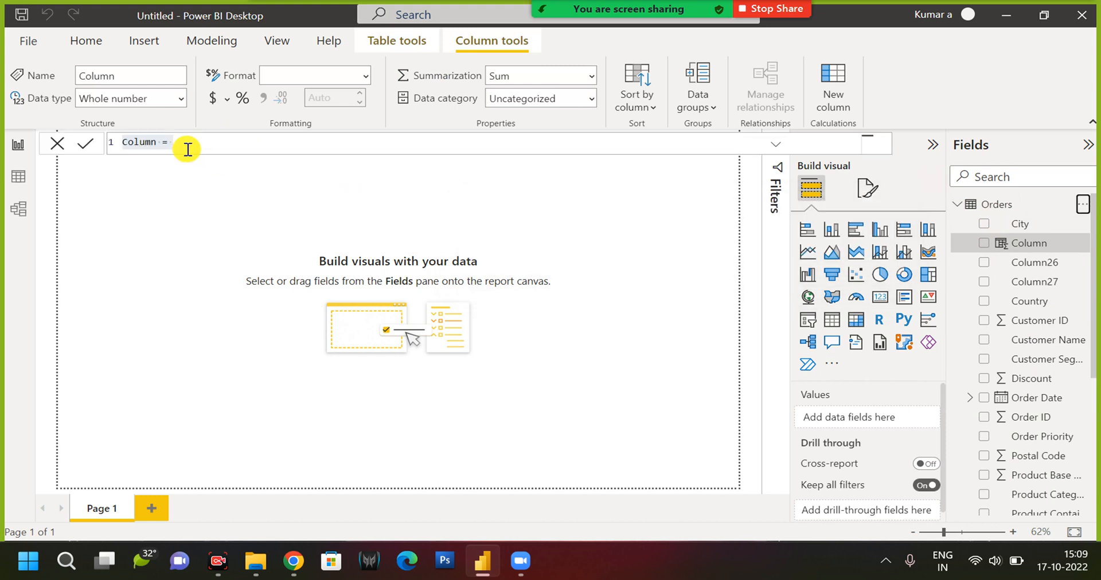
pyautogui.click(161, 142)
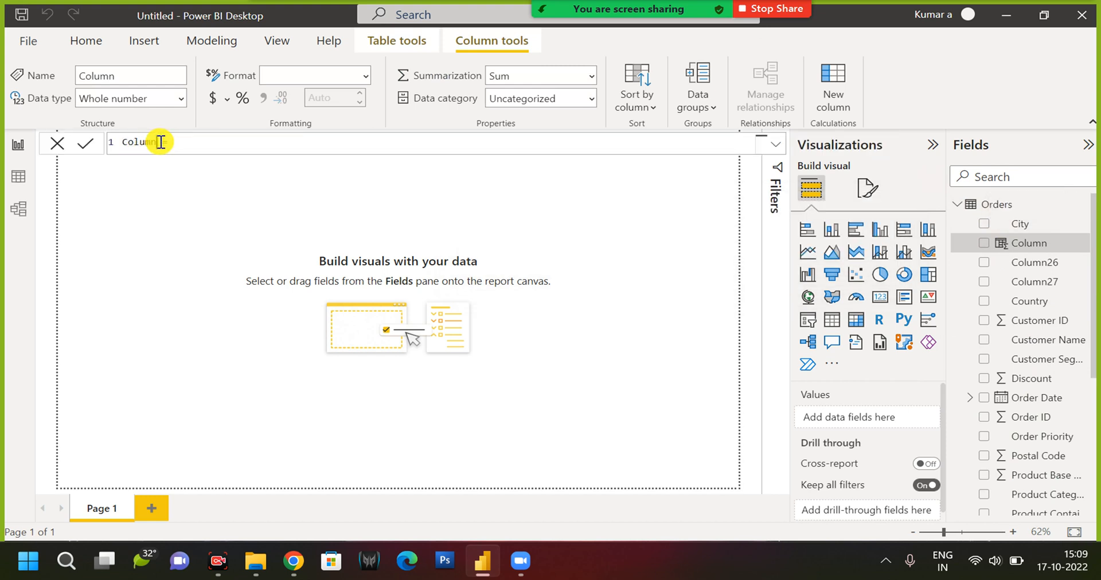
pyautogui.hotkey('shift', 'Left')
pyautogui.hotkey('shift', 'Left')
pyautogui.hotkey('shift', 'Left')
pyautogui.hotkey('shift', 'Left')
pyautogui.hotkey('shift', 'Left')
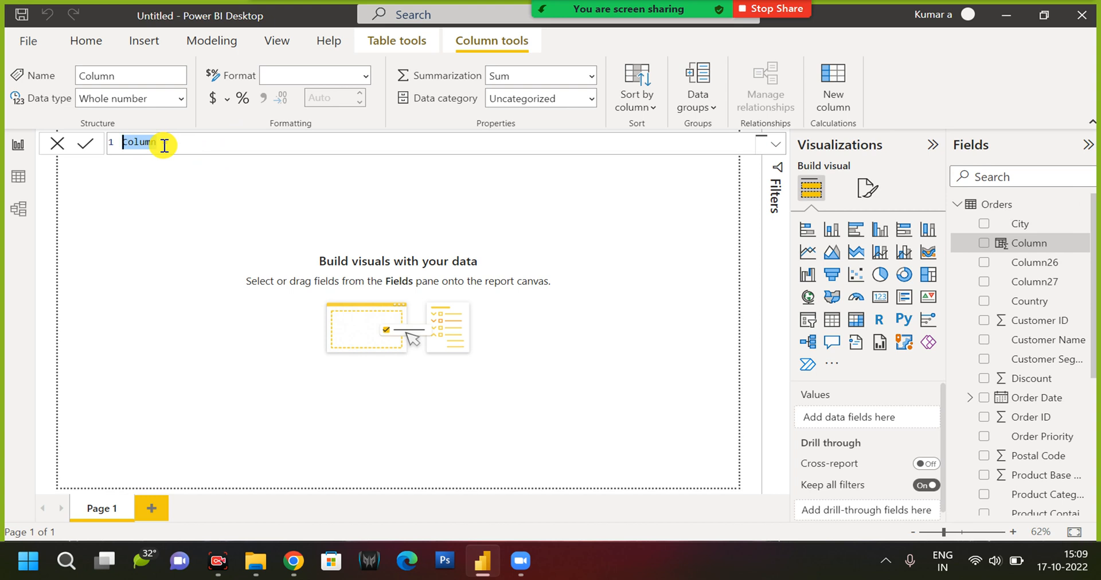
pyautogui.write('Ca =')
pyautogui.press('Left')
pyautogui.write('#cat')
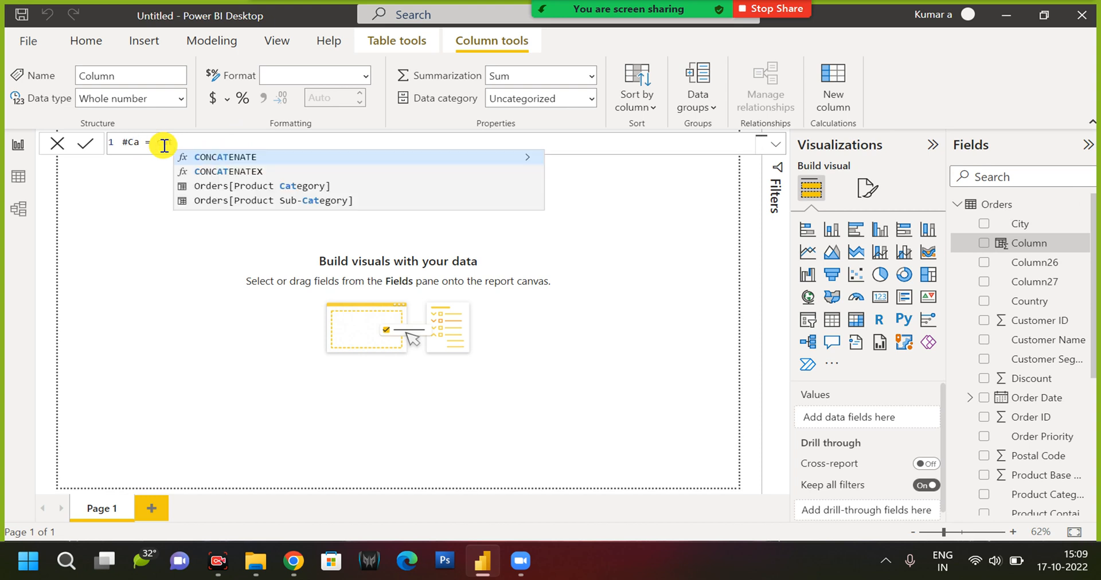
# Define the #Ca column as Orders[Product Category] and display the Orders table in the data view.
pyautogui.press('Down')
pyautogui.press('Down')
pyautogui.press('Tab')
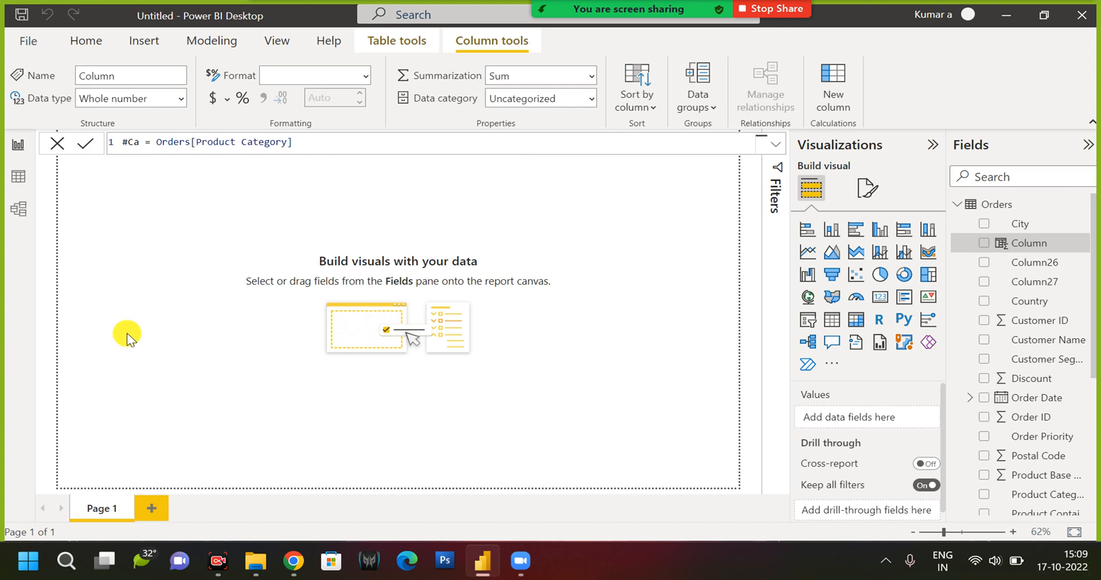
pyautogui.click(18, 183)
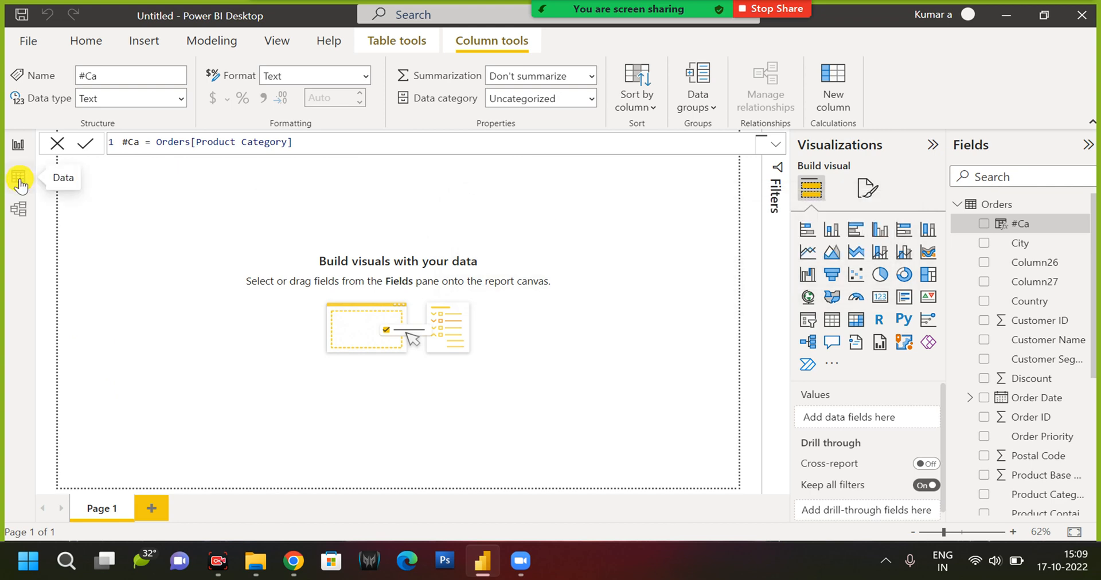
pyautogui.click(20, 178)
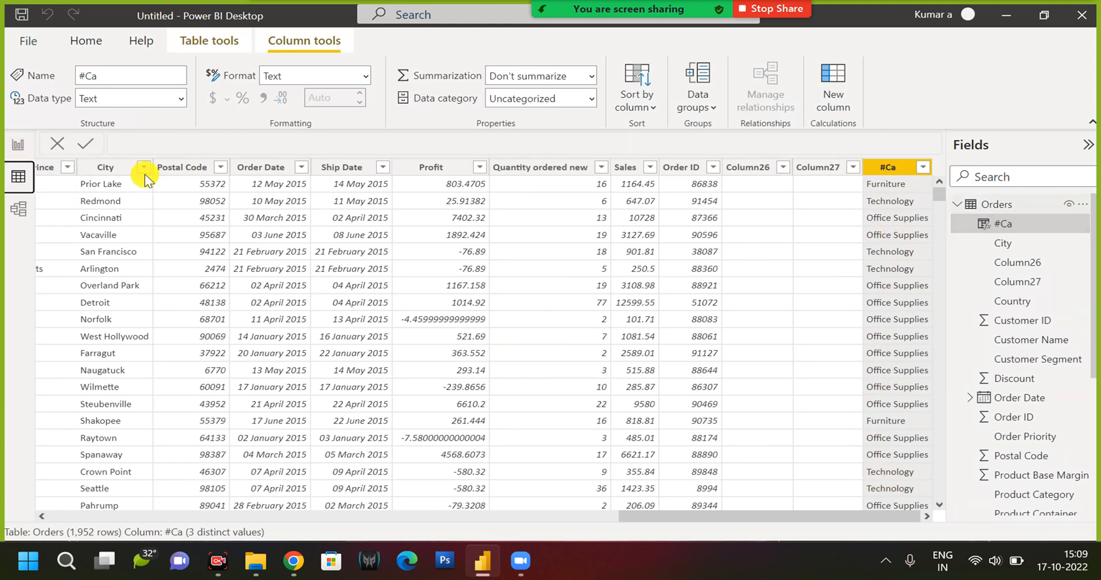
# Add a new measure to the Orders table.
pyautogui.click(1082, 205)
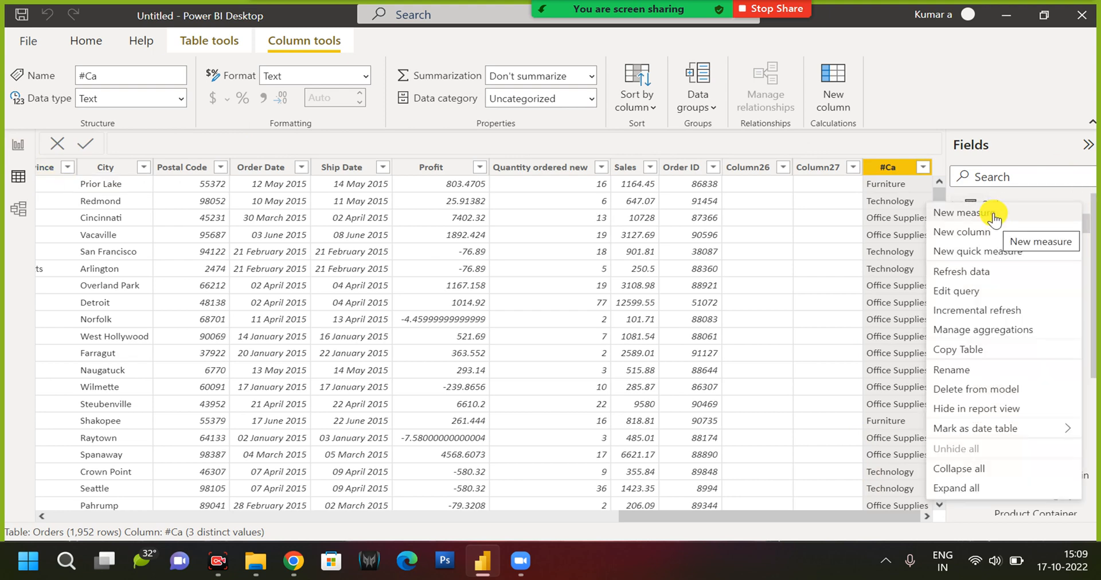
pyautogui.click(994, 216)
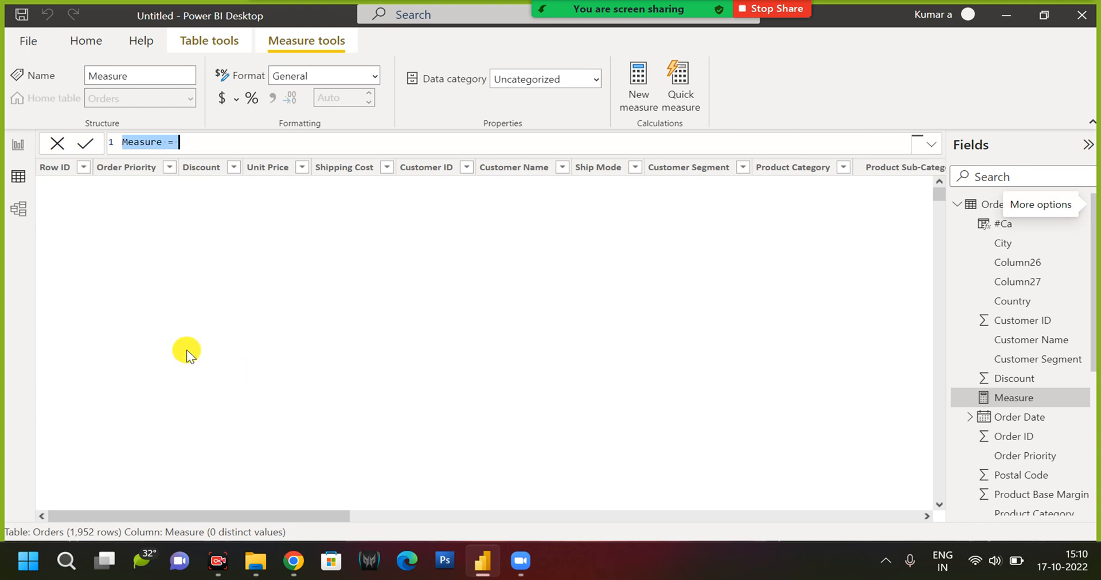
pyautogui.write('cat')
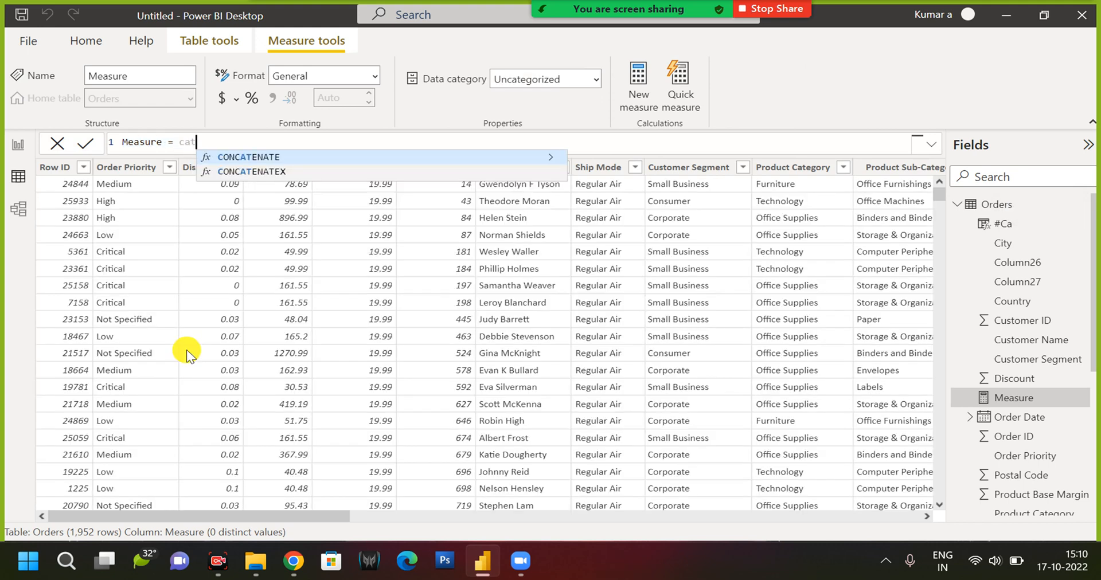
pyautogui.press('Tab')
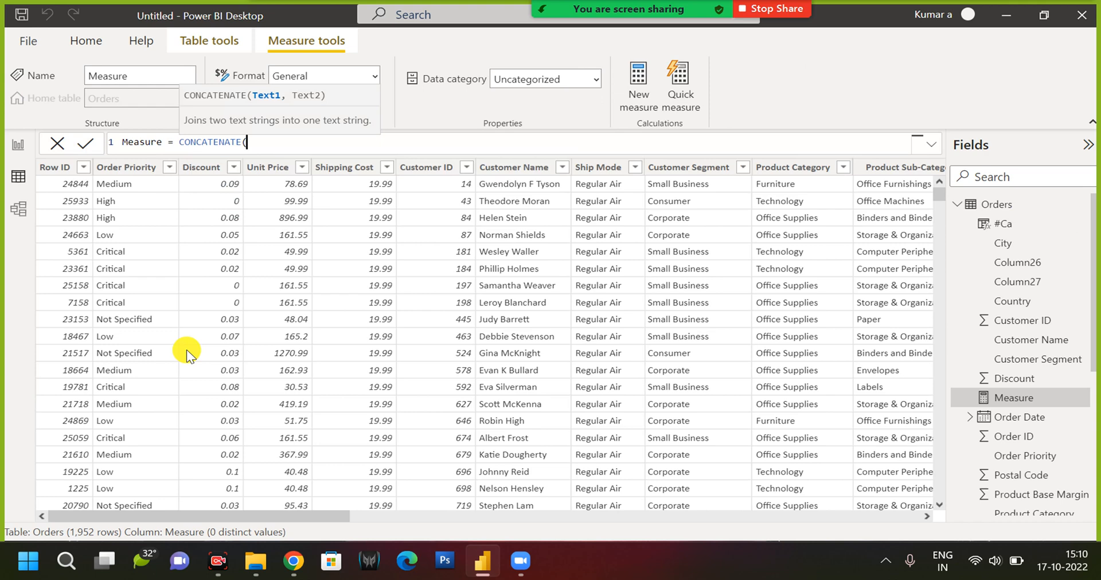
pyautogui.press('BackSpace')
pyautogui.press('BackSpace')
pyautogui.press('BackSpace')
pyautogui.press('BackSpace')
pyautogui.press('BackSpace')
pyautogui.press('BackSpace')
pyautogui.press('BackSpace')
pyautogui.press('BackSpace')
pyautogui.press('BackSpace')
pyautogui.press('BackSpace')
pyautogui.press('BackSpace')
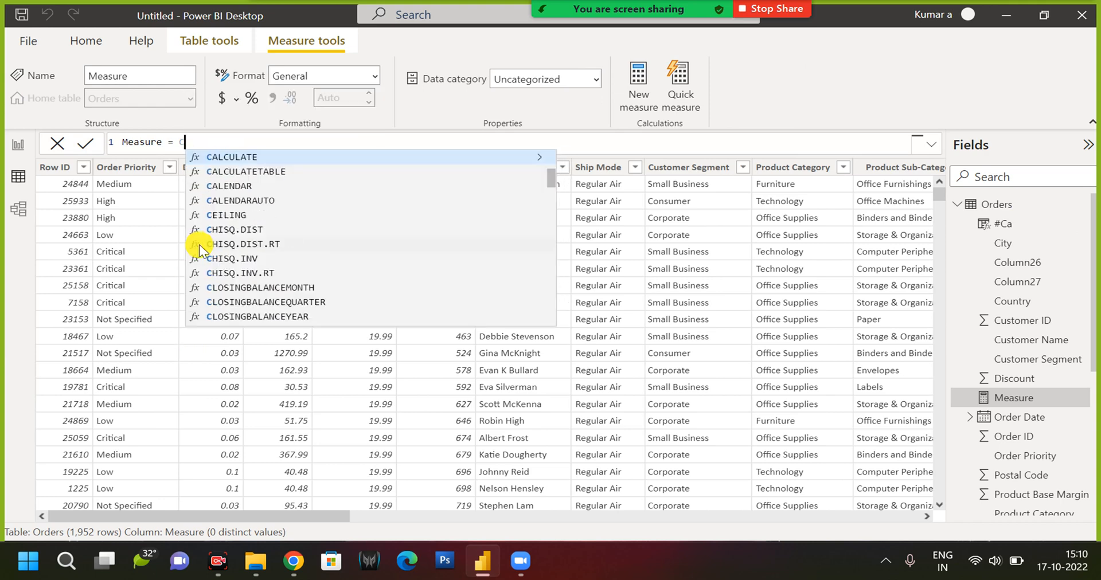
pyautogui.press('BackSpace')
pyautogui.write('cater')
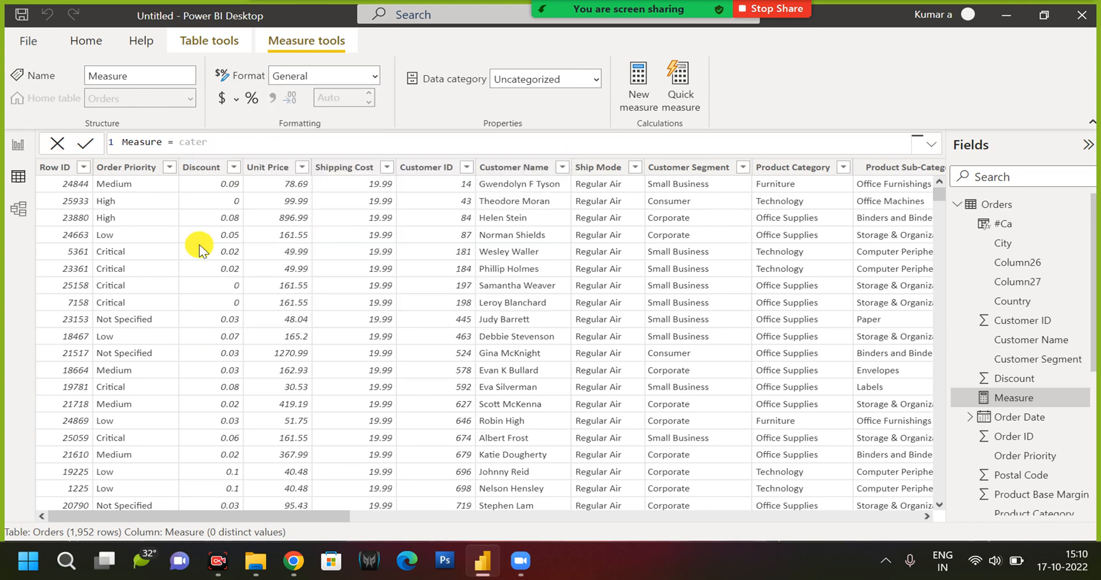
pyautogui.press('BackSpace')
pyautogui.press('BackSpace')
pyautogui.press('BackSpace')
pyautogui.press('BackSpace')
pyautogui.press('BackSpace')
# Define the measure as SELECTEDVALUE(Orders[Product Category]) and commit the formula.
pyautogui.write('s')
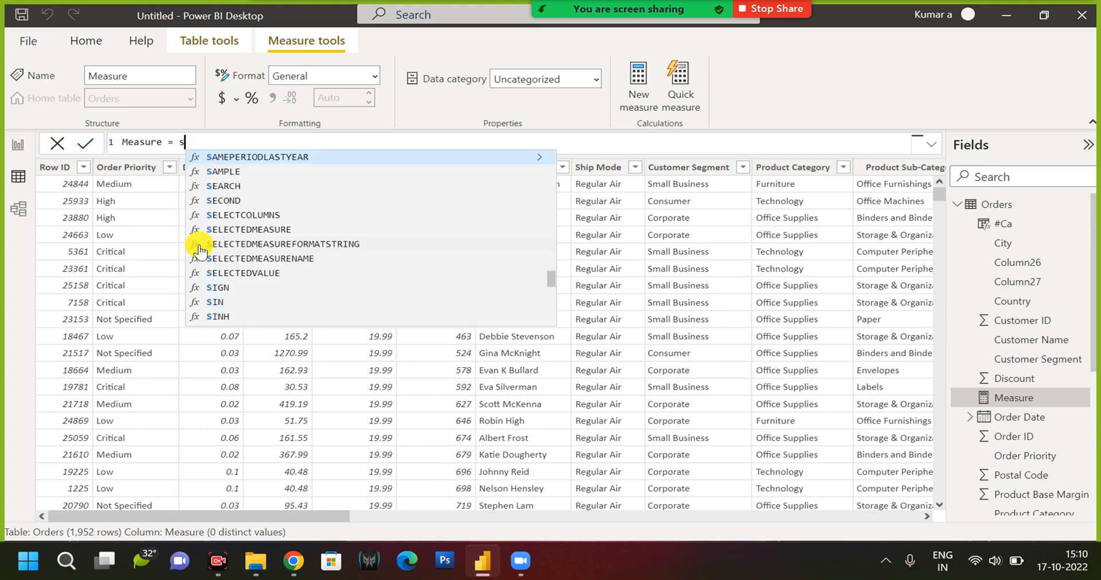
pyautogui.write('ele')
pyautogui.press('Down')
pyautogui.press('Down')
pyautogui.press('Down')
pyautogui.press('Down')
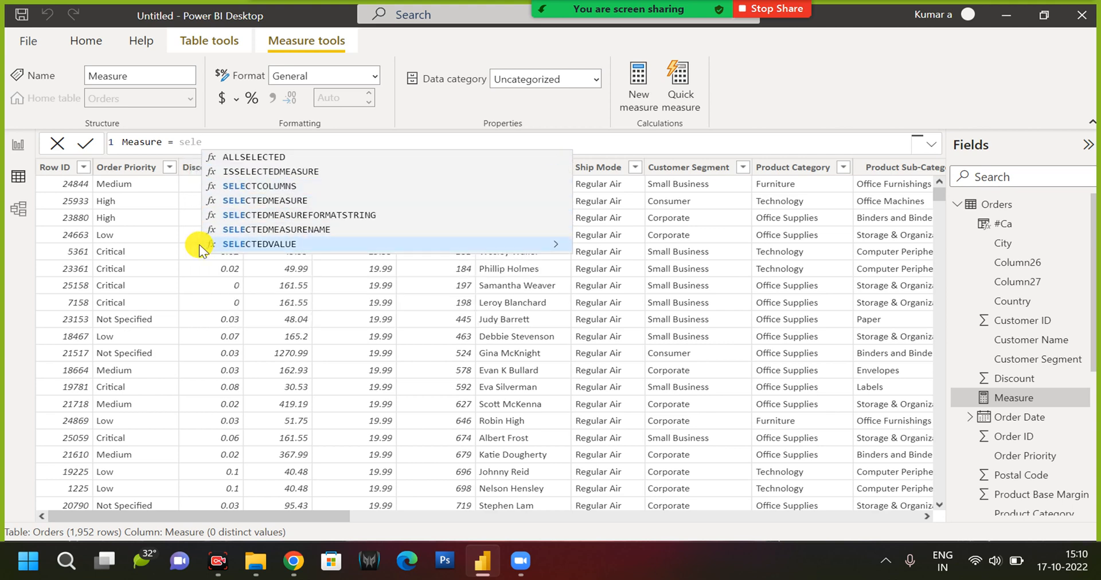
pyautogui.press('Tab')
pyautogui.write('cate')
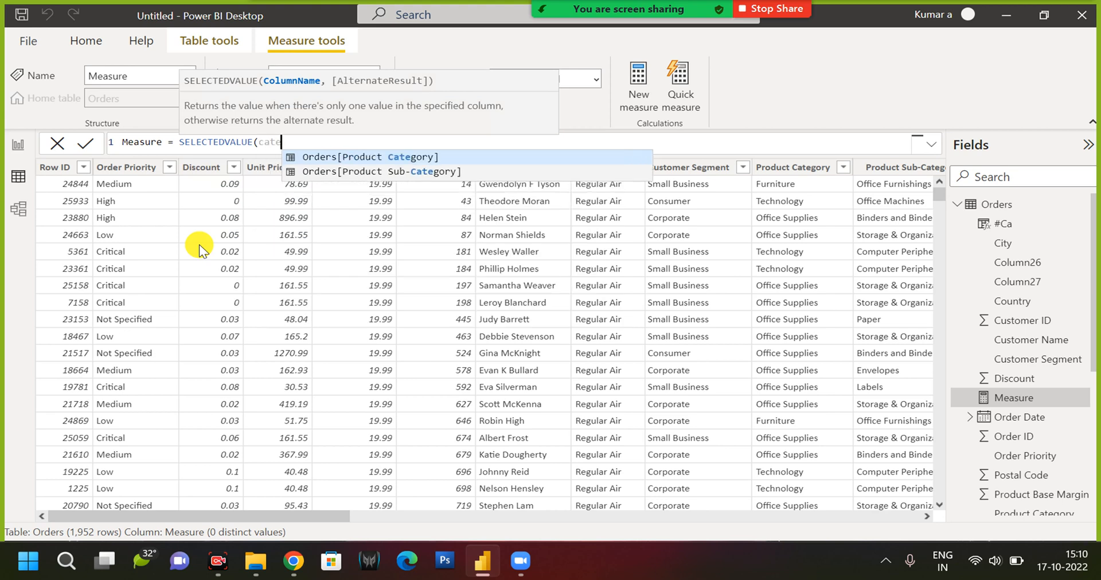
pyautogui.press('Tab')
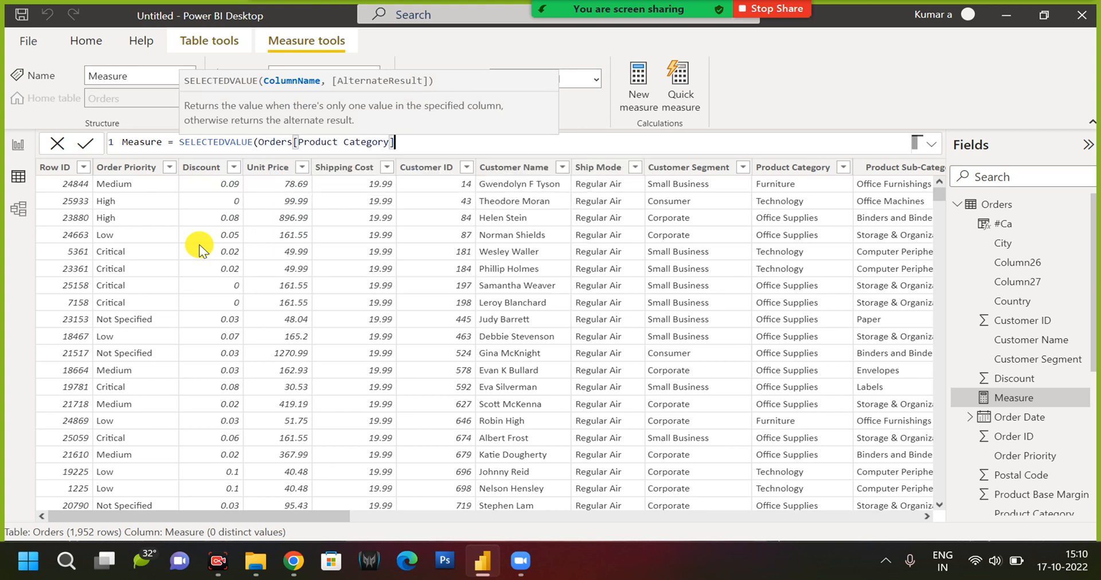
pyautogui.write(')')
pyautogui.press('Return')
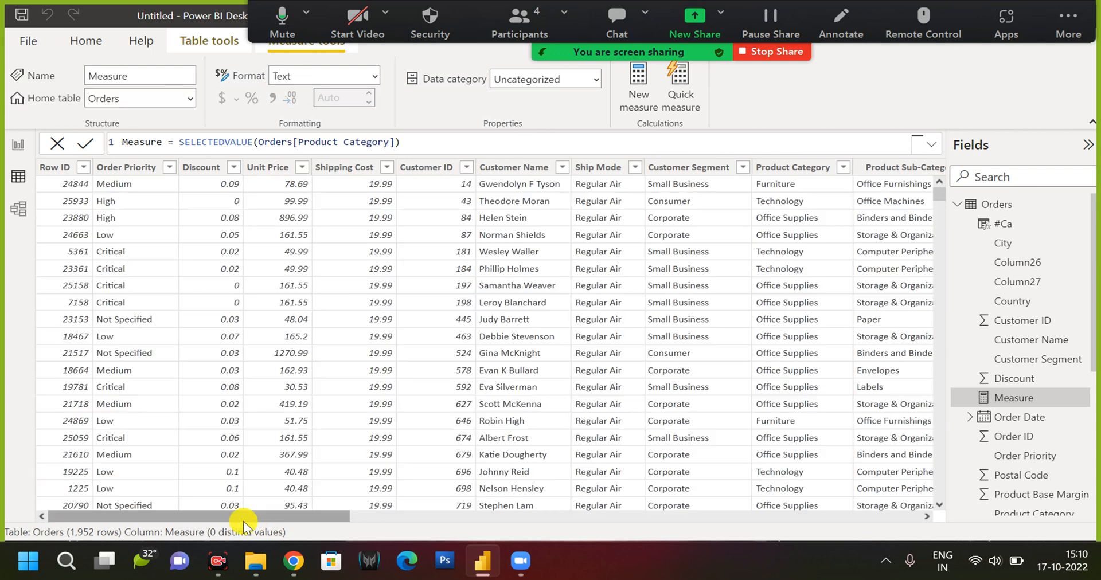
# Examine the last columns of the Orders table, the #Ca column's values and its formula.
pyautogui.moveTo(260, 519); pyautogui.dragTo(880, 510)
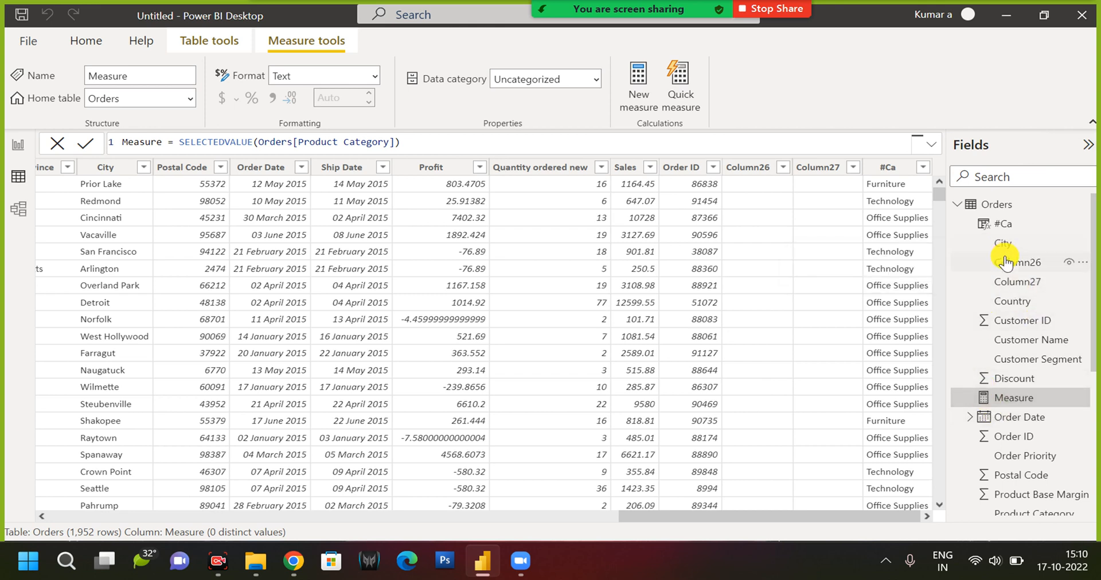
pyautogui.click(1002, 224)
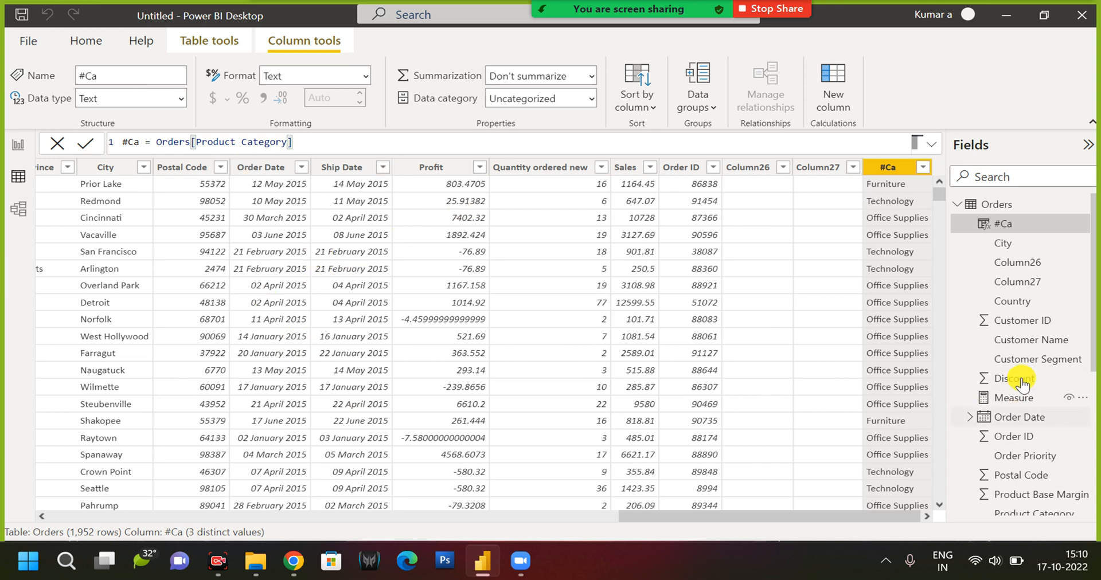
pyautogui.scroll(-2, 1016, 390)
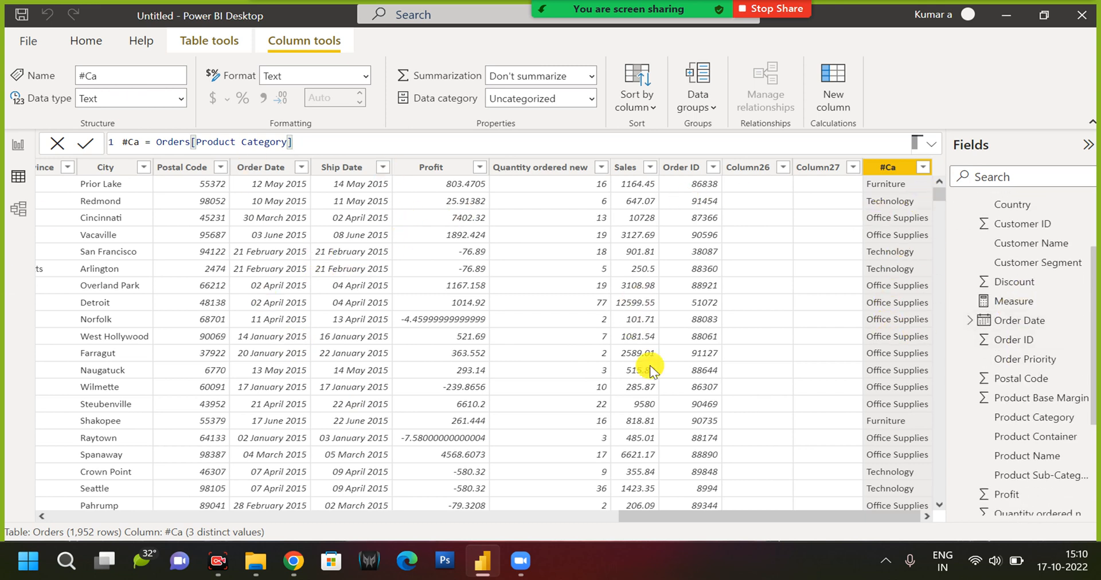
pyautogui.scroll(-3, 1024, 401)
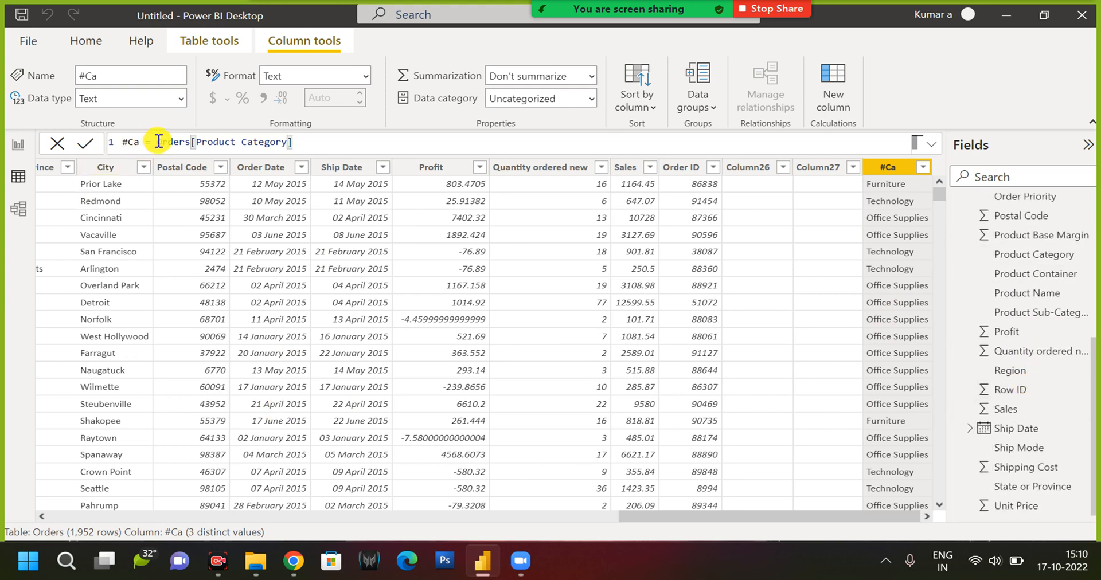
pyautogui.moveTo(156, 141); pyautogui.dragTo(328, 139)
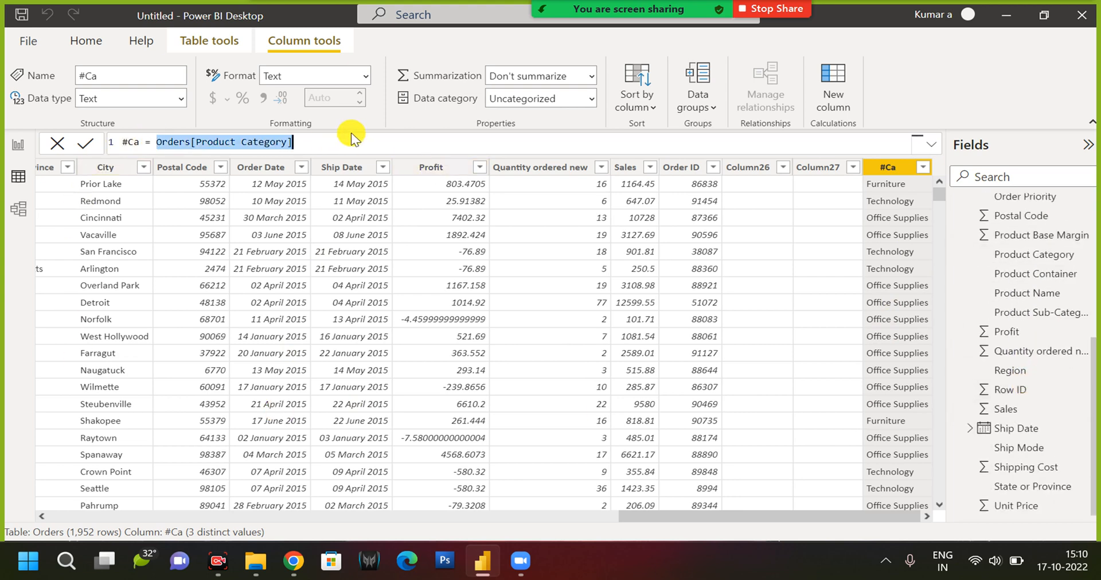
pyautogui.click(339, 137)
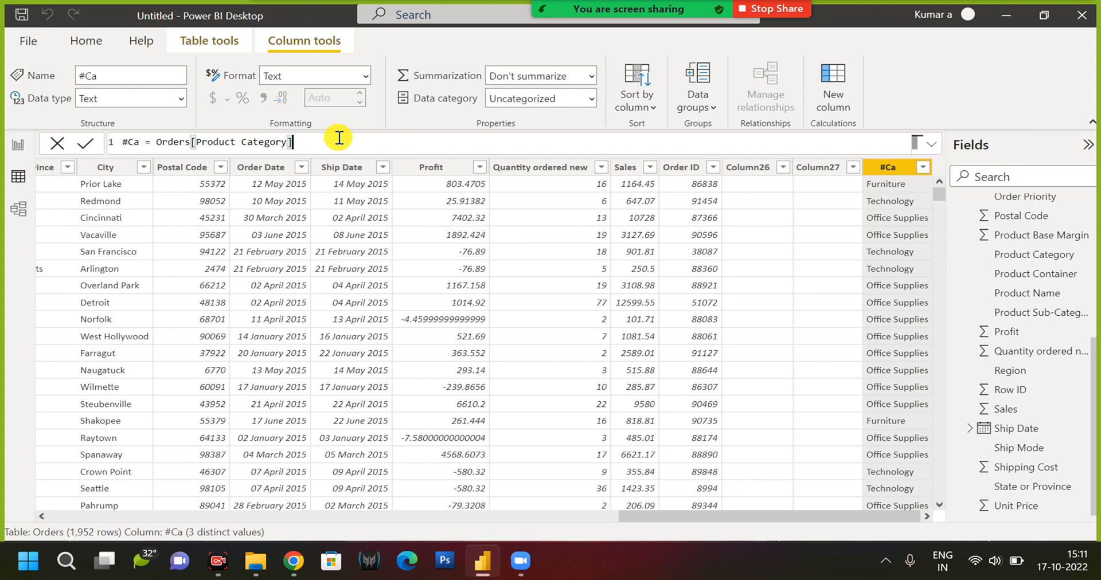
# Return to the report view and add another new measure to the Orders table.
pyautogui.click(19, 150)
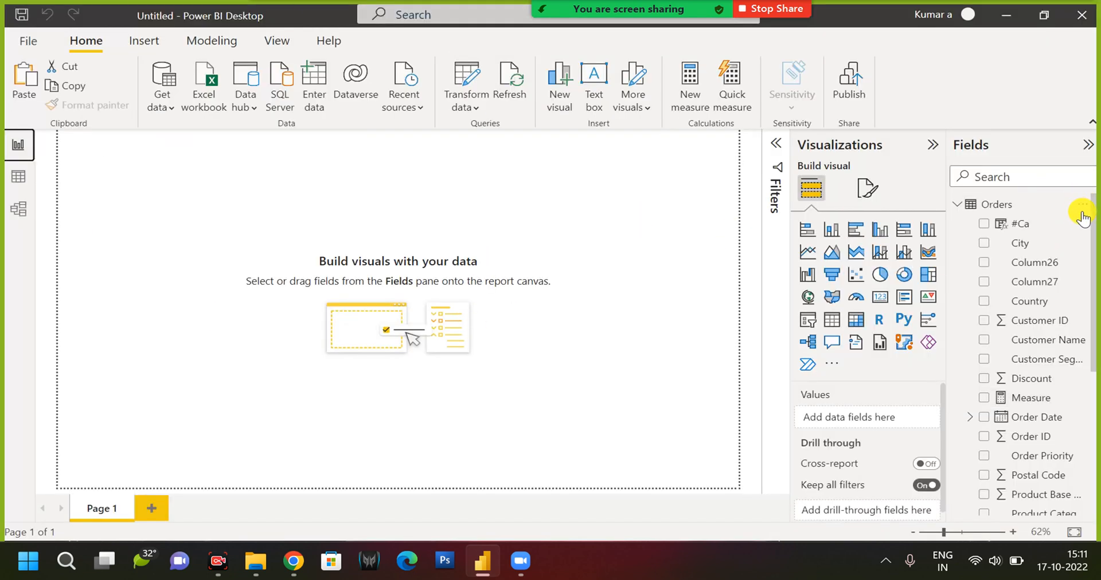
pyautogui.click(1085, 206)
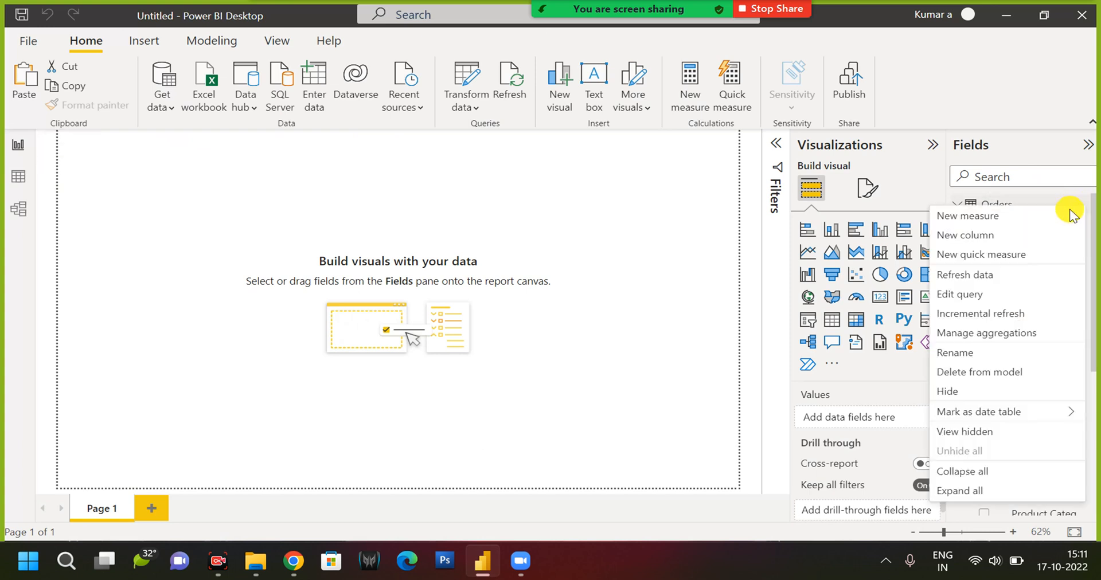
pyautogui.click(961, 221)
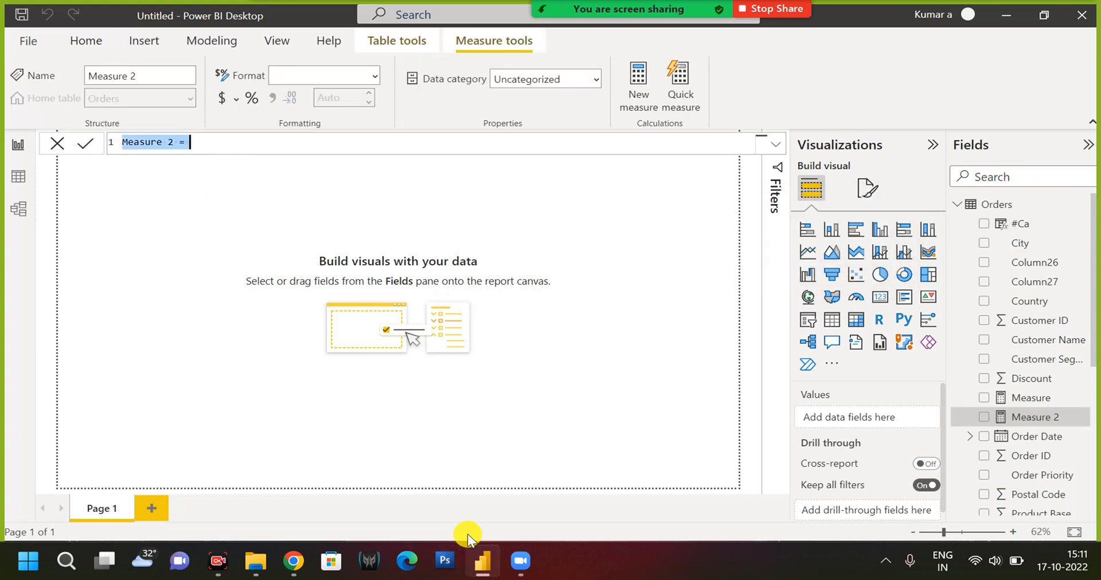
# Switch to Paint by finding and launching it with a blank canvas.
pyautogui.press('super')
pyautogui.write('paint')
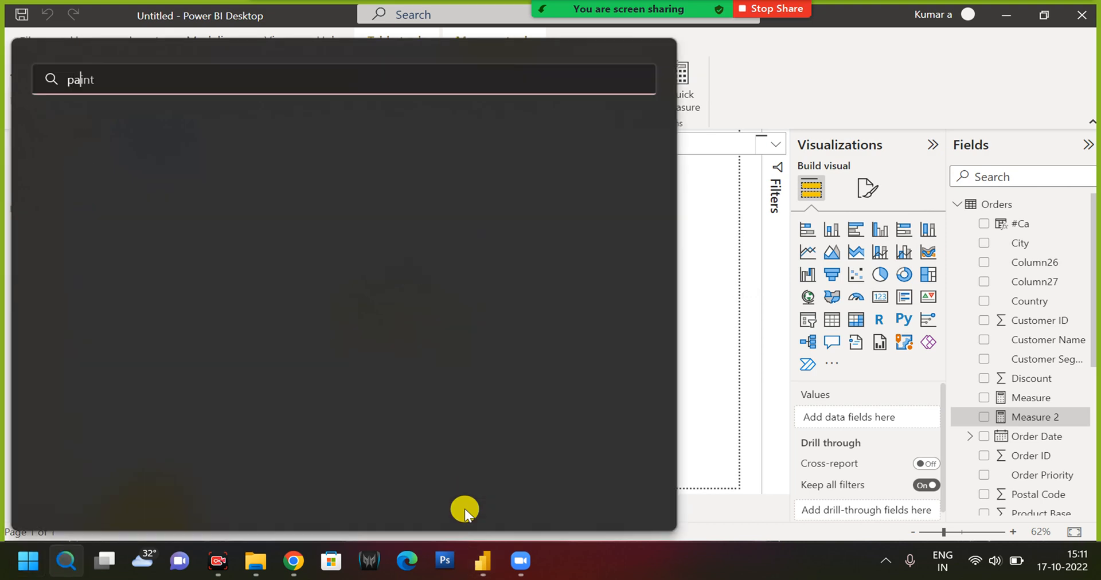
pyautogui.press('Escape')
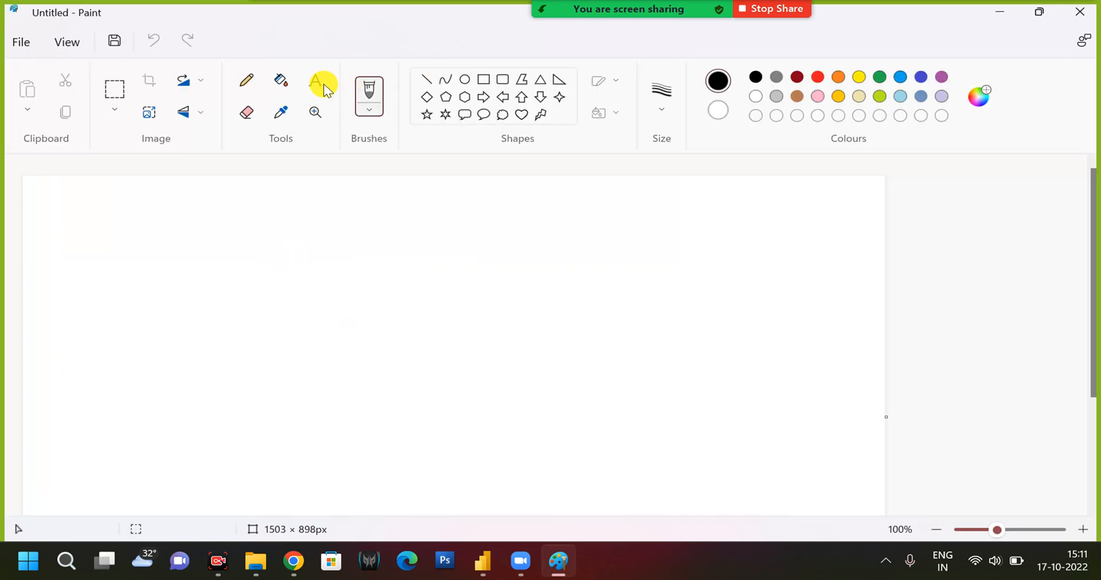
# Add the text "Total Sales=SUM(Supersote[sales]" to the canvas and widen its text box so it fits on one line.
pyautogui.click(314, 82)
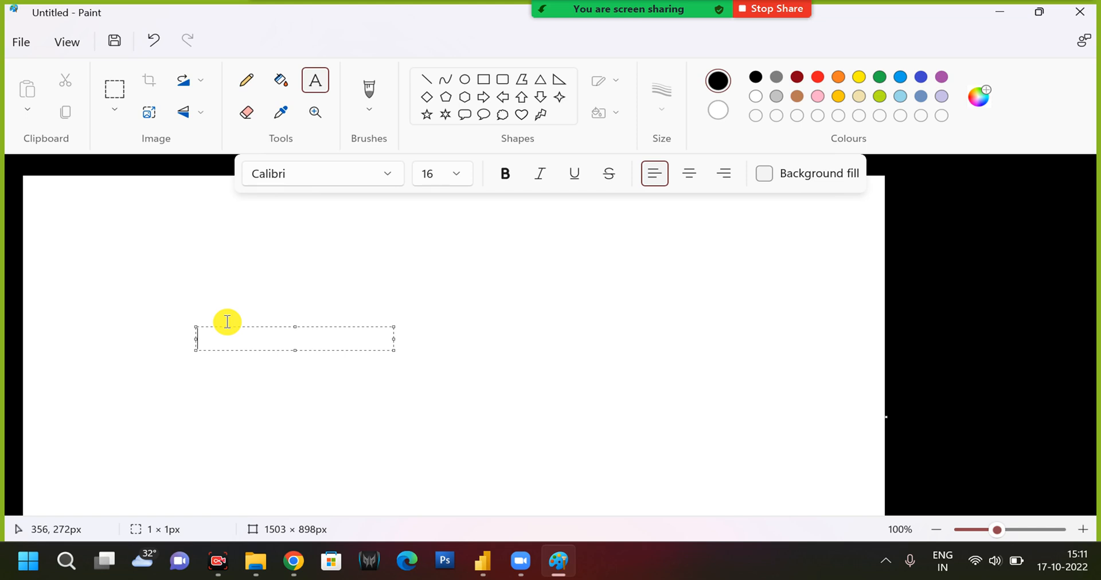
pyautogui.write('Tot')
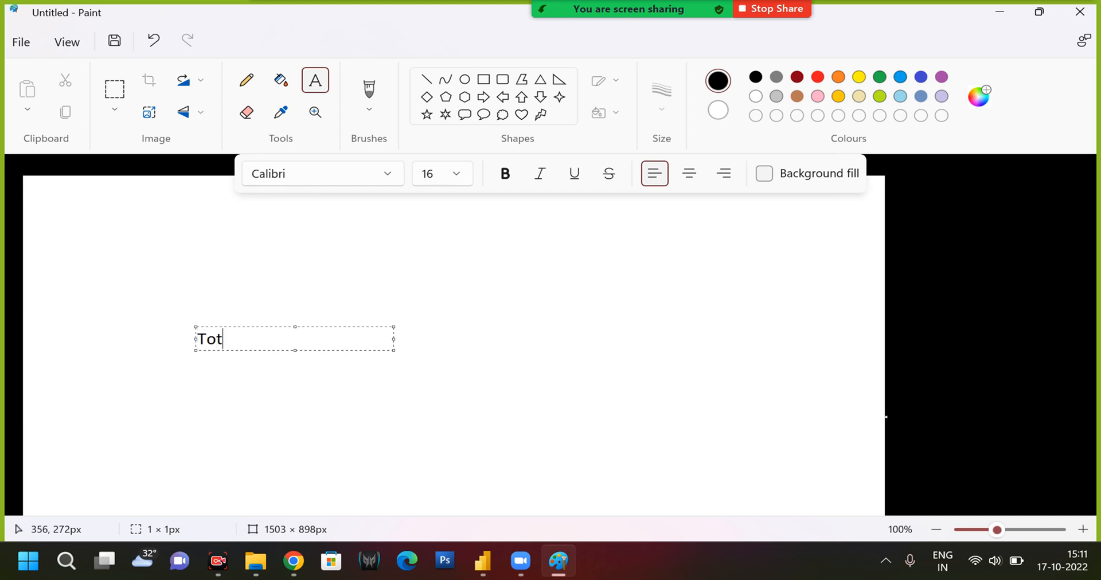
pyautogui.write('al Sales=SUM(Sup')
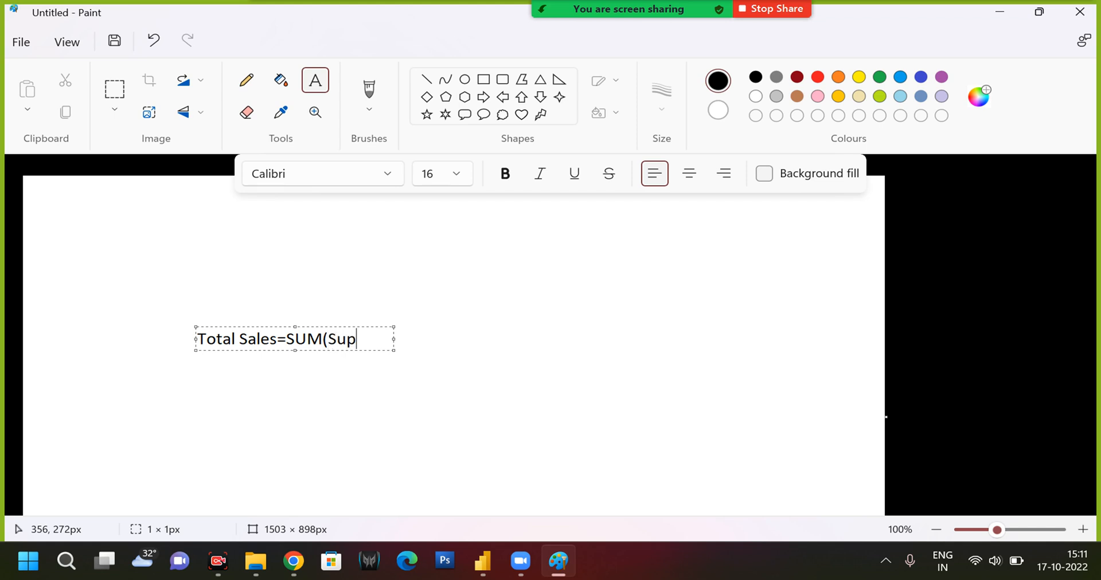
pyautogui.write('ersote')
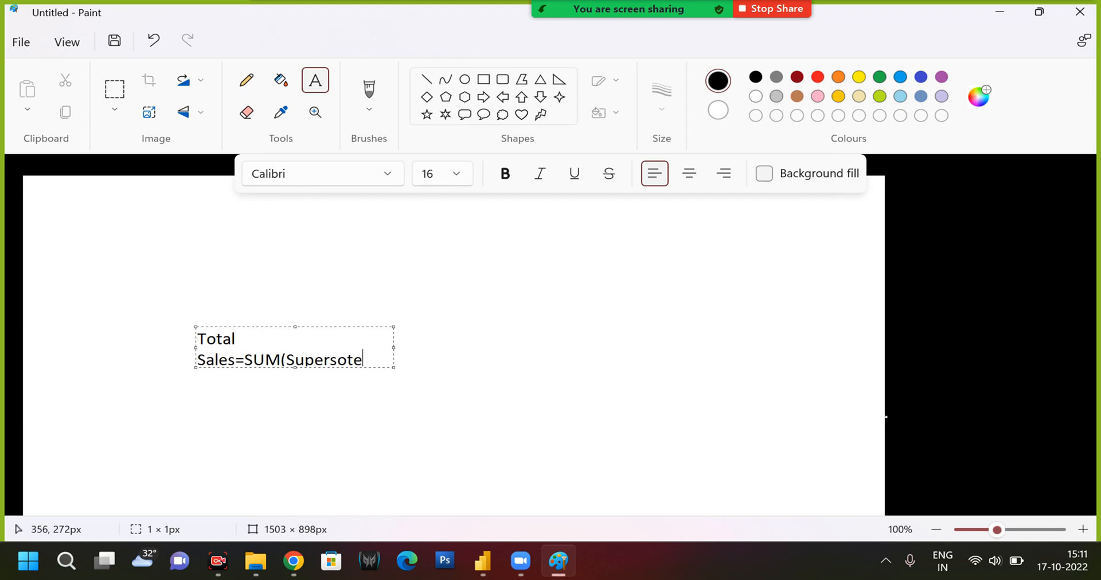
pyautogui.write('[sale')
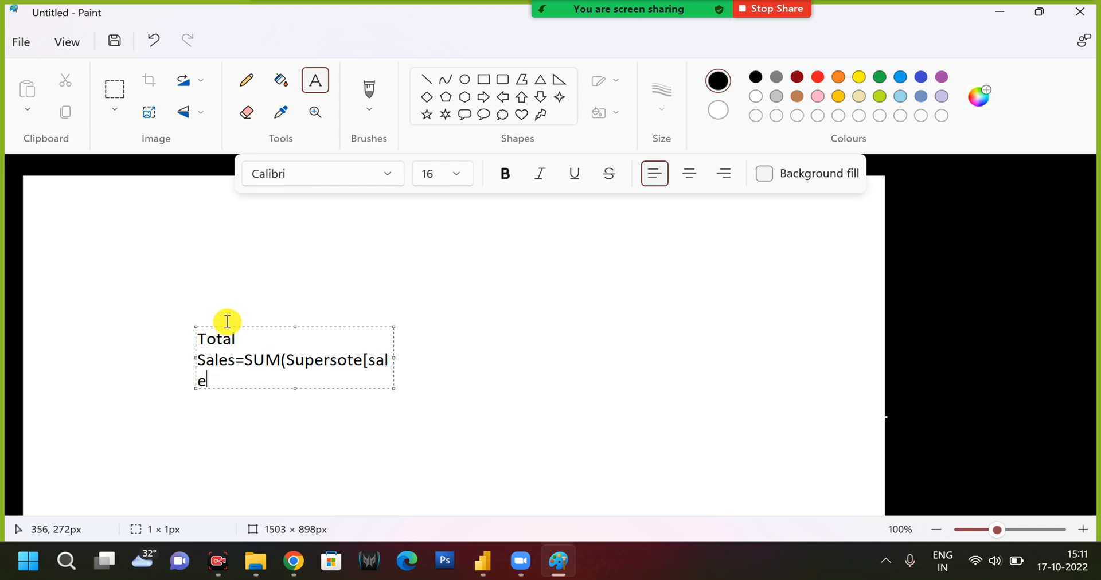
pyautogui.write('s')
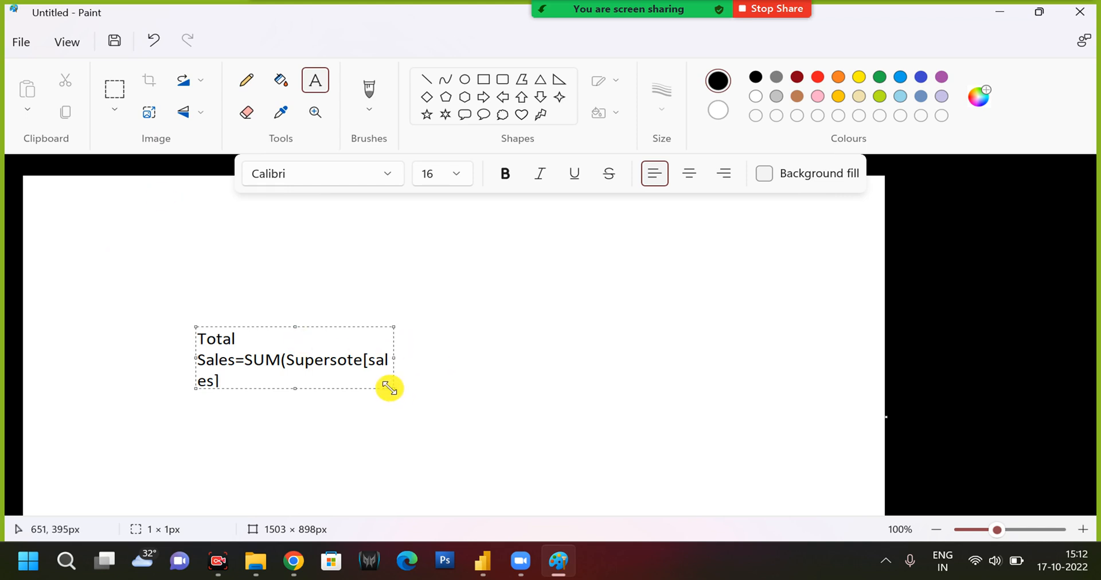
pyautogui.moveTo(389, 387); pyautogui.dragTo(568, 349)
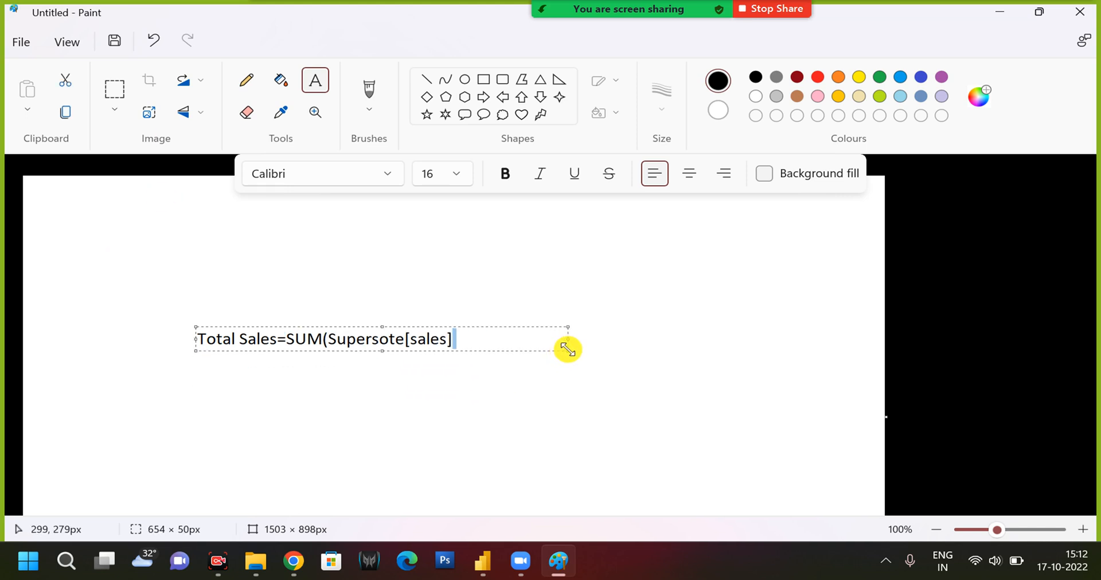
# Switch to Power BI Desktop and write the new measure's expression as sum(Orders[Sales]).
pyautogui.click(478, 571)
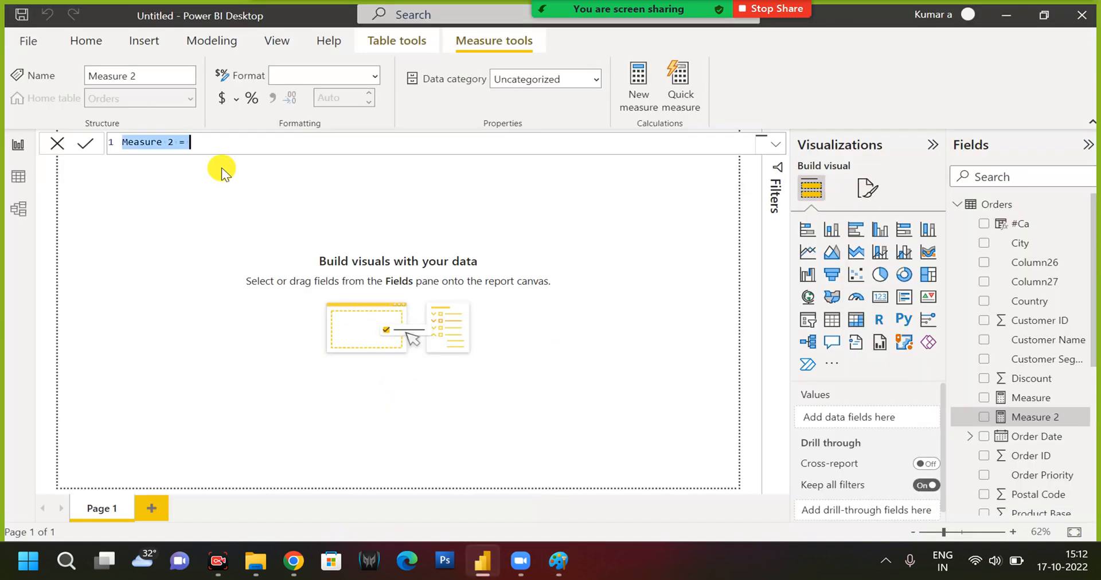
pyautogui.click(196, 142)
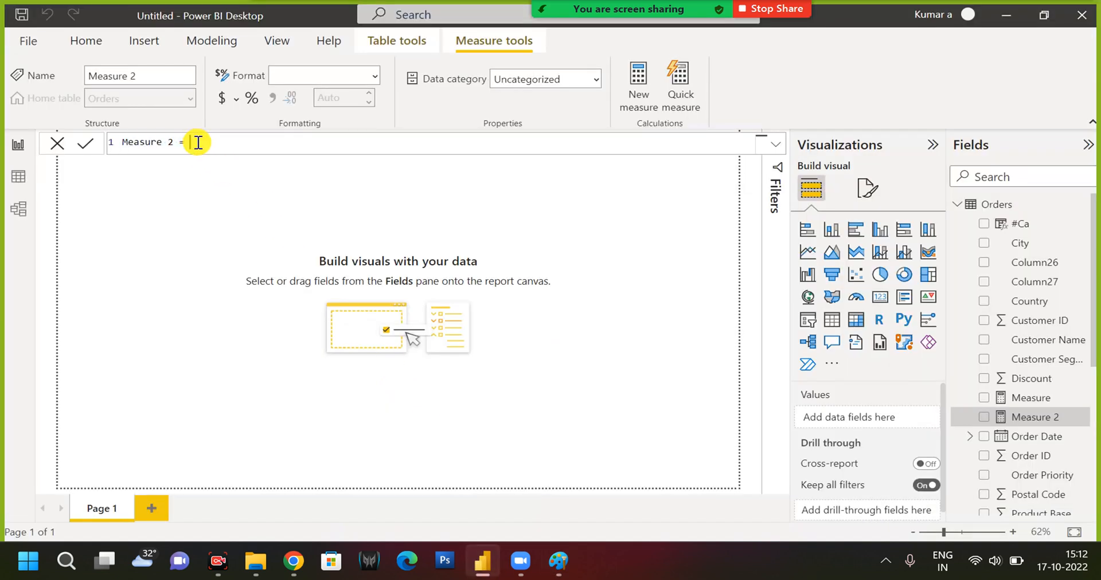
pyautogui.write('sum(')
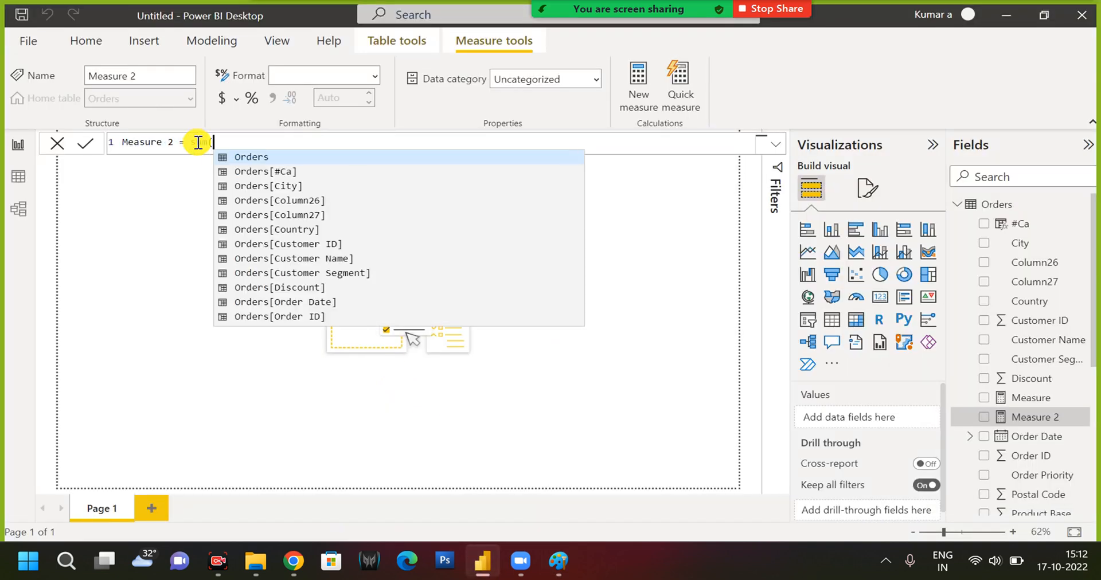
pyautogui.write('sales)')
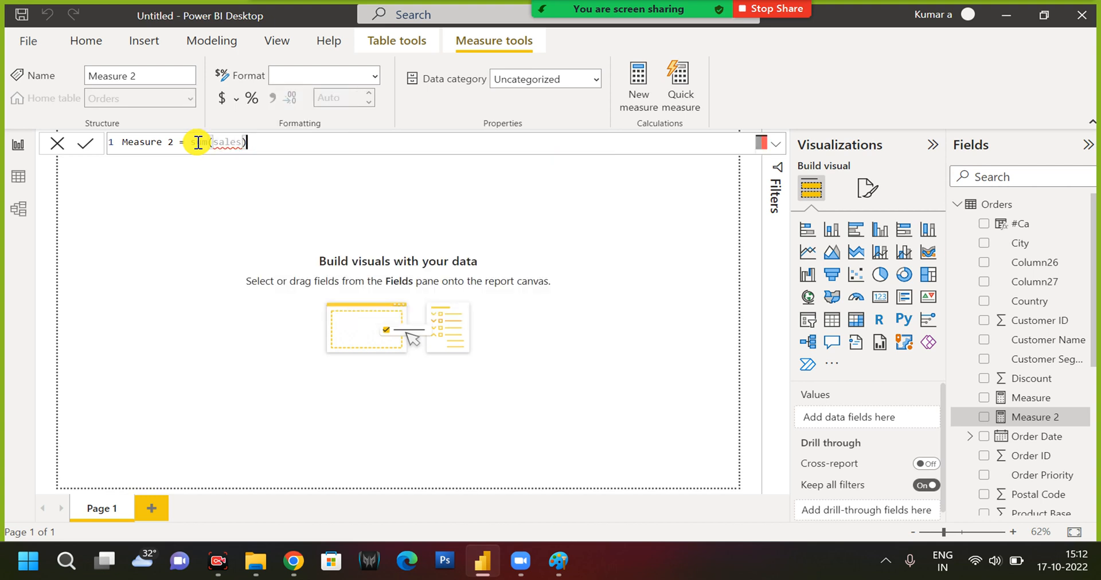
pyautogui.press('BackSpace')
pyautogui.press('BackSpace')
pyautogui.press('Tab')
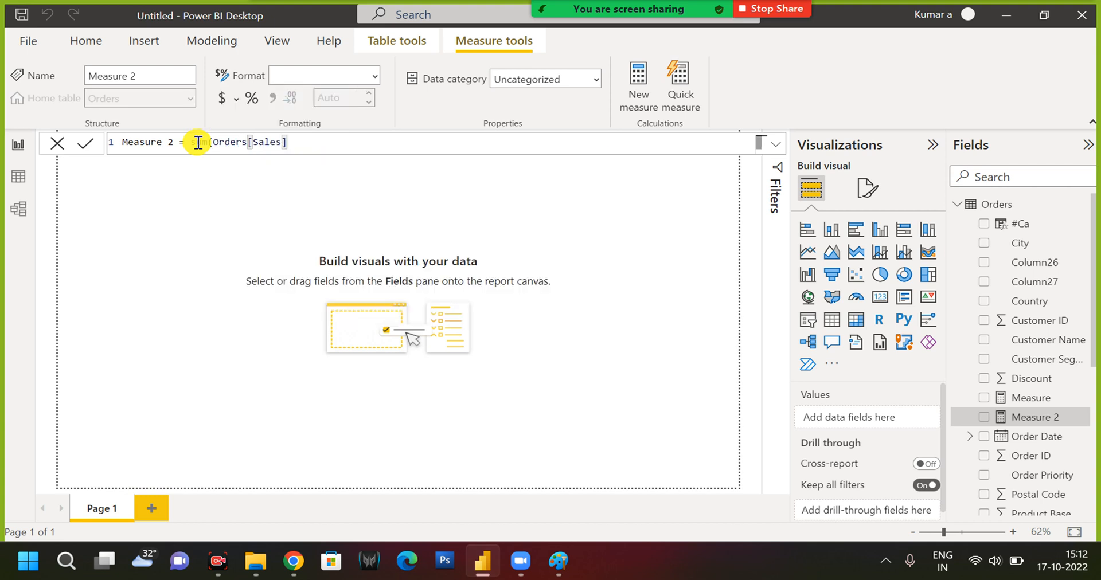
# Replace the measure's name in the formula with Total Sales.
pyautogui.moveTo(174, 144); pyautogui.dragTo(103, 138)
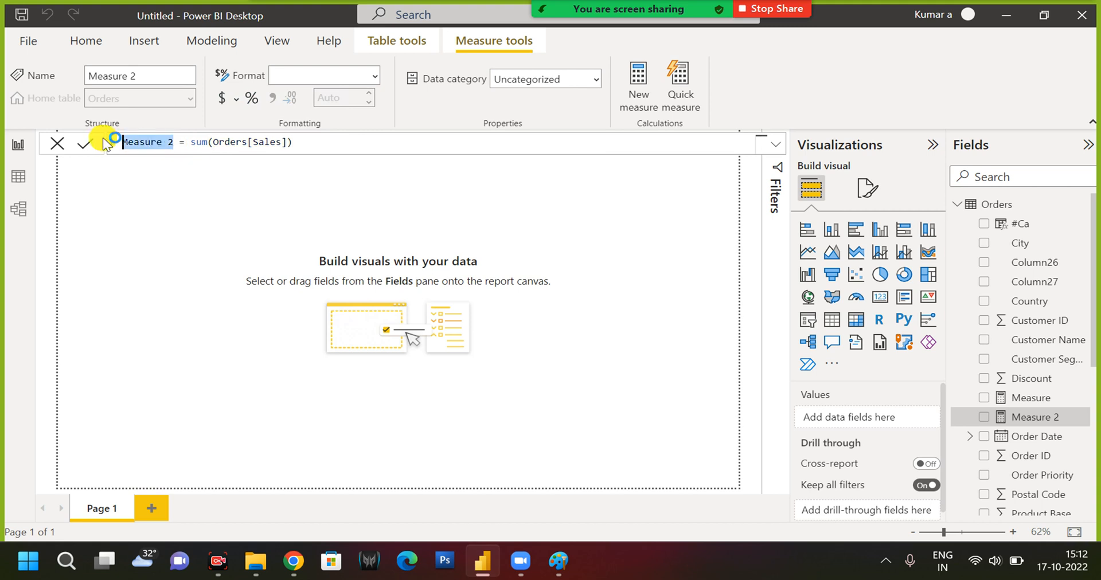
pyautogui.write('Total Sa')
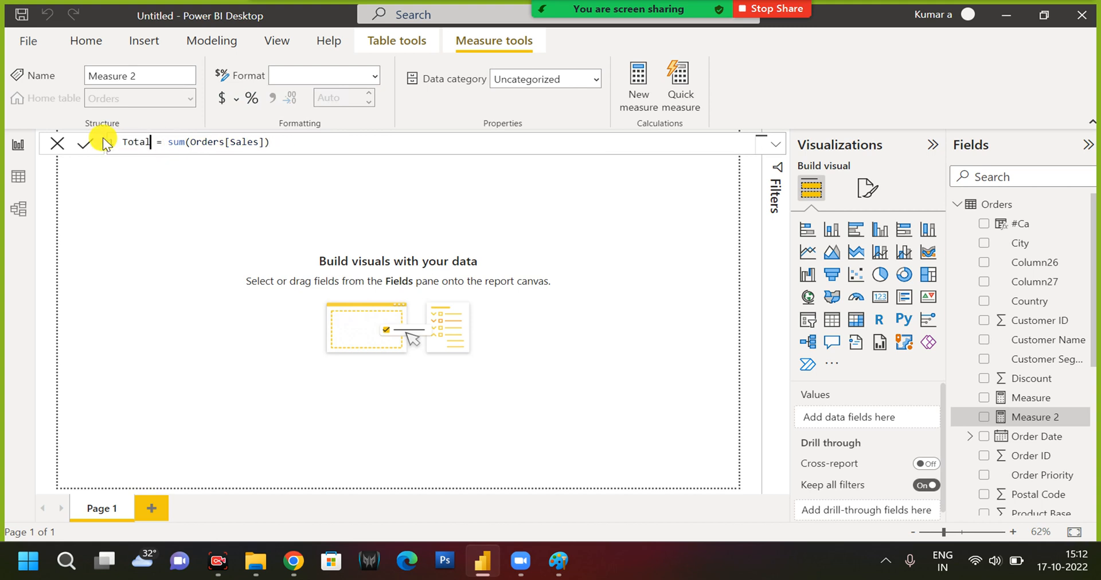
pyautogui.write('les')
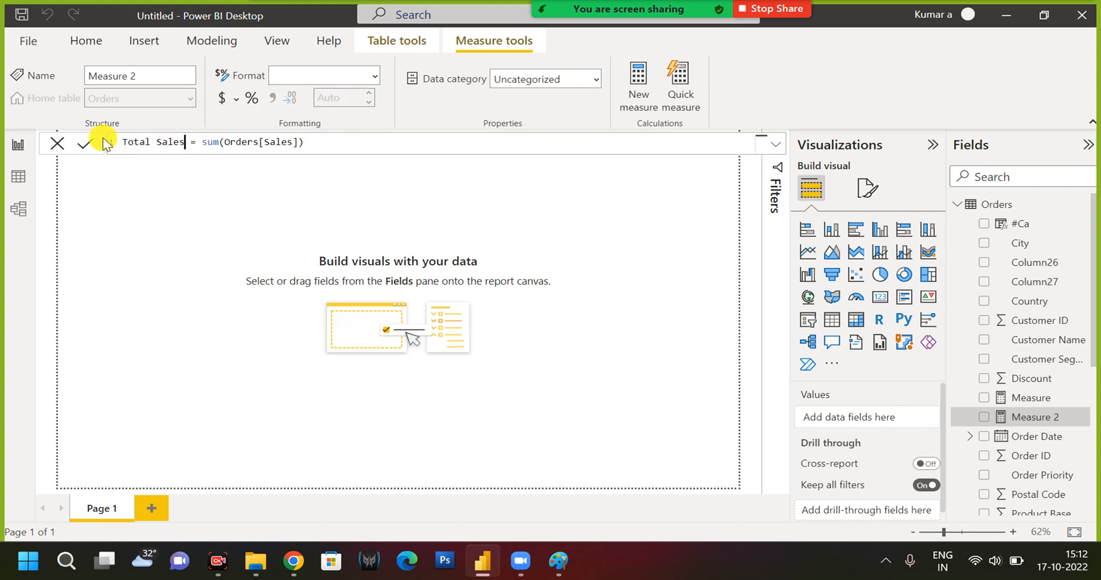
# Select the whole Total Sales measure formula and copy it.
pyautogui.press('Left')
pyautogui.press('Left')
pyautogui.press('Left')
pyautogui.press('Left')
pyautogui.press('Left')
pyautogui.press('Left')
pyautogui.press('Left')
pyautogui.press('Left')
pyautogui.press('Left')
pyautogui.hotkey('shift', 'Right')
pyautogui.hotkey('shift', 'Right')
pyautogui.hotkey('shift', 'Right')
pyautogui.hotkey('shift', 'Right')
pyautogui.hotkey('shift', 'Right')
pyautogui.hotkey('shift', 'Right')
pyautogui.hotkey('shift', 'Right')
pyautogui.hotkey('shift', 'Right')
pyautogui.hotkey('shift', 'Right')
pyautogui.hotkey('shift', 'Right')
pyautogui.hotkey('shift', 'Right')
pyautogui.hotkey('shift', 'Right')
pyautogui.hotkey('shift', 'Right')
pyautogui.hotkey('shift', 'Right')
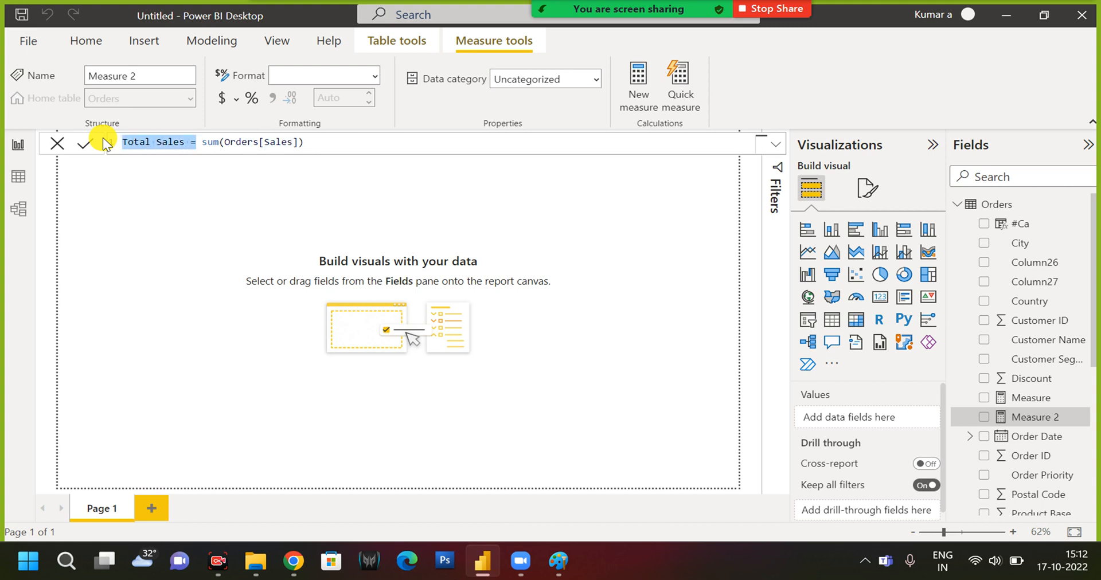
pyautogui.hotkey('shift', 'Right')
pyautogui.hotkey('shift', 'Right')
pyautogui.hotkey('shift', 'Right')
pyautogui.hotkey('shift', 'Right')
pyautogui.hotkey('shift', 'Right')
pyautogui.hotkey('shift', 'Right')
pyautogui.hotkey('shift', 'Right')
pyautogui.press('Return')
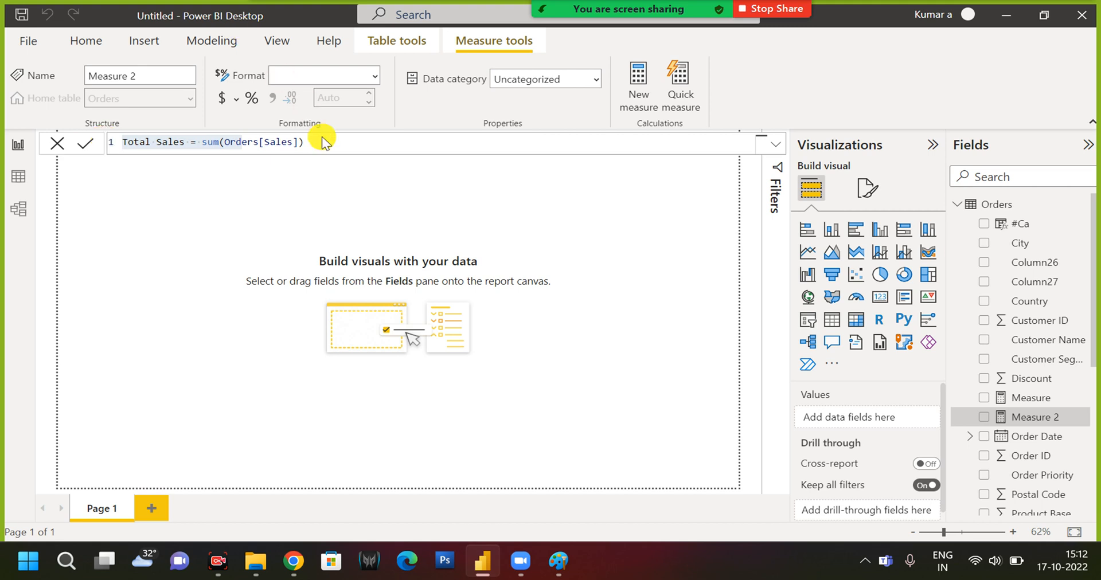
pyautogui.hotkey('ctrl', 's')
pyautogui.press('Escape')
pyautogui.click(363, 144)
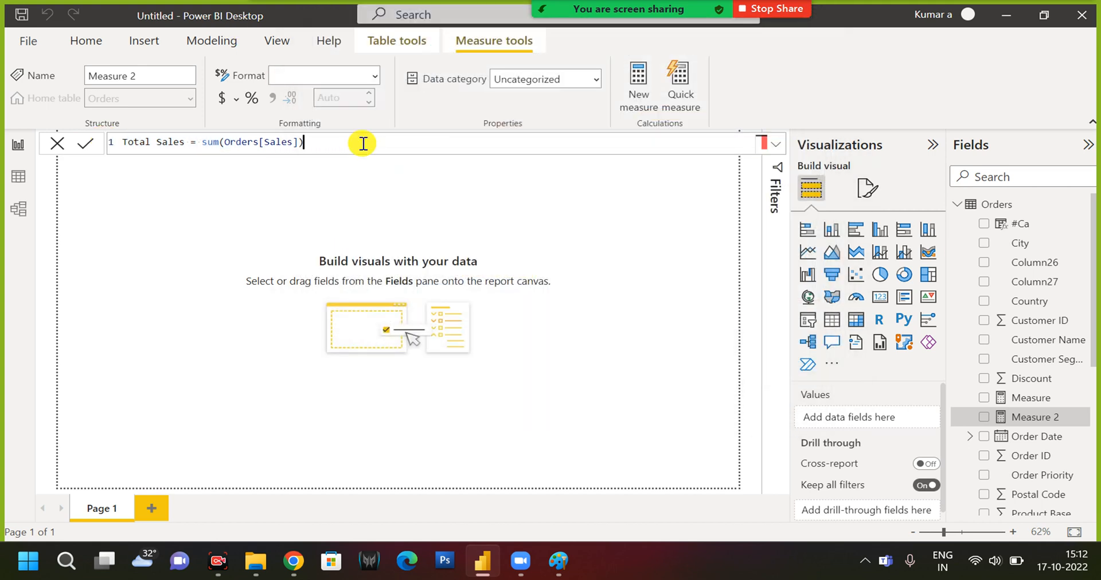
pyautogui.hotkey('ctrl', 'a')
pyautogui.hotkey('ctrl', 'c')
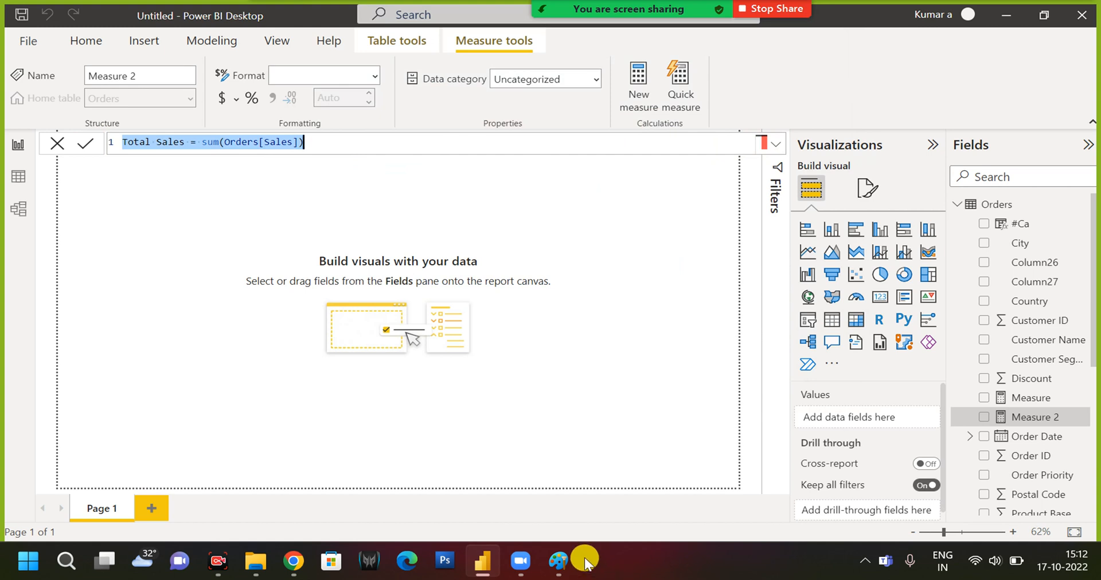
# Switch to Paint, replace the canvas text with the copied formula "Total Sales = sum(Orders[Sales])", enlarge its text box and commit it.
pyautogui.click(561, 563)
pyautogui.click(469, 339)
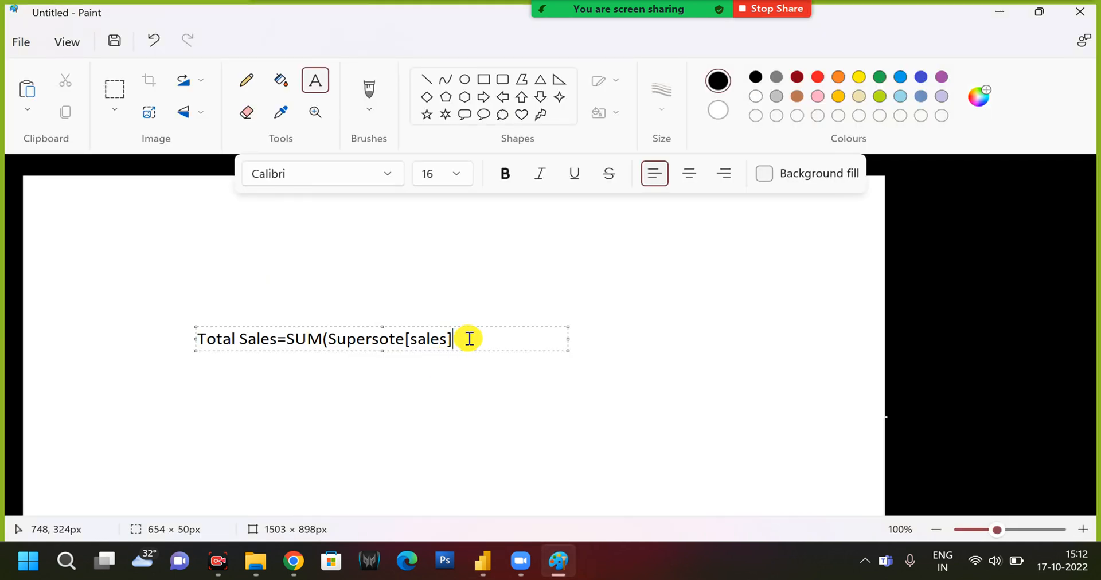
pyautogui.hotkey('ctrl', 'a')
pyautogui.hotkey('ctrl', 'v')
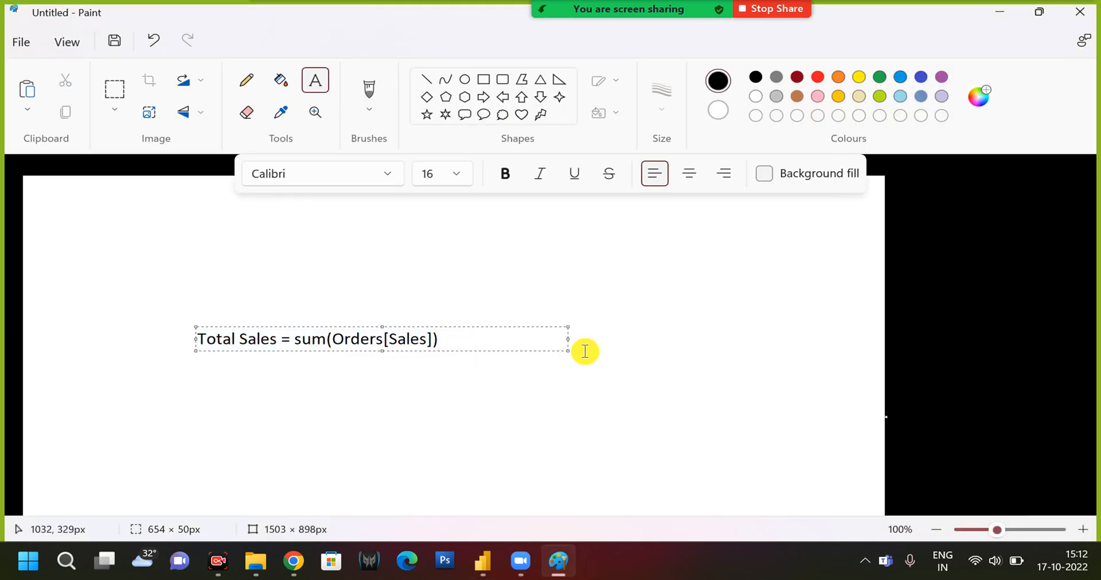
pyautogui.moveTo(568, 352); pyautogui.dragTo(665, 378)
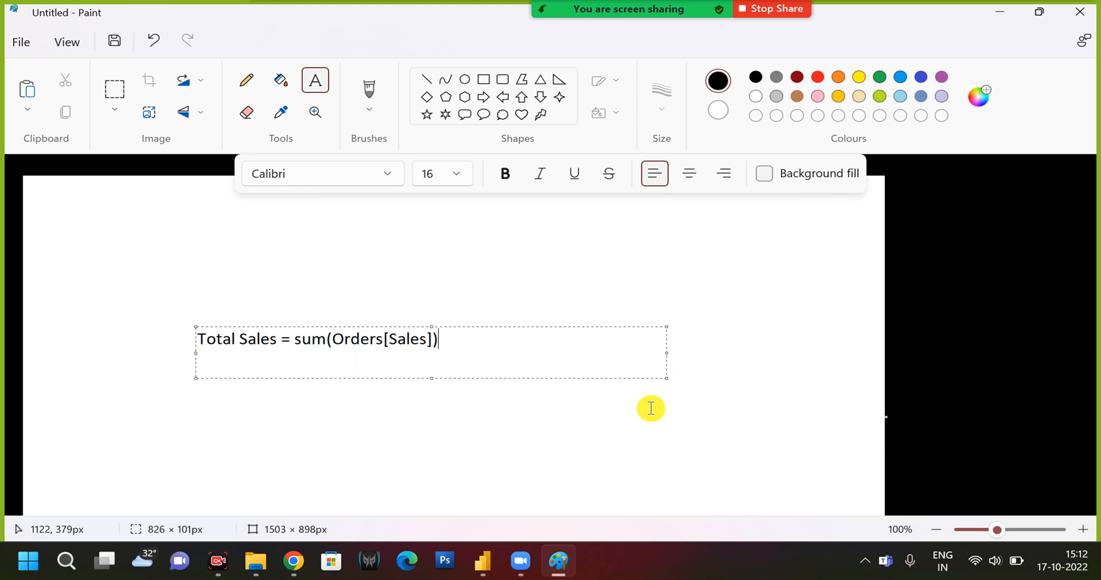
pyautogui.click(637, 440)
# Draw a thin black horizontal pencil line just above the words Total Sales.
pyautogui.click(244, 86)
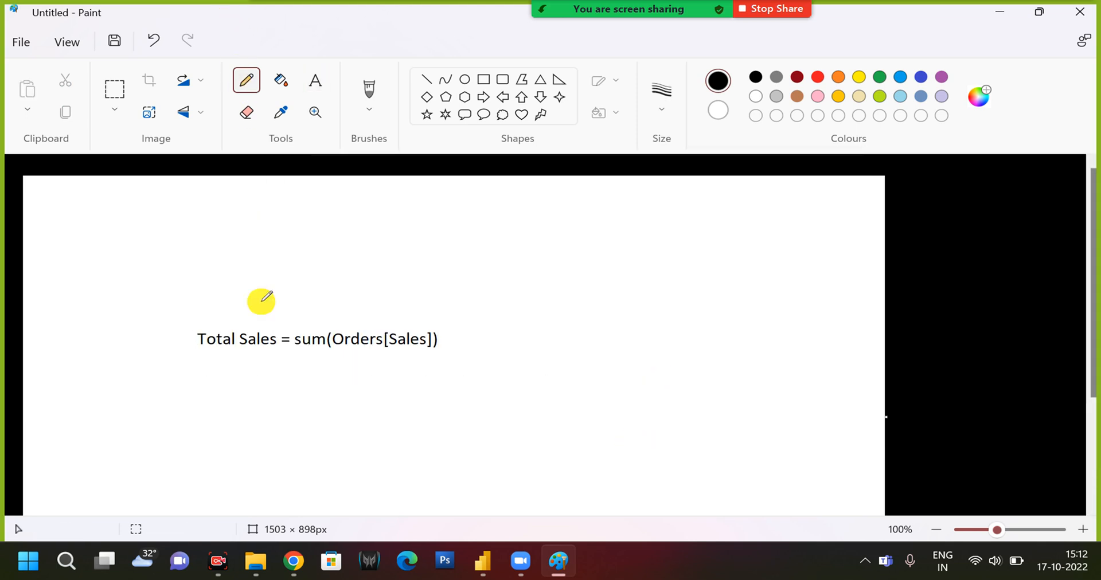
pyautogui.moveTo(200, 328); pyautogui.dragTo(270, 328)
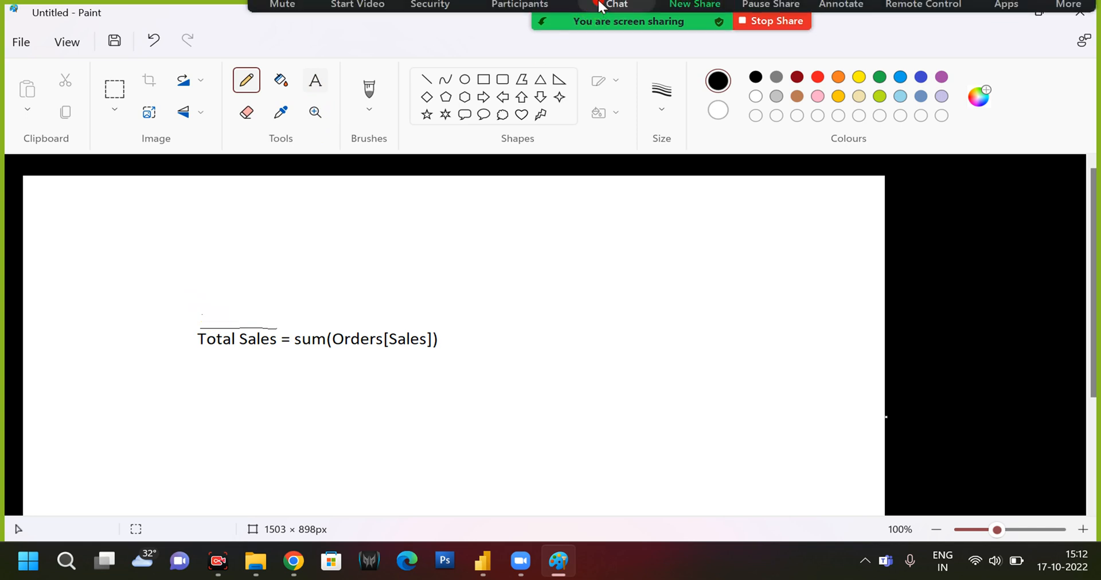
# Start Zoom's screen annotation and draw a blue line with a freehand letter M above the words Total Sales.
pyautogui.click(617, 8)
pyautogui.click(683, 126)
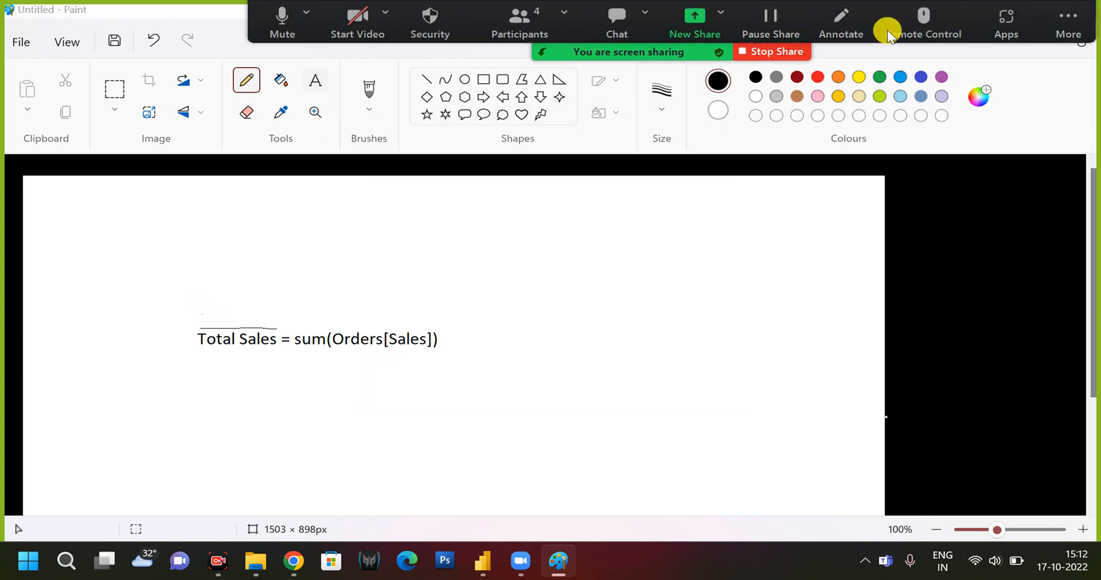
pyautogui.click(840, 19)
pyautogui.moveTo(209, 317); pyautogui.dragTo(266, 318)
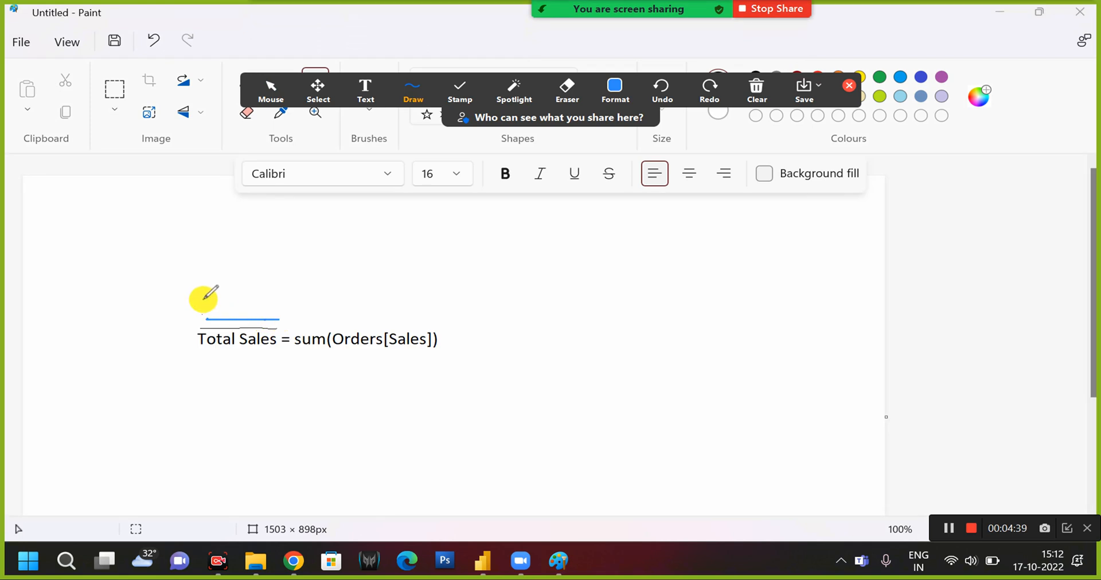
pyautogui.moveTo(201, 299)
pyautogui.mouseDown()
pyautogui.moveTo(218, 256)
pyautogui.moveTo(235, 273)
pyautogui.mouseUp()
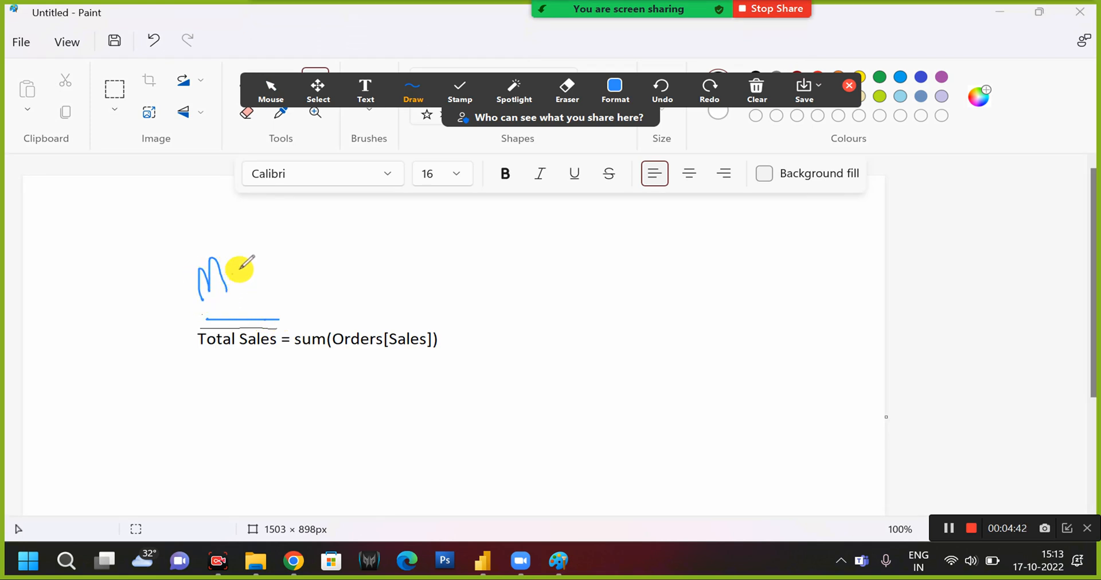
# Add the annotation text "Measure name" and place it above the freehand letter M.
pyautogui.click(365, 98)
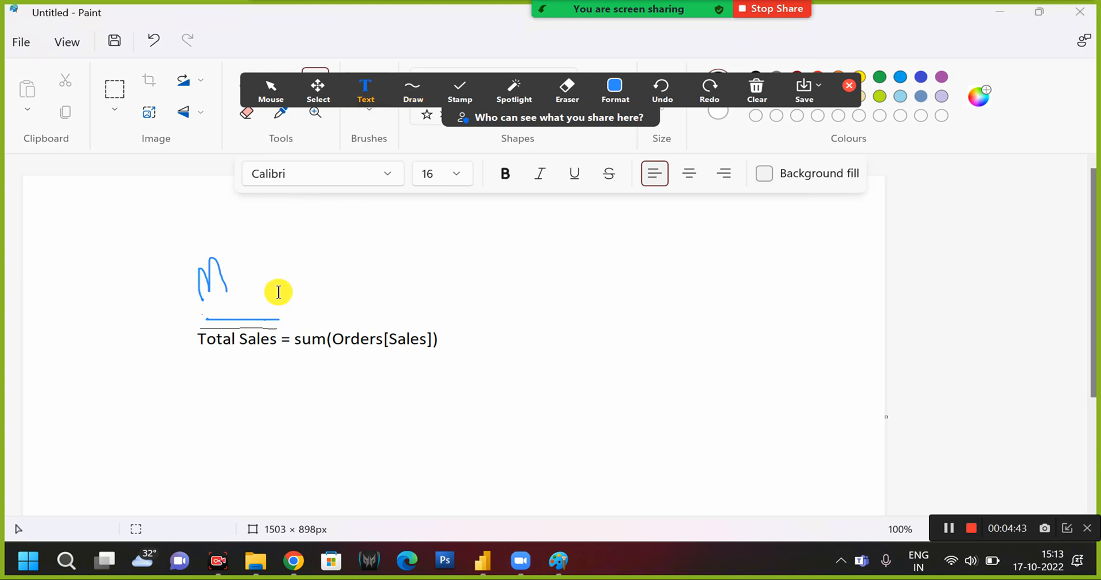
pyautogui.click(218, 304)
pyautogui.write('<ea')
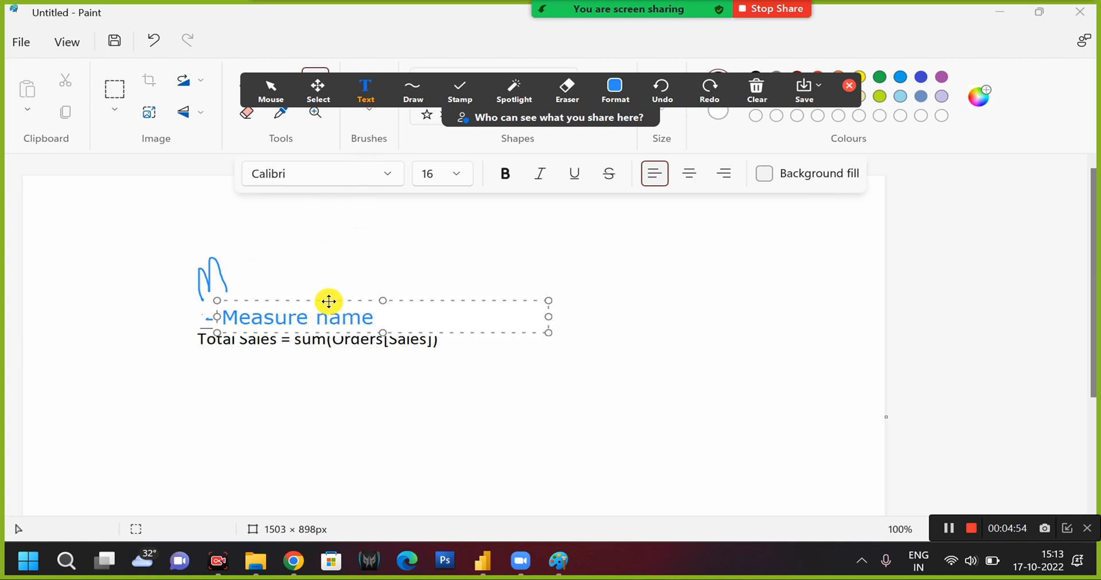
pyautogui.moveTo(328, 301); pyautogui.dragTo(272, 233)
pyautogui.click(248, 305)
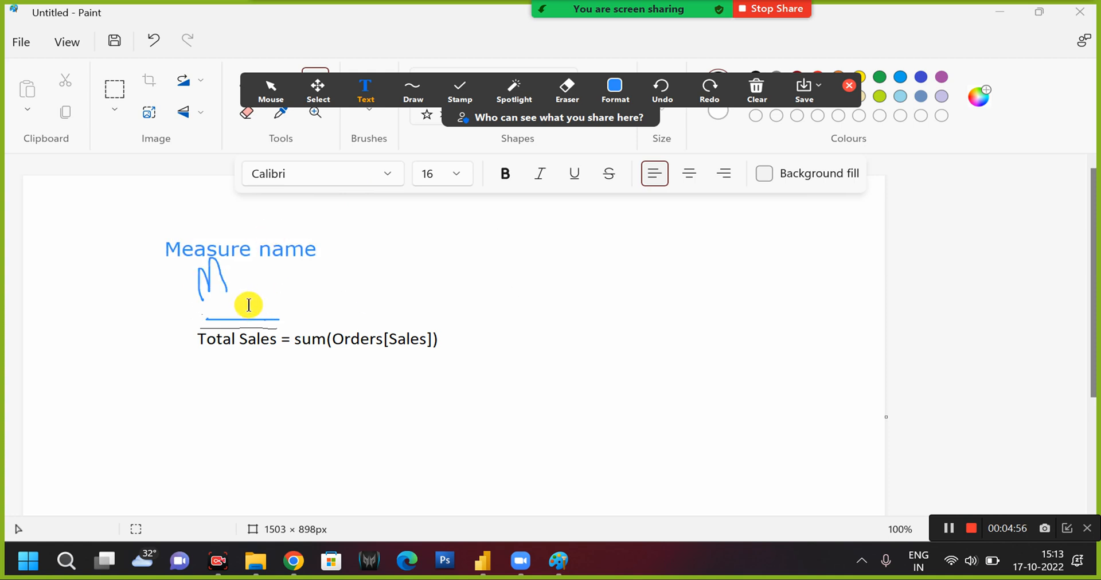
# Add the annotation number 1 above the words Total Sales and shrink its text box to fit.
pyautogui.click(250, 311)
pyautogui.write('1')
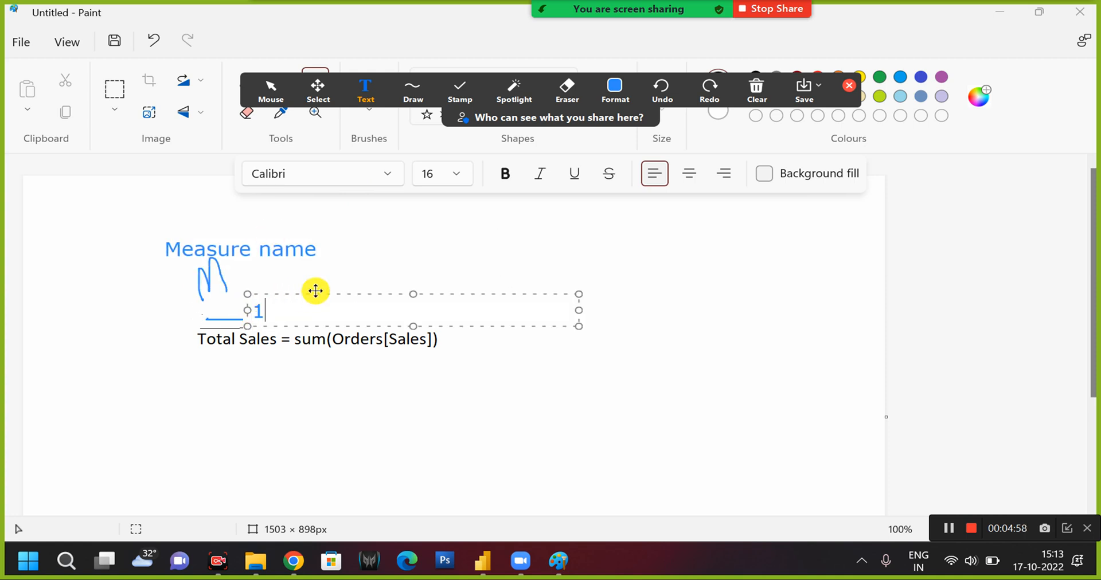
pyautogui.moveTo(316, 295); pyautogui.dragTo(275, 288)
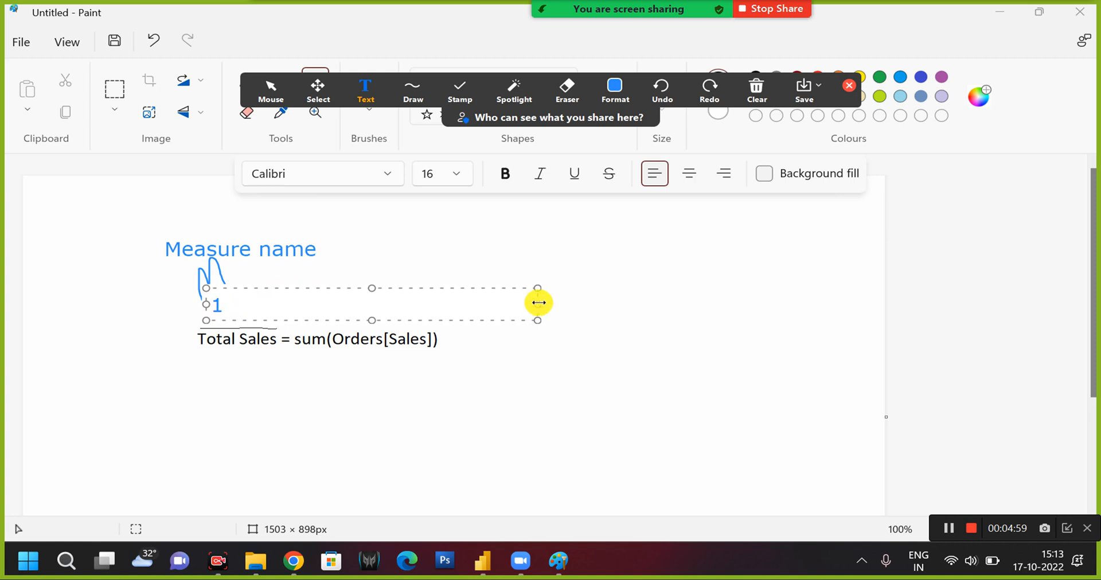
pyautogui.moveTo(537, 303); pyautogui.dragTo(230, 330)
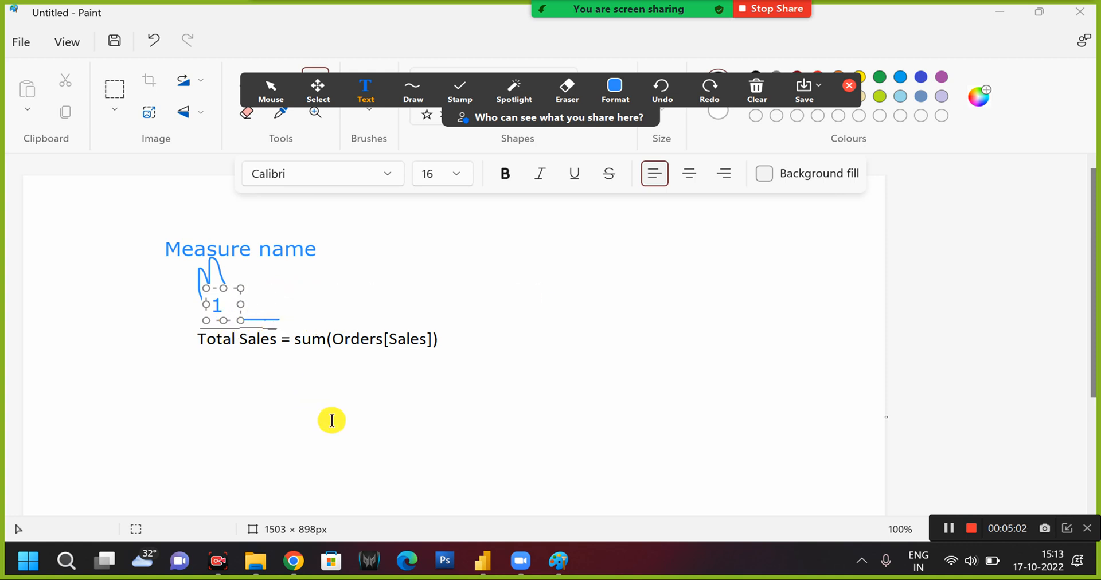
pyautogui.click(332, 420)
# Add the annotation number 2 below Orders in the formula and shrink its text box to fit.
pyautogui.click(316, 340)
pyautogui.write('2')
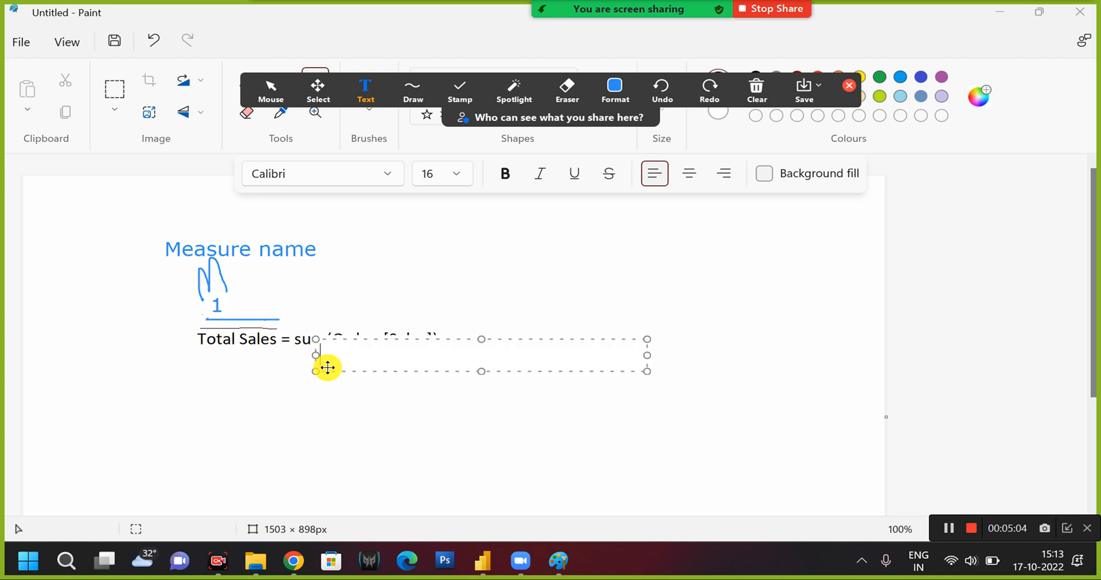
pyautogui.moveTo(644, 359); pyautogui.dragTo(376, 393)
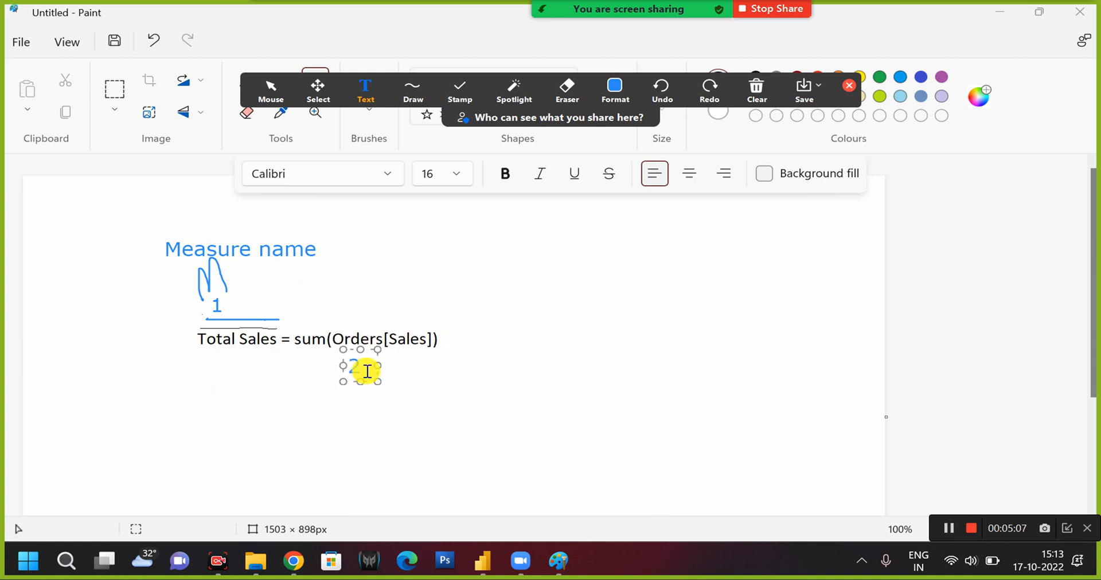
# Move the annotation number 2 below sum in the formula.
pyautogui.moveTo(356, 346); pyautogui.dragTo(307, 356)
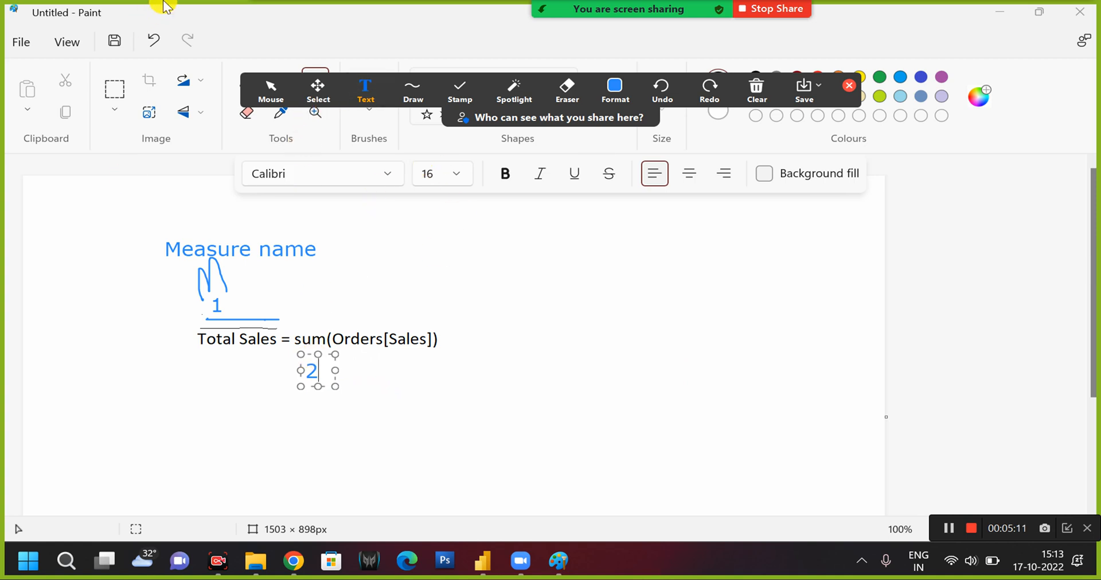
pyautogui.click(410, 90)
pyautogui.click(291, 346)
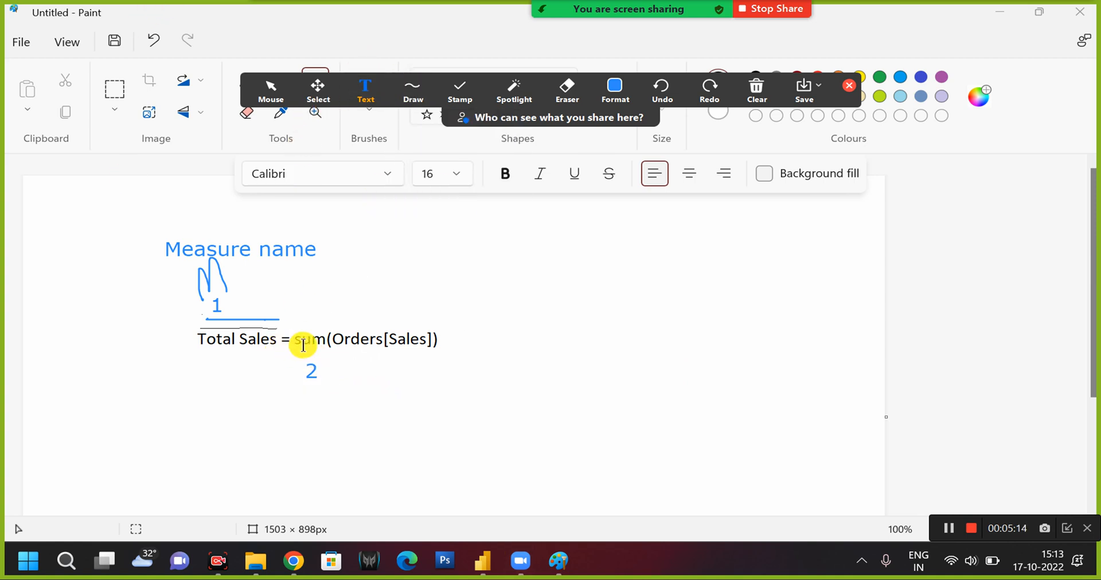
pyautogui.click(294, 357)
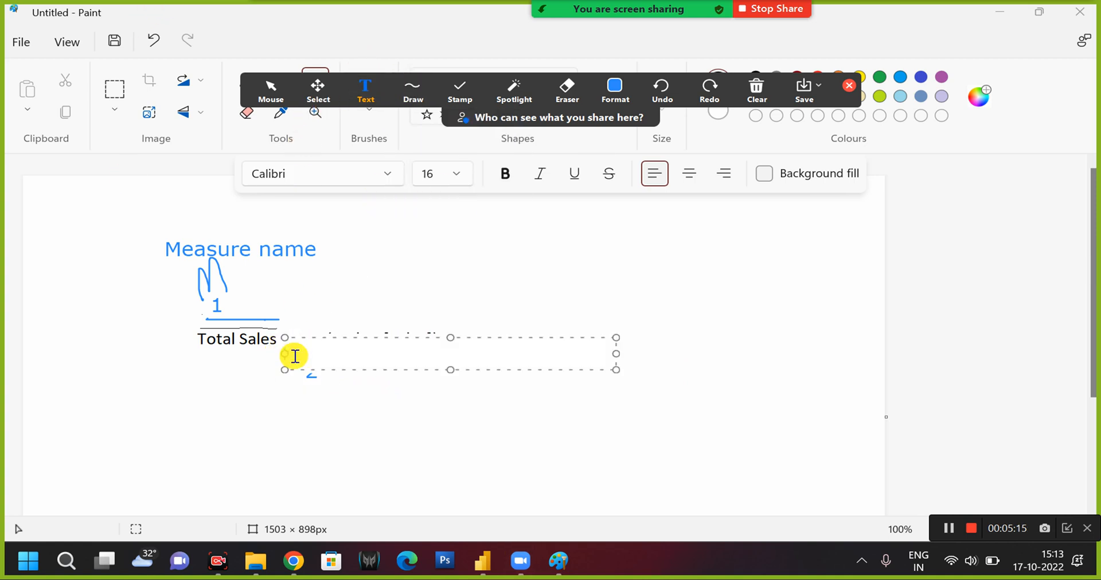
pyautogui.click(449, 328)
# Draw a freehand underline and curved mark below sum in the formula, plus a short slanted line above it.
pyautogui.click(410, 94)
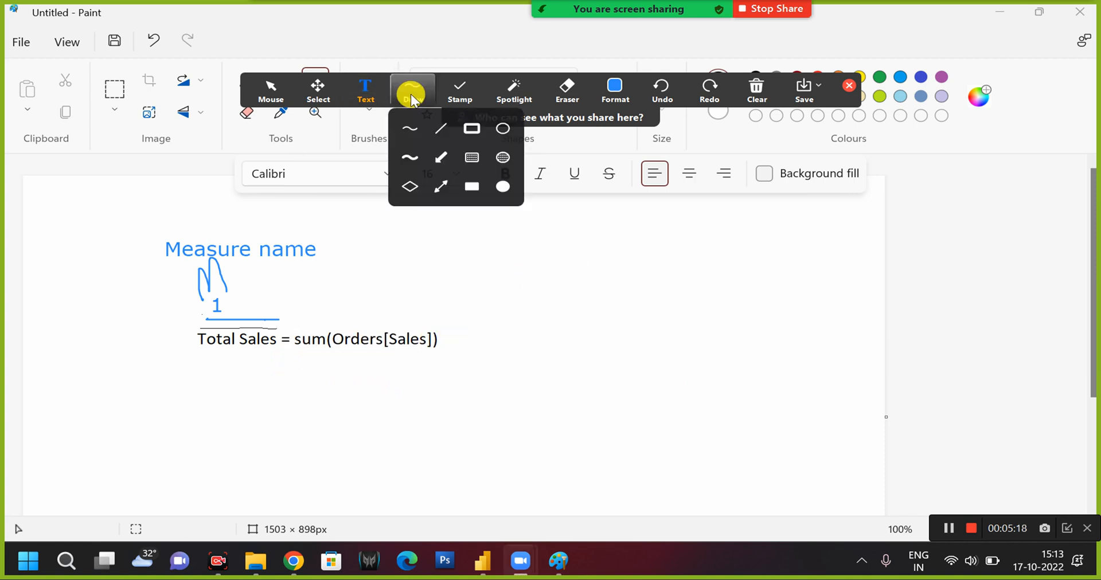
pyautogui.click(410, 129)
pyautogui.moveTo(294, 352)
pyautogui.mouseDown()
pyautogui.moveTo(317, 351)
pyautogui.moveTo(320, 383)
pyautogui.moveTo(344, 386)
pyautogui.mouseUp()
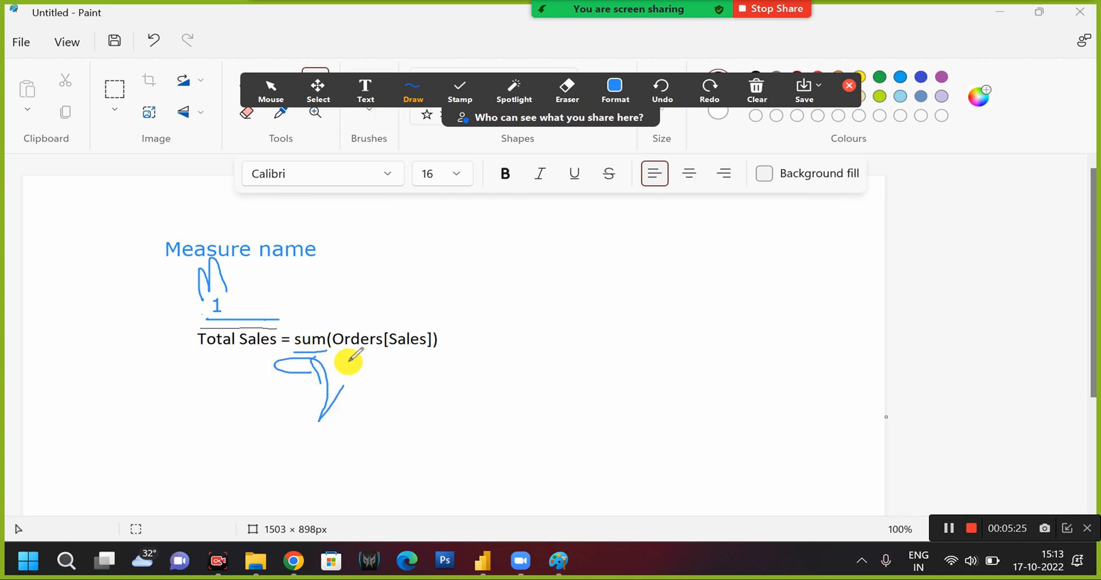
pyautogui.moveTo(313, 328); pyautogui.dragTo(322, 292)
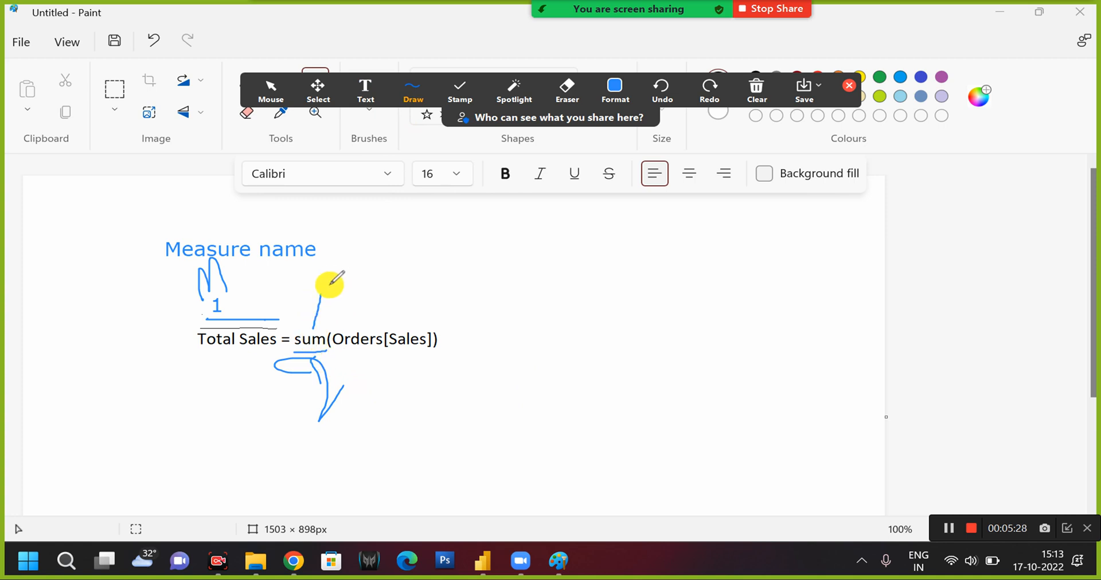
# Add the annotation text "aggreation", narrow its text box, and place it above the slanted line over sum.
pyautogui.click(366, 92)
pyautogui.click(330, 293)
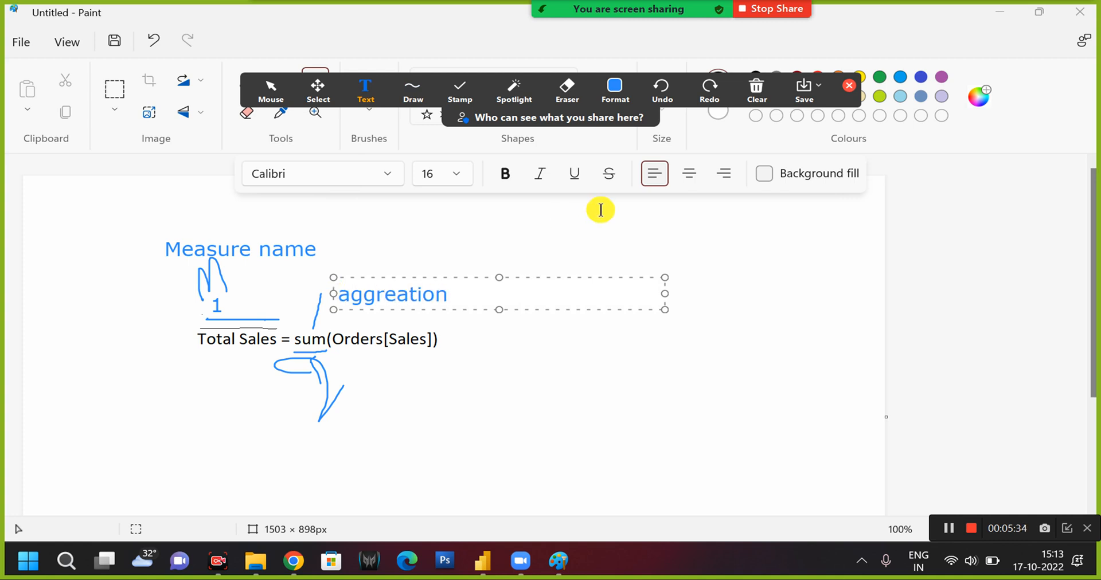
pyautogui.moveTo(665, 294); pyautogui.dragTo(441, 293)
pyautogui.press('BackSpace')
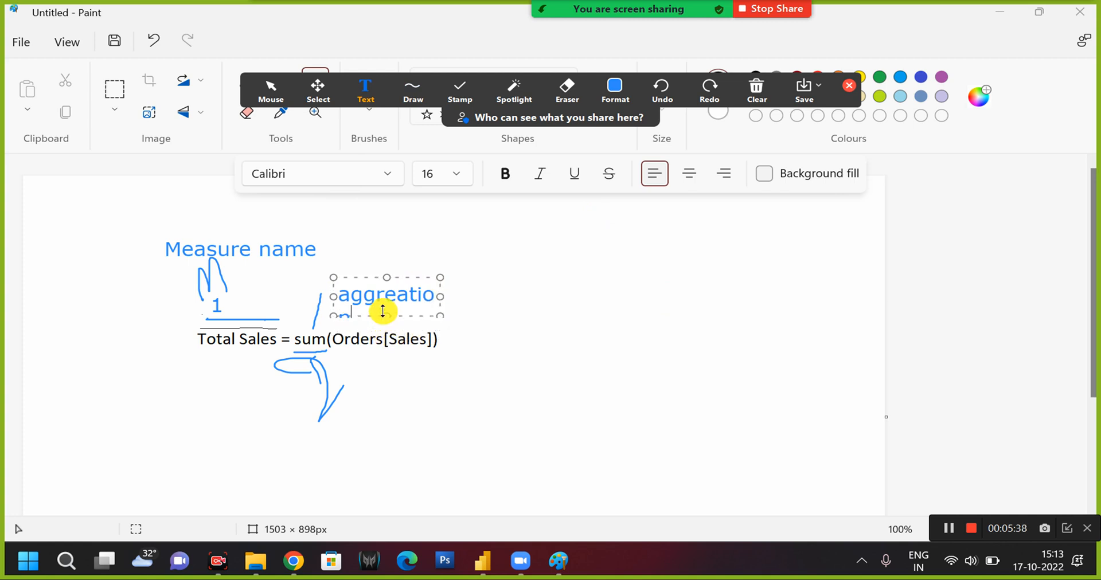
pyautogui.write('n')
pyautogui.moveTo(370, 276); pyautogui.dragTo(332, 248)
# Add the annotation number 3 below Orders in the formula and shrink its text box to fit.
pyautogui.click(400, 92)
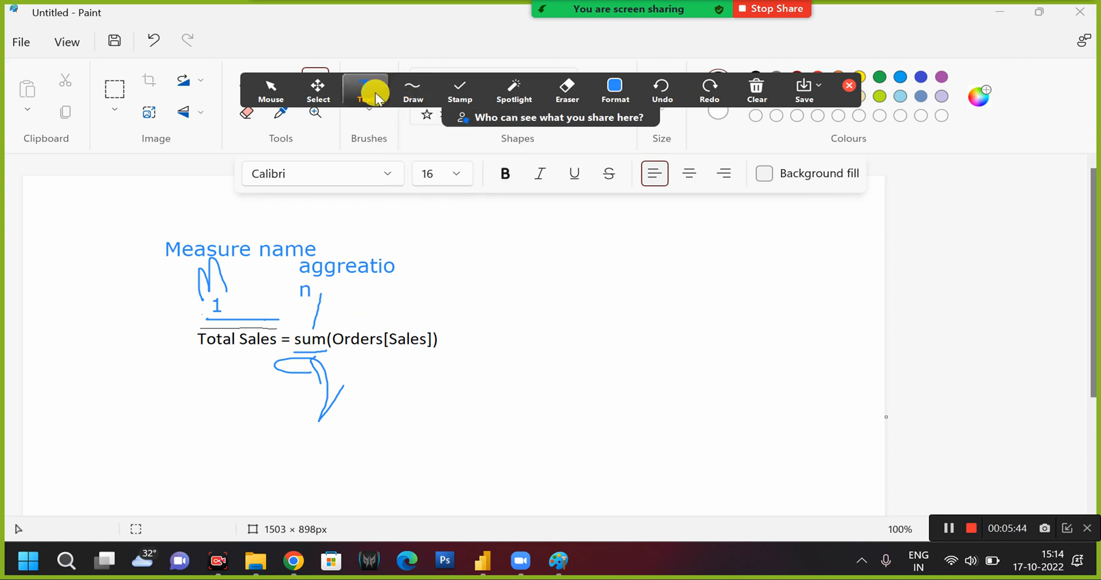
pyautogui.click(375, 91)
pyautogui.click(375, 353)
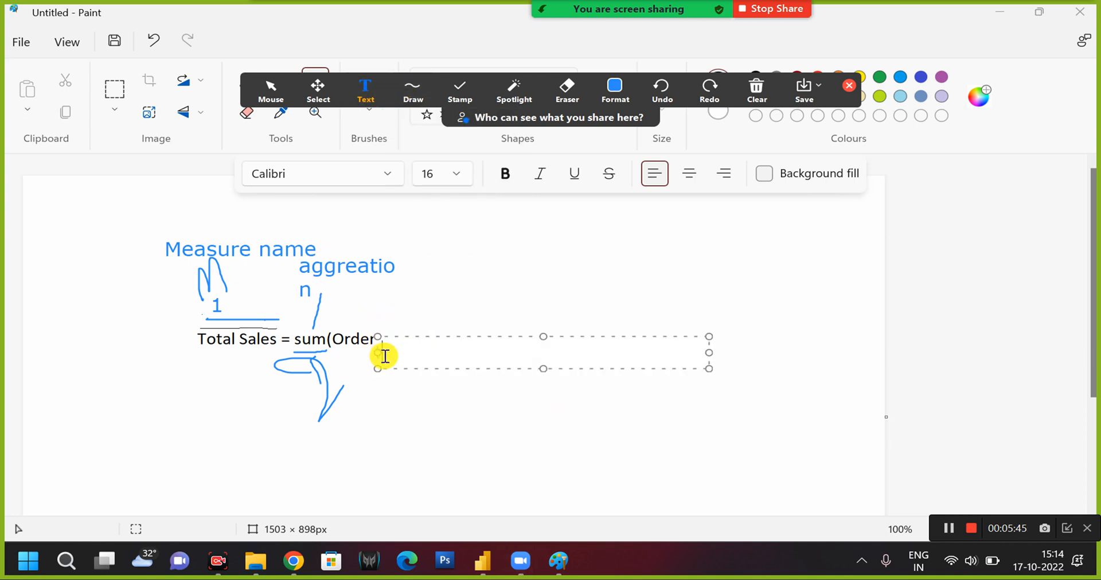
pyautogui.write('3')
pyautogui.moveTo(704, 351); pyautogui.dragTo(349, 349)
# Draw a straight line downward from Orders in the formula and label its lower end "table name".
pyautogui.click(434, 86)
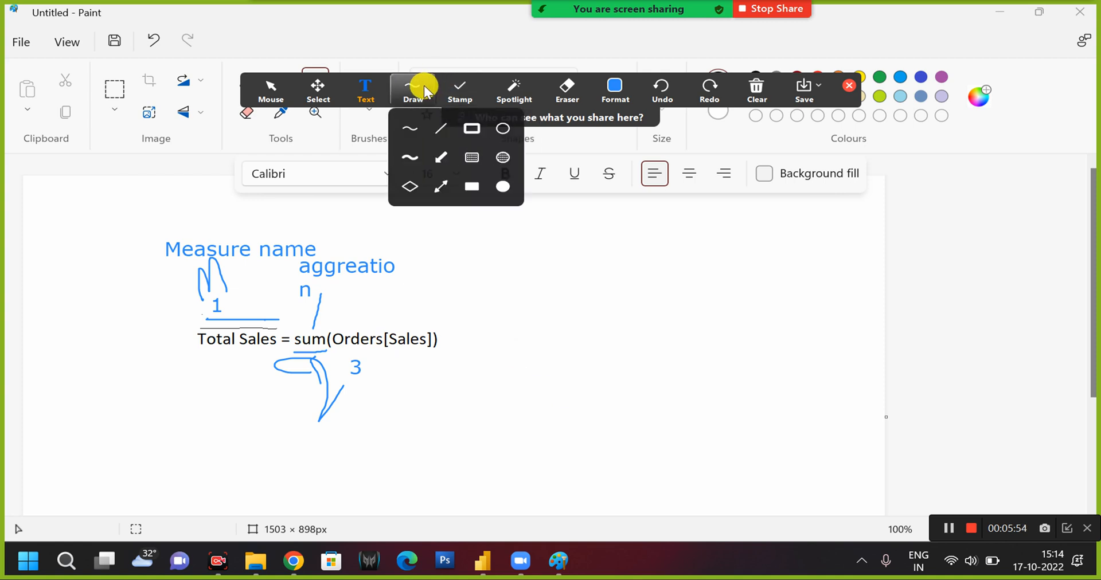
pyautogui.click(439, 128)
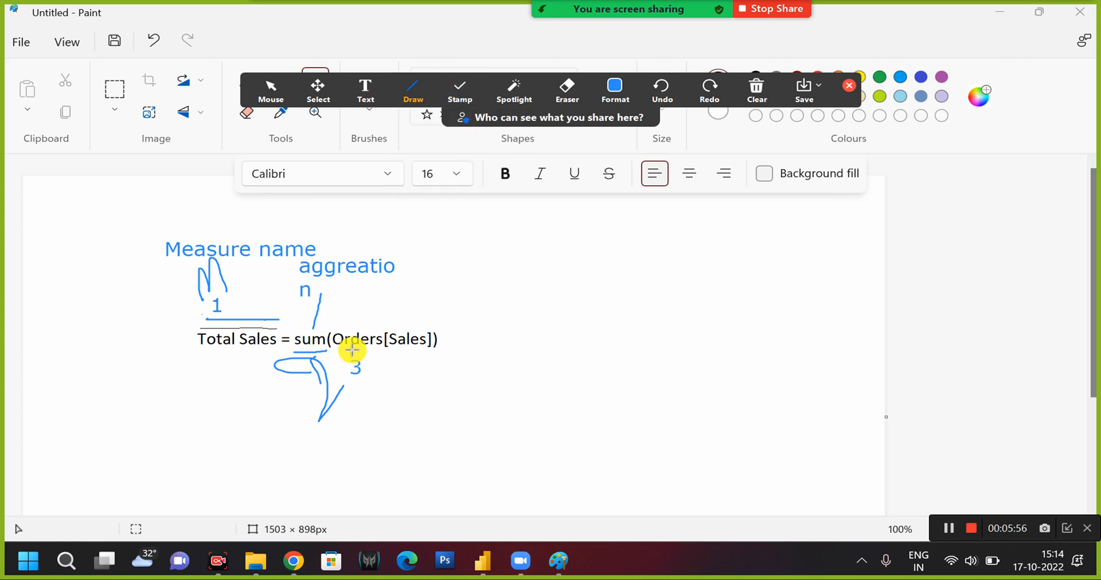
pyautogui.moveTo(352, 349); pyautogui.dragTo(391, 487)
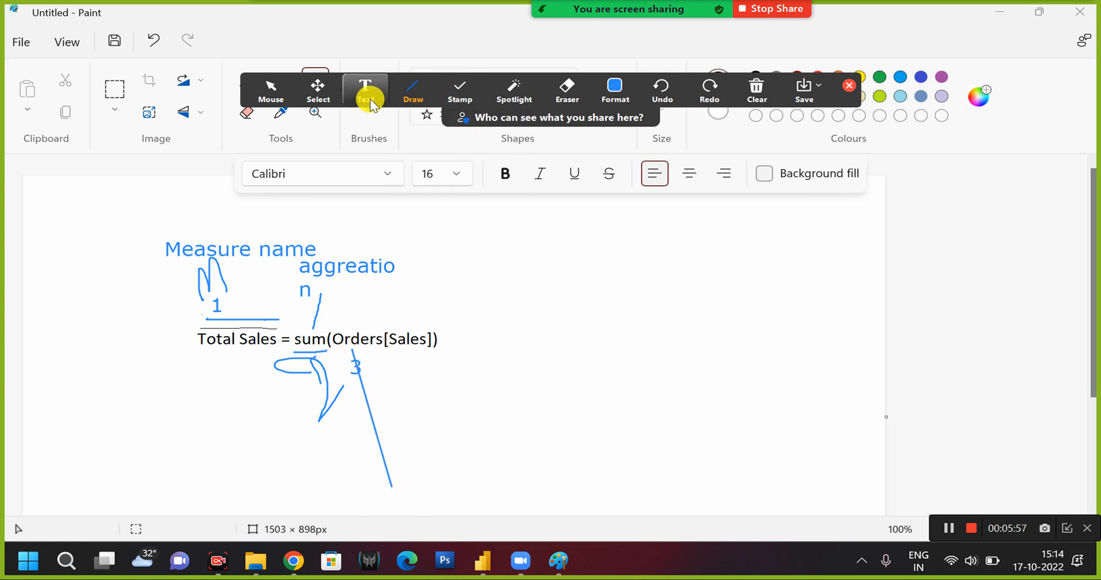
pyautogui.click(367, 94)
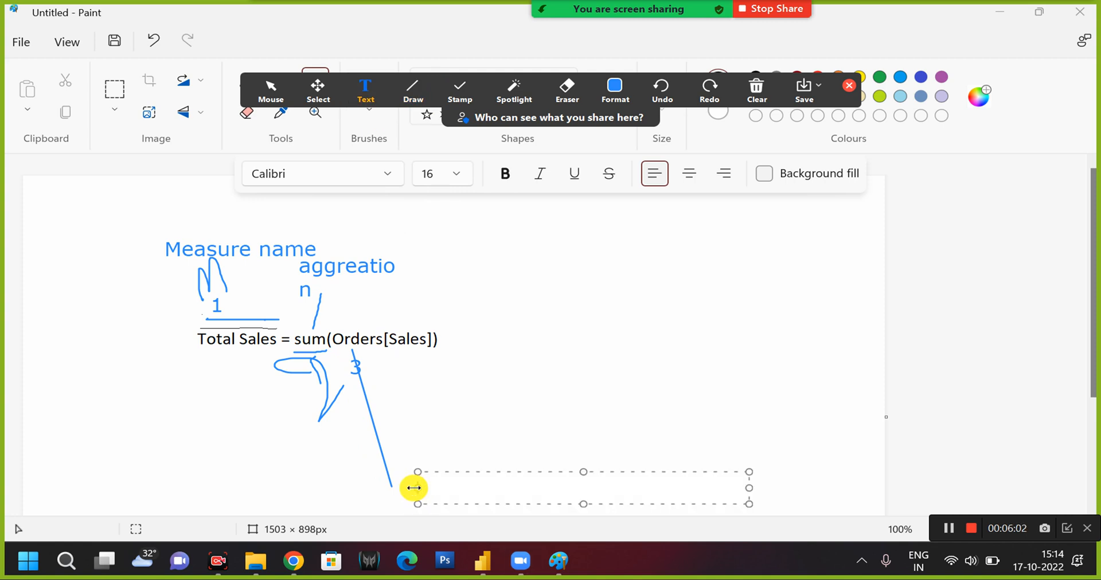
pyautogui.write('table name')
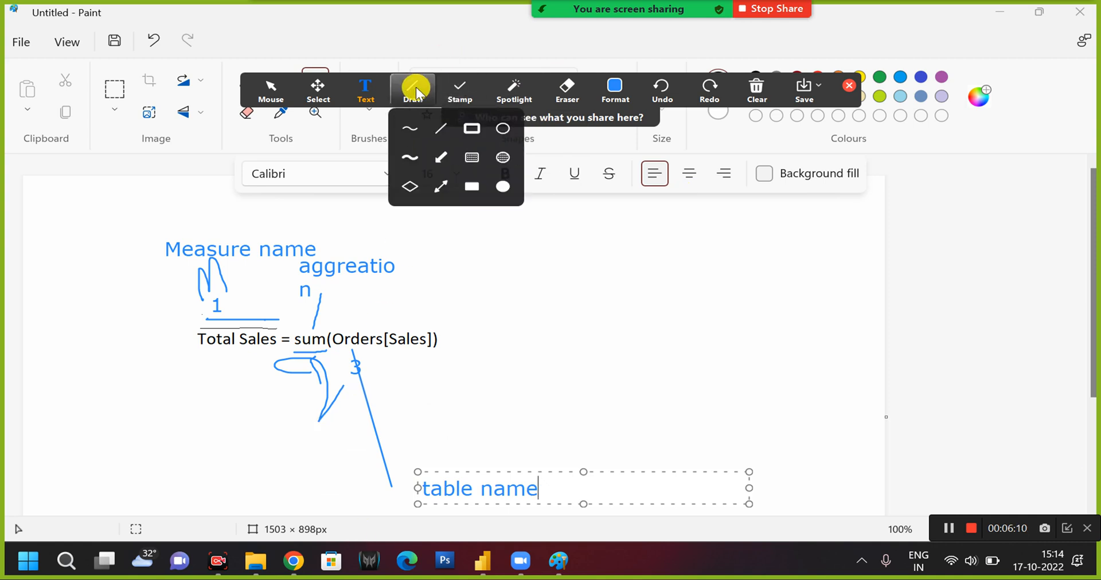
pyautogui.click(519, 325)
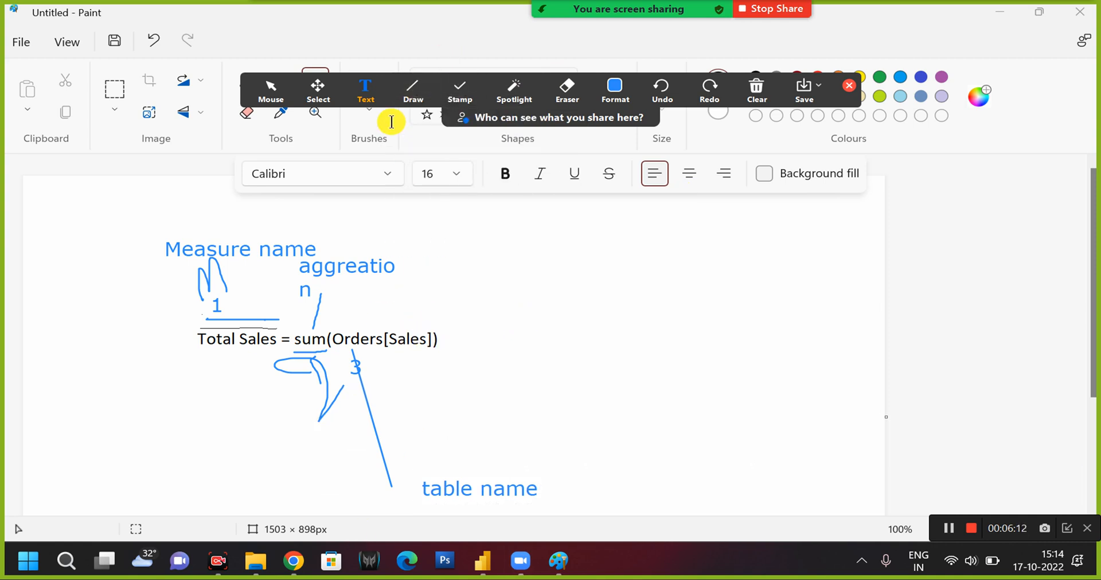
# Draw a straight horizontal line from Sales in the formula and label its far end "colum name".
pyautogui.click(413, 93)
pyautogui.click(428, 124)
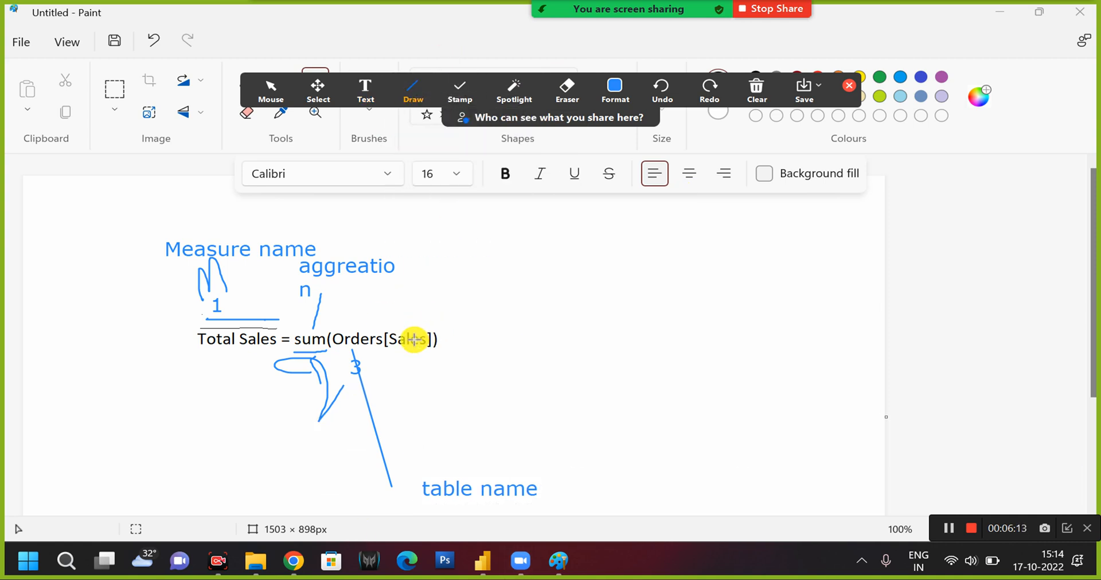
pyautogui.moveTo(414, 340); pyautogui.dragTo(540, 342)
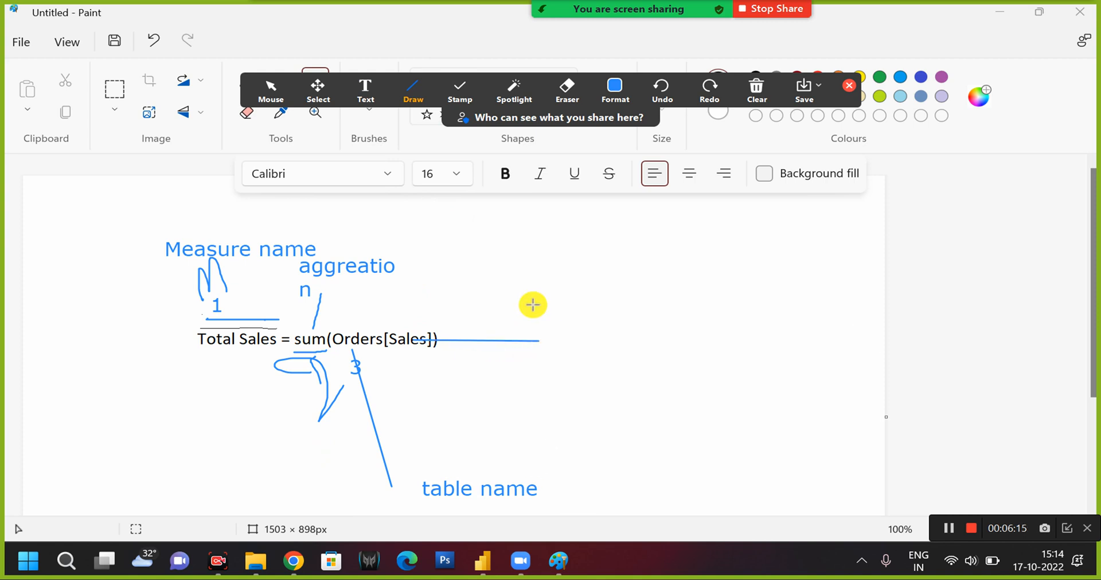
pyautogui.click(365, 89)
pyautogui.click(553, 339)
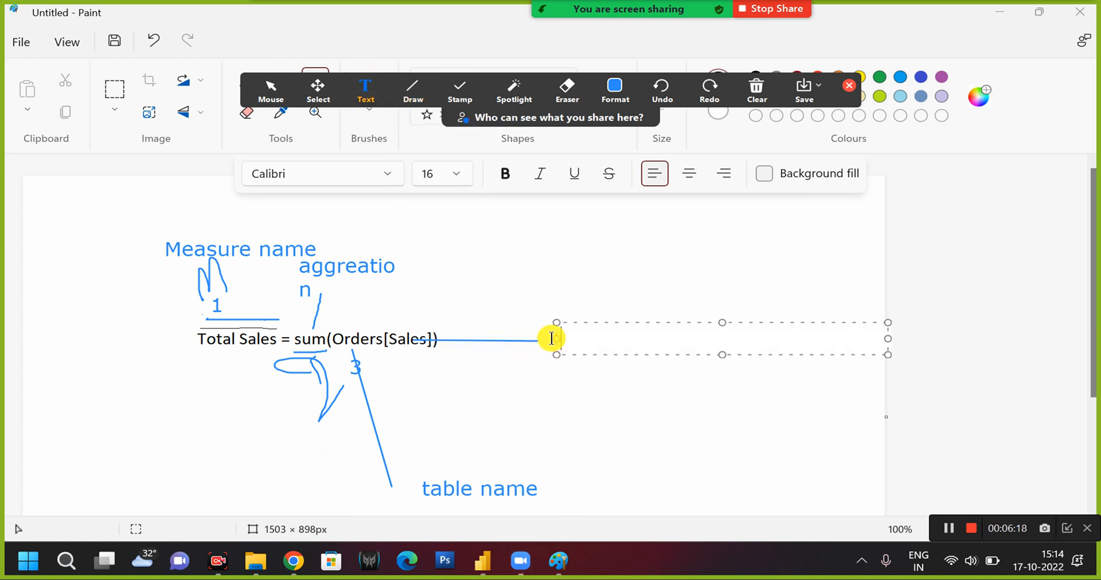
pyautogui.write('colum name')
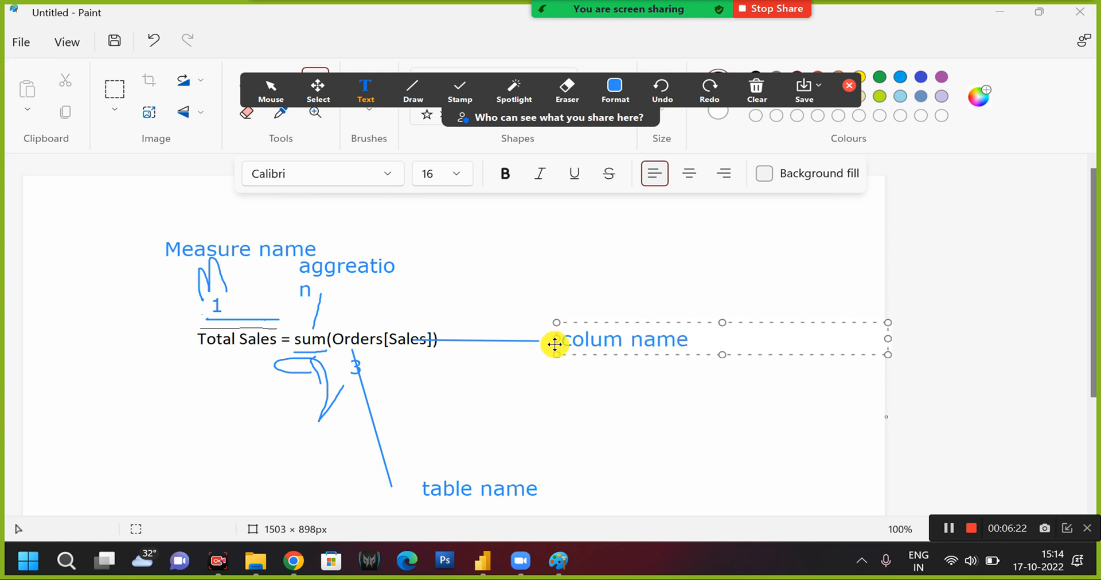
pyautogui.moveTo(631, 323); pyautogui.dragTo(617, 326)
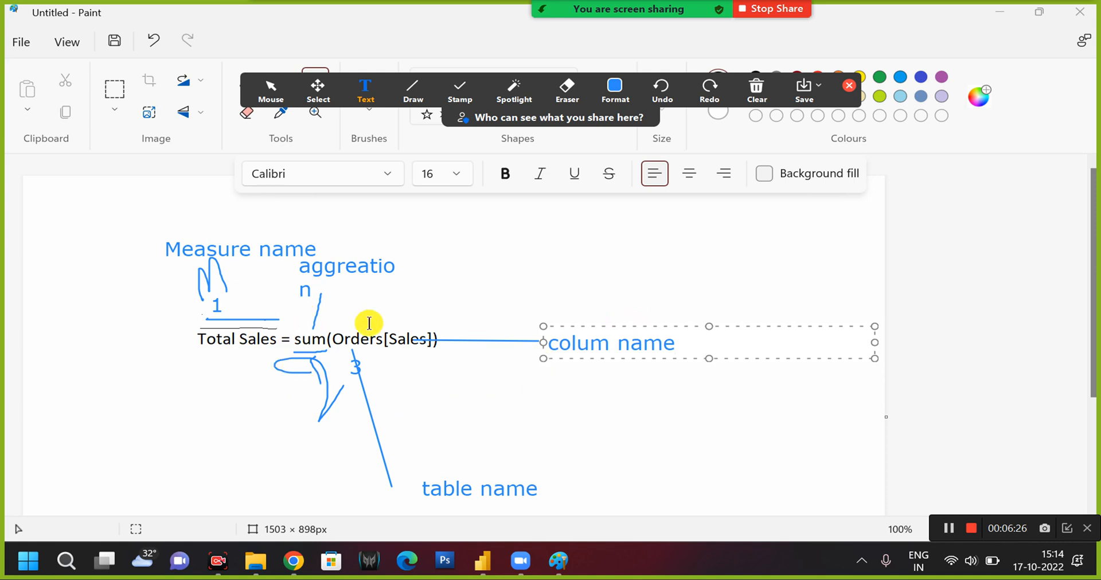
# Close Zoom's annotation tools and switch to Power BI Desktop.
pyautogui.click(485, 564)
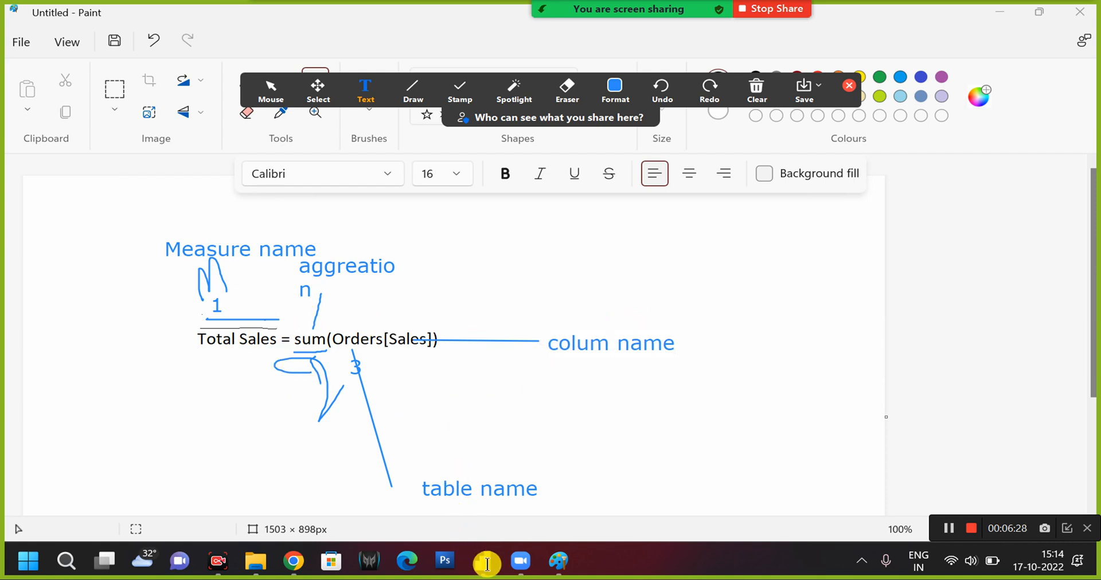
pyautogui.click(487, 563)
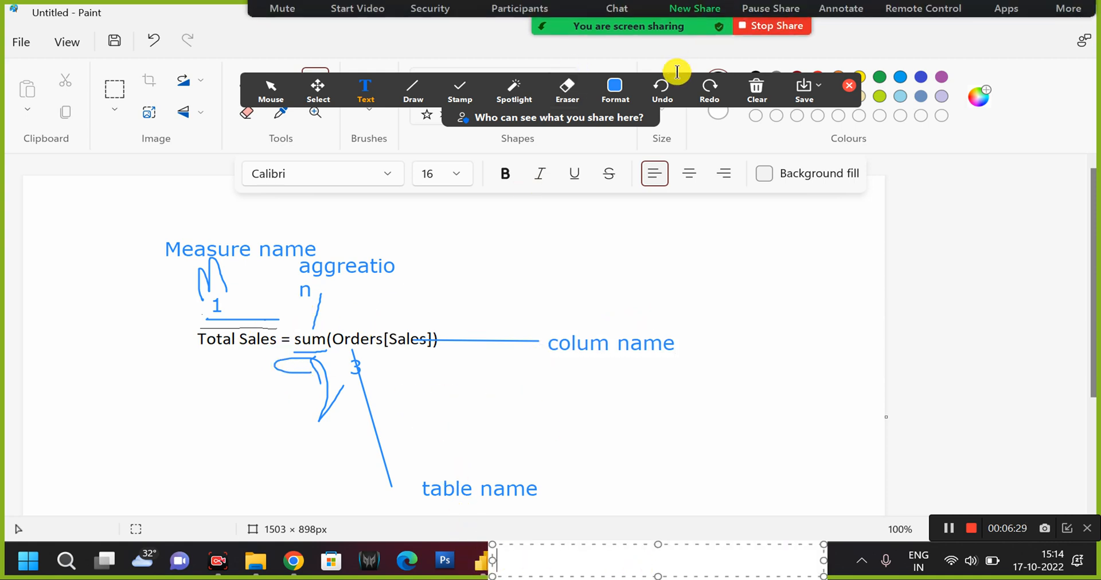
pyautogui.click(756, 89)
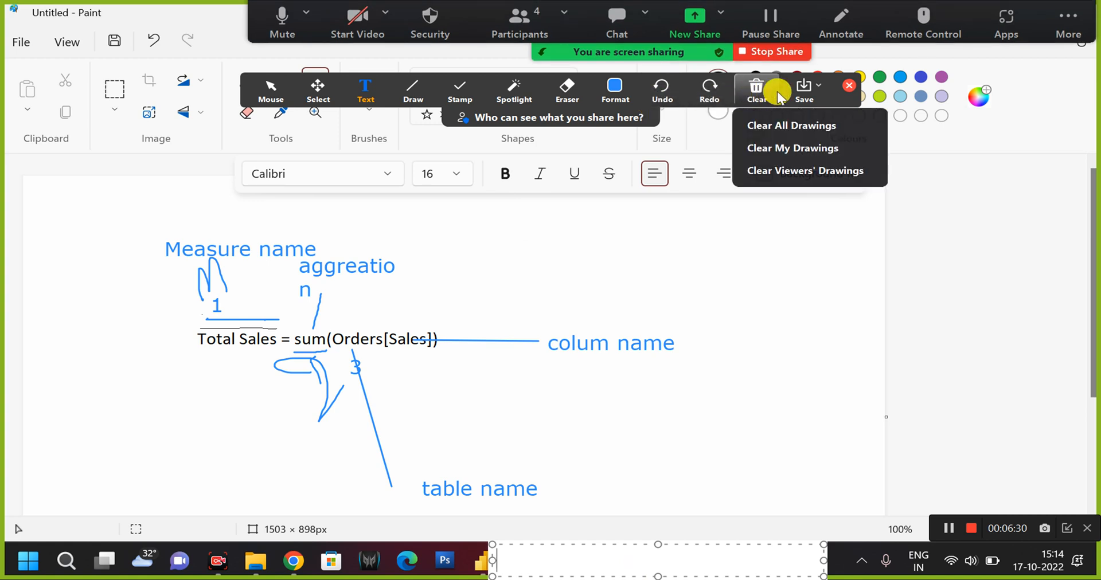
pyautogui.click(845, 89)
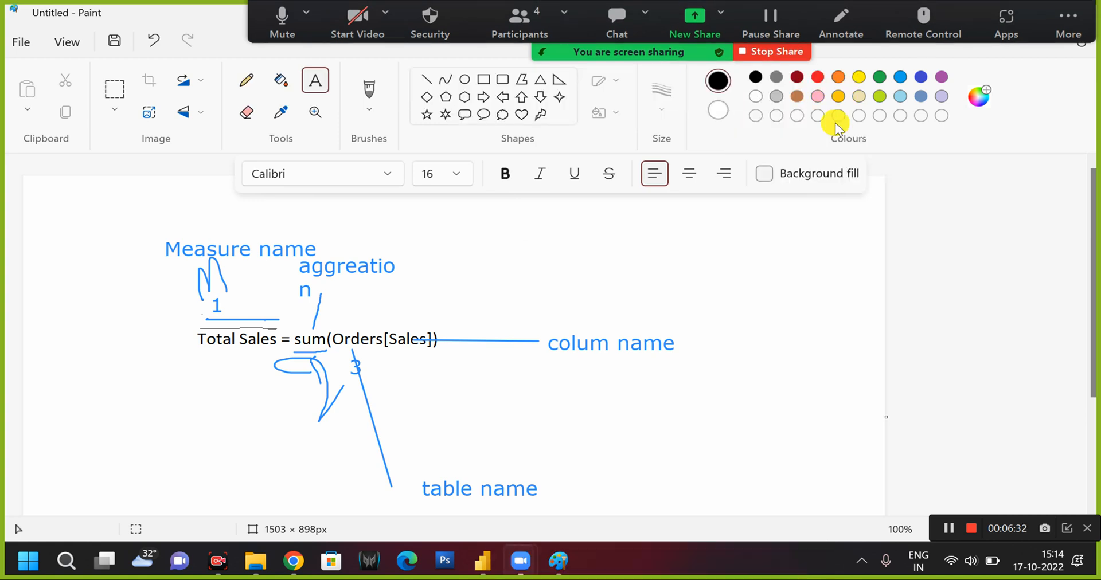
pyautogui.click(480, 564)
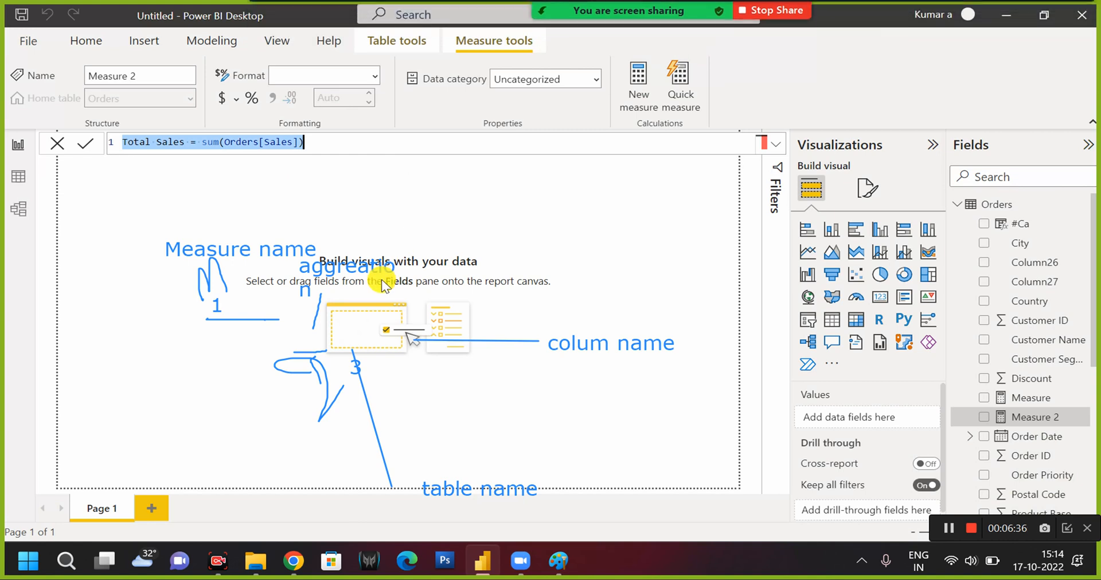
# Reopen Zoom's annotation tools, clear all drawings from the shared screen, and close the tools again.
pyautogui.moveTo(752, 7)
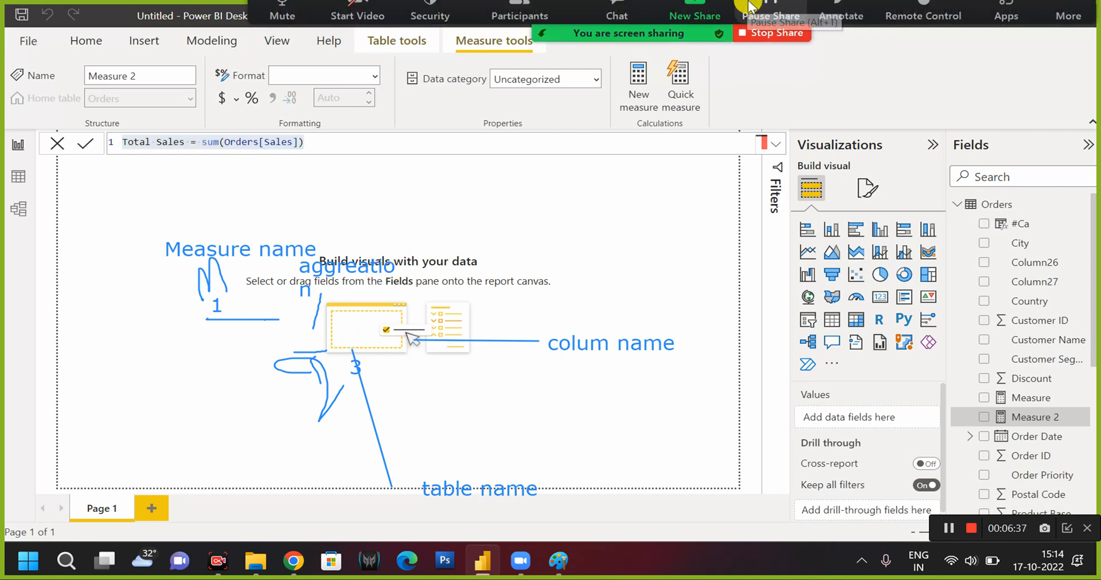
pyautogui.click(842, 17)
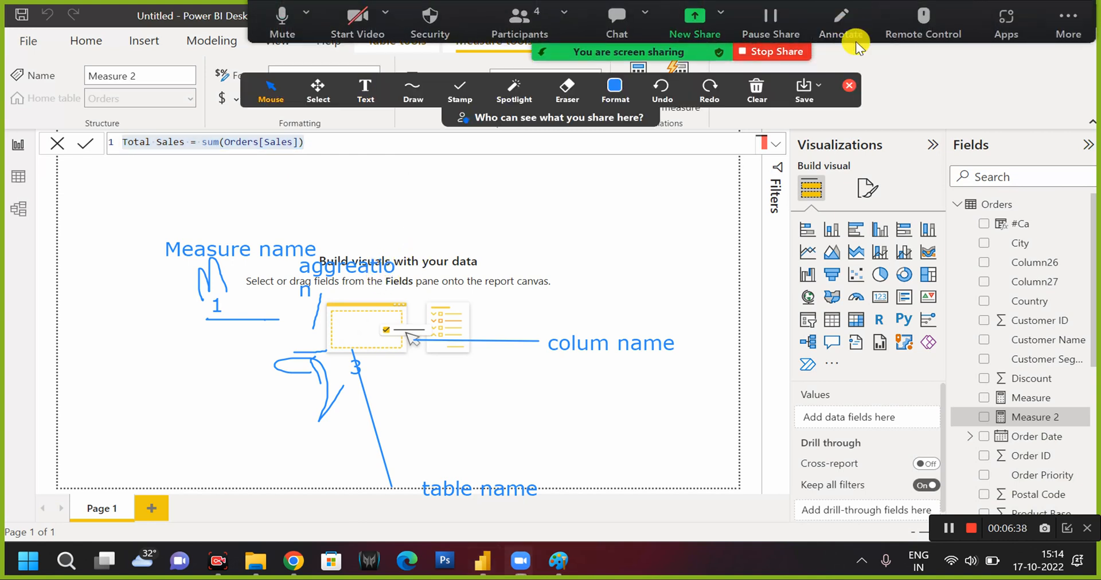
pyautogui.click(758, 93)
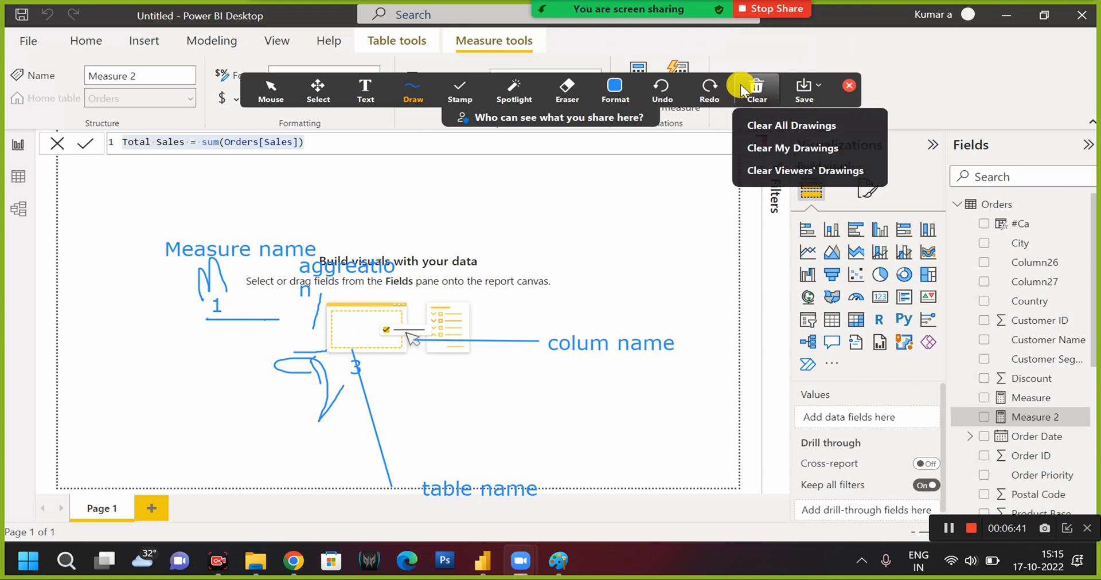
pyautogui.click(773, 133)
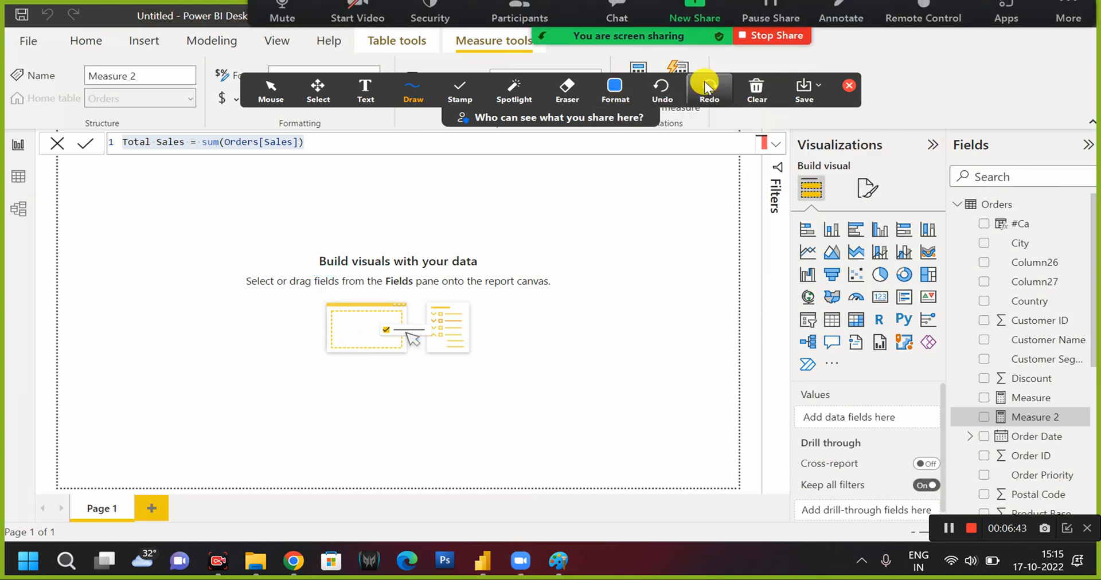
pyautogui.click(846, 86)
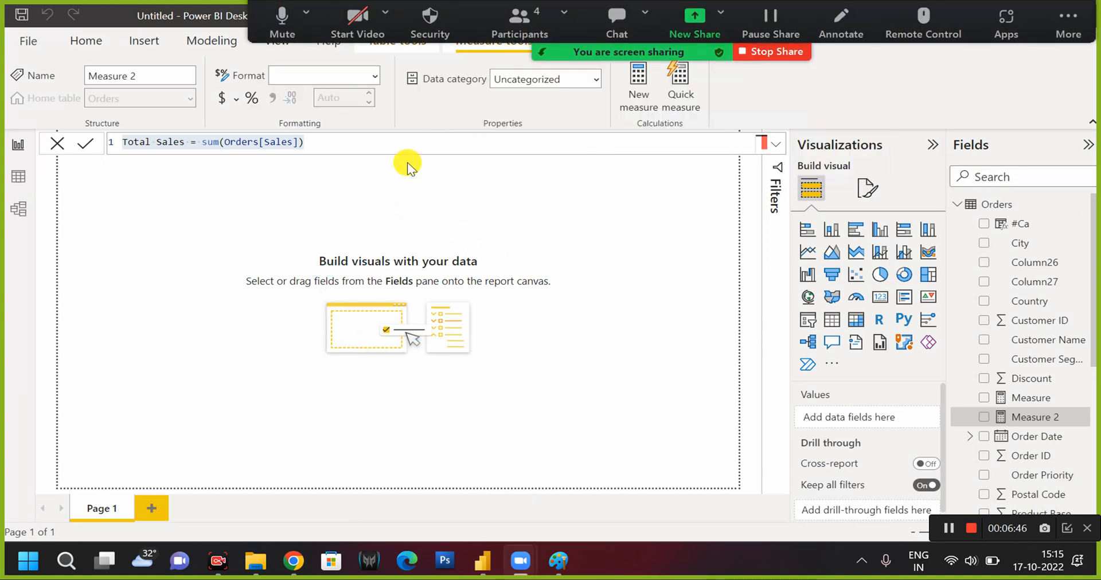
# Commit the measure formula Total Sales = sum(Orders[Sales]) and locate the Total Sales measure among the Orders fields.
pyautogui.click(311, 142)
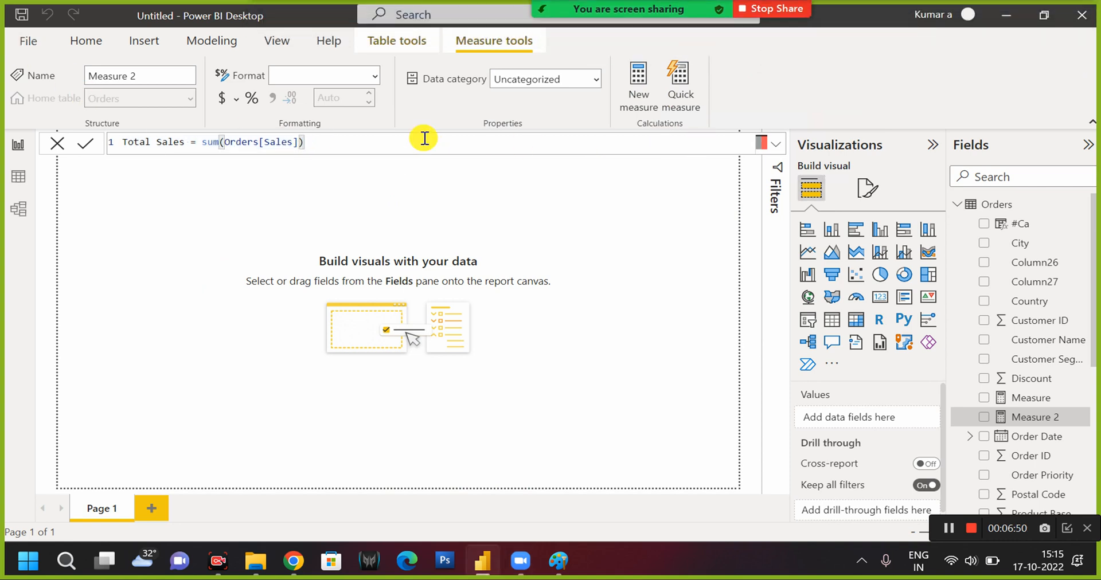
pyautogui.click(1020, 417)
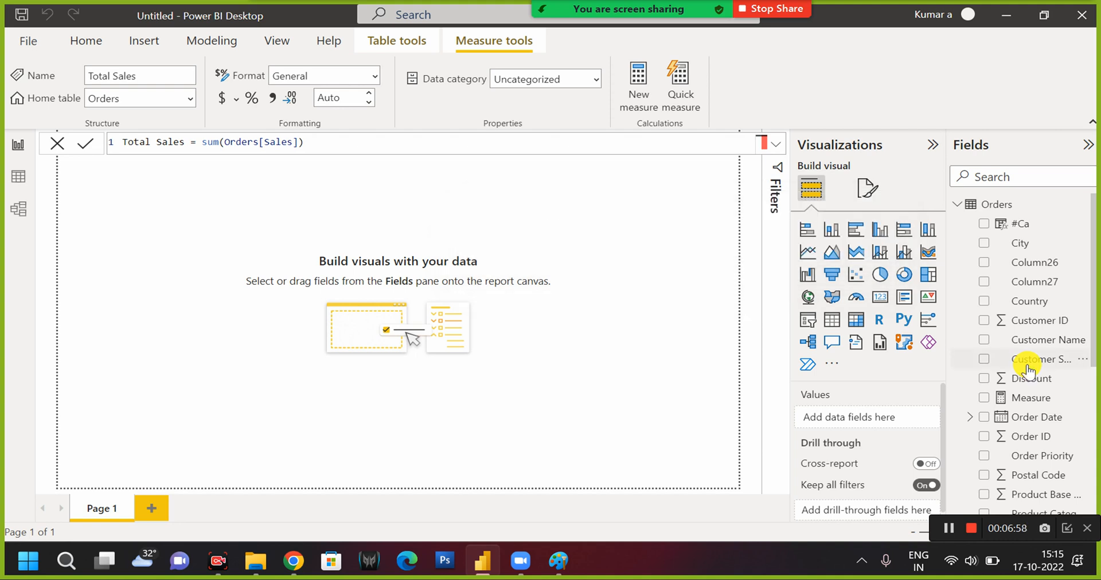
pyautogui.scroll(-2, 1027, 367)
pyautogui.scroll(-5, 1028, 372)
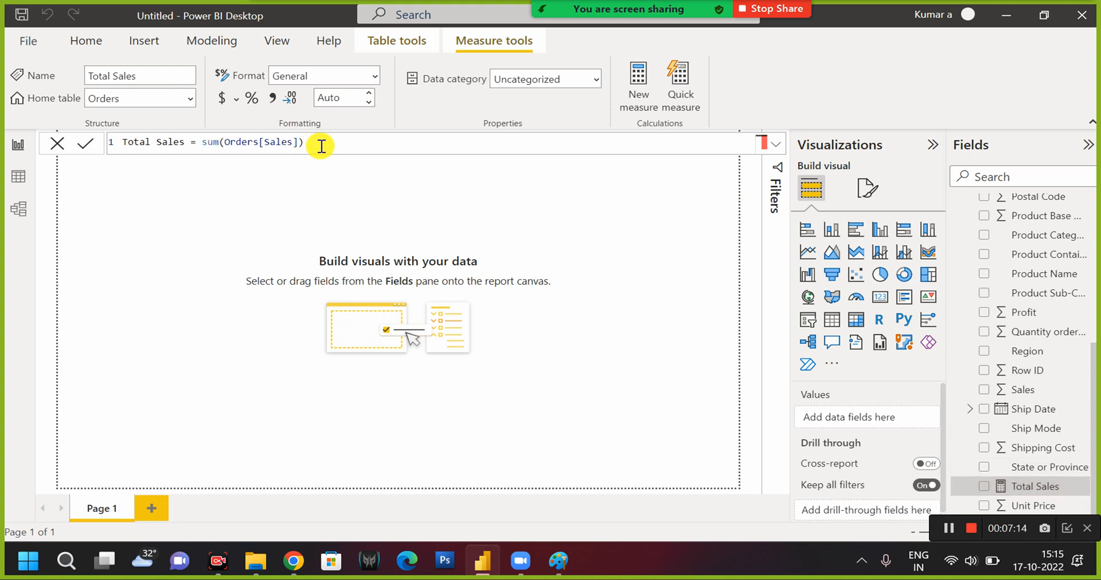
pyautogui.click(246, 153)
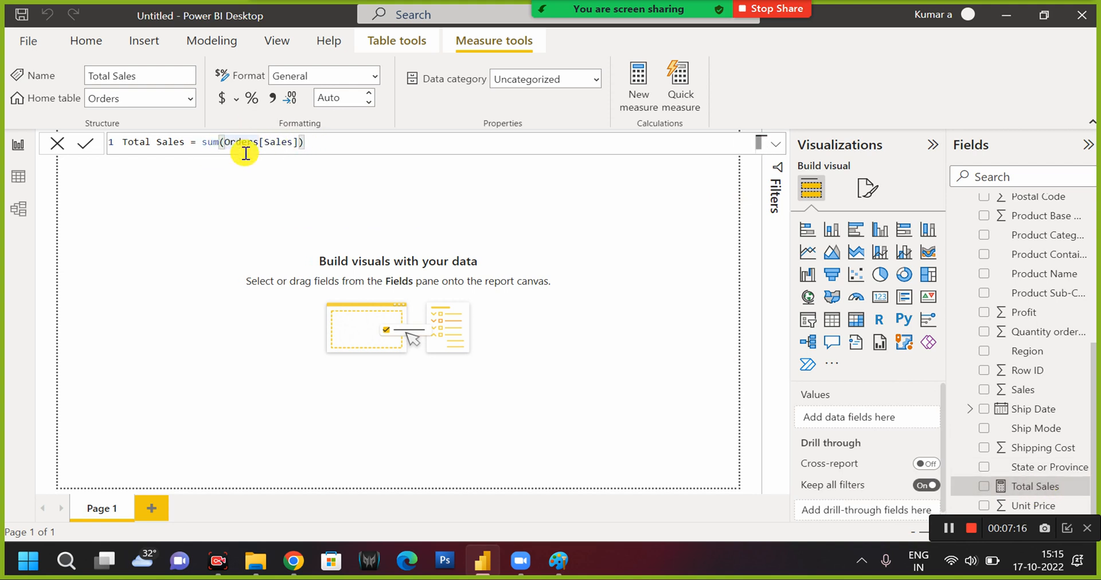
# Remove the opening parenthesis after sum in the Total Sales formula and commit it to check the error on the measure.
pyautogui.press('BackSpace')
pyautogui.click(320, 139)
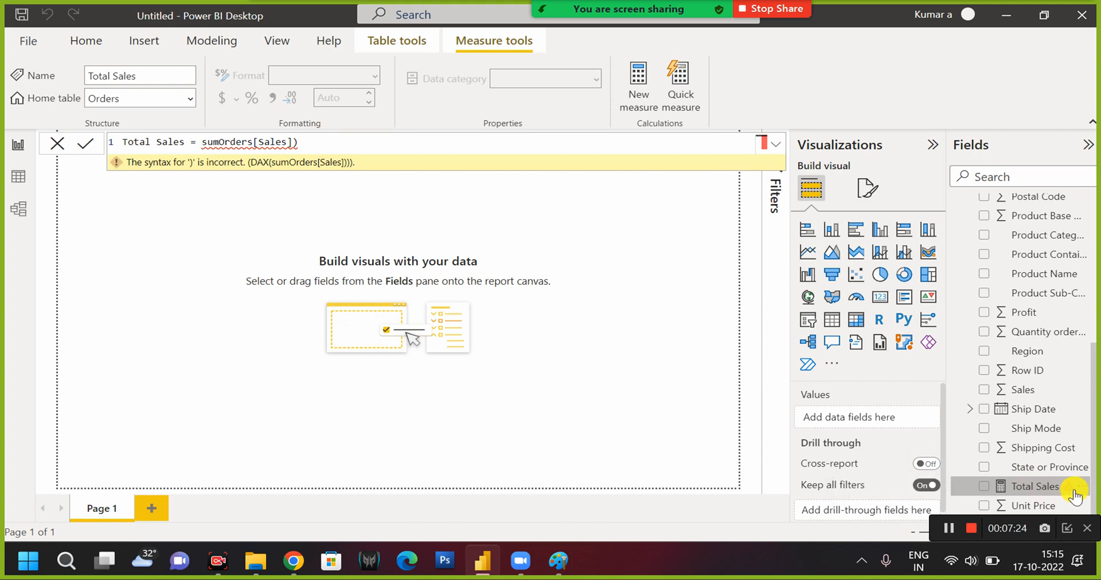
pyautogui.moveTo(1076, 494)
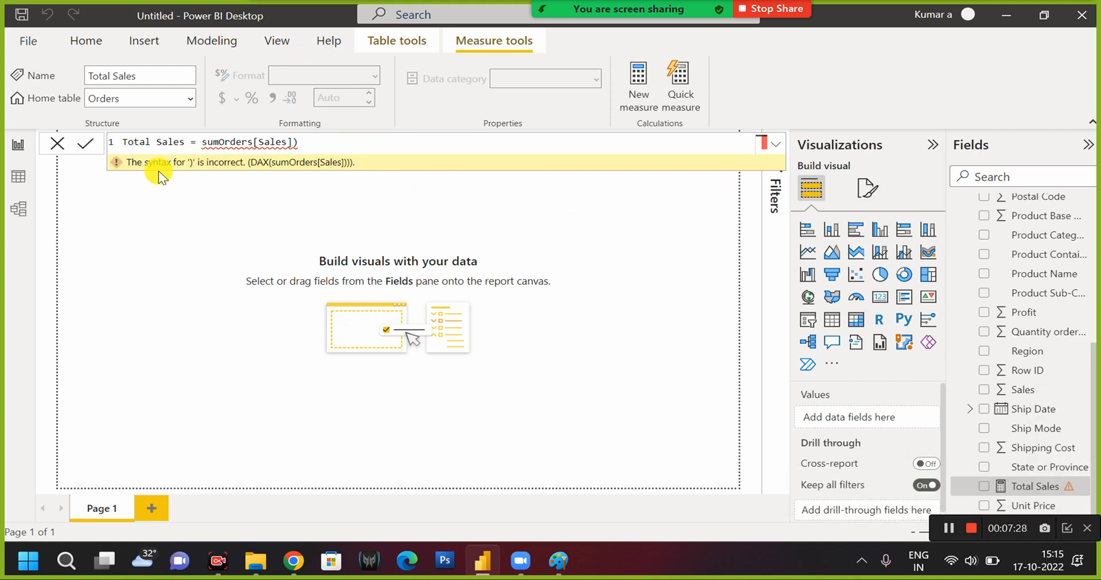
# Restore the opening parenthesis and commit the formula Total Sales = sum(Orders[Sales]).
pyautogui.moveTo(203, 142); pyautogui.dragTo(287, 146)
pyautogui.write('(')
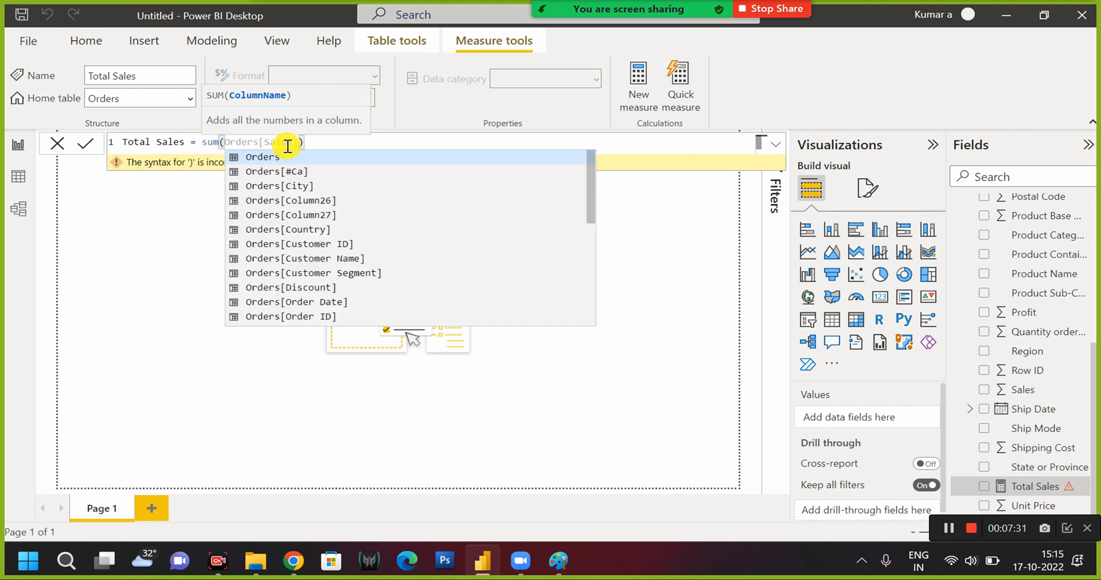
pyautogui.click(324, 145)
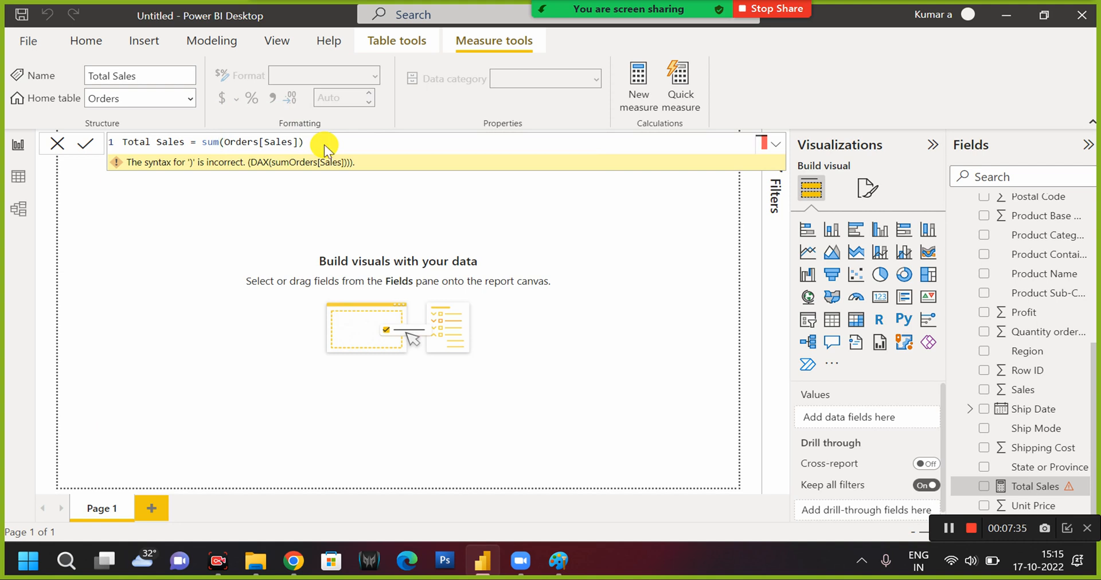
pyautogui.press('Return')
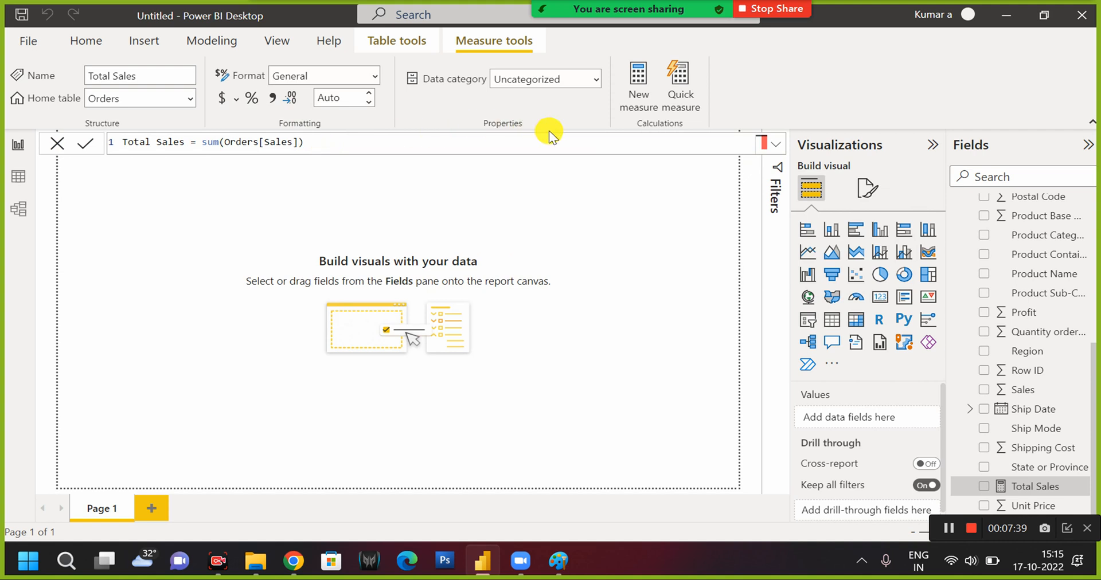
# Replace the whole Total Sales formula with abs = abs(-7) and commit it.
pyautogui.click(482, 137)
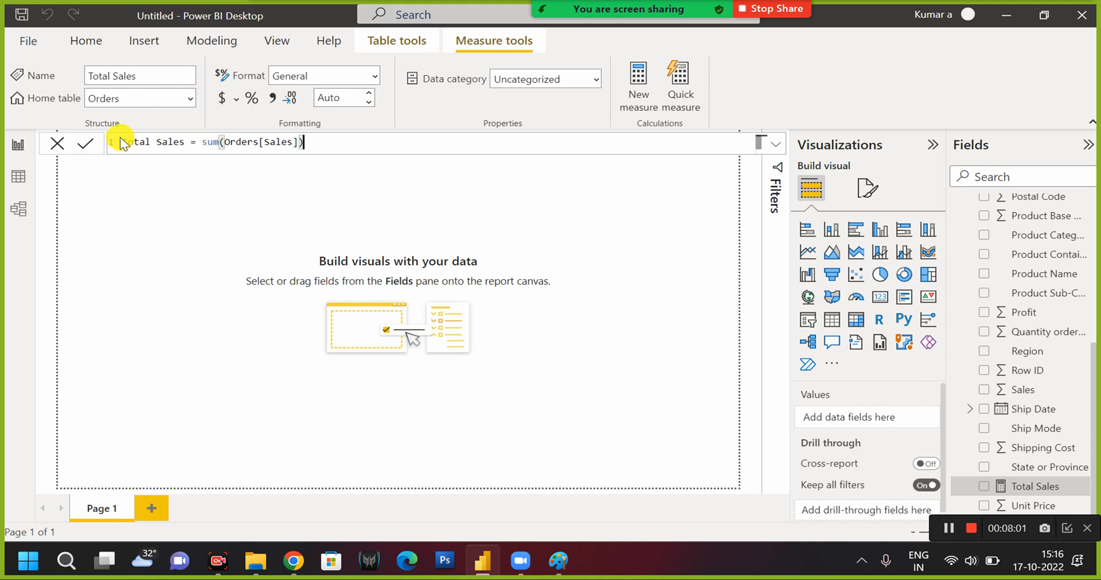
pyautogui.moveTo(125, 139); pyautogui.dragTo(381, 111)
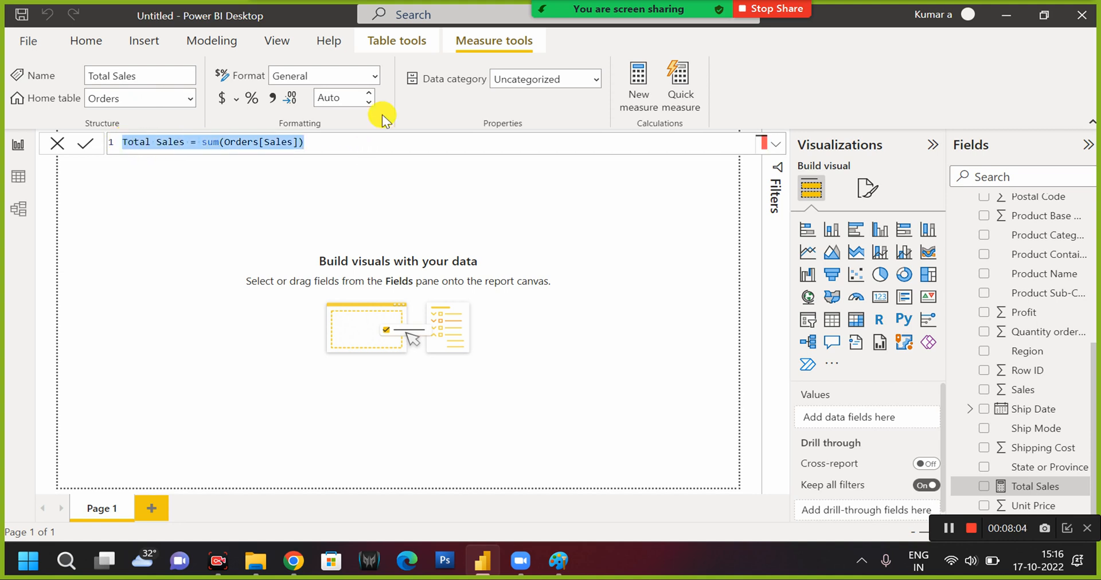
pyautogui.press('BackSpace')
pyautogui.write('abs=abs')
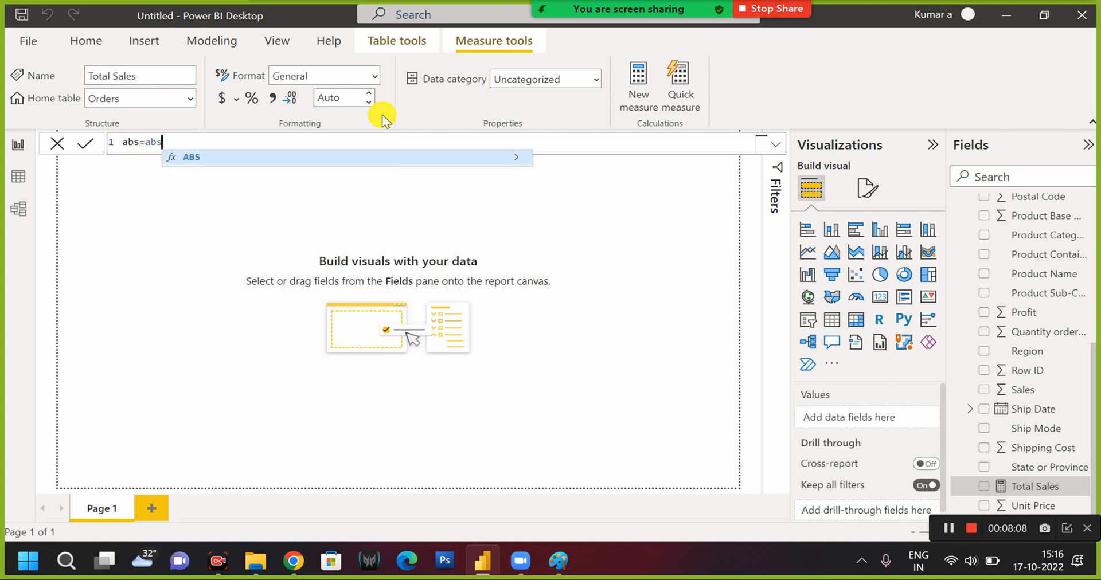
pyautogui.write('(-')
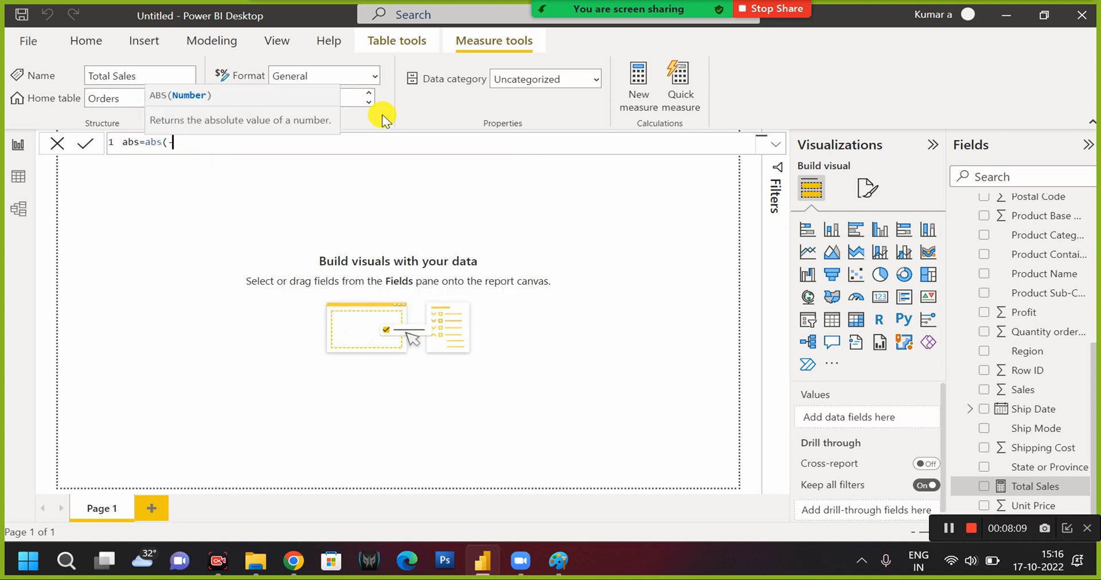
pyautogui.write('7)')
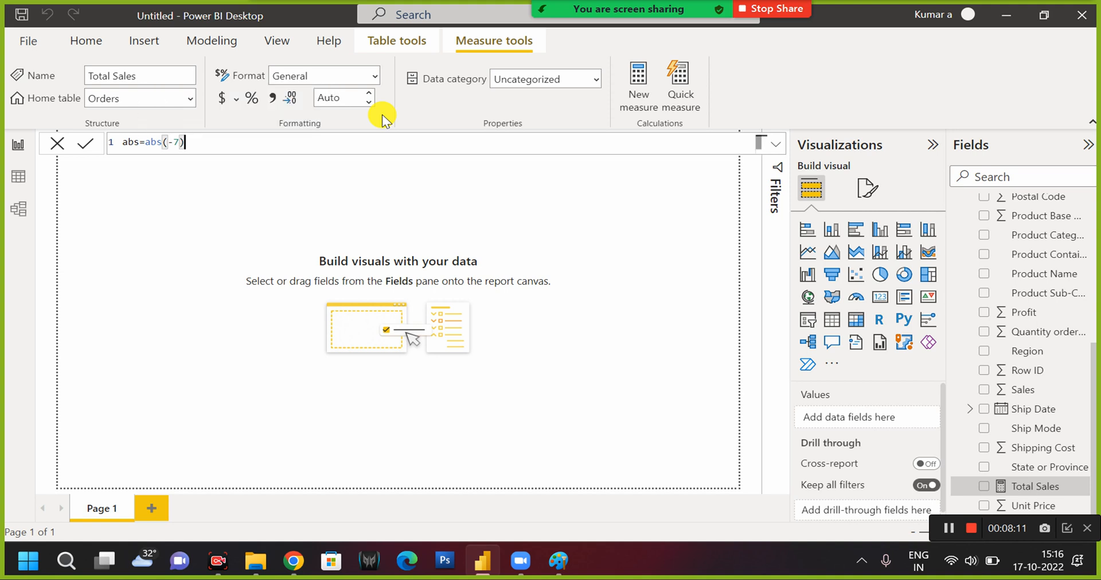
pyautogui.click(298, 137)
pyautogui.press('Return')
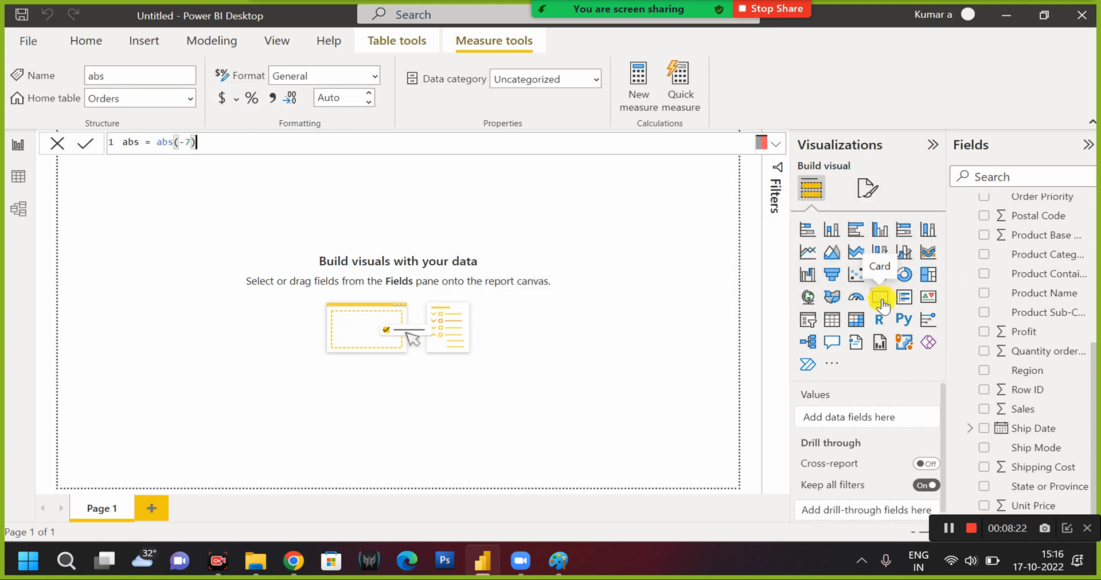
# Add a Card visual to the report page and assign the abs measure from Orders to it.
pyautogui.click(882, 297)
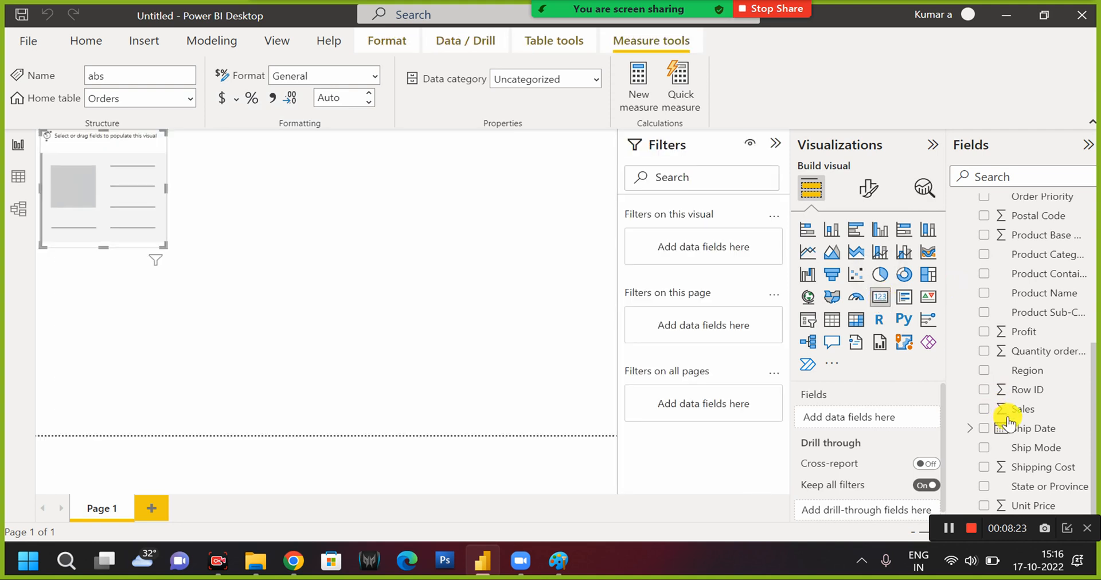
pyautogui.scroll(5, 1009, 344)
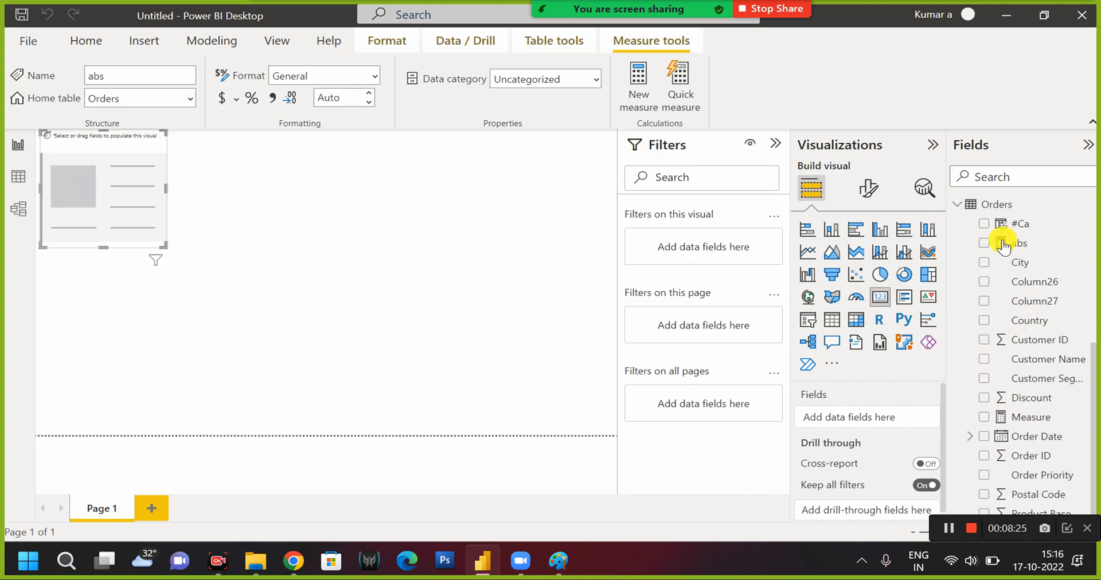
pyautogui.click(986, 245)
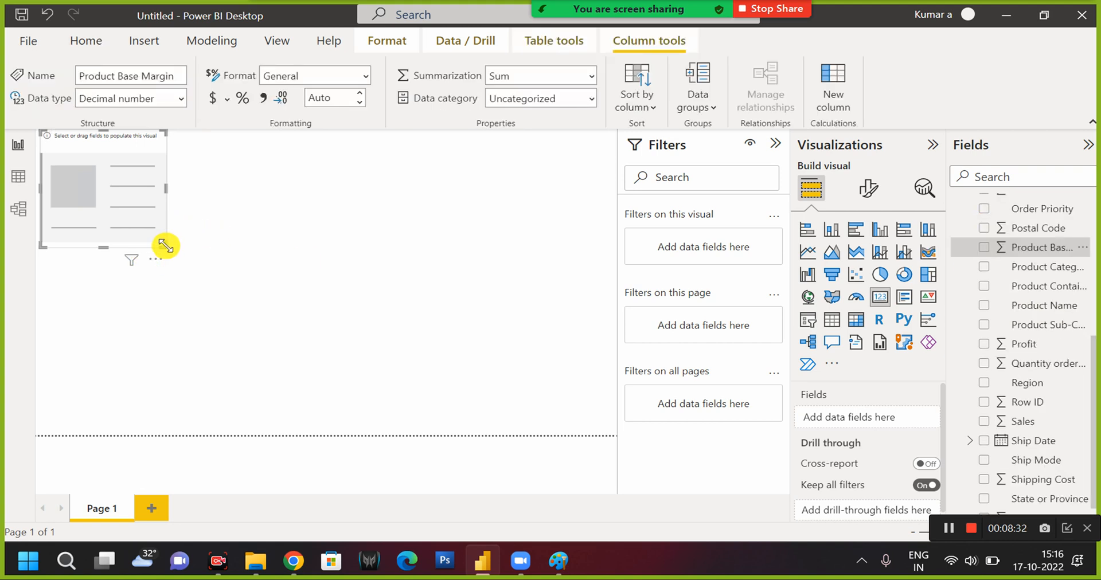
pyautogui.scroll(3, 1067, 327)
pyautogui.scroll(2, 1059, 314)
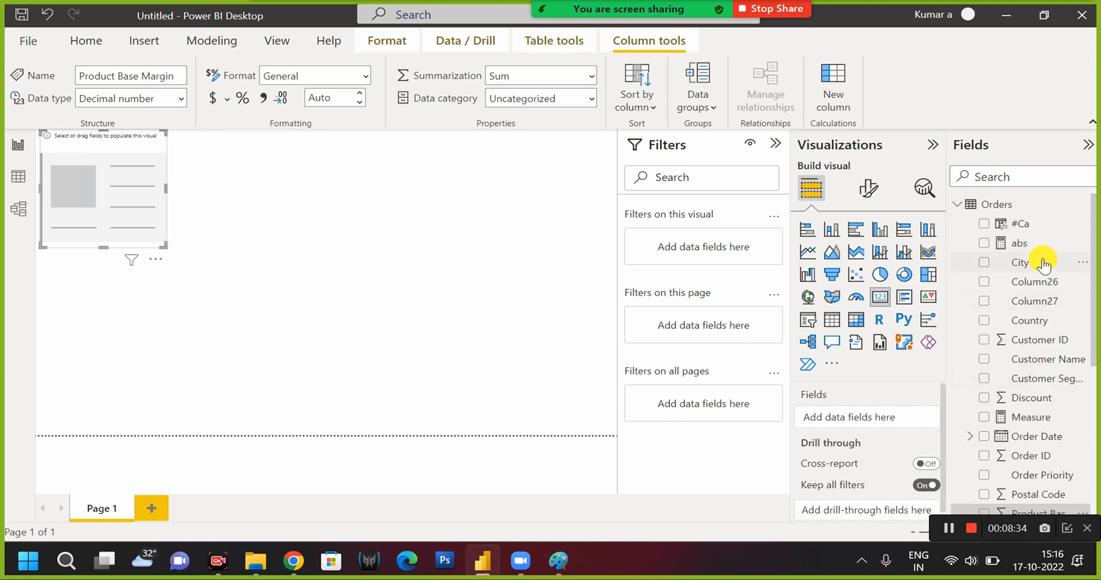
pyautogui.moveTo(1024, 243); pyautogui.dragTo(858, 420)
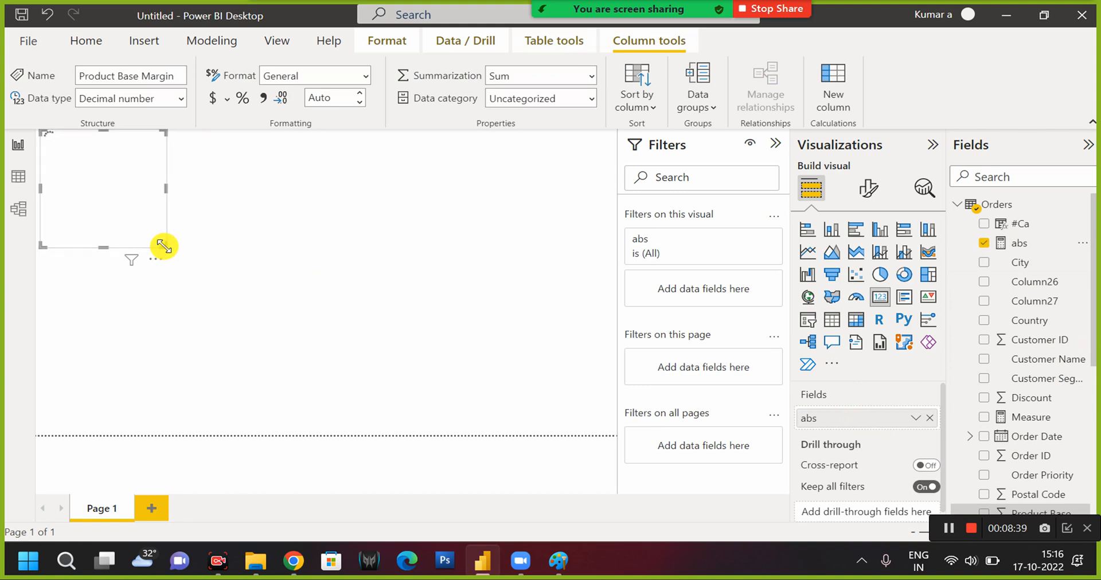
# Enlarge the abs card and move it further into the page, away from the corner.
pyautogui.moveTo(163, 249); pyautogui.dragTo(327, 285)
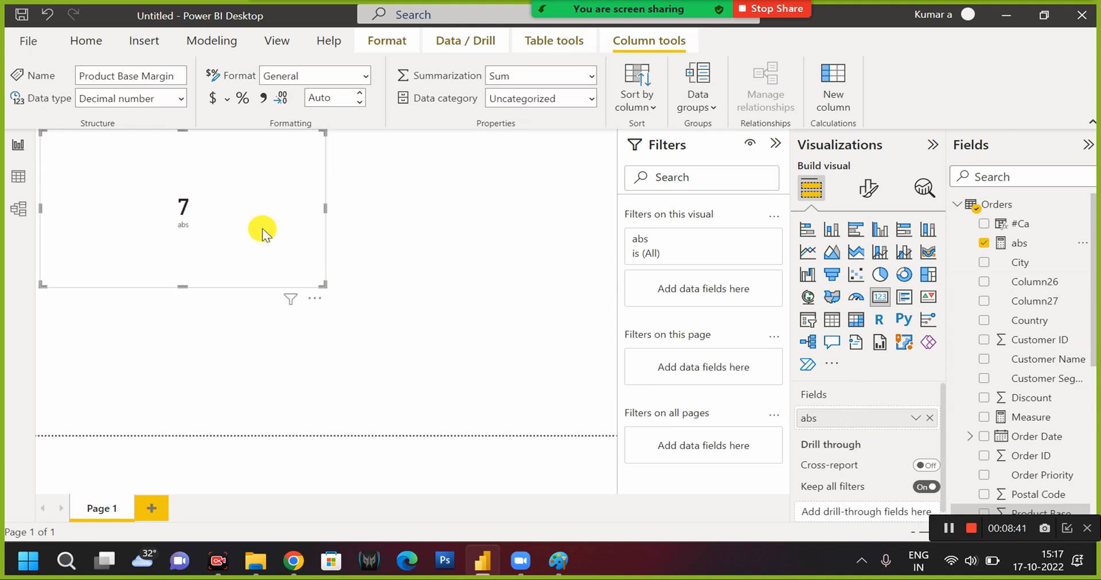
pyautogui.moveTo(206, 178); pyautogui.dragTo(279, 261)
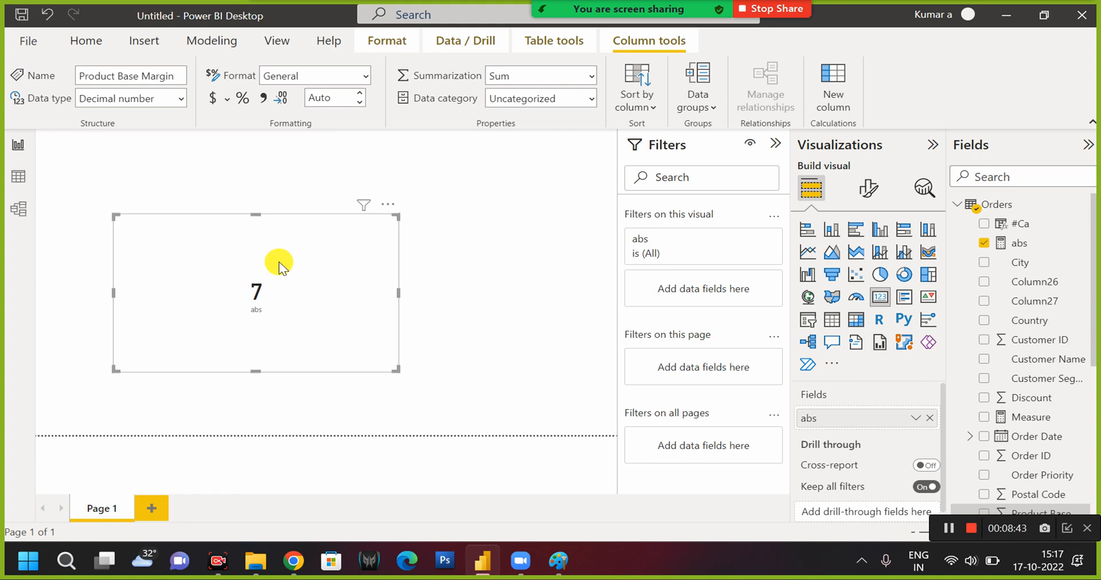
# Change the abs measure's expression to SIGN(-10) and commit it.
pyautogui.click(1020, 243)
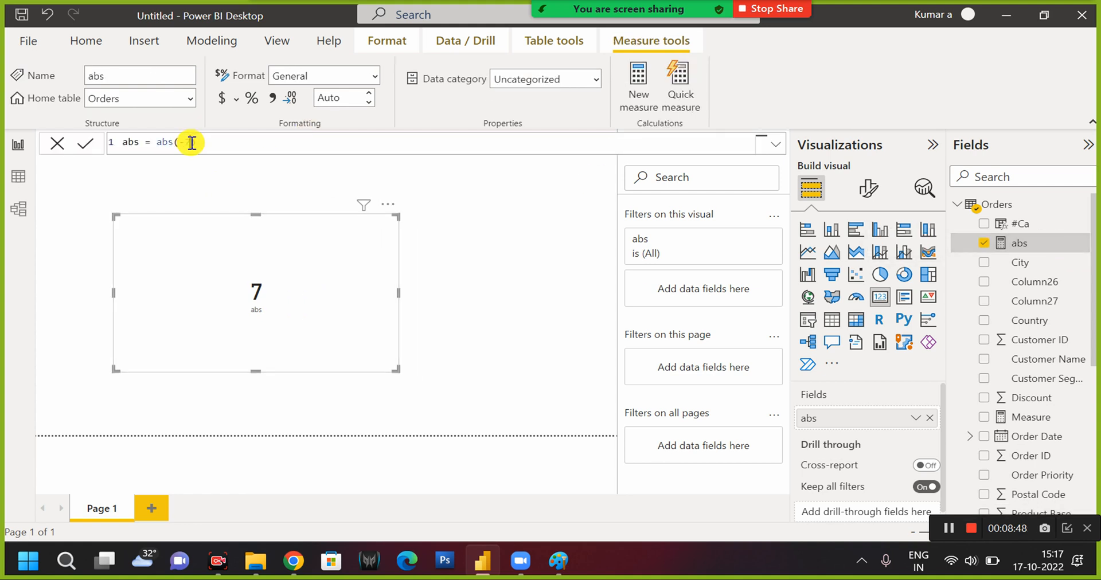
pyautogui.click(191, 143)
pyautogui.click(222, 141)
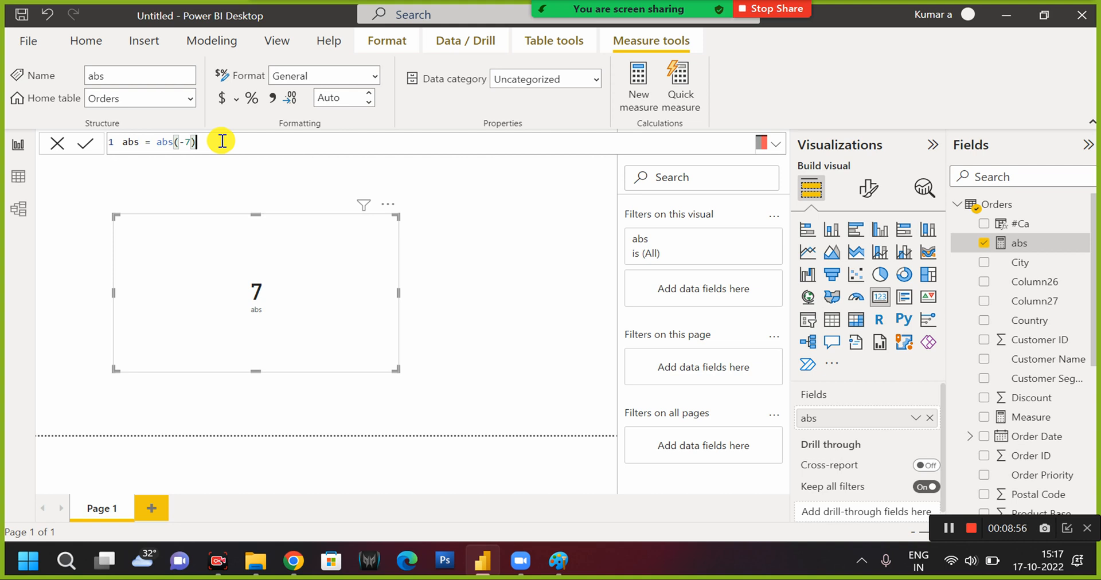
pyautogui.click(184, 141)
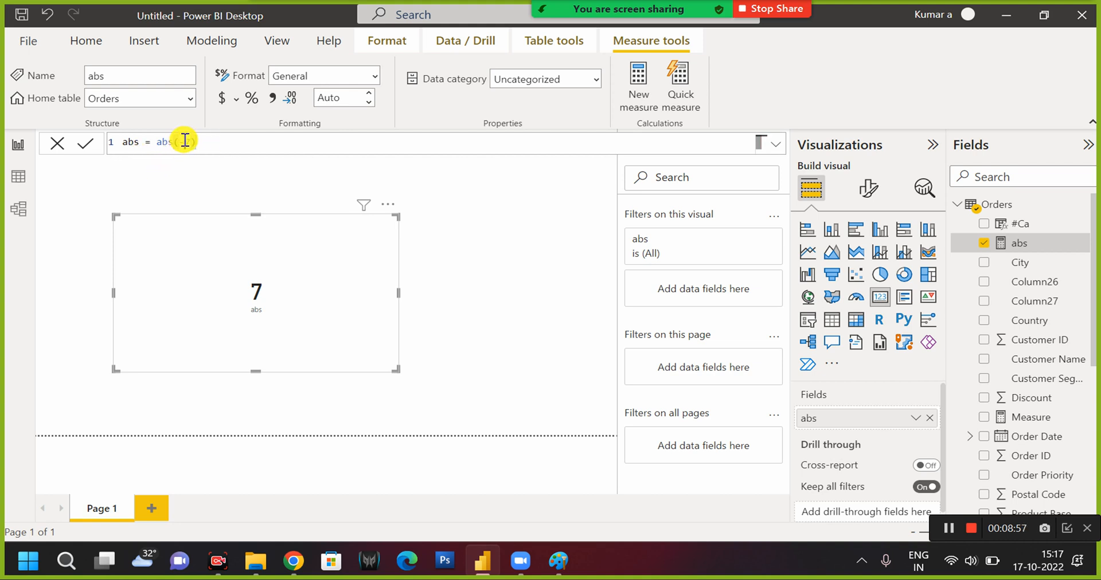
pyautogui.moveTo(157, 142); pyautogui.dragTo(219, 148)
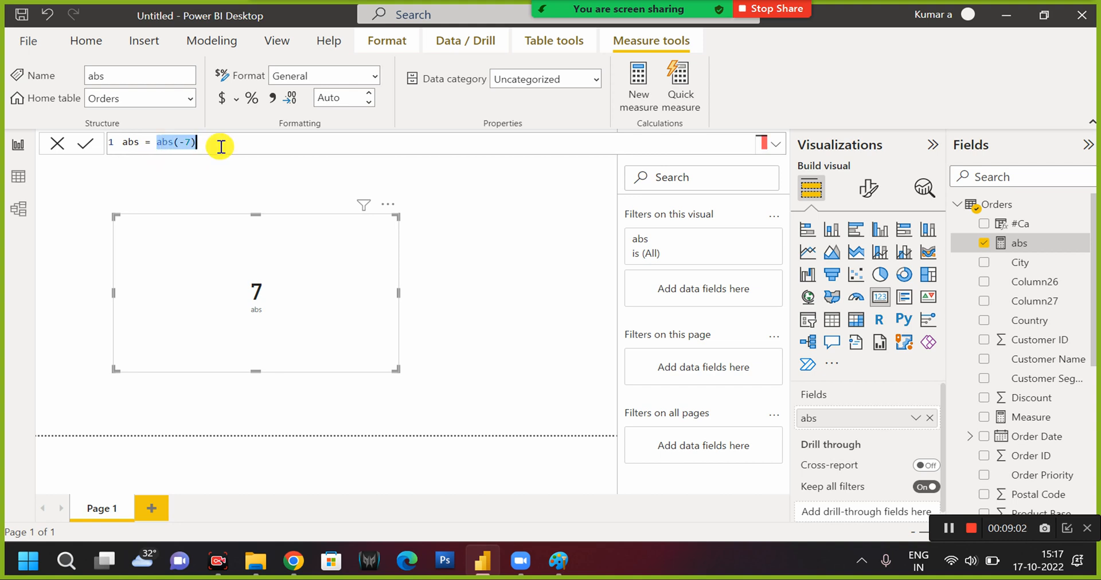
pyautogui.write('sign(')
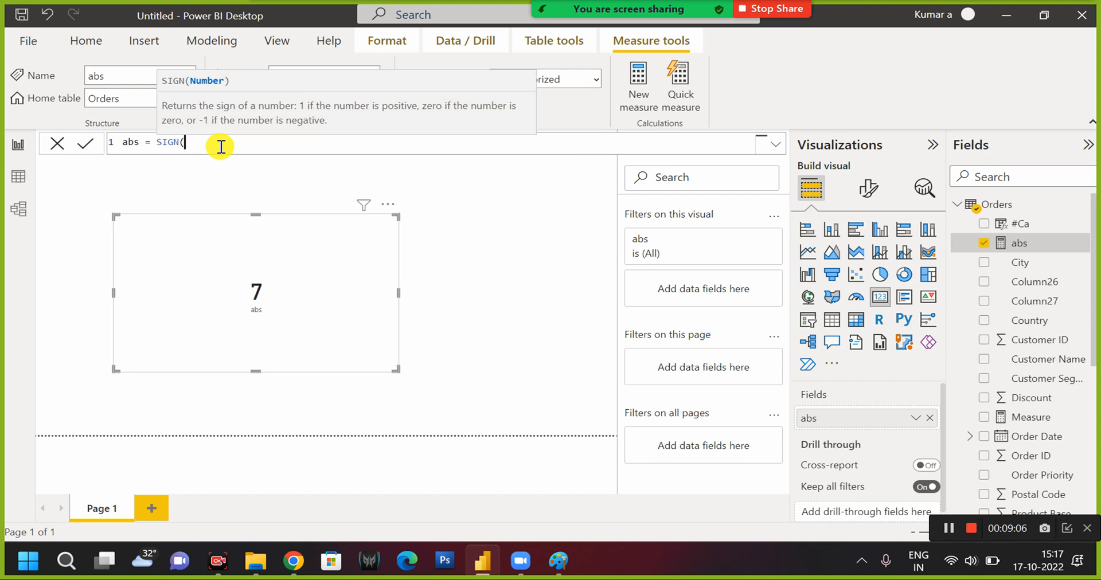
pyautogui.write('-10)')
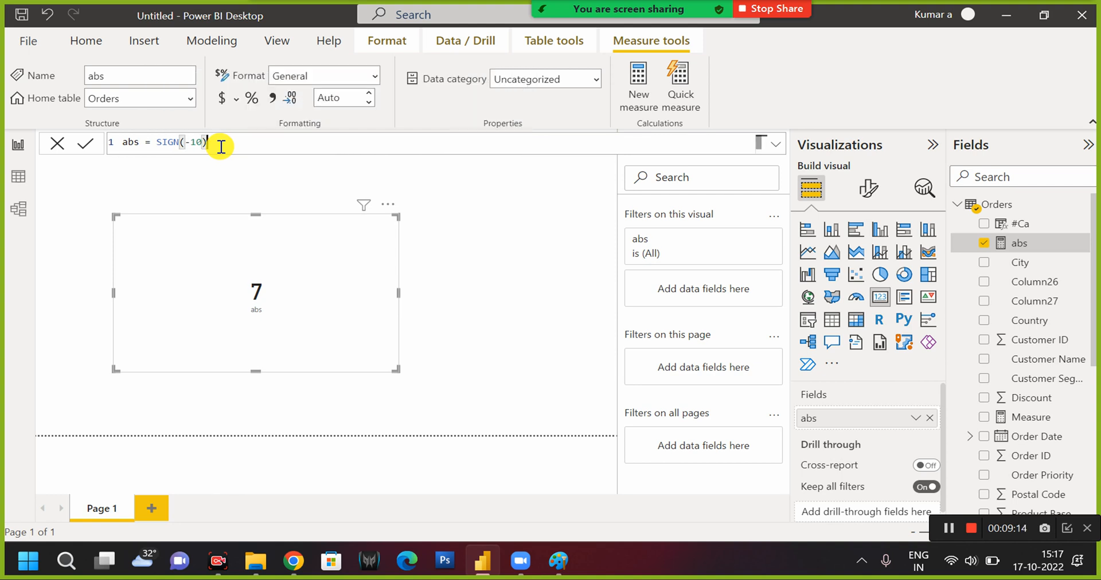
pyautogui.press('Return')
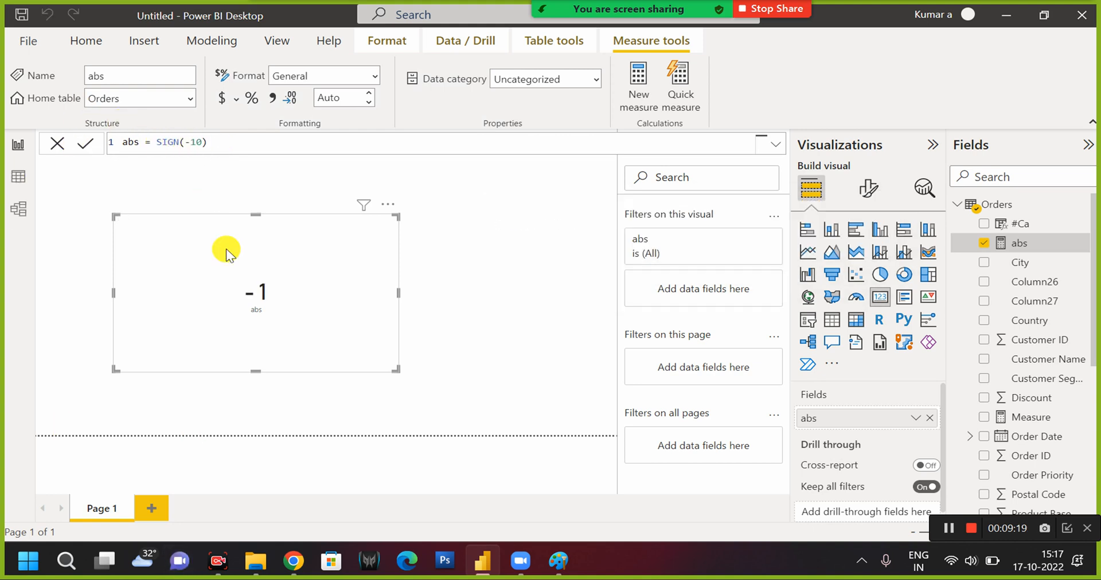
# Remove the minus sign so the measure's expression is SIGN(10), and commit it.
pyautogui.click(190, 141)
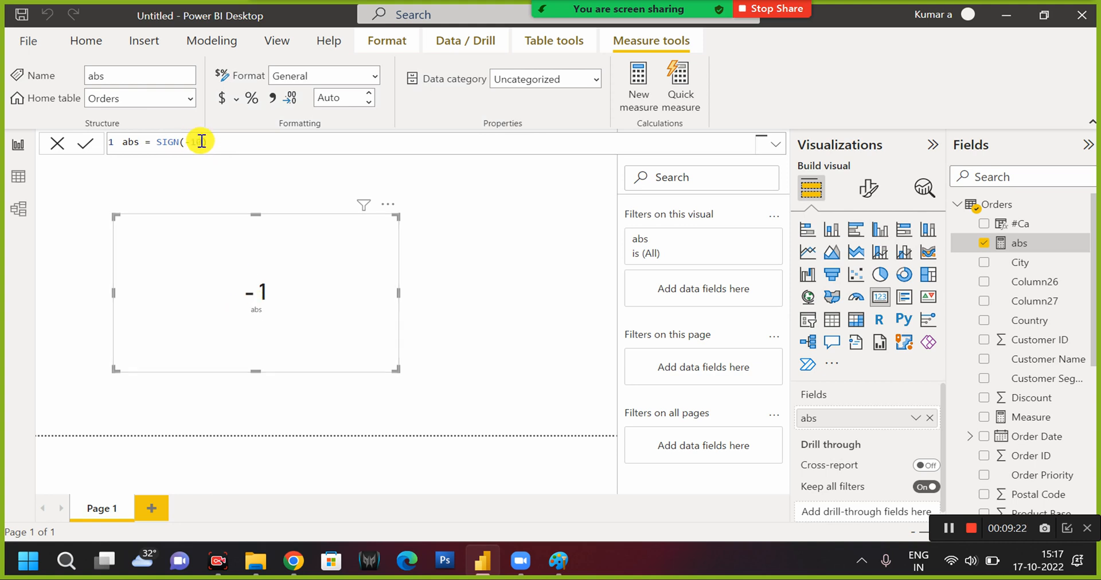
pyautogui.press('Delete')
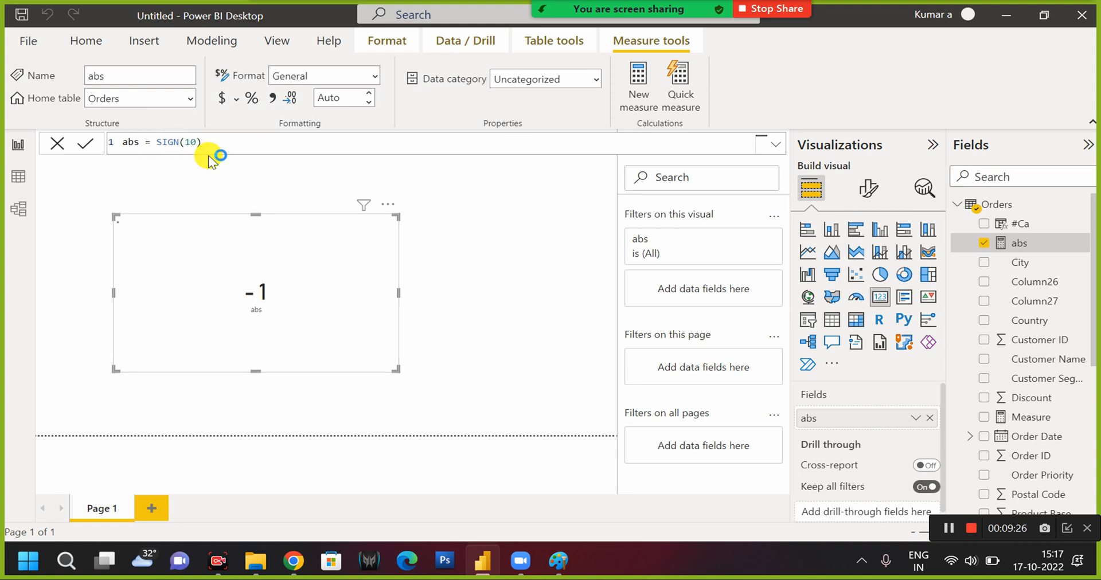
pyautogui.press('Return')
# Replace the abs measure's expression with RAND() and commit it.
pyautogui.doubleClick(167, 141)
pyautogui.click(160, 142)
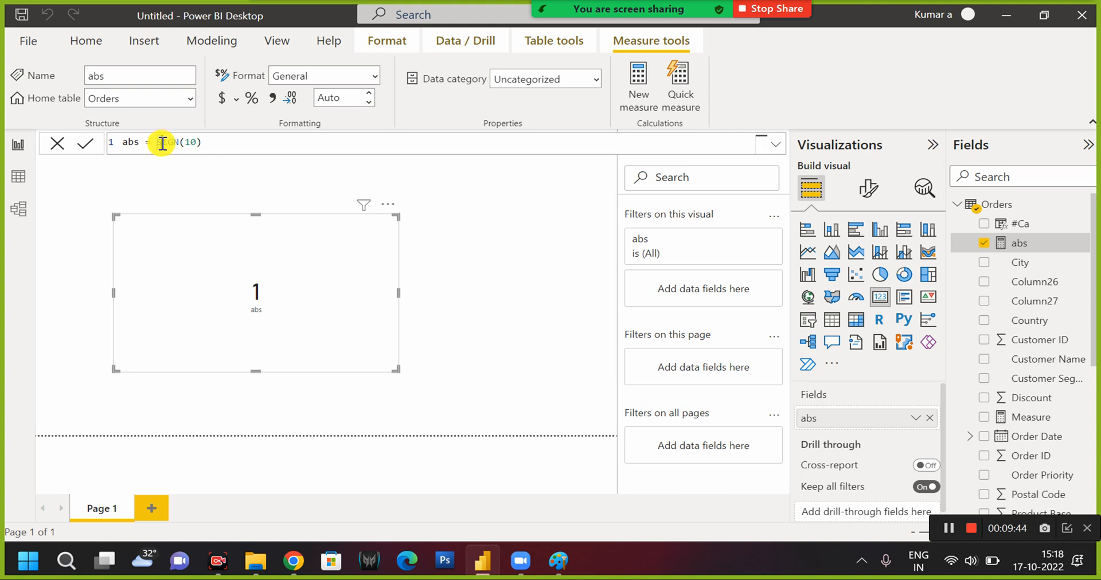
pyautogui.hotkey('shift', 'Right')
pyautogui.hotkey('shift', 'Right')
pyautogui.hotkey('shift', 'Right')
pyautogui.hotkey('shift', 'Right')
pyautogui.hotkey('shift', 'Right')
pyautogui.hotkey('shift', 'Right')
pyautogui.write('RAN')
pyautogui.press('Tab')
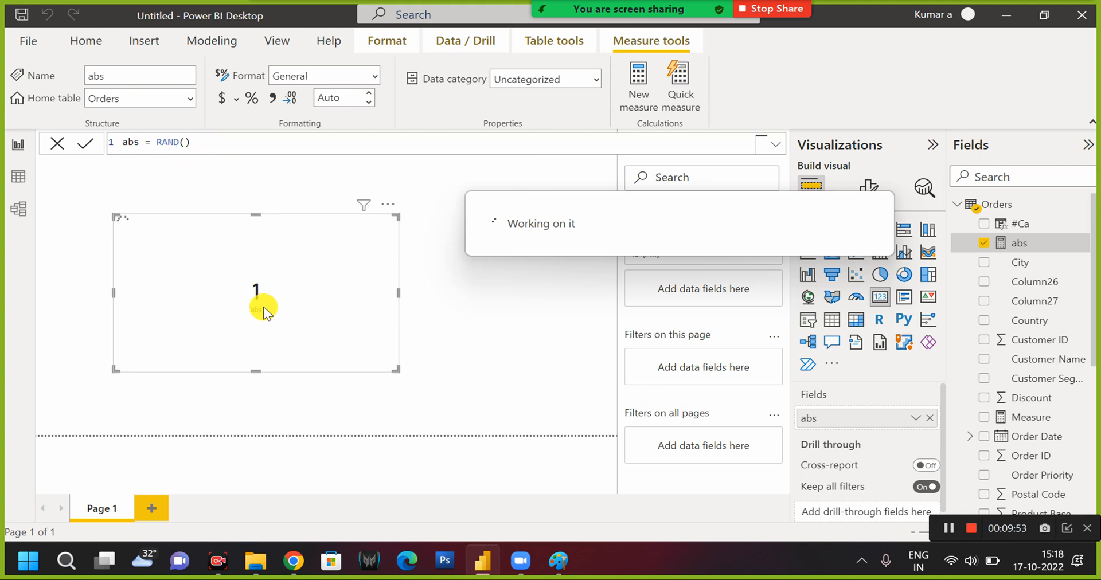
pyautogui.click(208, 143)
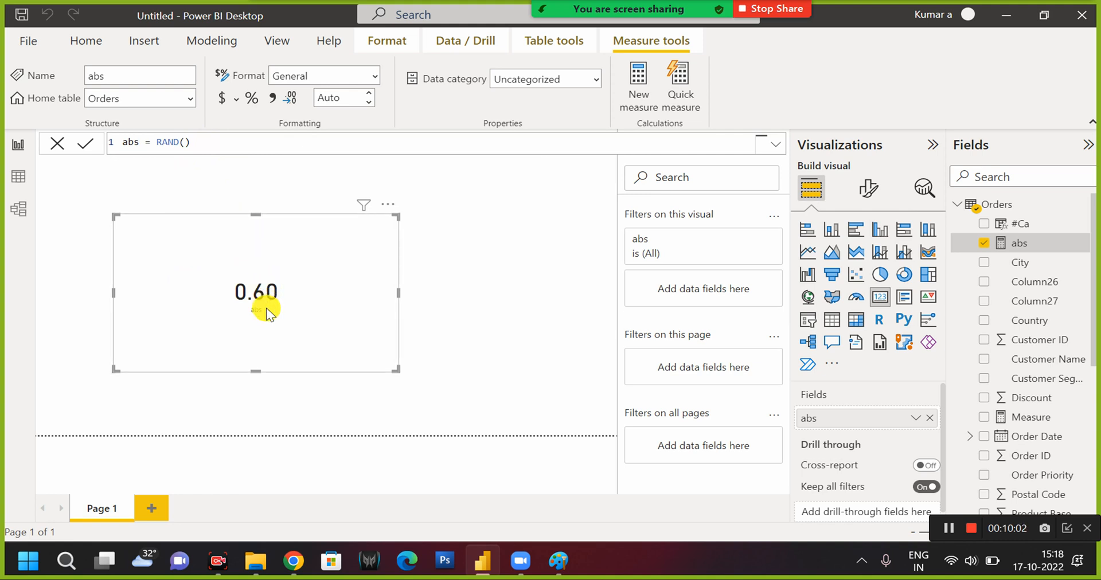
# Replace the abs measure's expression with ABS(-1) and commit it.
pyautogui.click(244, 143)
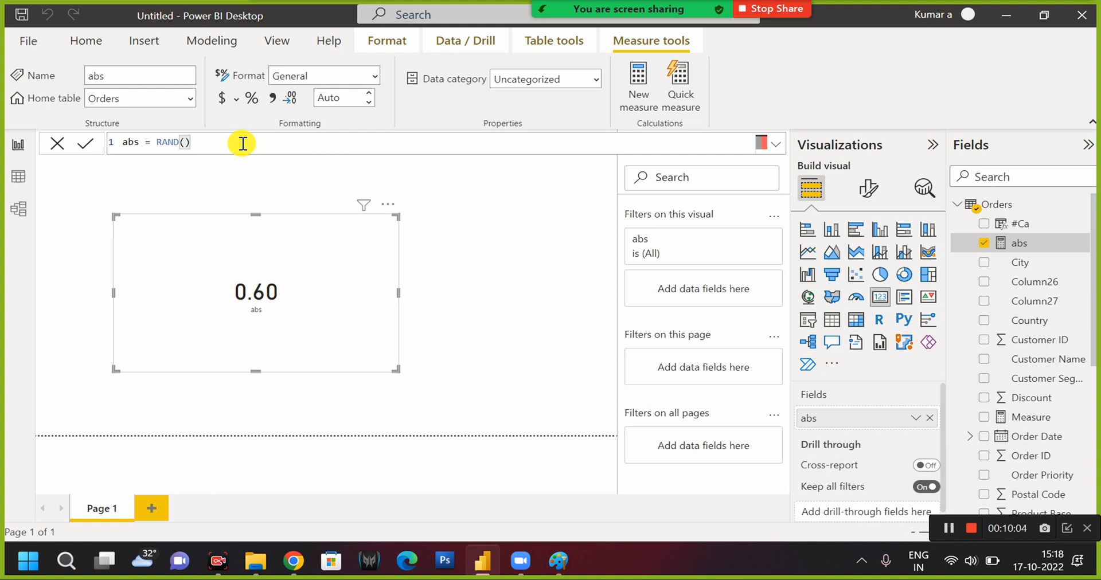
pyautogui.press('BackSpace')
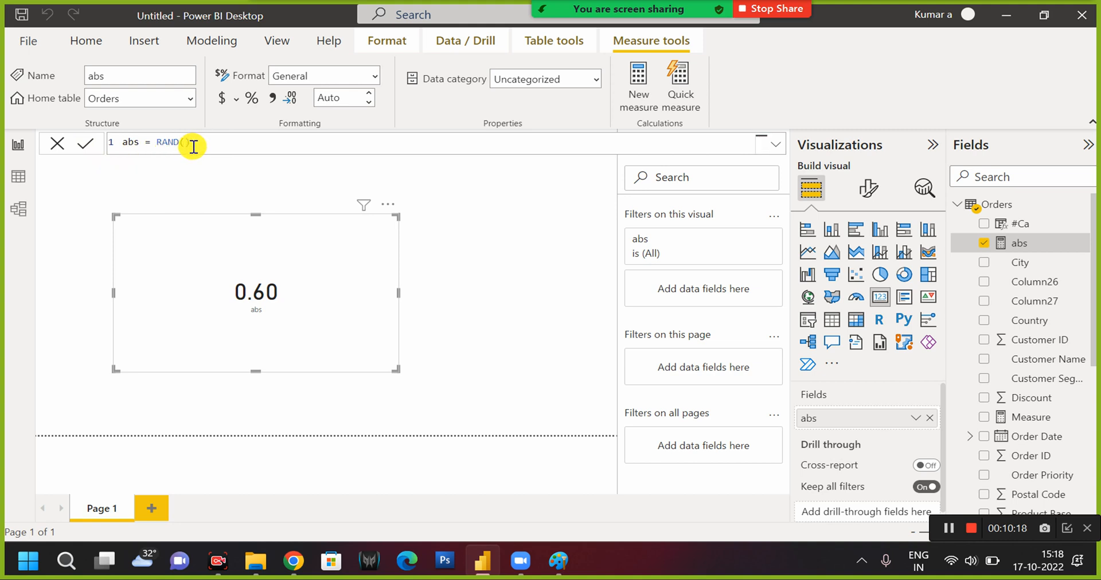
pyautogui.click(1019, 227)
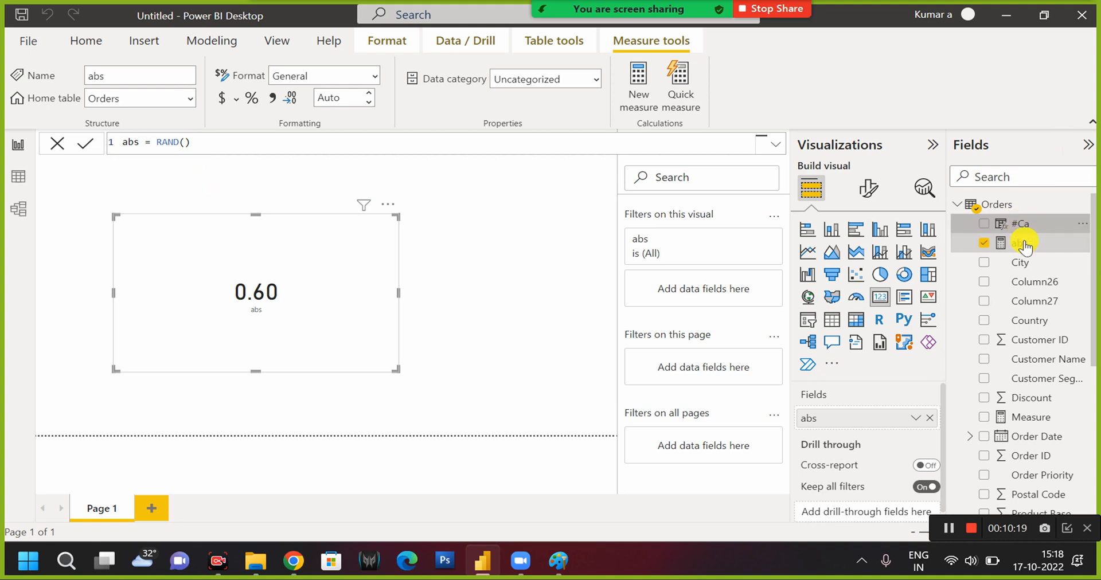
pyautogui.click(1024, 246)
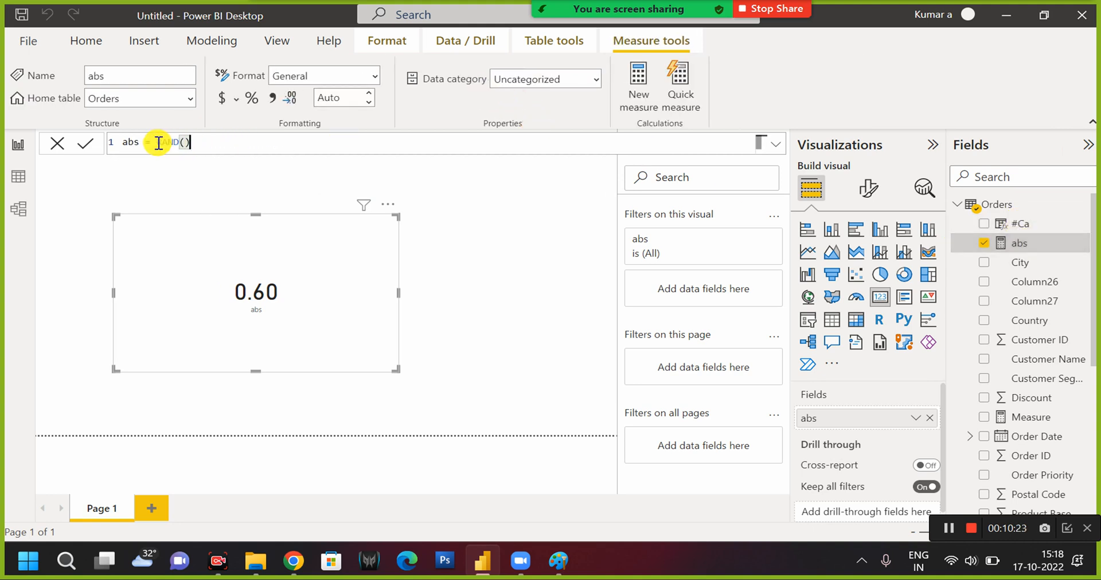
pyautogui.moveTo(156, 142); pyautogui.dragTo(246, 144)
pyautogui.write('abs')
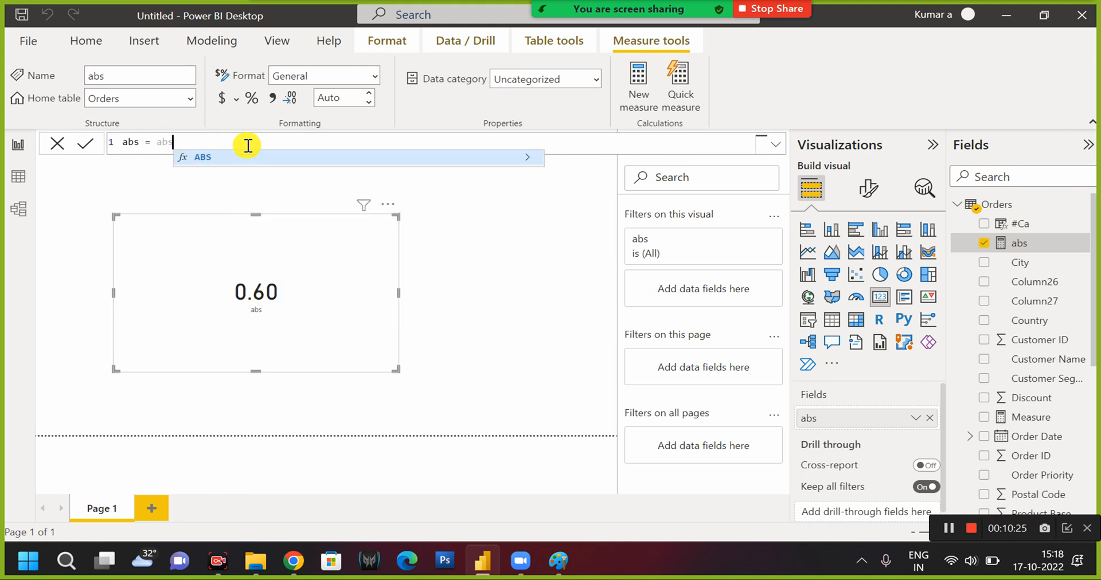
pyautogui.press('Tab')
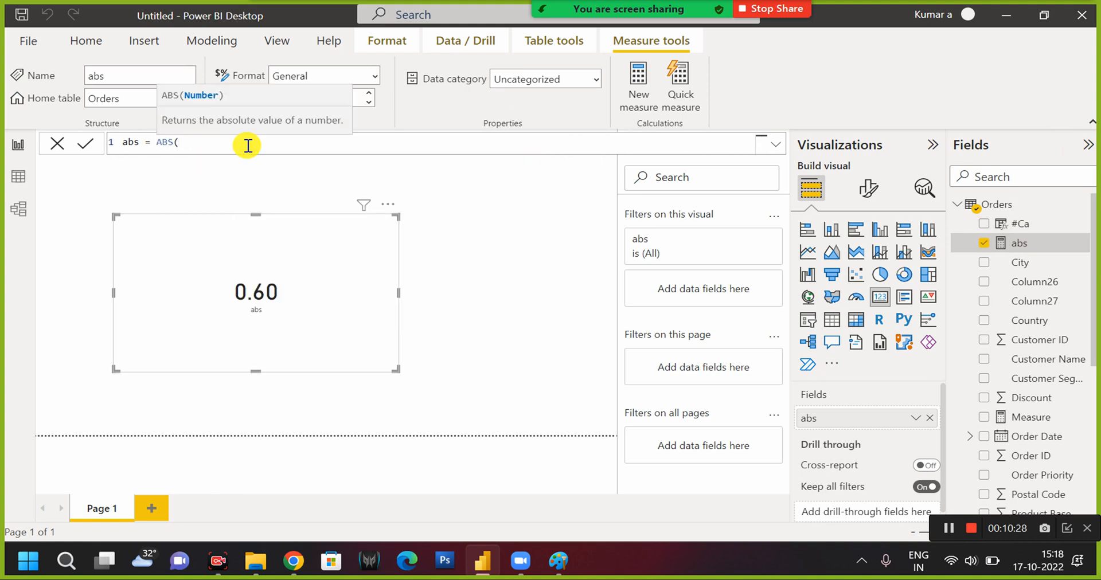
pyautogui.write('a')
pyautogui.press('BackSpace')
pyautogui.write('-1)')
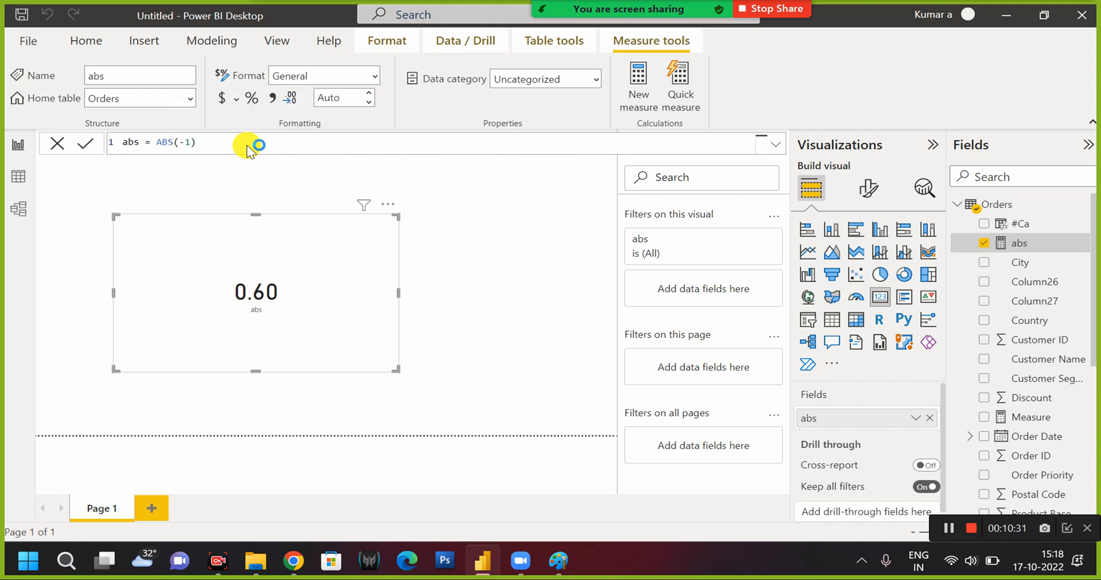
pyautogui.press('Return')
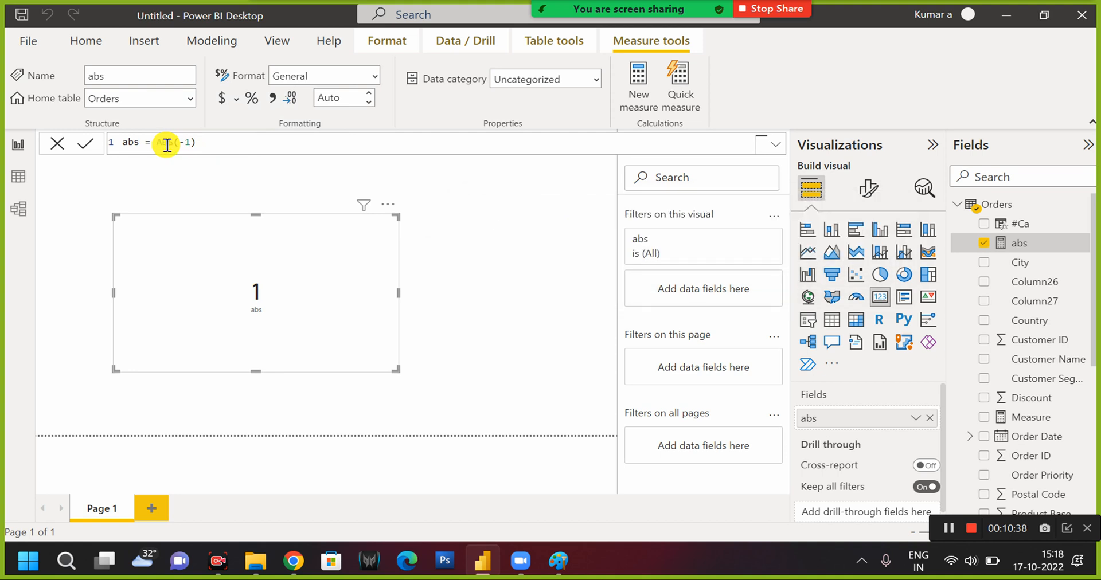
# Change the abs measure's expression back to RAND() and commit it.
pyautogui.moveTo(159, 146); pyautogui.dragTo(215, 132)
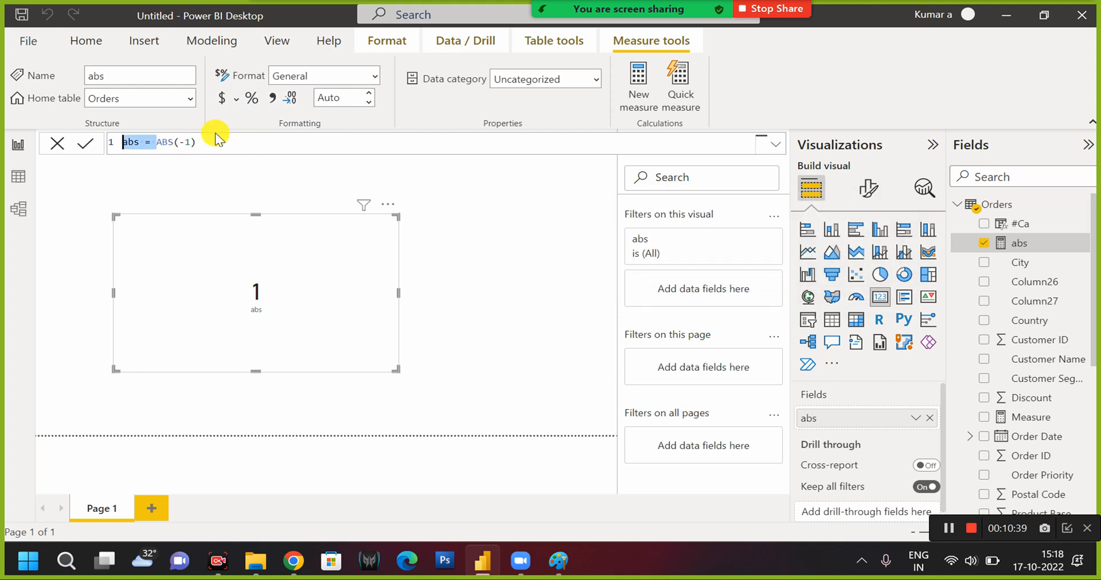
pyautogui.click(159, 143)
pyautogui.hotkey('shift', 'Right')
pyautogui.hotkey('shift', 'Right')
pyautogui.hotkey('shift', 'Right')
pyautogui.hotkey('shift', 'Right')
pyautogui.hotkey('shift', 'Right')
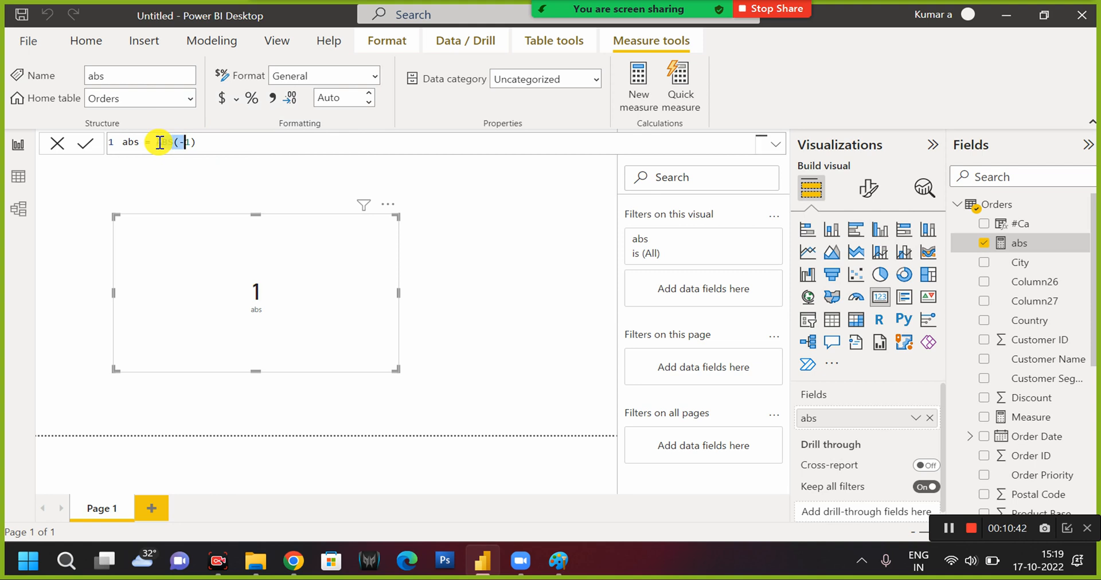
pyautogui.hotkey('shift', 'Right')
pyautogui.hotkey('shift', 'Right')
pyautogui.write('rand')
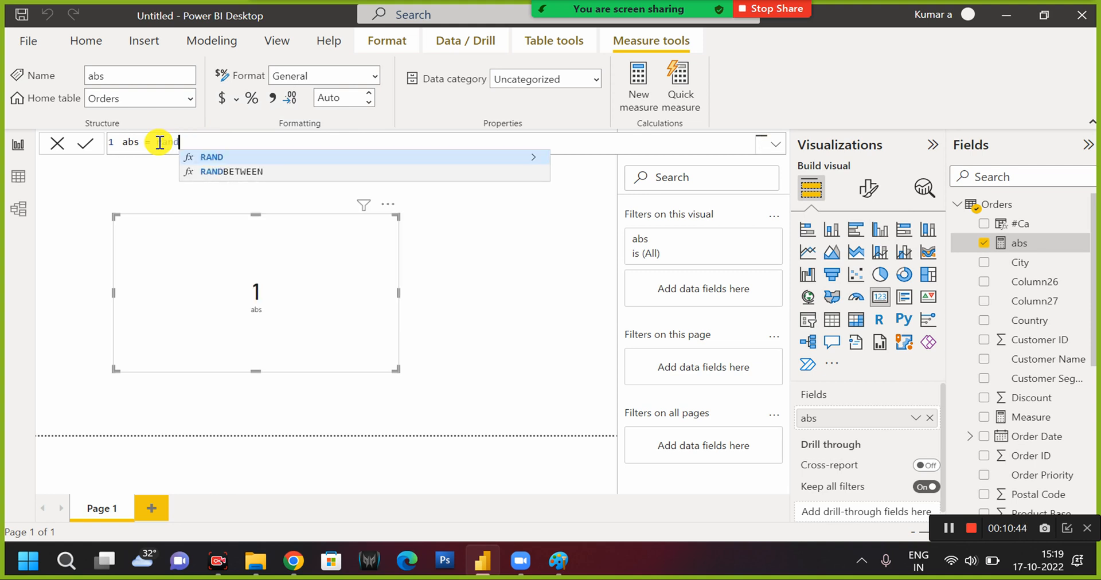
pyautogui.press('Tab')
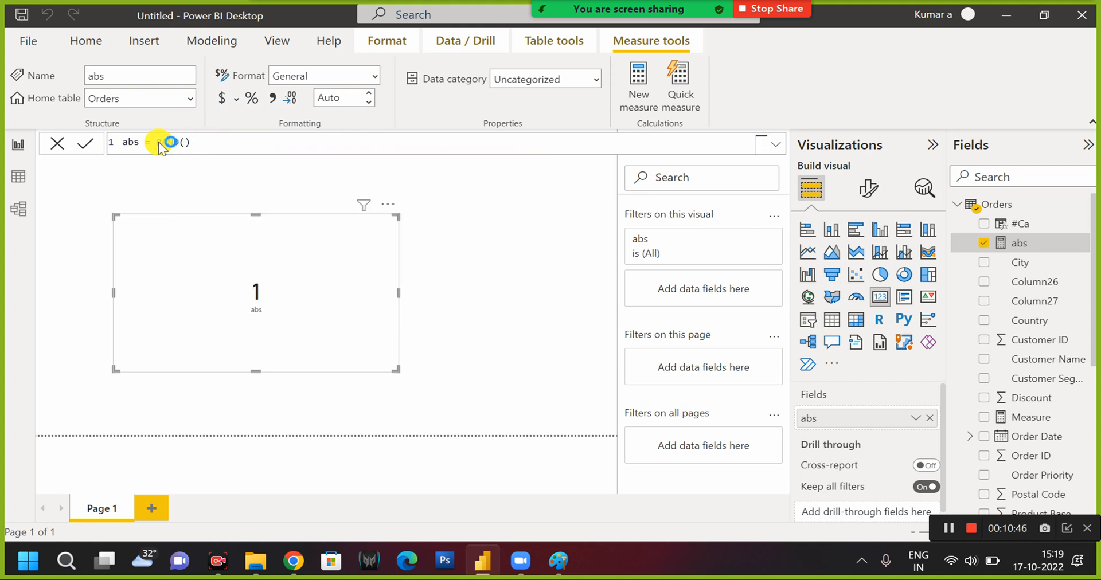
pyautogui.press('Return')
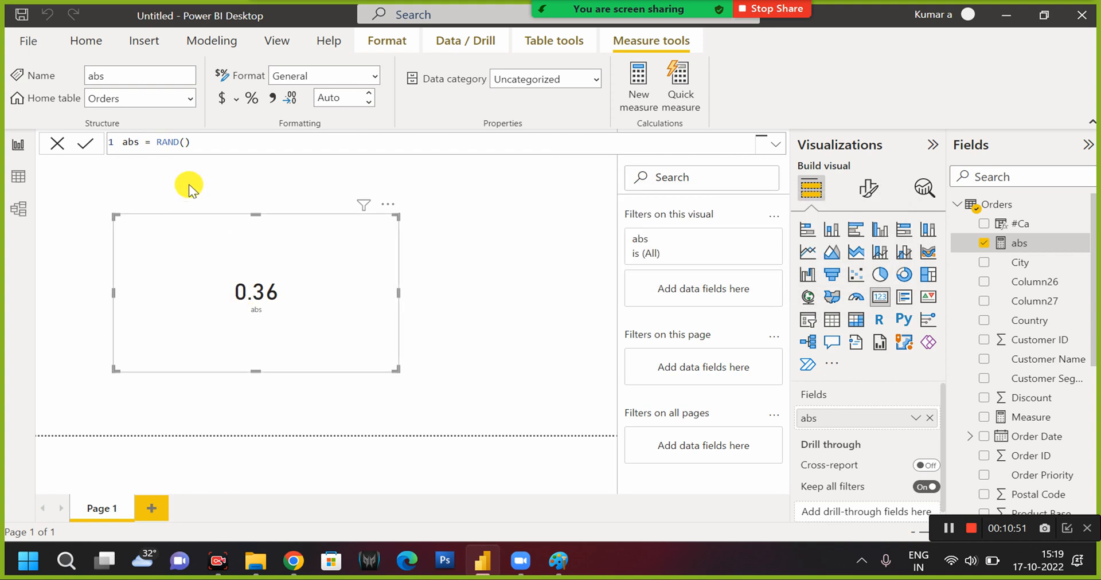
# Change the abs measure's function to RANDBETWEEN with bounds 1 and 10, and commit it.
pyautogui.click(196, 141)
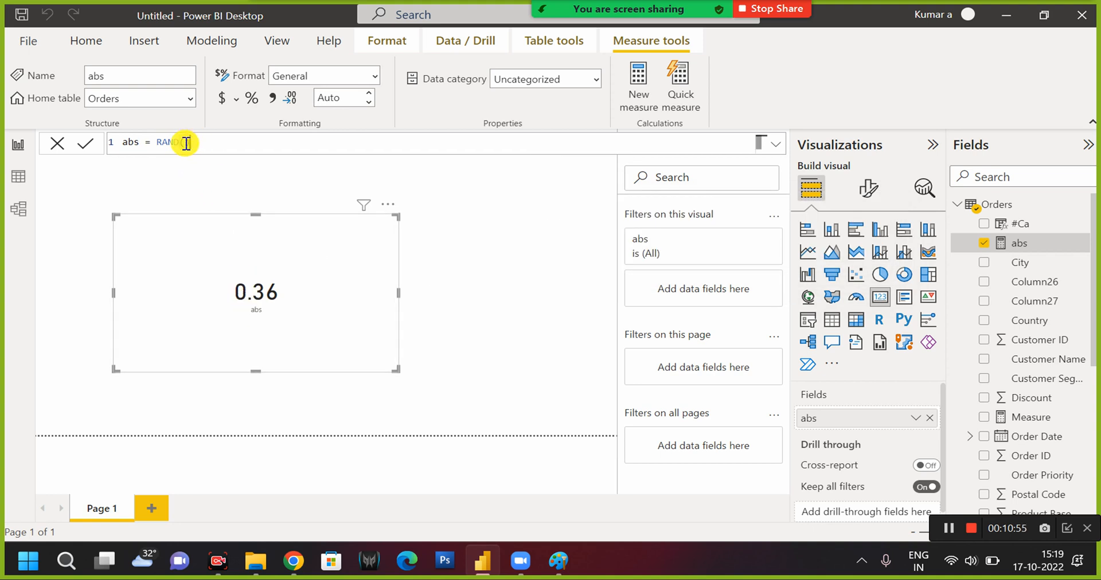
pyautogui.press('BackSpace')
pyautogui.press('BackSpace')
pyautogui.press('Down')
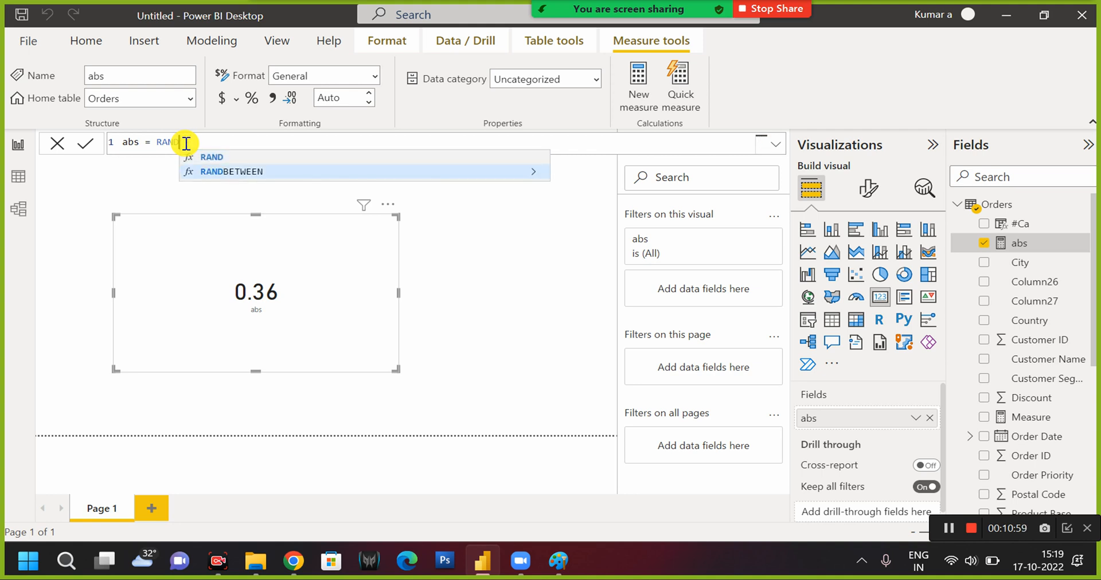
pyautogui.press('Tab')
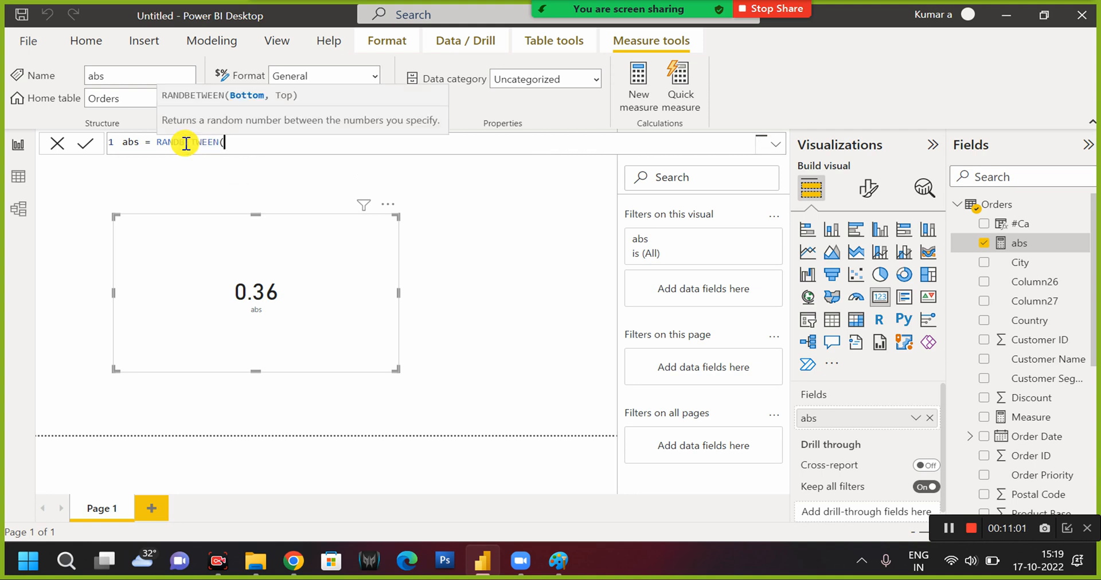
pyautogui.write('1,10)')
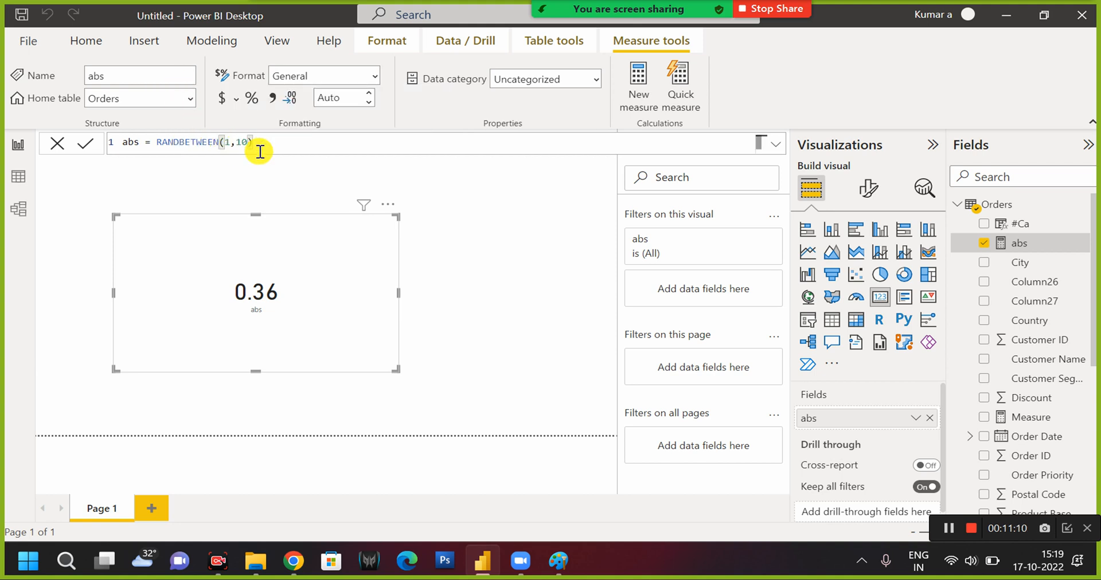
pyautogui.click(299, 317)
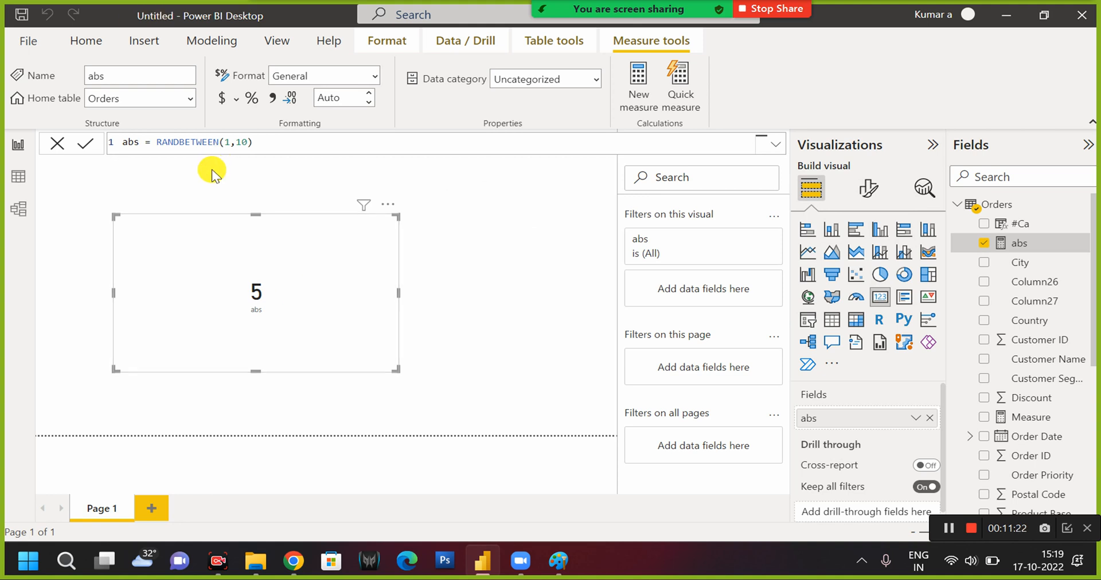
# Replace the abs measure's expression with round(9.9898,2) and commit it.
pyautogui.moveTo(156, 140); pyautogui.dragTo(270, 140)
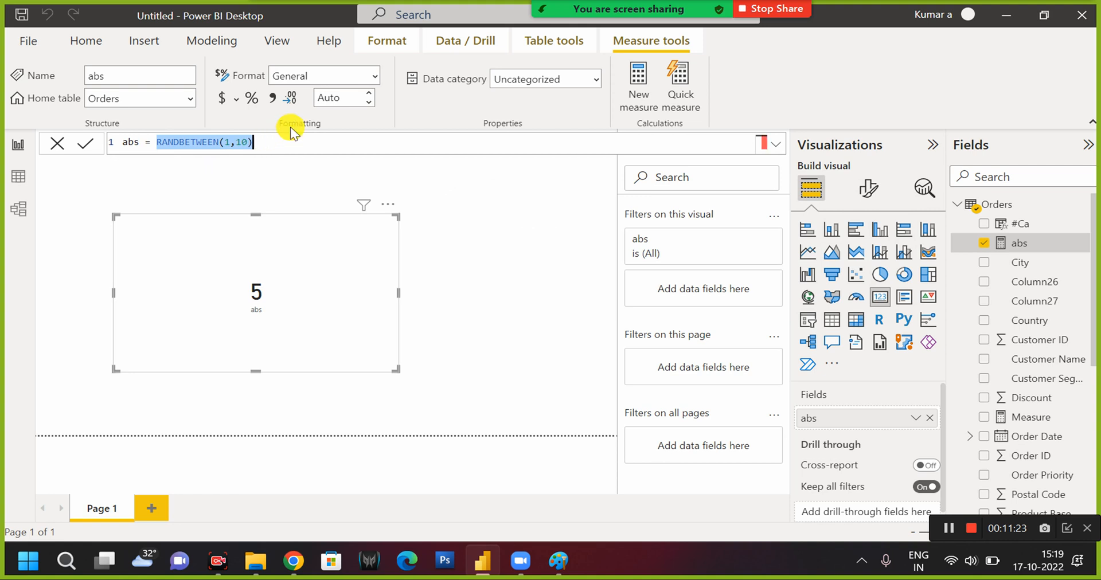
pyautogui.write('a')
pyautogui.press('BackSpace')
pyautogui.press('BackSpace')
pyautogui.write('roun')
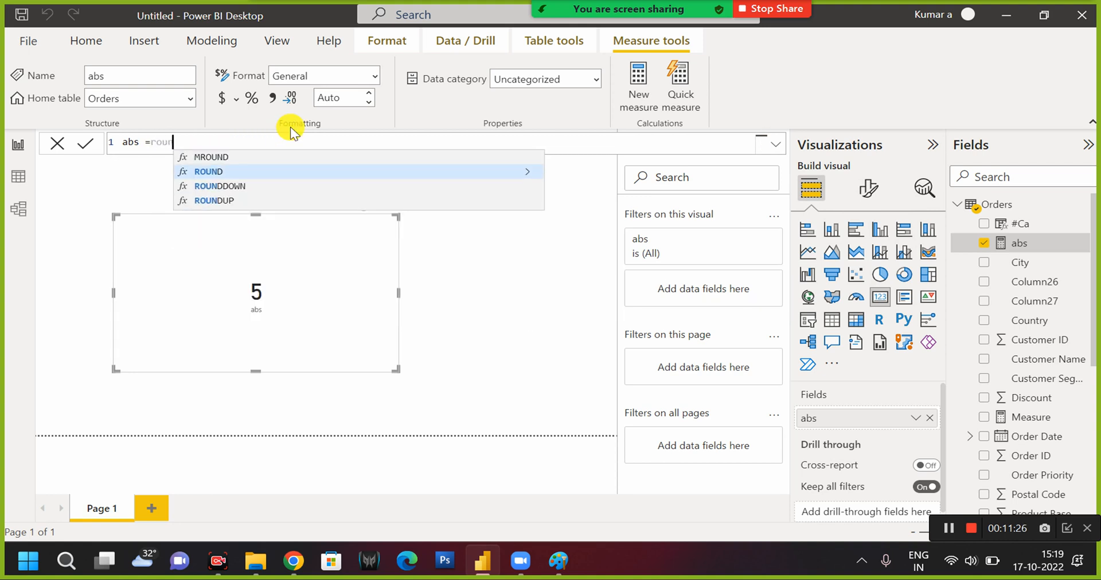
pyautogui.write('d')
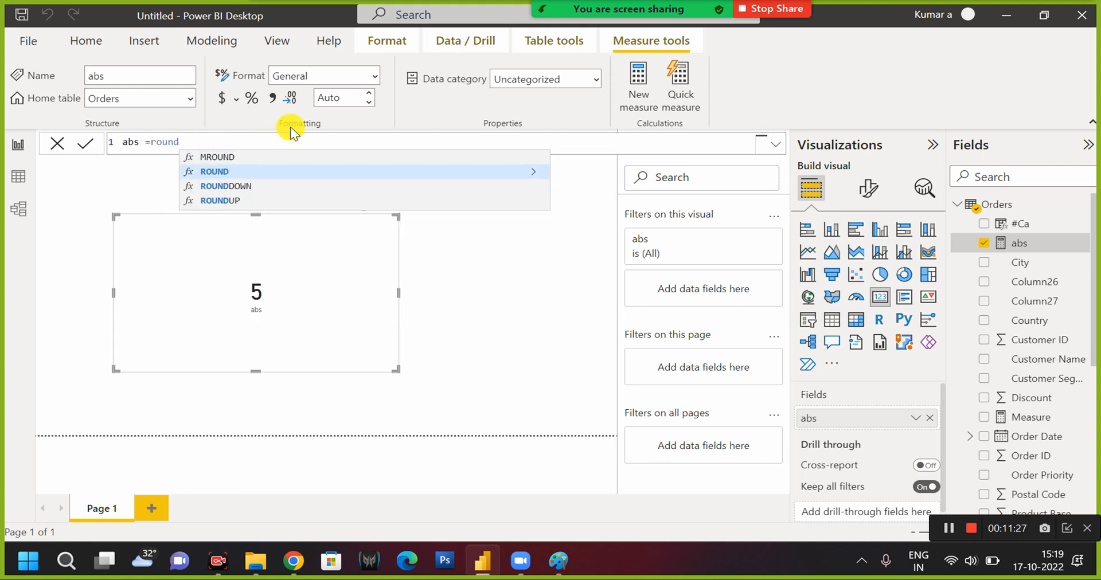
pyautogui.write('(')
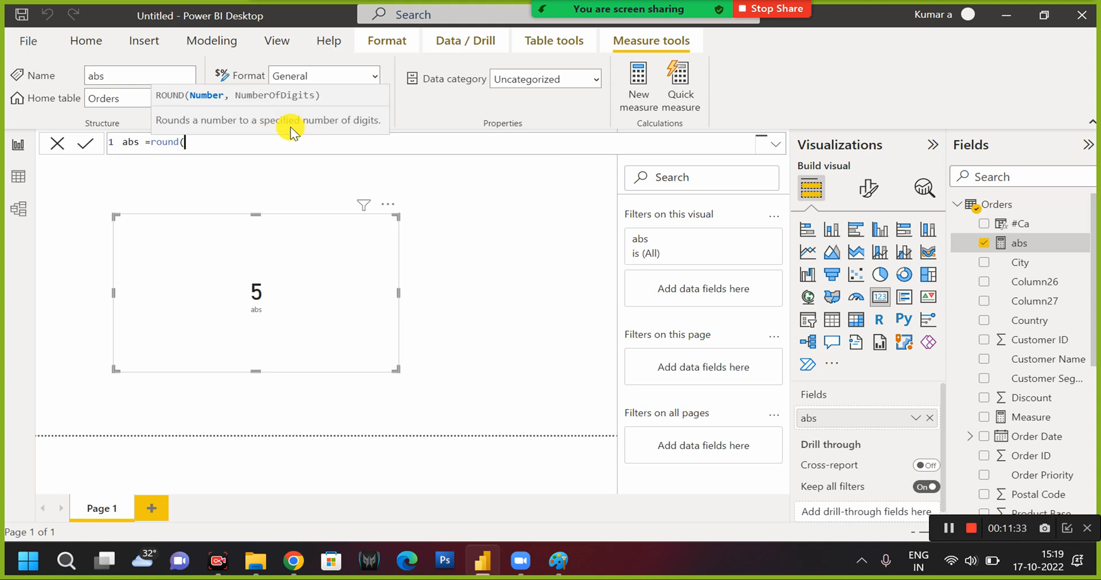
pyautogui.write('9.9898,2')
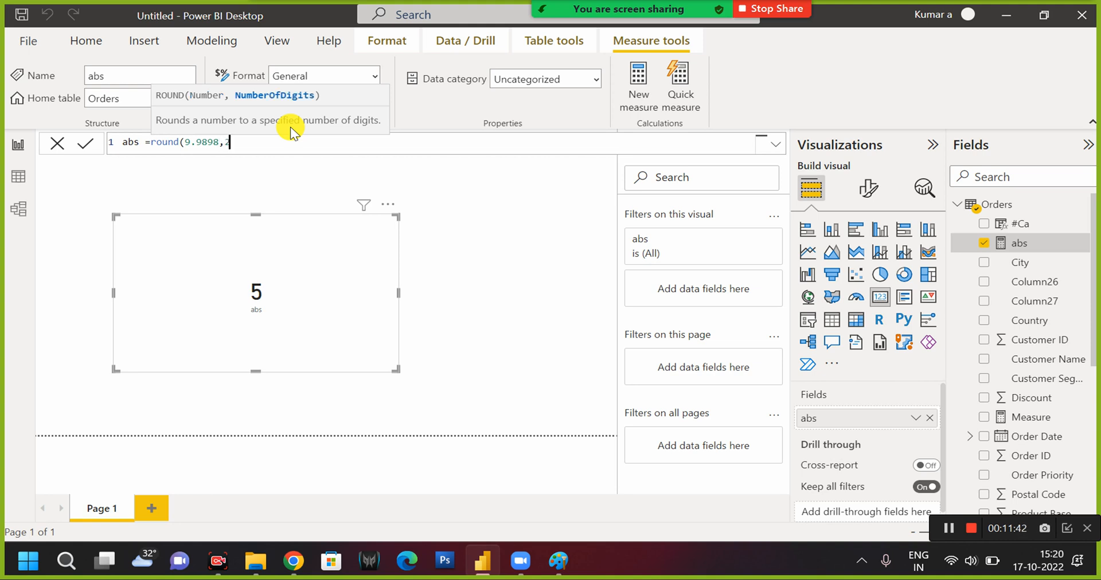
pyautogui.write(')')
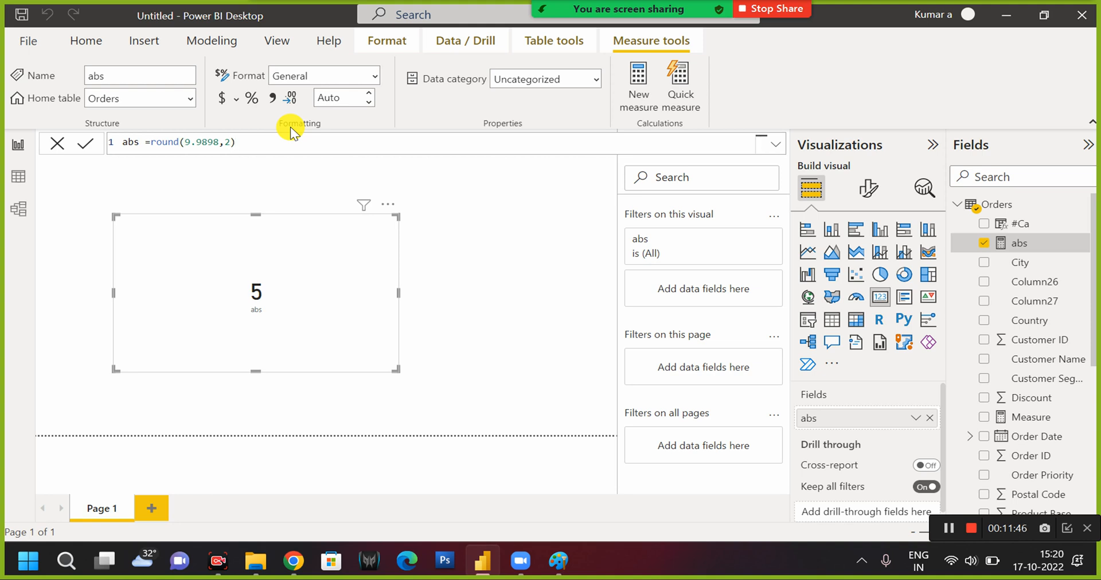
pyautogui.press('Return')
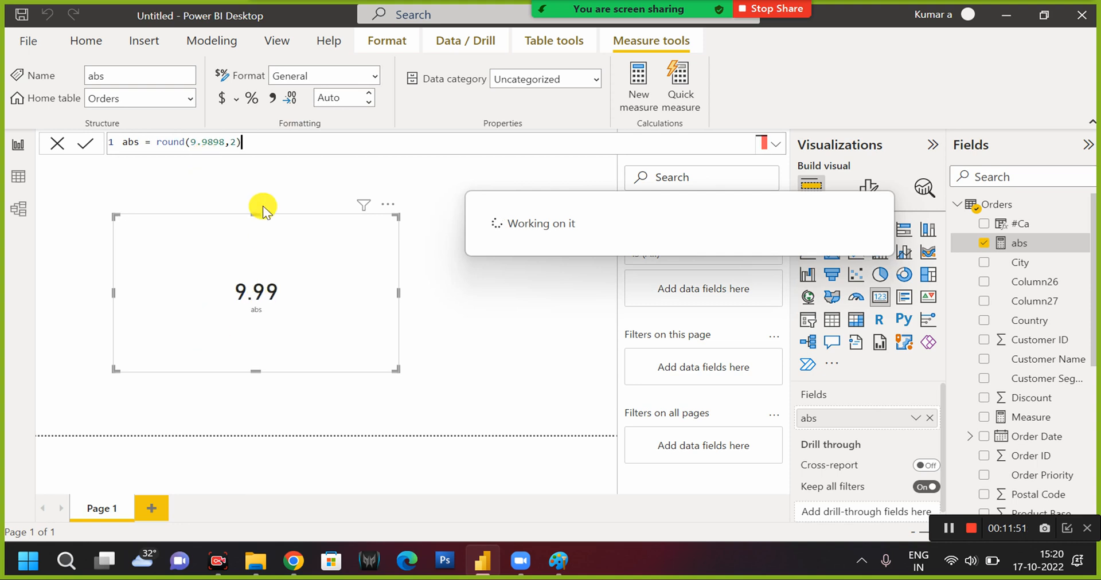
# Set the number of digits in the measure's round function to 1 and commit the formula.
pyautogui.click(239, 140)
pyautogui.press('BackSpace')
pyautogui.write('1')
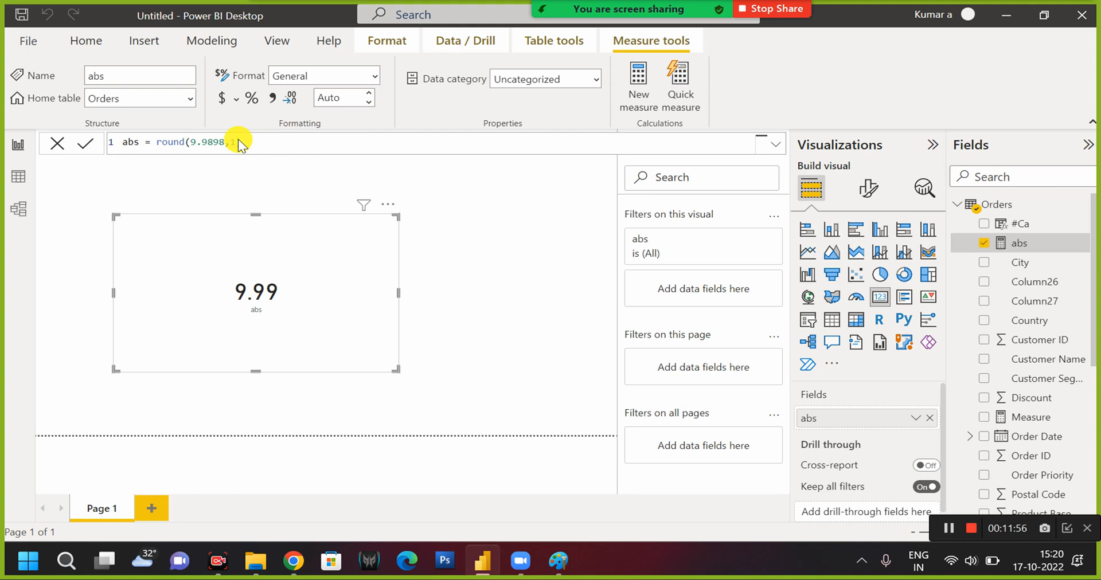
pyautogui.press('Return')
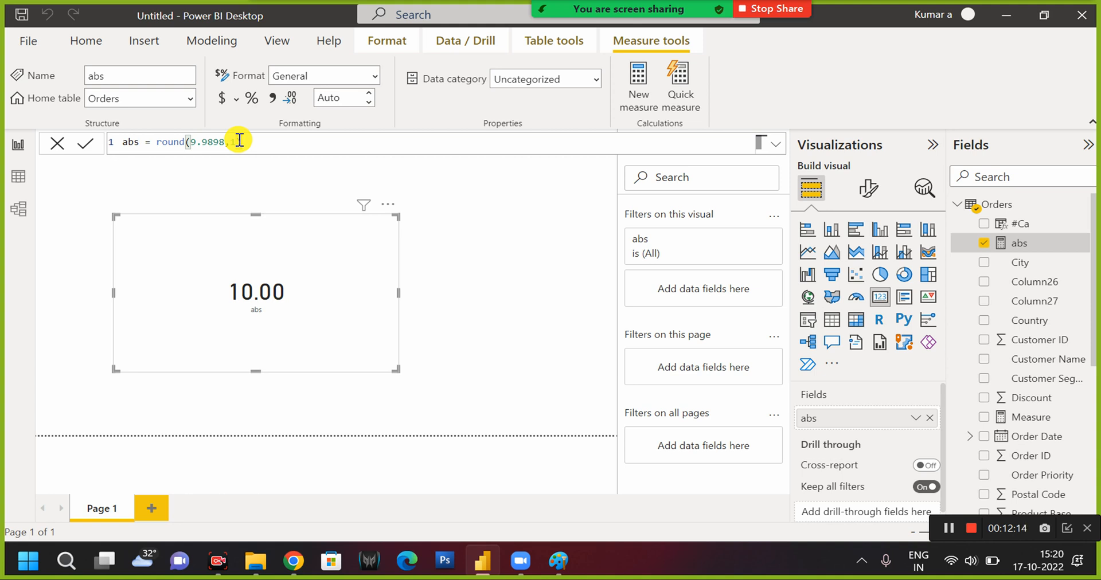
pyautogui.write(')')
# Replace the abs measure's expression with LEN("POWER BI") and commit it.
pyautogui.click(156, 142)
pyautogui.hotkey('shift', 'End')
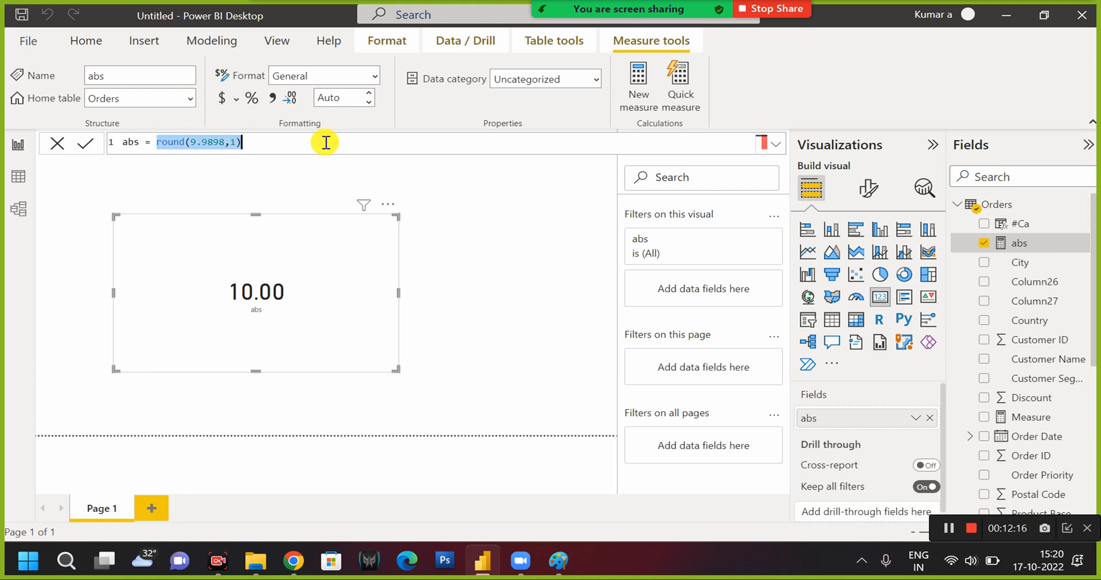
pyautogui.write('le')
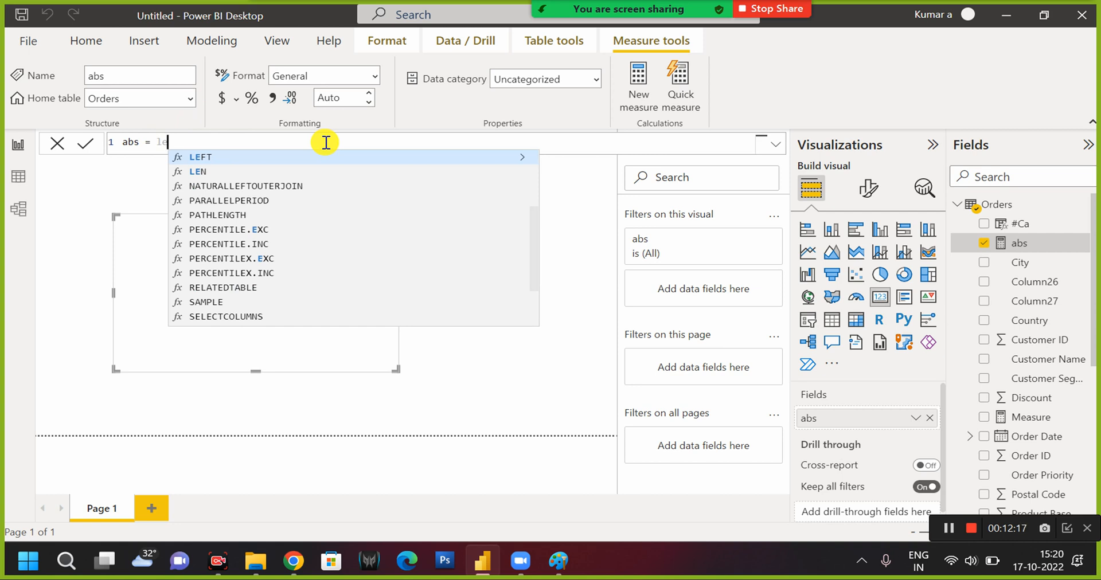
pyautogui.press('Down')
pyautogui.press('Tab')
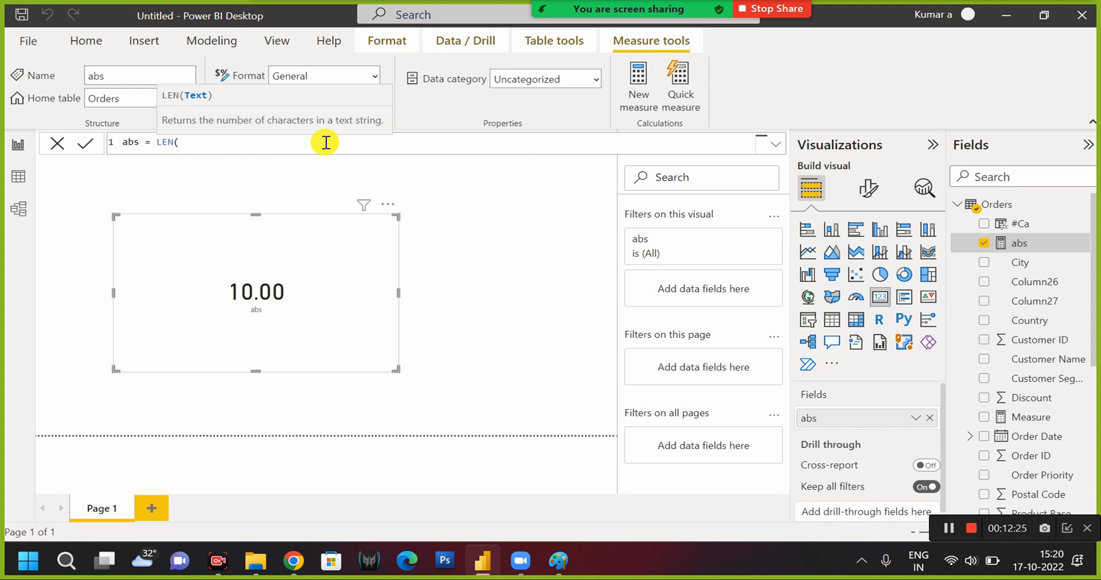
pyautogui.write('"POWERBI")')
pyautogui.press('Return')
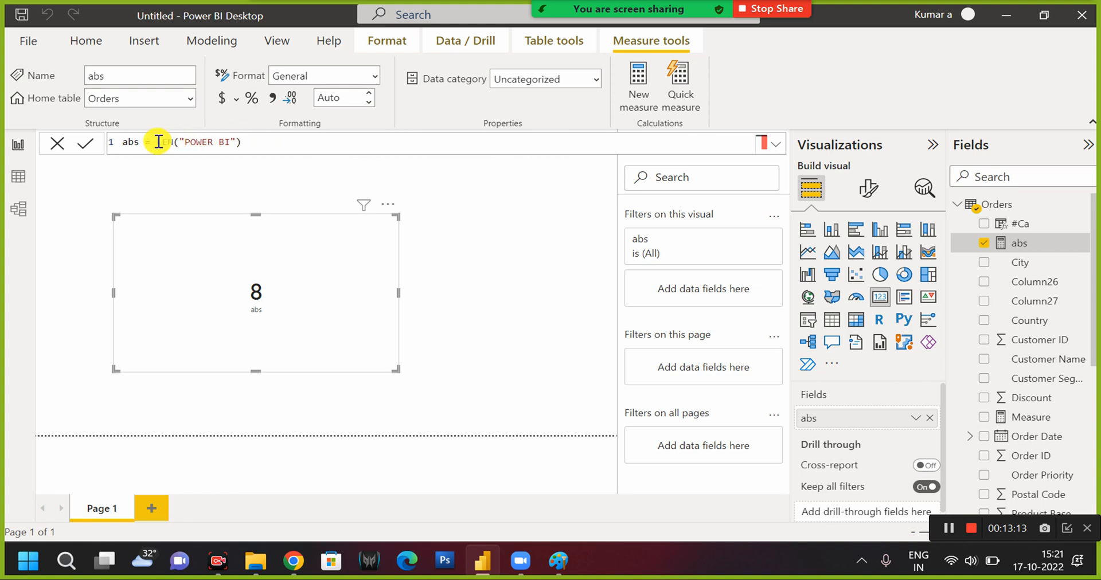
# Replace the abs measure's expression with UNICODE("A") and commit it.
pyautogui.moveTo(156, 142); pyautogui.dragTo(272, 141)
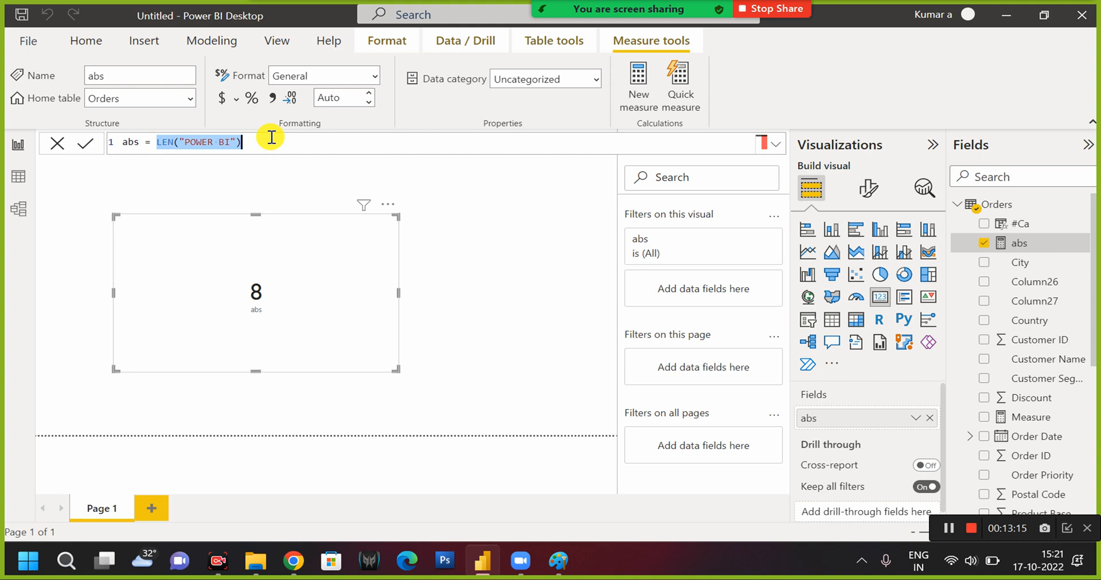
pyautogui.write('char(')
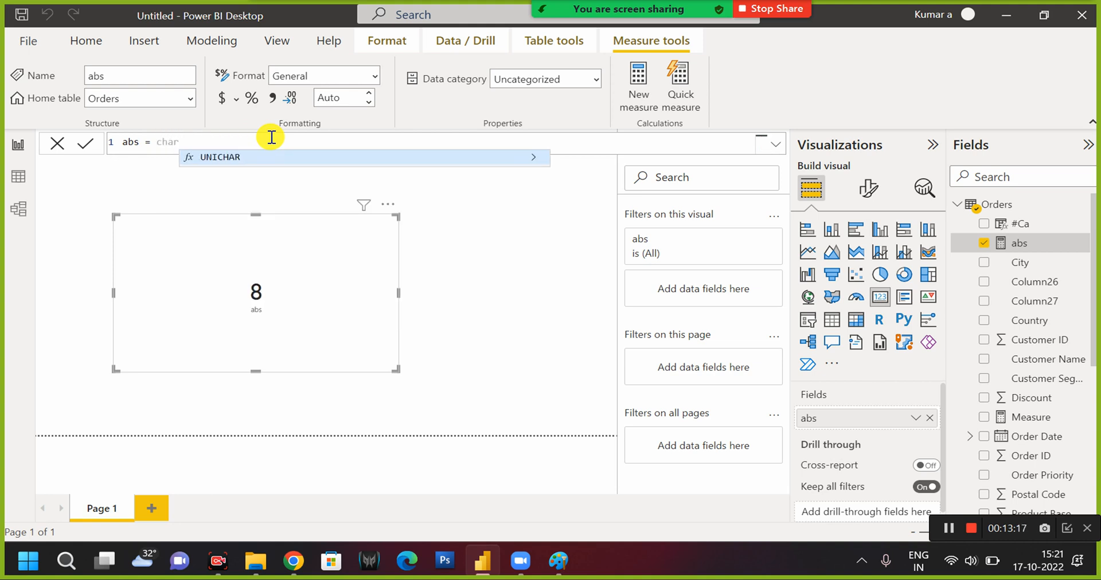
pyautogui.press('BackSpace')
pyautogui.press('BackSpace')
pyautogui.press('BackSpace')
pyautogui.press('BackSpace')
pyautogui.press('BackSpace')
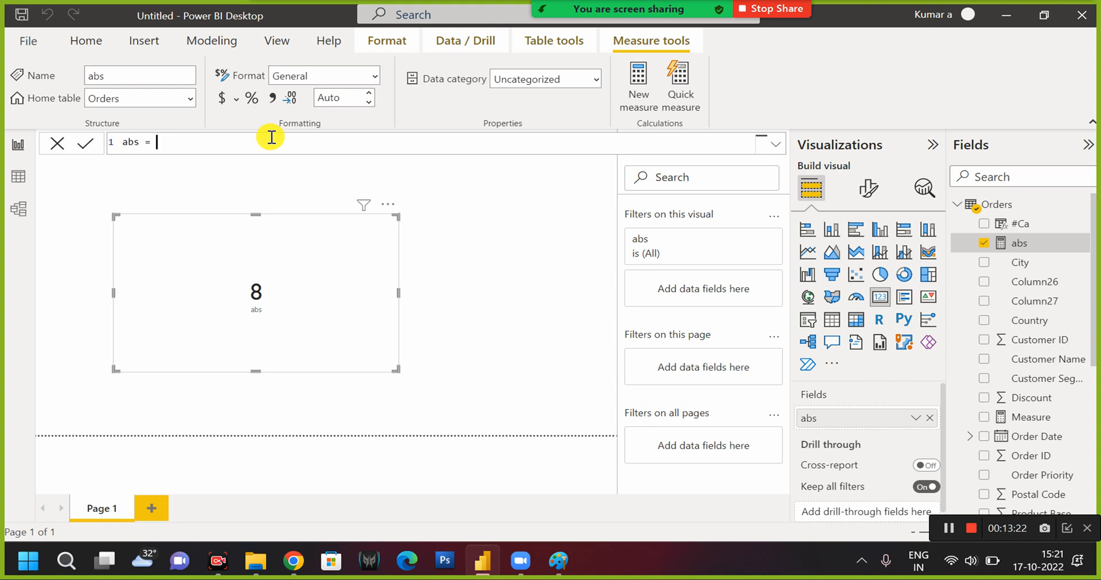
pyautogui.write('un')
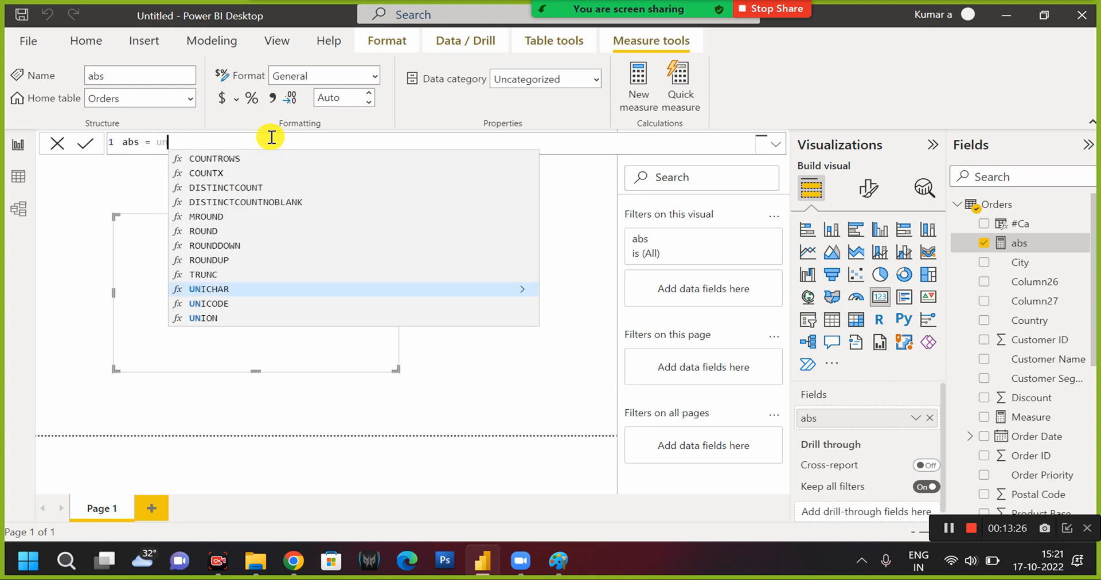
pyautogui.write('ico')
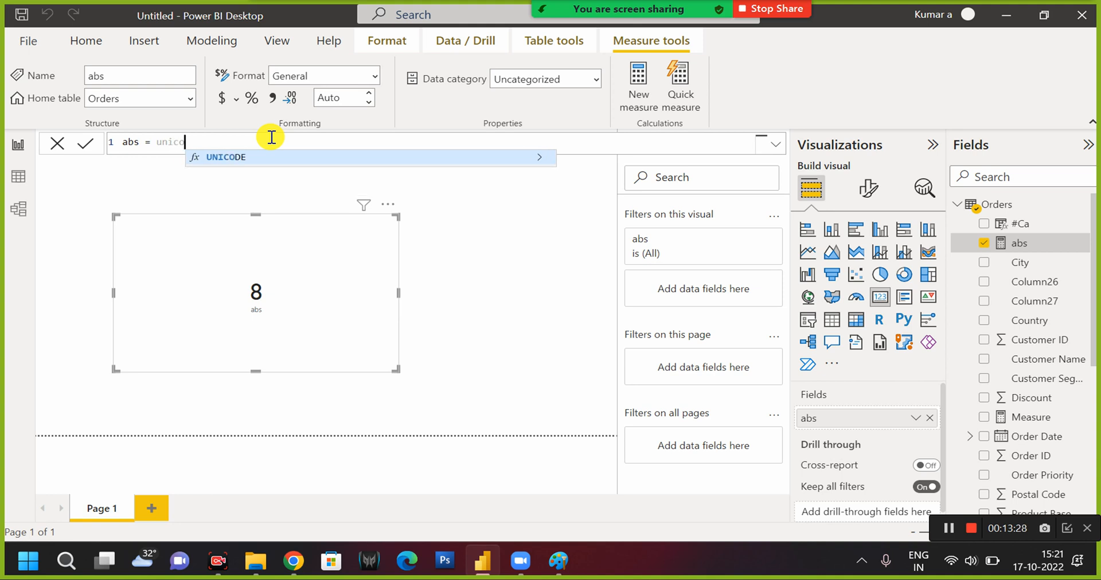
pyautogui.press('BackSpace')
pyautogui.press('BackSpace')
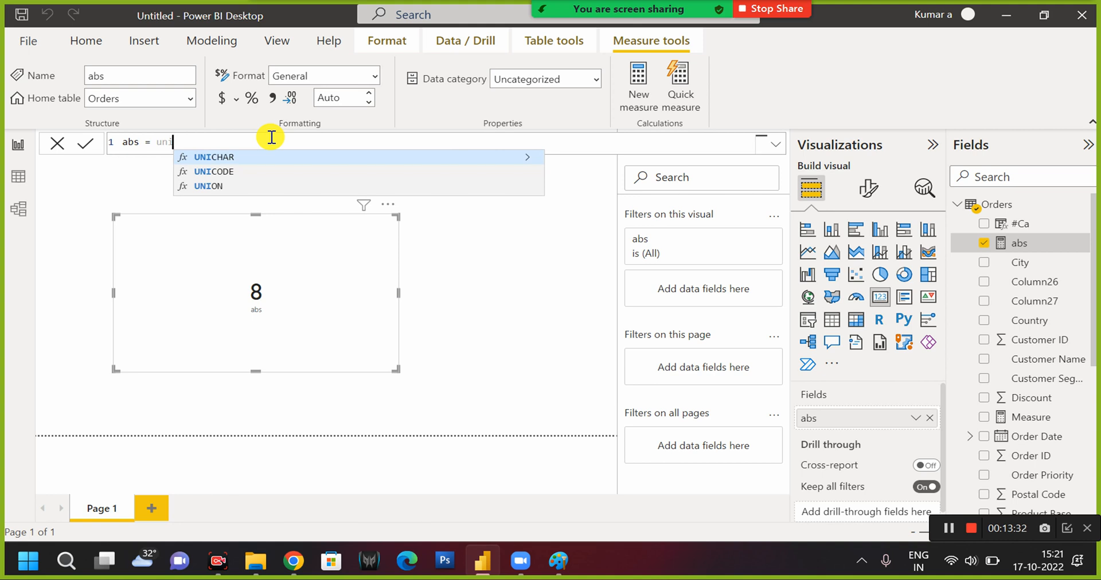
pyautogui.write('code')
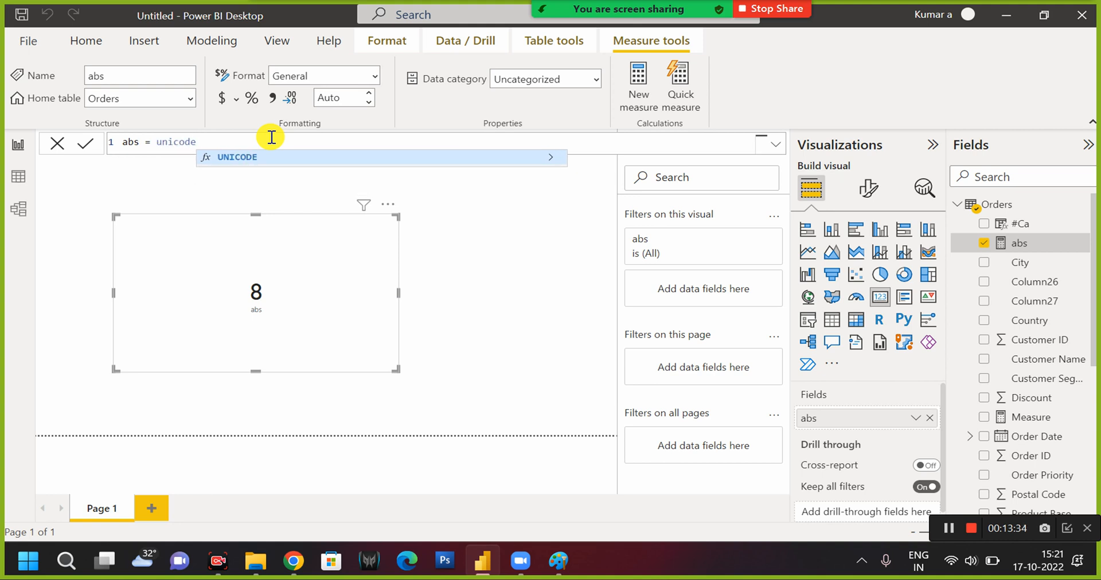
pyautogui.press('Tab')
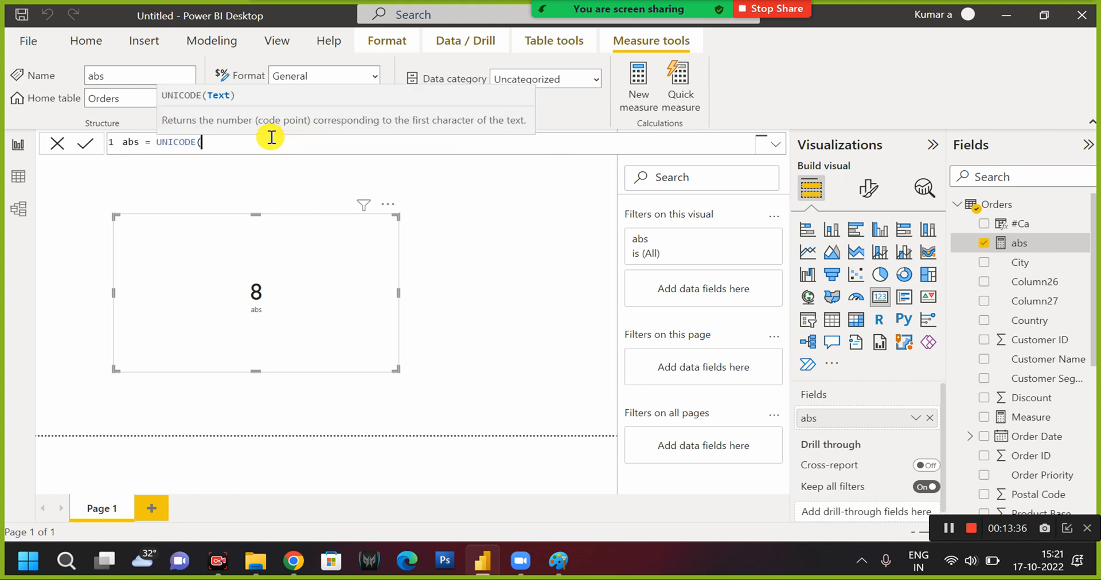
pyautogui.write('"A")')
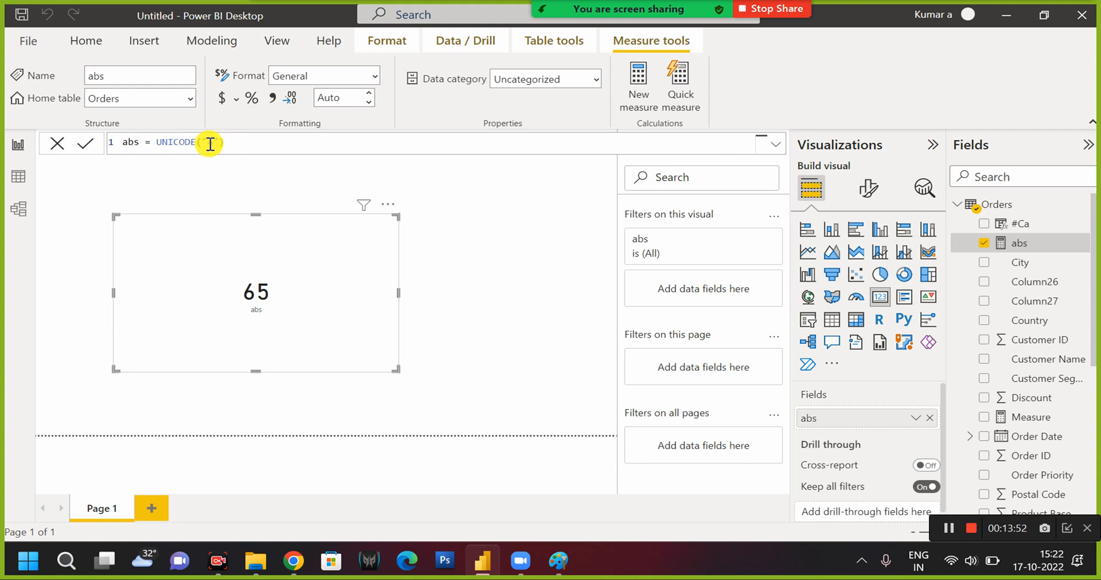
# Change the text in the measure's UNICODE function to lowercase "a" and commit the formula.
pyautogui.click(214, 143)
pyautogui.press('BackSpace')
pyautogui.write('a')
pyautogui.press('Return')
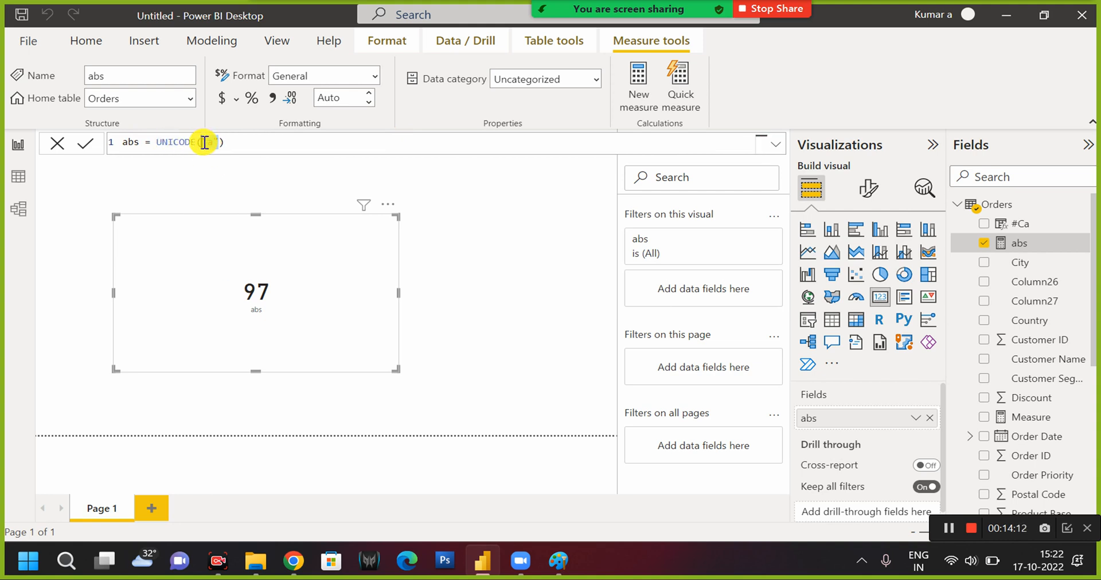
# Replace the abs measure's expression with UNICHAR(65) and commit it.
pyautogui.moveTo(202, 144); pyautogui.dragTo(157, 141)
pyautogui.write('unich')
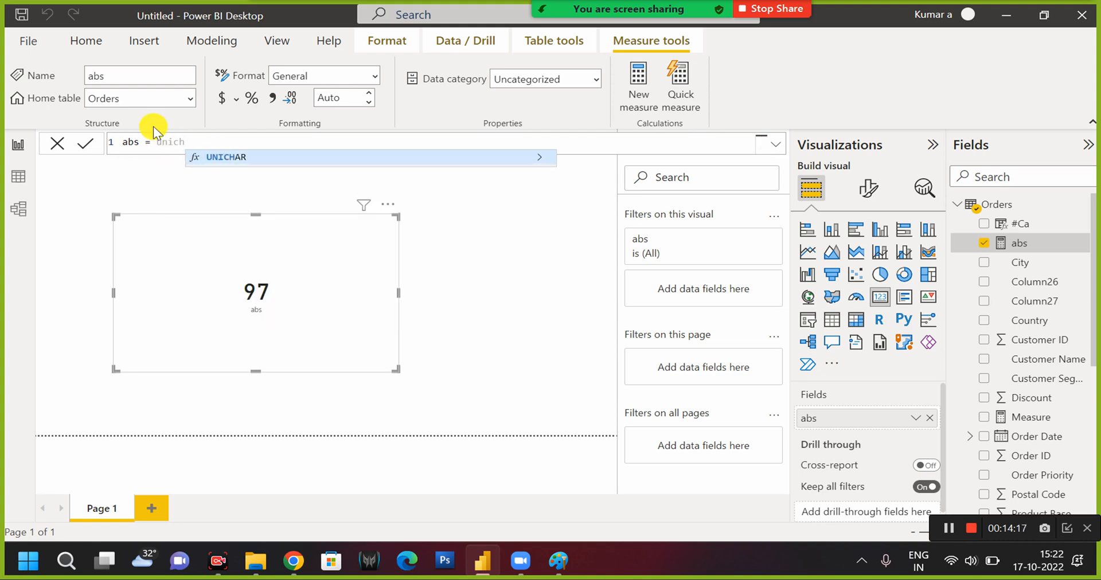
pyautogui.press('Tab')
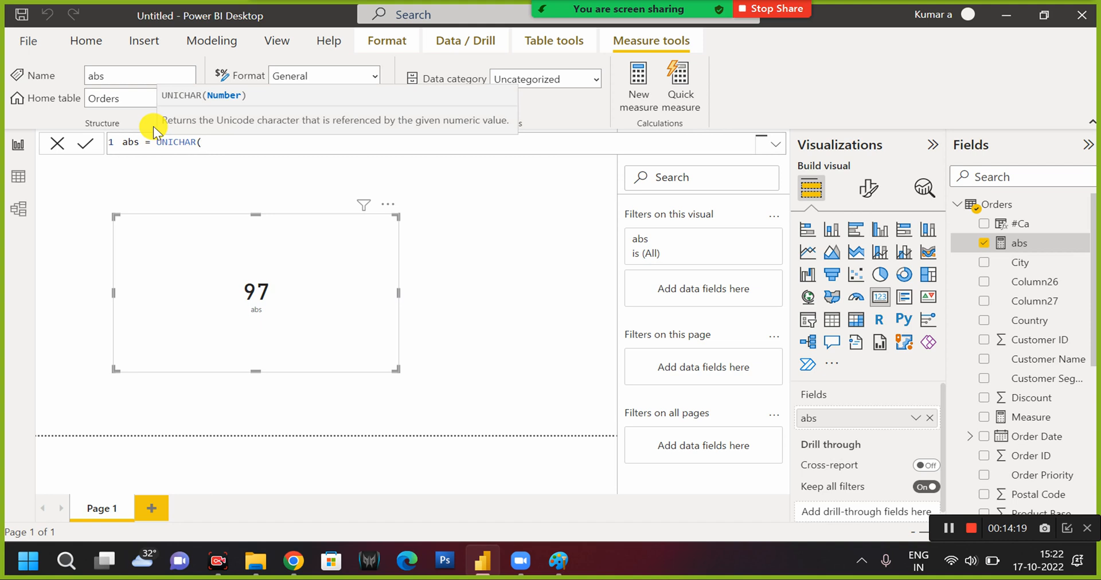
pyautogui.write('65)')
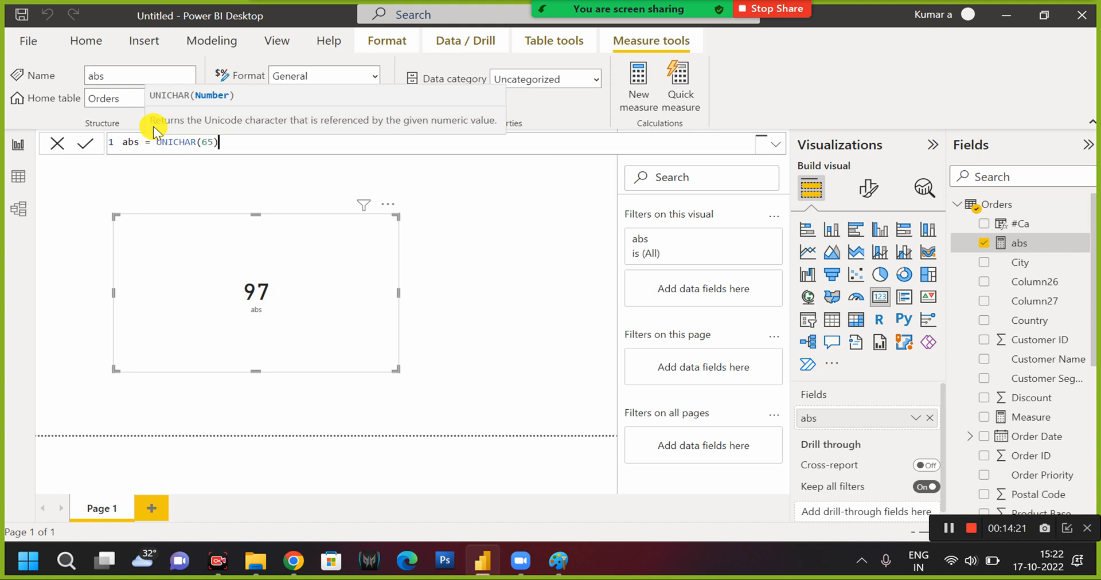
pyautogui.press('Return')
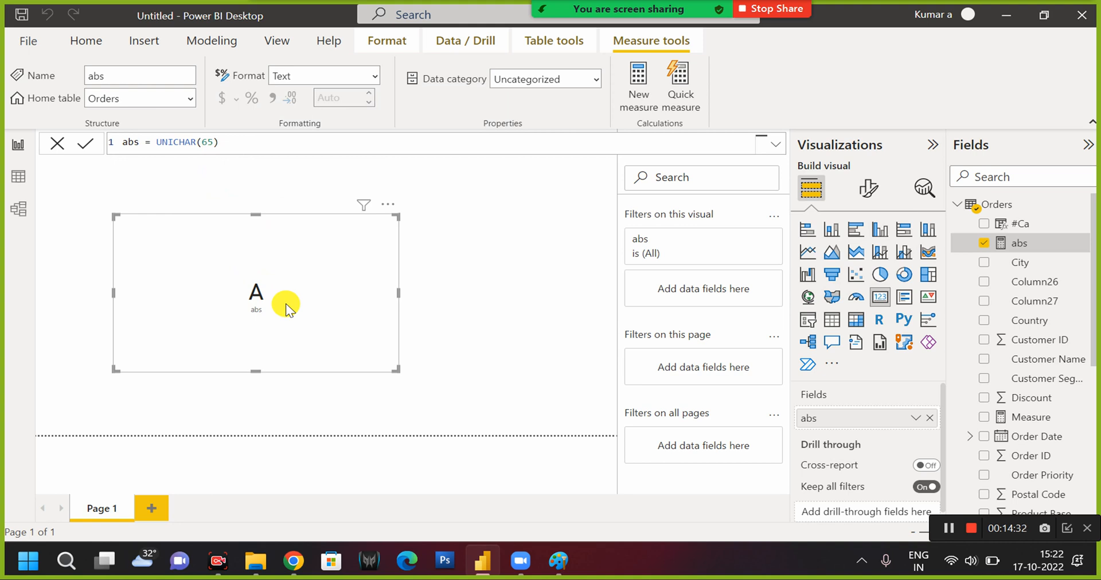
# Replace the abs measure's expression with the CONCATENATE function, leaving its arguments open.
pyautogui.moveTo(158, 143); pyautogui.dragTo(238, 144)
pyautogui.write('con')
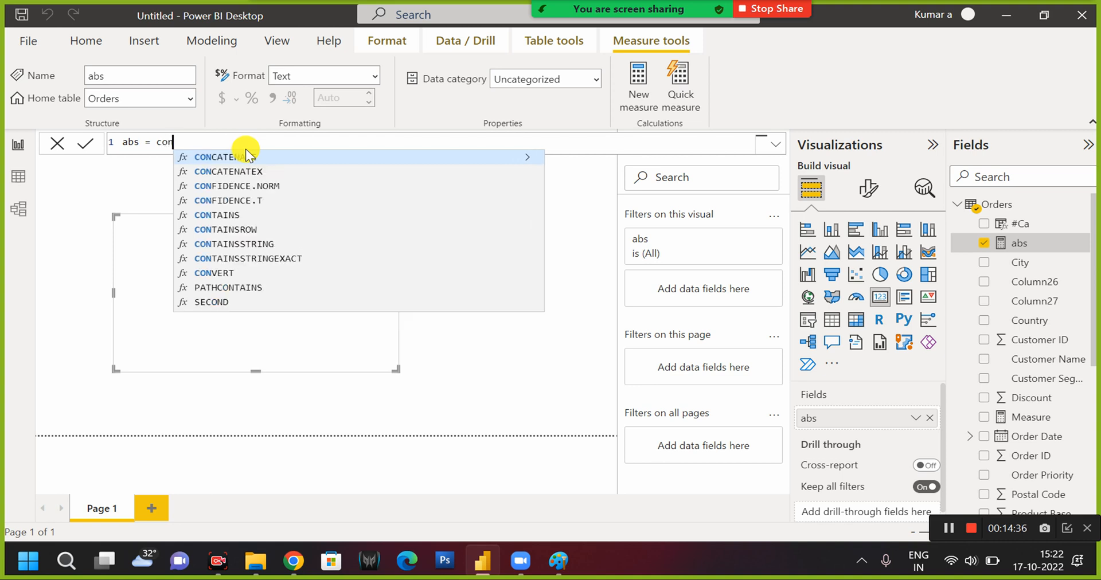
pyautogui.press('Down')
pyautogui.press('Down')
pyautogui.press('Down')
pyautogui.press('Up')
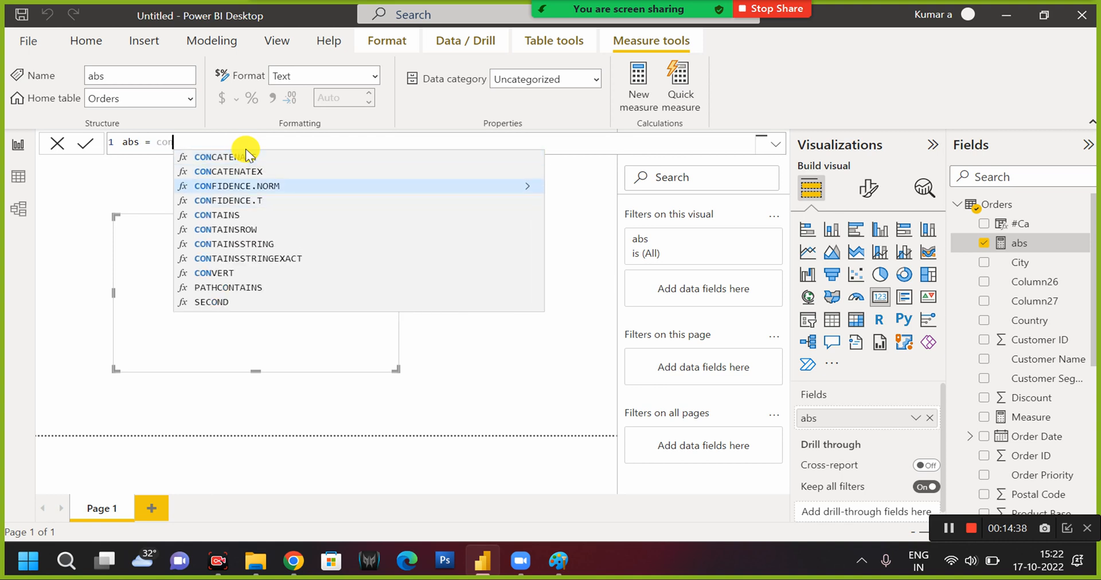
pyautogui.press('Up')
pyautogui.press('Up')
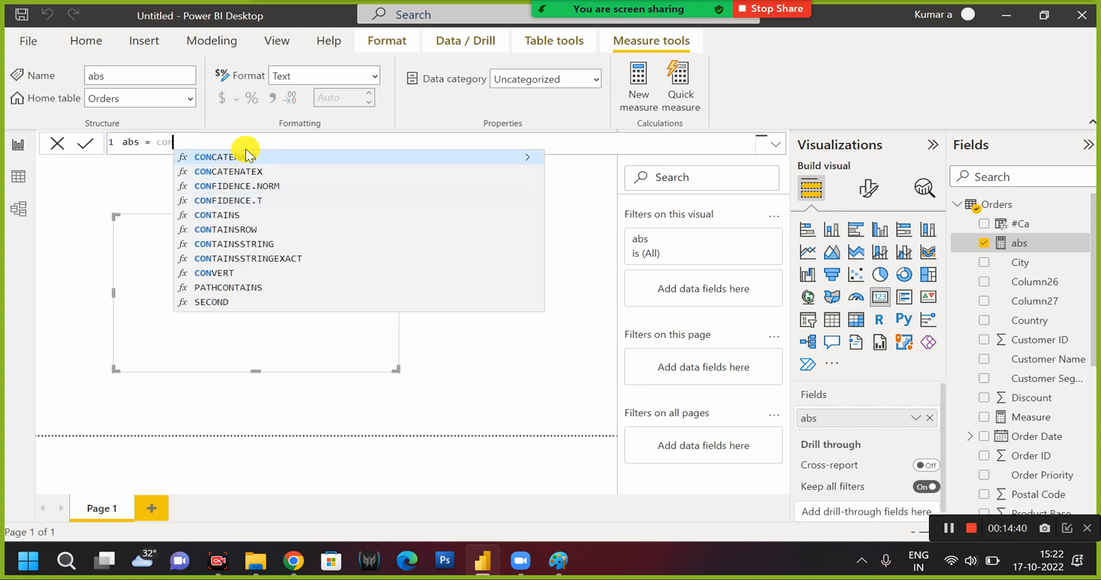
pyautogui.press('Tab')
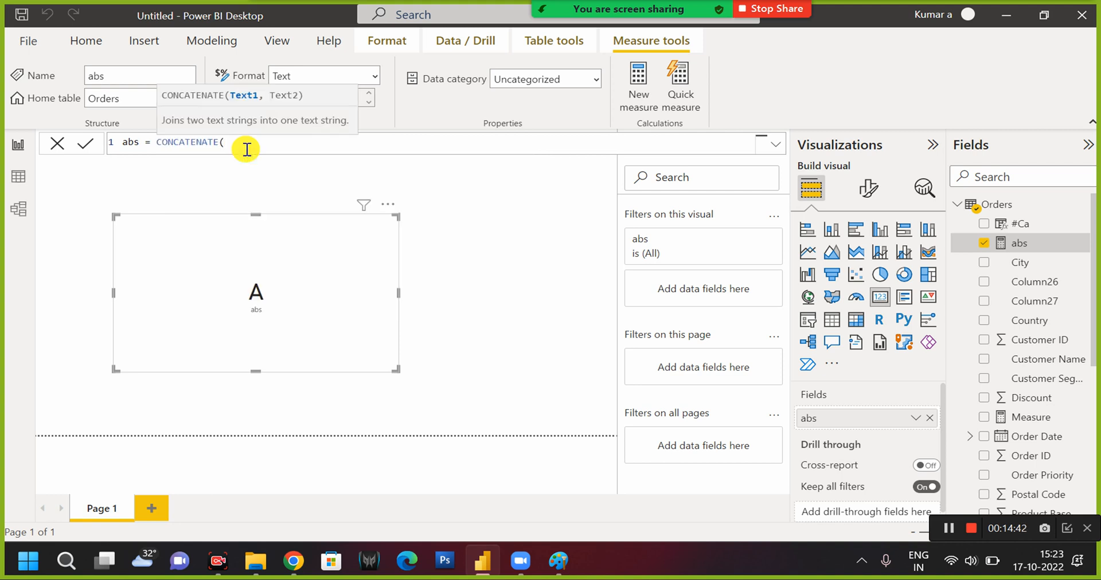
# Enter "a" and "b" as the two texts of the CONCATENATE function, close it and commit the formula.
pyautogui.write('"a", "a')
pyautogui.press('BackSpace')
pyautogui.press('BackSpace')
pyautogui.write('"b"')
pyautogui.click(250, 144)
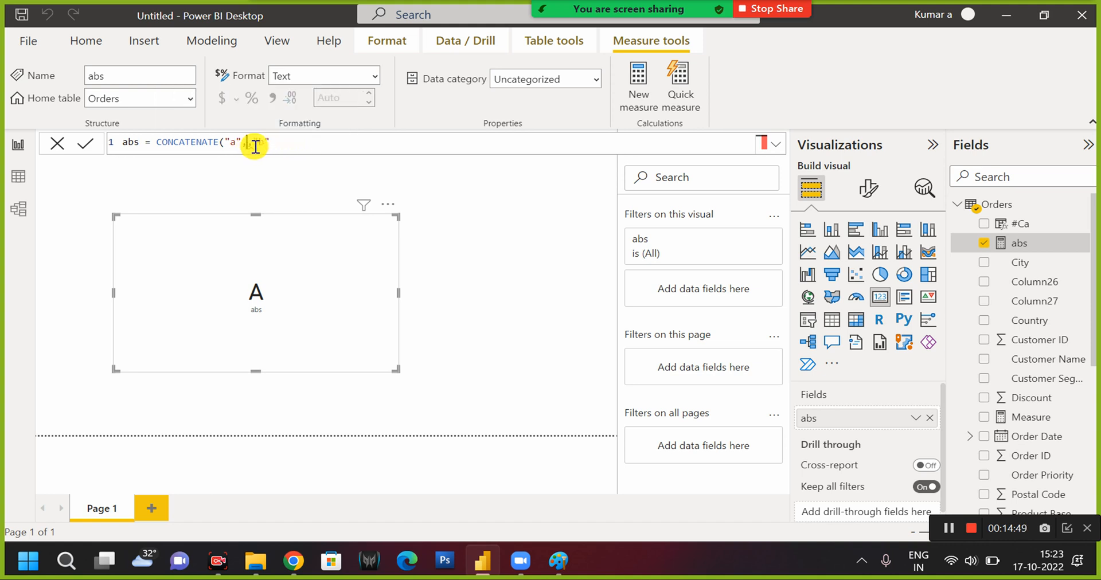
pyautogui.press('BackSpace')
pyautogui.press('Right')
pyautogui.press('Right')
pyautogui.press('Right')
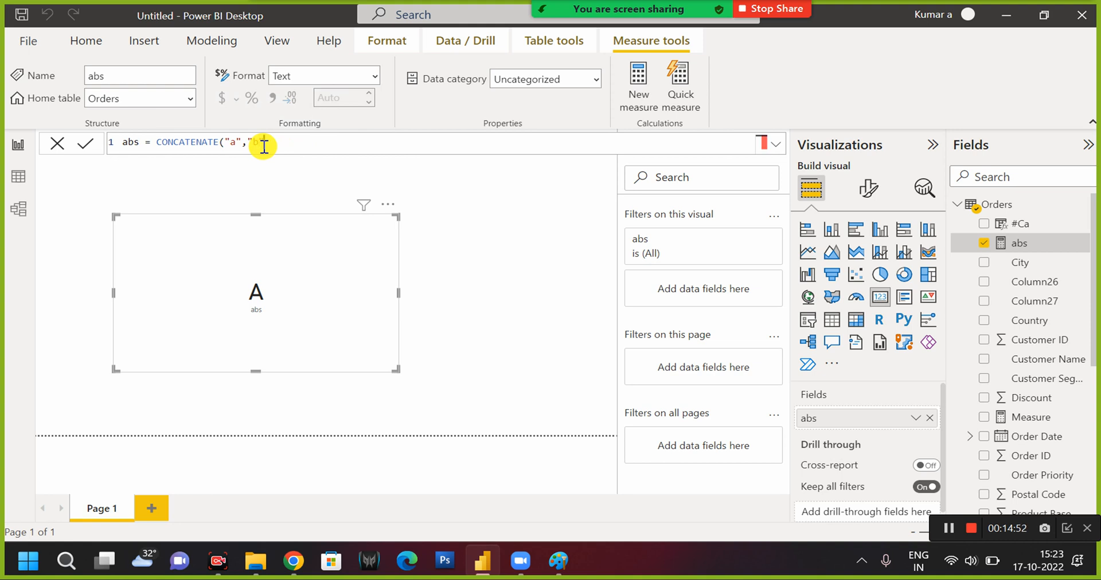
pyautogui.write(')')
pyautogui.press('Return')
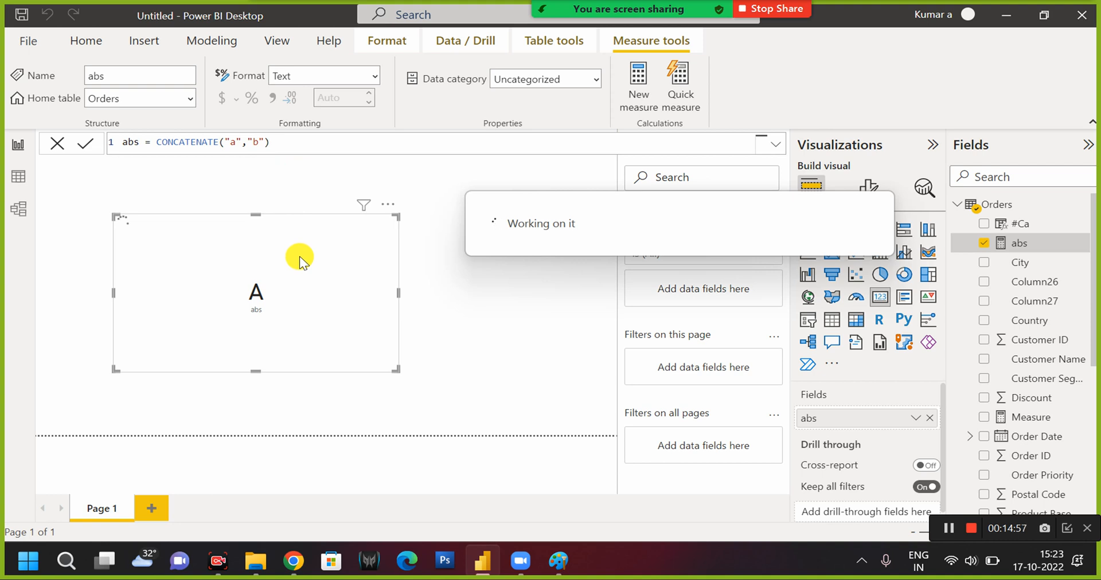
# Move the card to the upper-left area of the report page and create a separate table with Region and Ship Mode.
pyautogui.moveTo(254, 249); pyautogui.dragTo(104, 220)
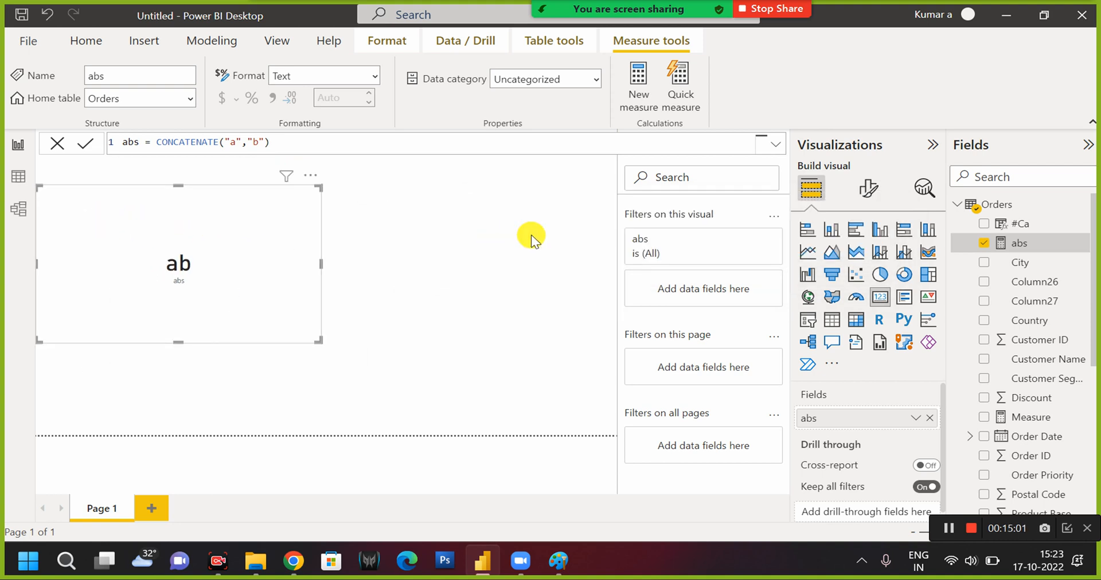
pyautogui.click(531, 235)
pyautogui.scroll(-5, 1055, 351)
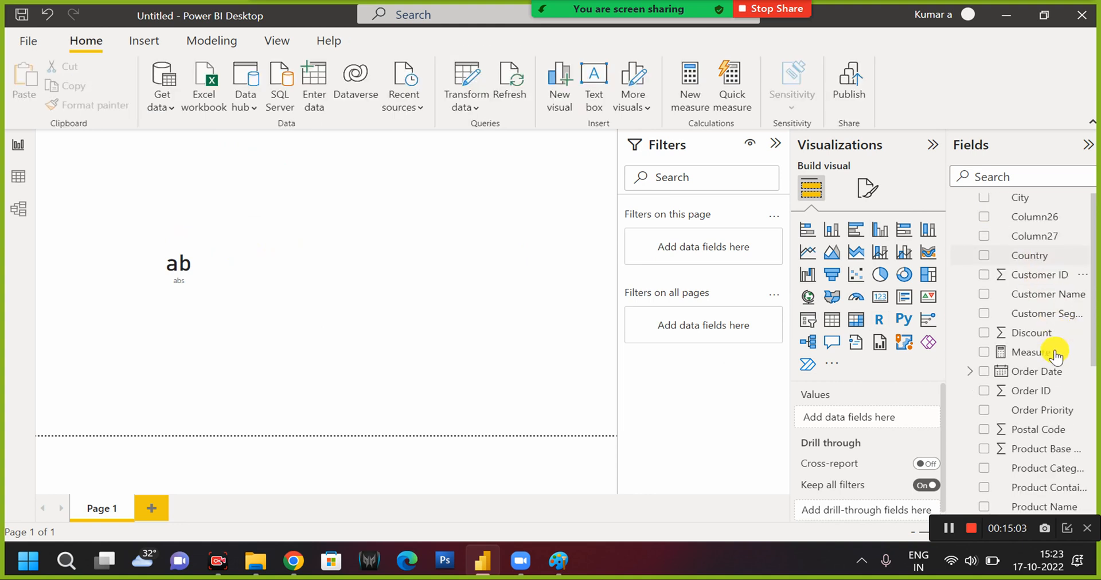
pyautogui.scroll(5, 1047, 359)
pyautogui.scroll(-10, 1003, 327)
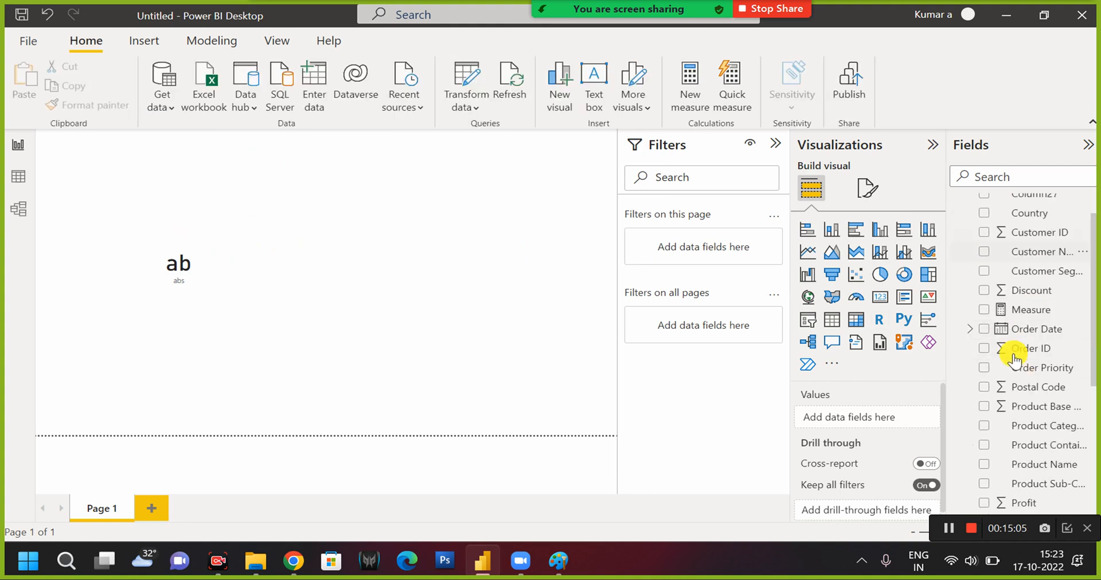
pyautogui.click(985, 371)
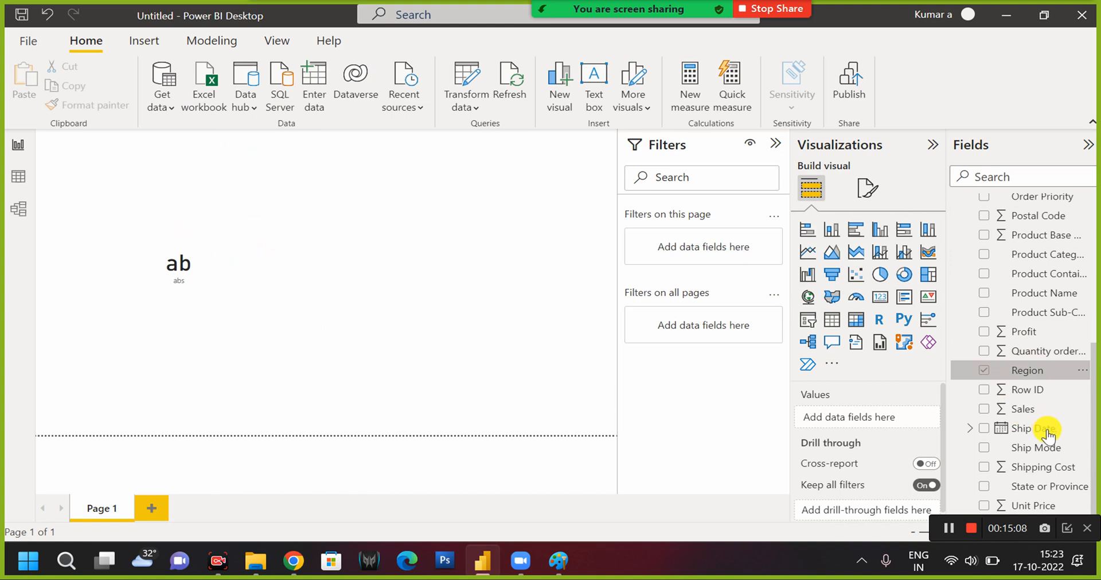
pyautogui.click(984, 449)
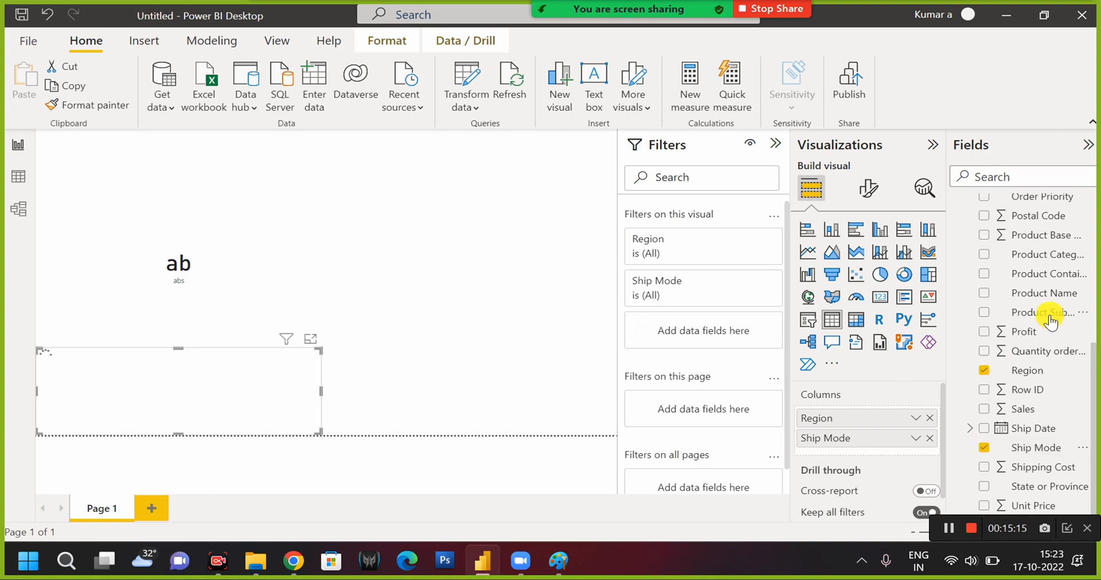
# Add the abs measure to the Region and Ship Mode table and show the measure's formula.
pyautogui.scroll(5, 1051, 321)
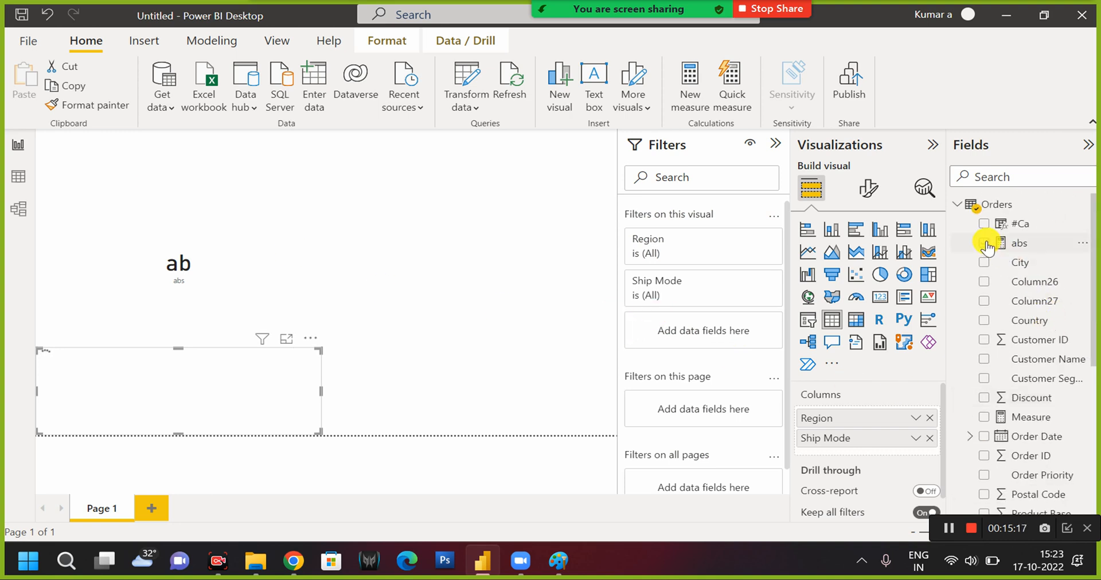
pyautogui.scroll(-5, 987, 247)
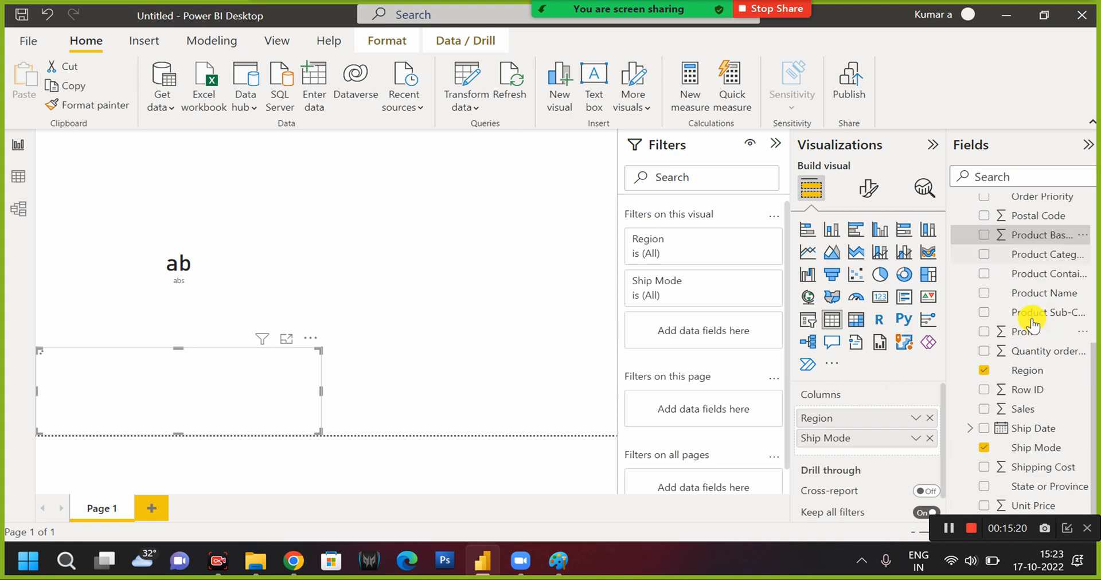
pyautogui.click(1026, 235)
pyautogui.scroll(5, 1041, 270)
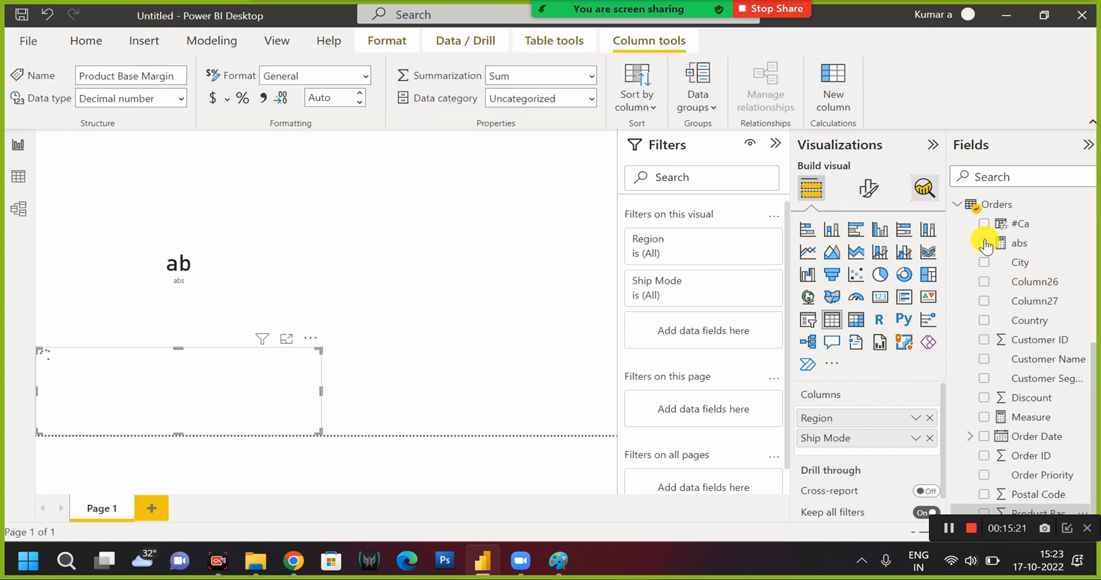
pyautogui.scroll(-5, 984, 241)
pyautogui.scroll(5, 983, 247)
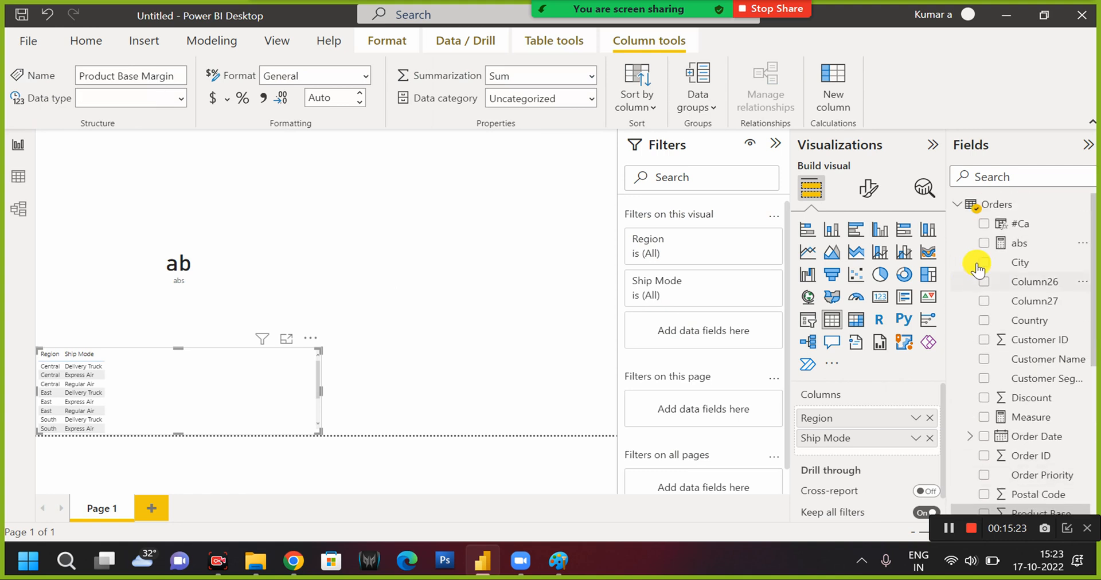
pyautogui.click(984, 244)
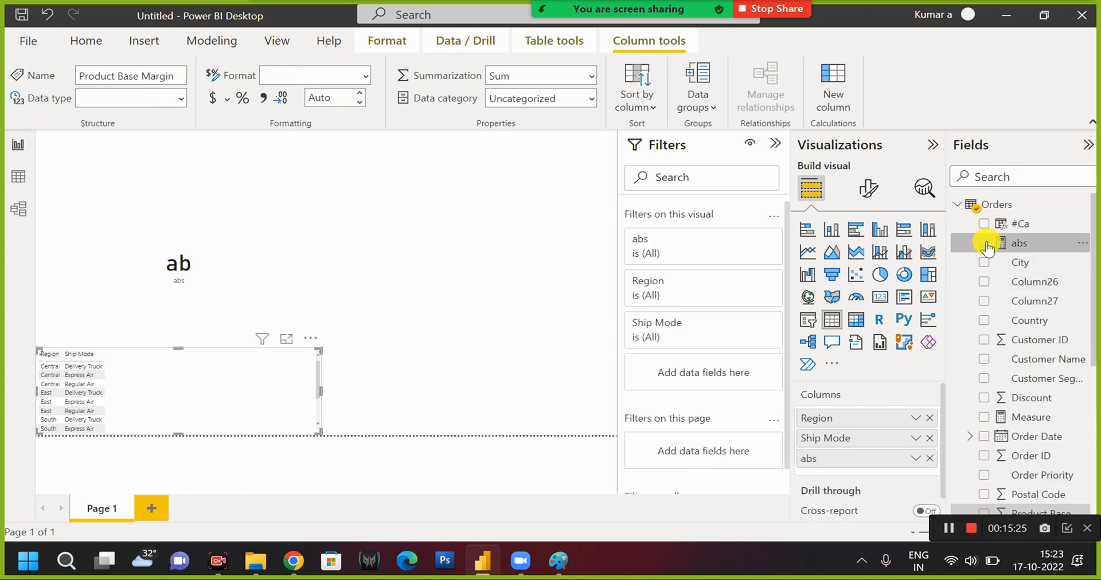
pyautogui.click(1025, 245)
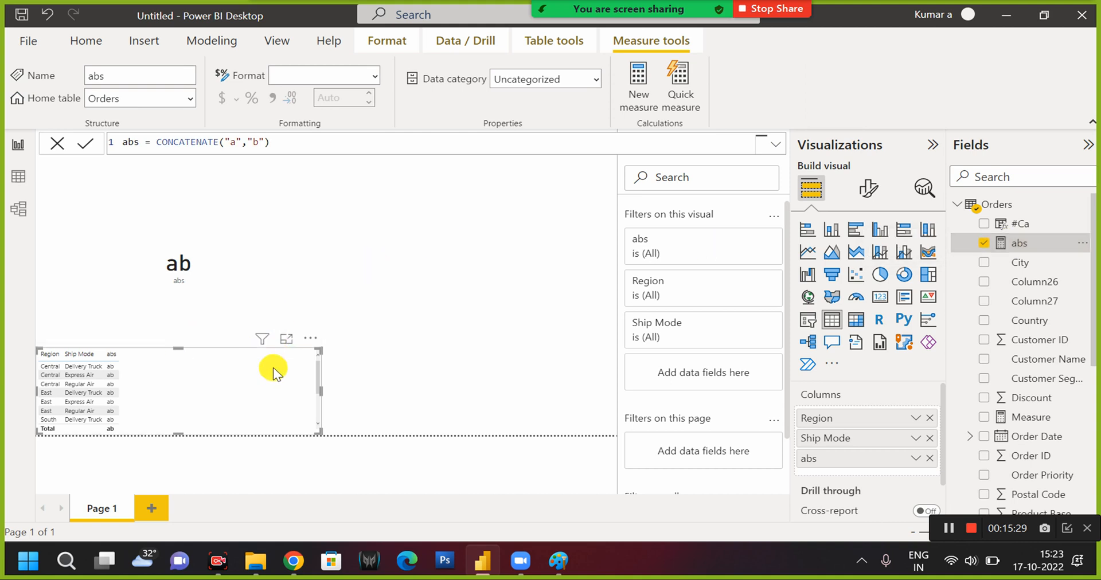
# Set the font size of the table's values to 15 and extend the table's upper edge to just below the card's value.
pyautogui.click(870, 192)
pyautogui.click(860, 367)
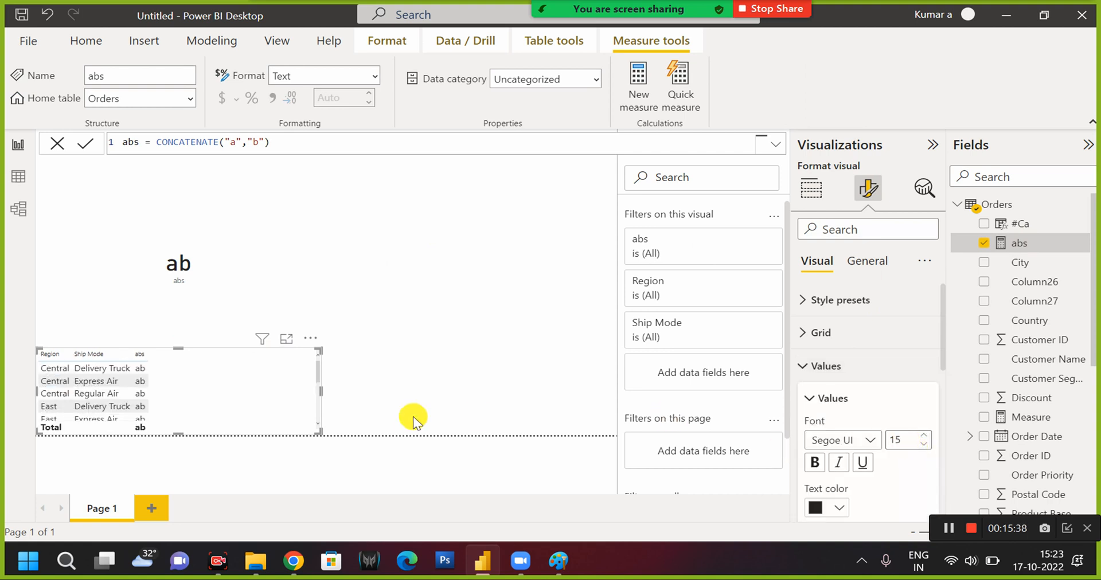
pyautogui.moveTo(178, 348); pyautogui.dragTo(184, 232)
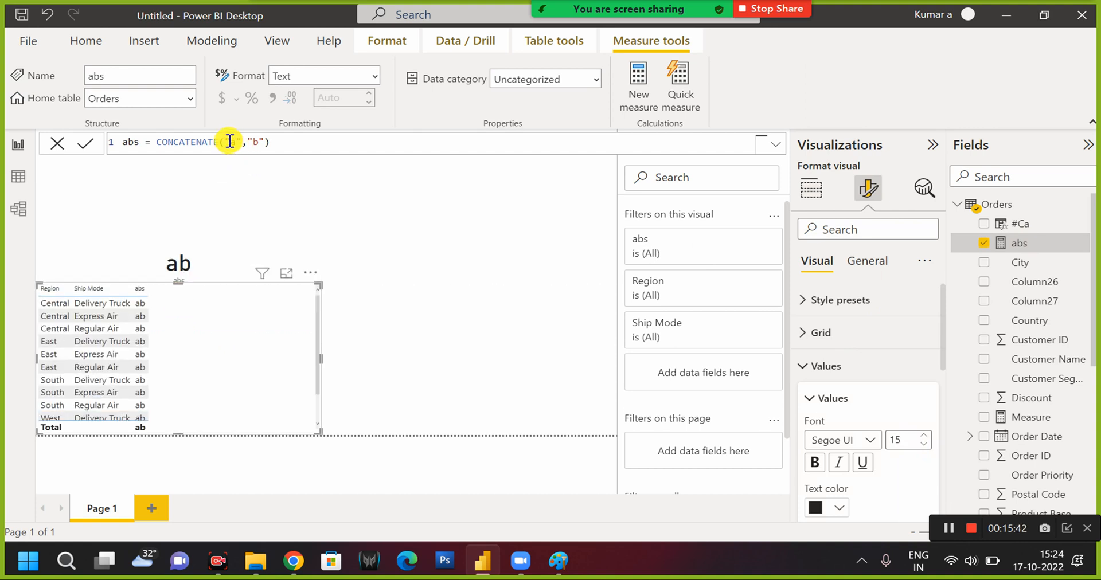
# Clear the arguments of the abs measure's CONCATENATE function and re-enter "a" and "b" as its two texts.
pyautogui.click(229, 142)
pyautogui.hotkey('shift', 'Right')
pyautogui.hotkey('shift', 'Right')
pyautogui.hotkey('shift', 'Right')
pyautogui.hotkey('shift', 'Right')
pyautogui.hotkey('shift', 'Right')
pyautogui.hotkey('shift', 'Right')
pyautogui.hotkey('shift', 'Right')
pyautogui.hotkey('shift', 'Right')
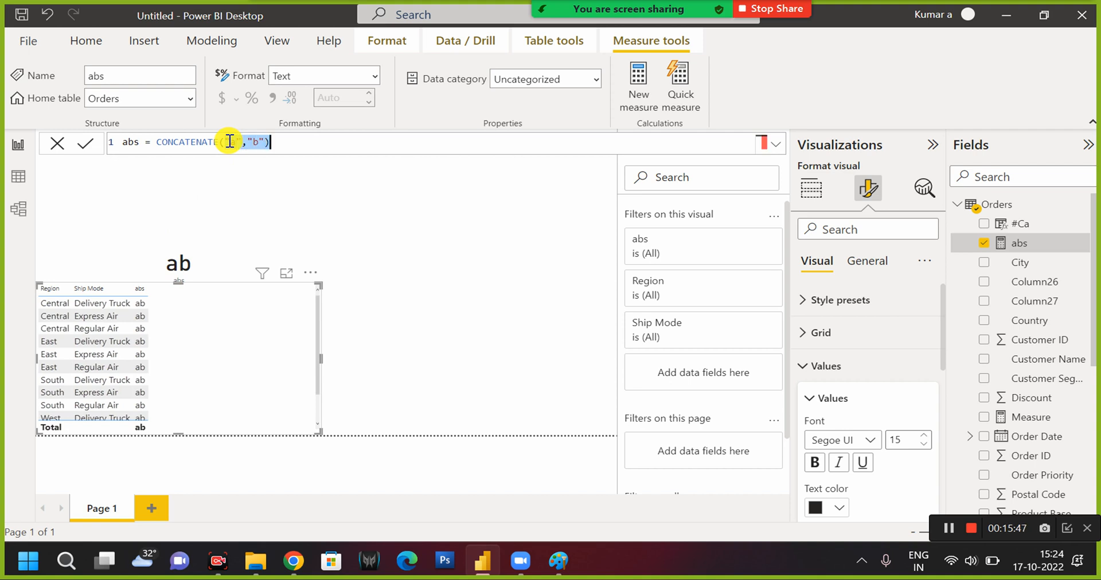
pyautogui.press('BackSpace')
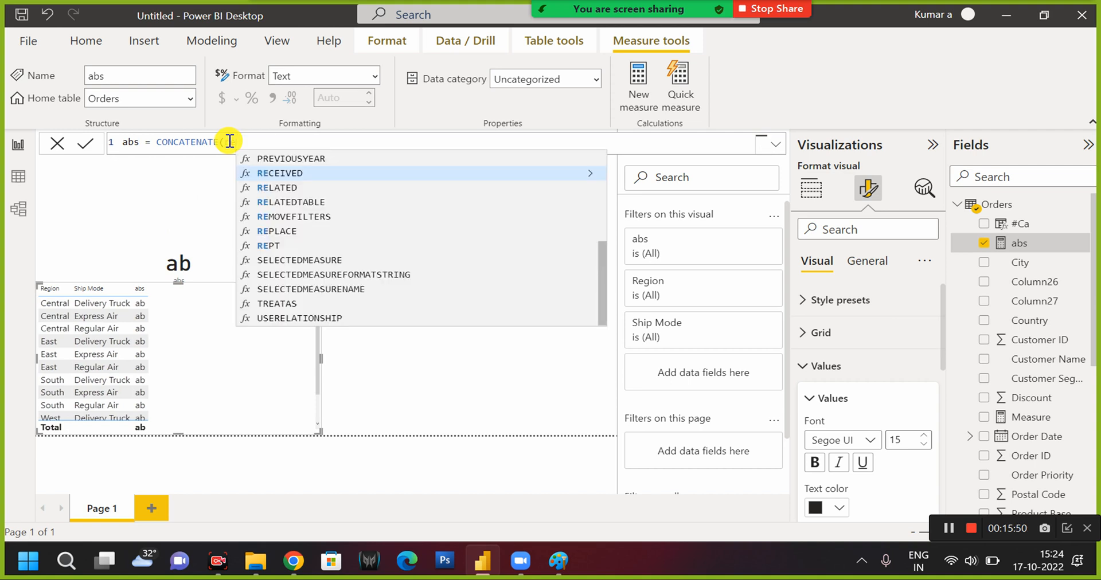
pyautogui.press('Escape')
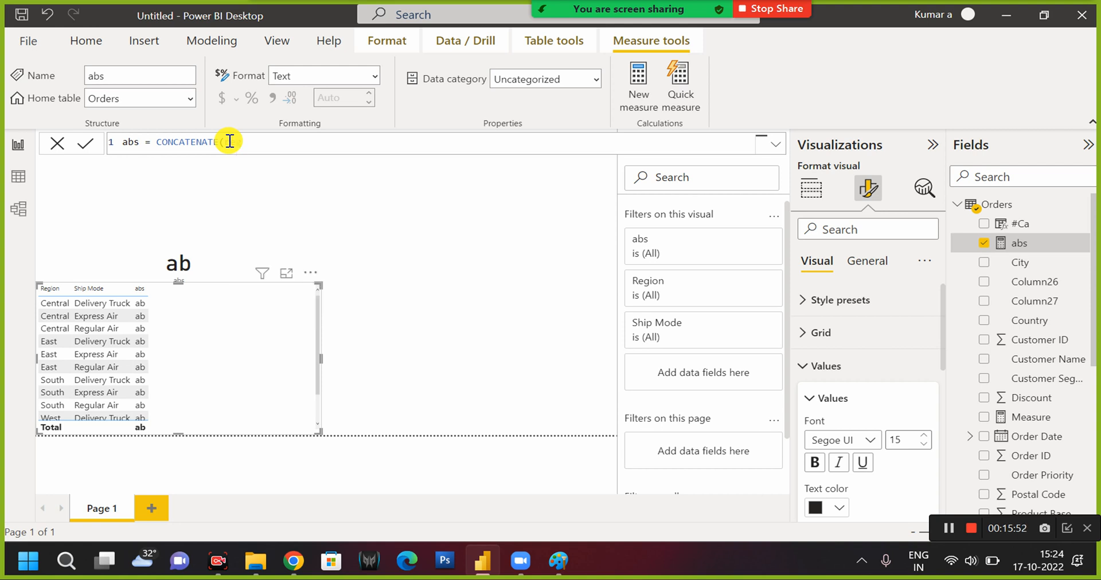
pyautogui.press('BackSpace')
pyautogui.press('BackSpace')
pyautogui.press('BackSpace')
pyautogui.write('"a')
pyautogui.write(',"')
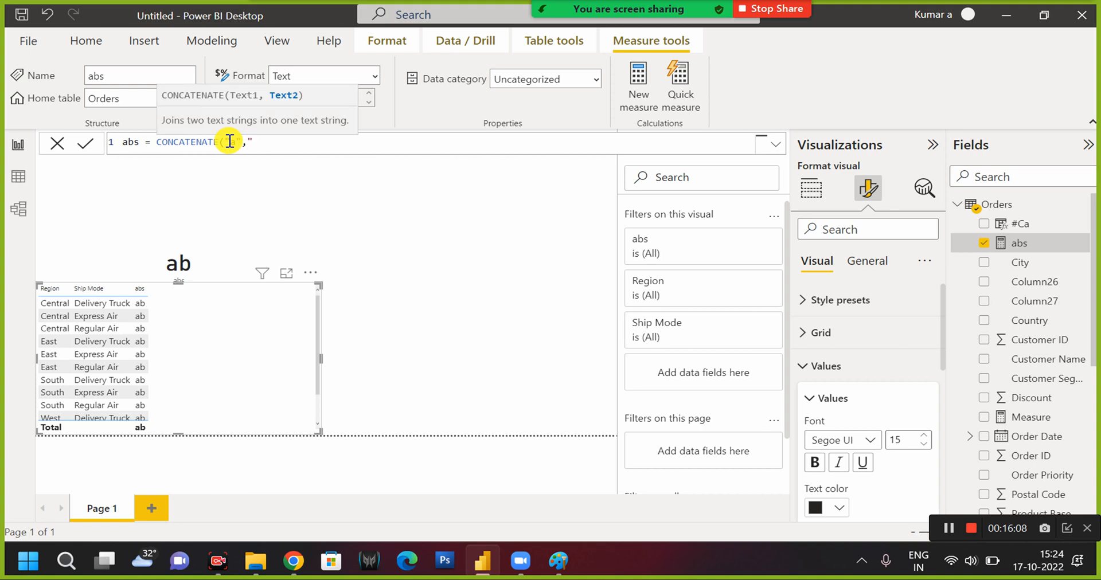
pyautogui.write('b")')
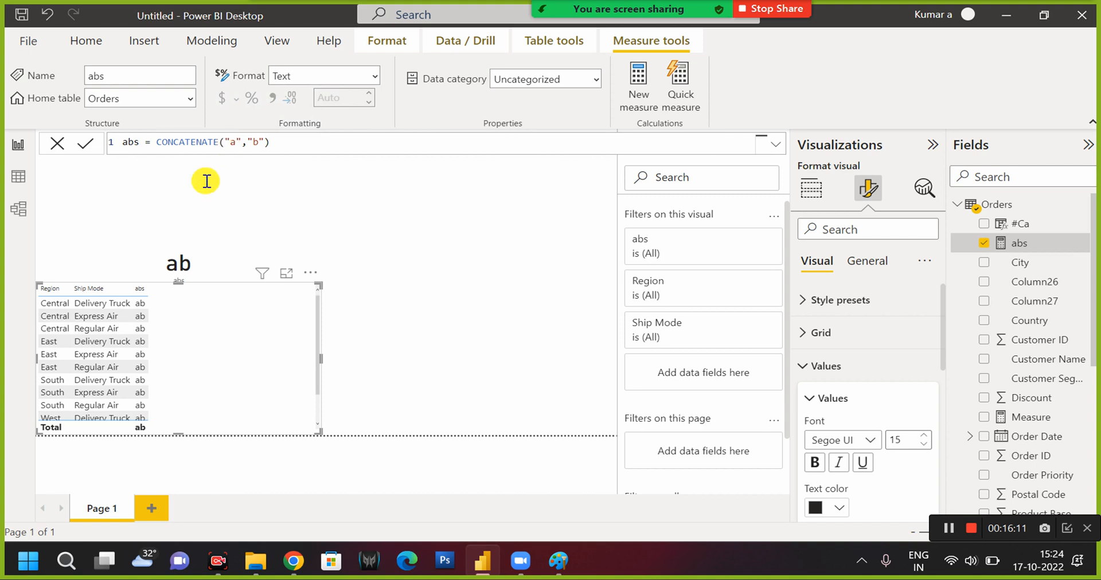
# Lower the table's upper edge to uncover the card and enclose the abs measure's CONCATENATE formula in parentheses.
pyautogui.moveTo(179, 284); pyautogui.dragTo(179, 408)
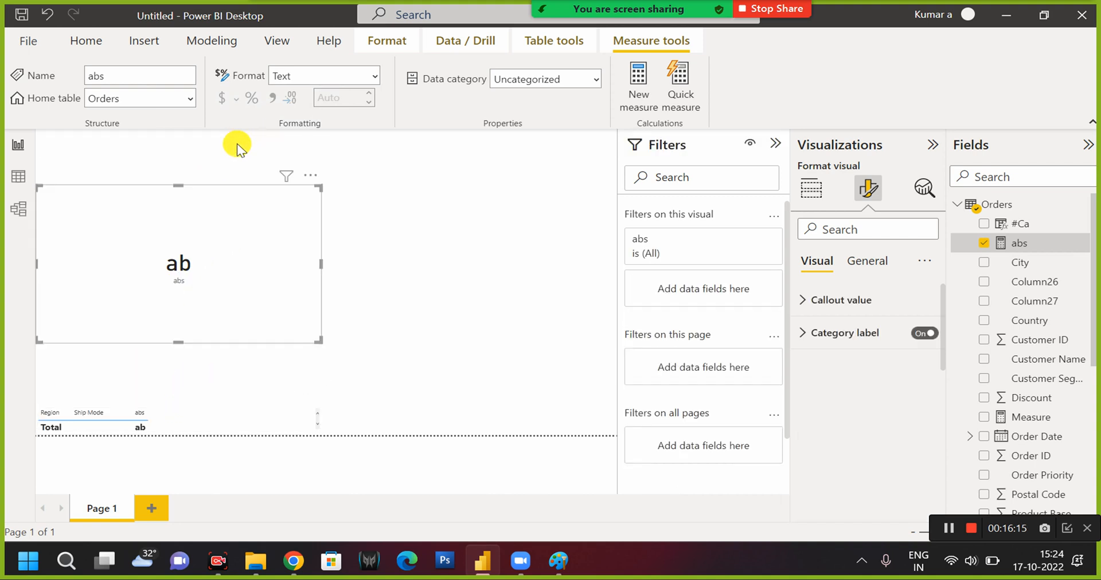
pyautogui.click(1030, 245)
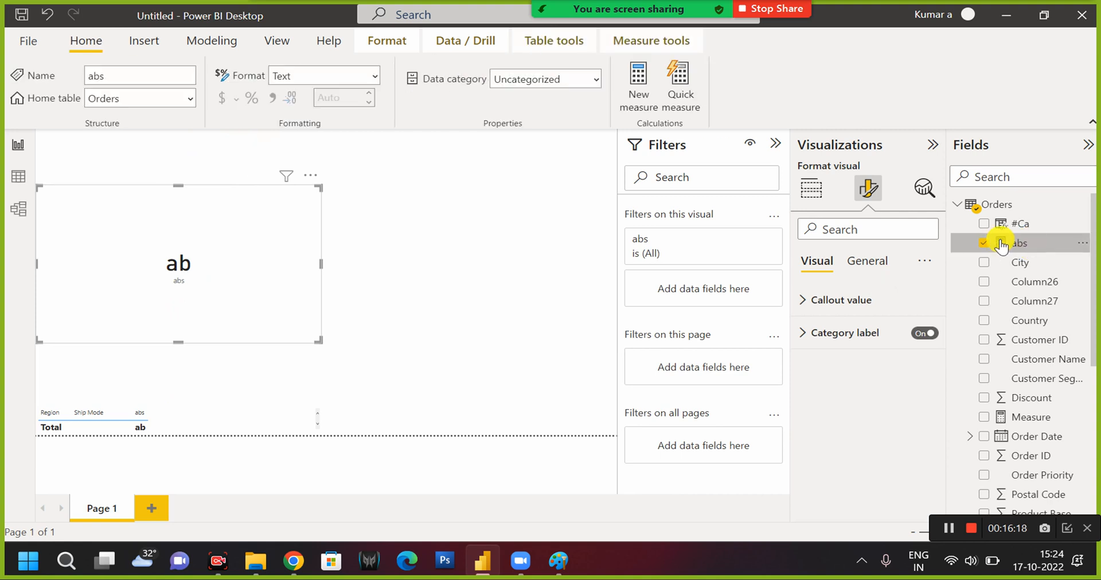
pyautogui.click(283, 144)
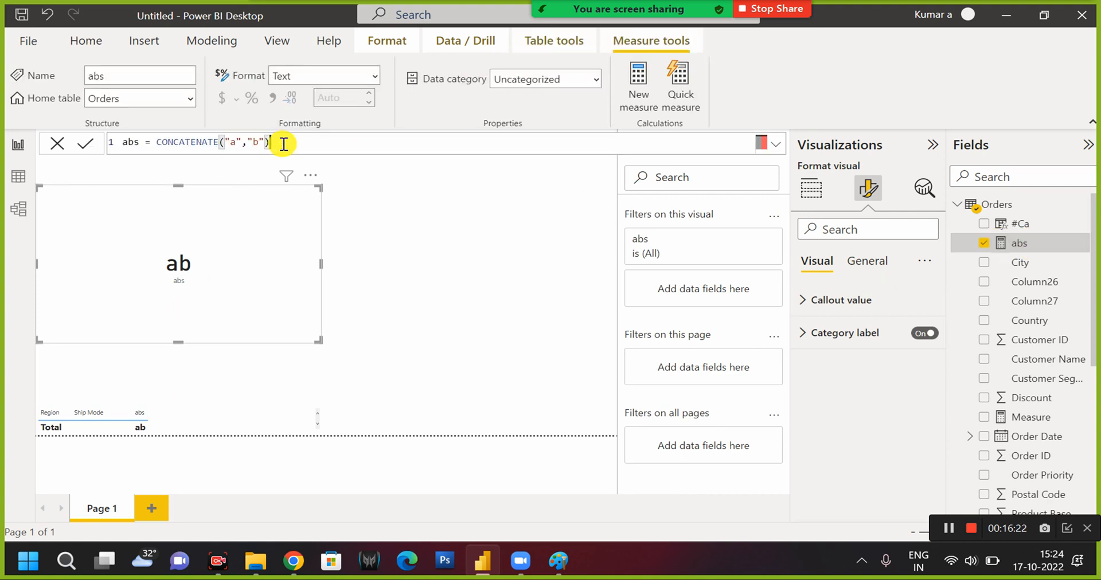
pyautogui.click(157, 142)
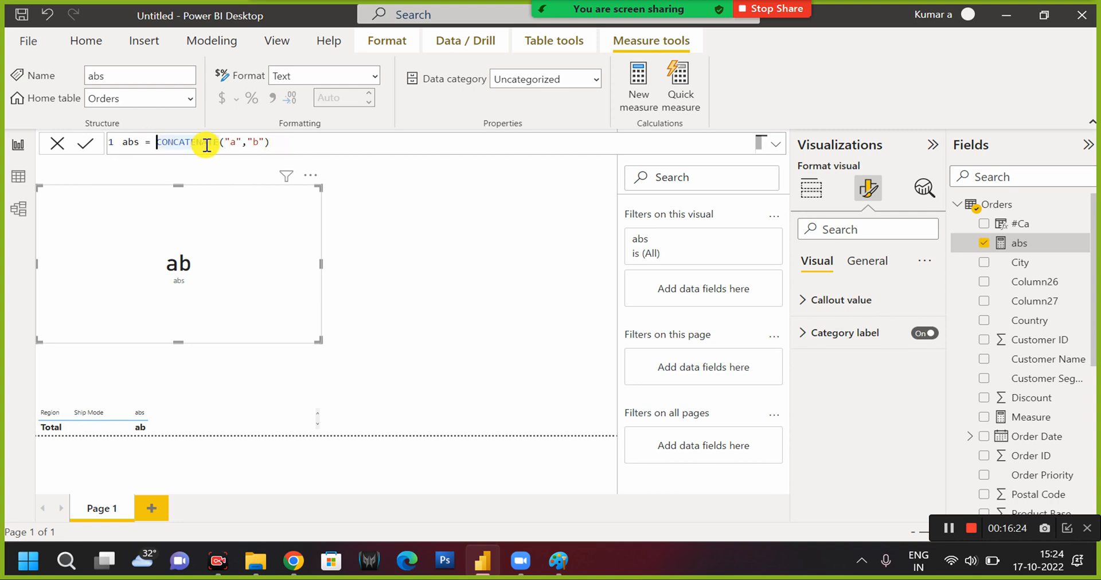
pyautogui.write('(')
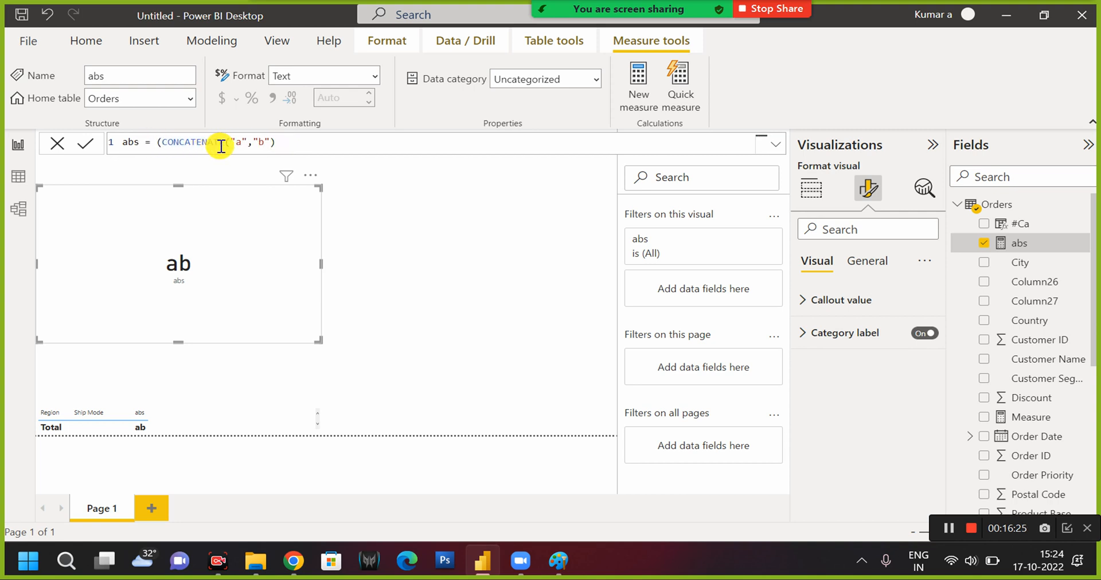
pyautogui.write(')')
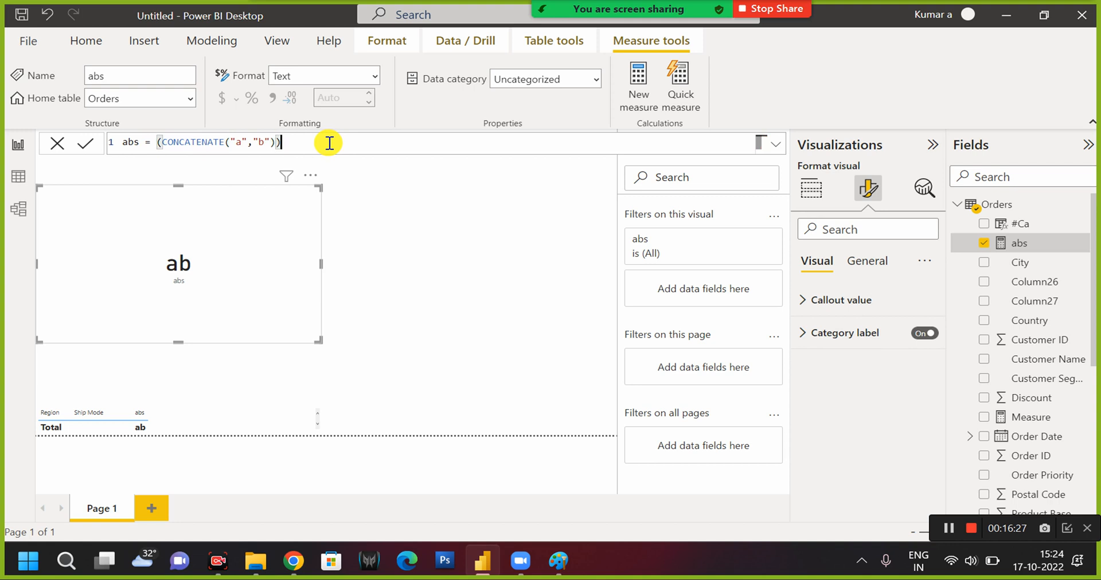
# Wrap the abs formula in an outer CONCATENATE with "c" as its second text and commit it.
pyautogui.click(158, 141)
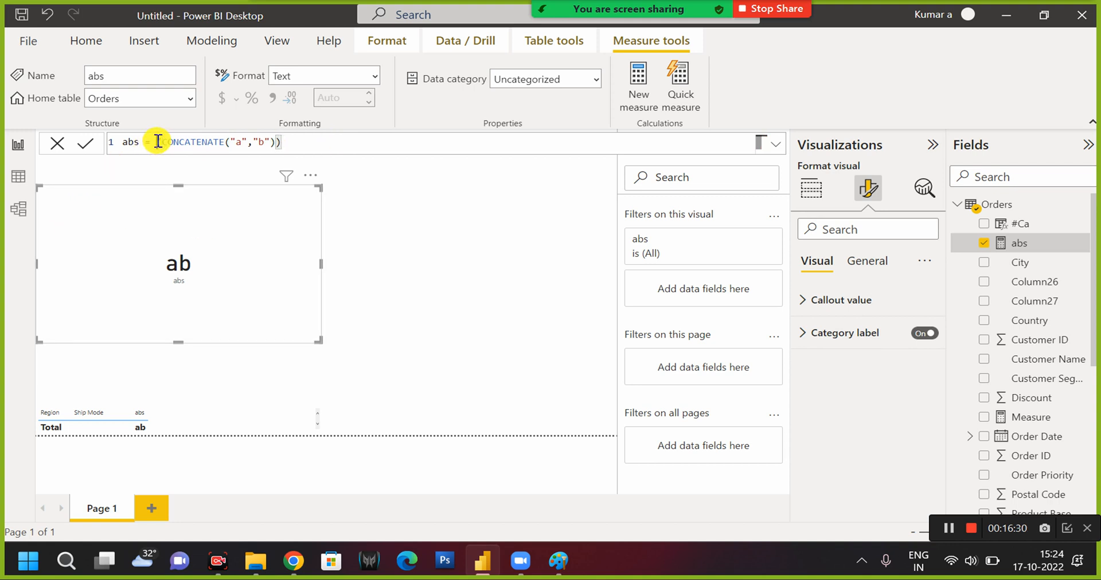
pyautogui.write('con')
pyautogui.press('Tab')
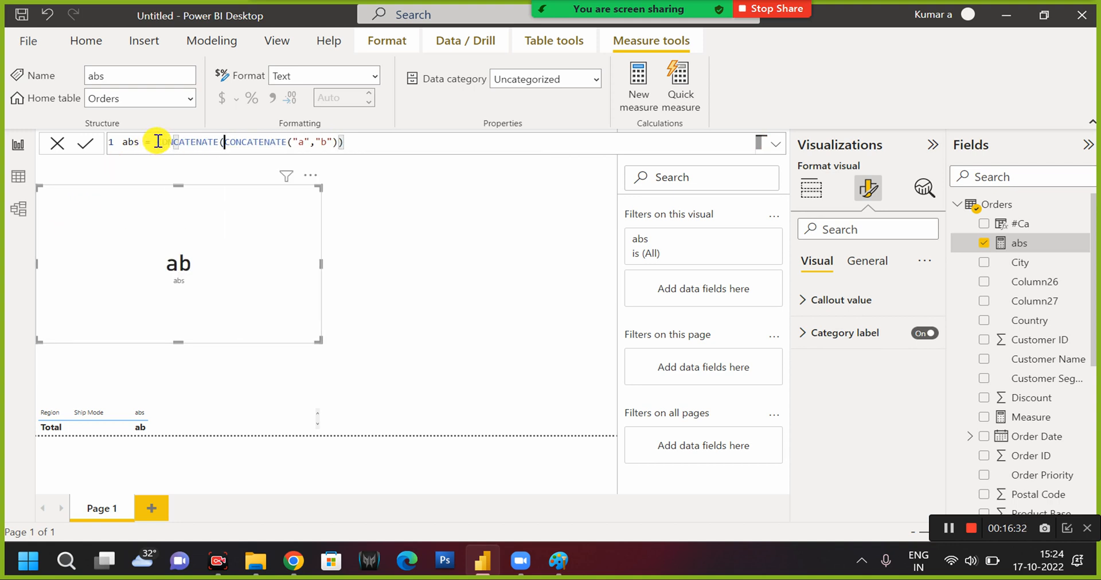
pyautogui.click(349, 143)
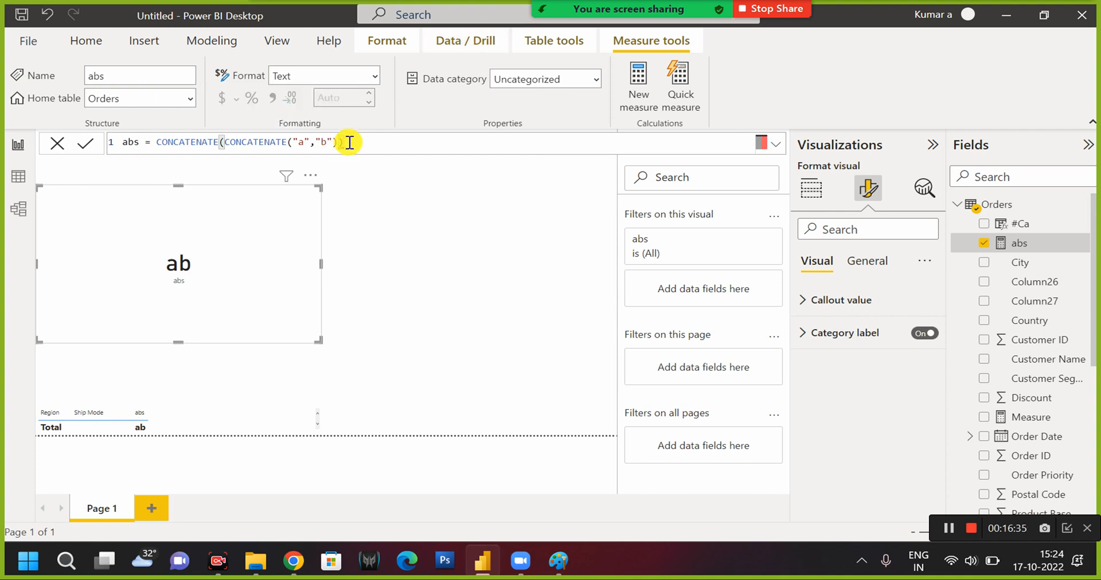
pyautogui.write(', "')
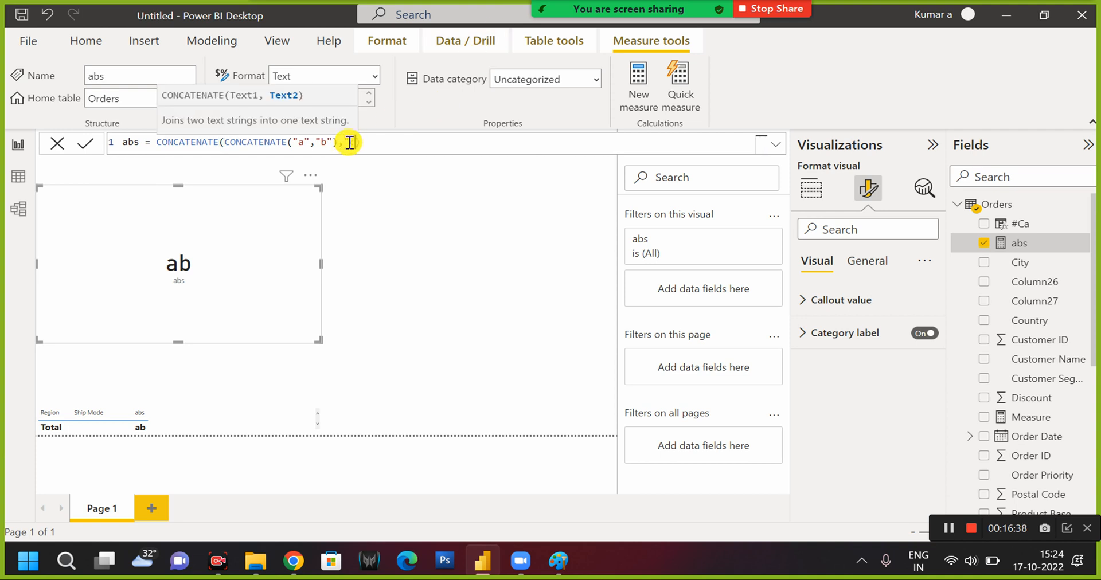
pyautogui.write('c')
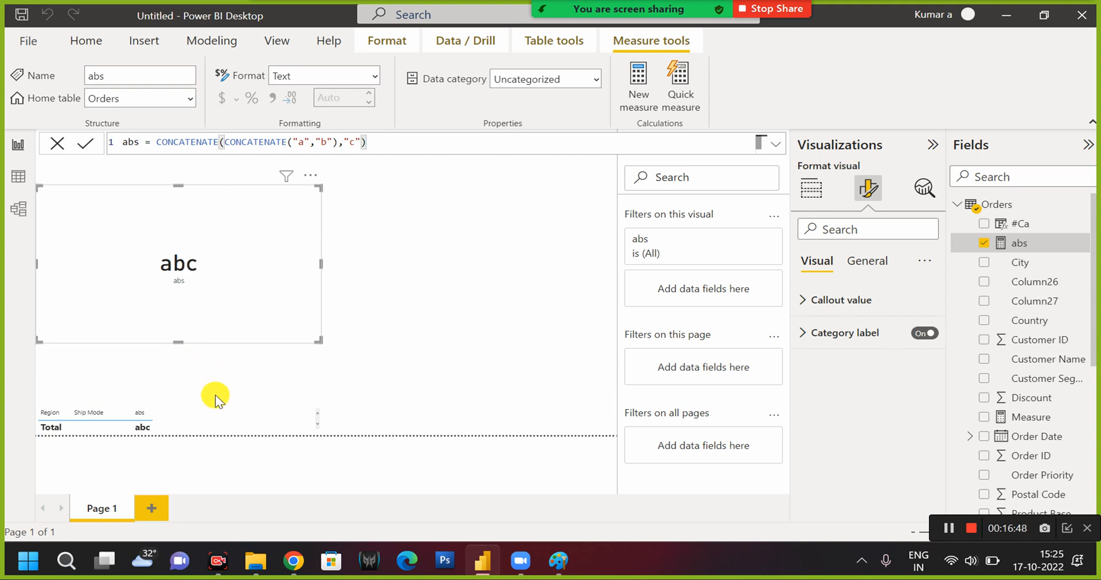
# Extend the table's upper edge up to the card's value and create a new measure in the Orders table.
pyautogui.click(194, 413)
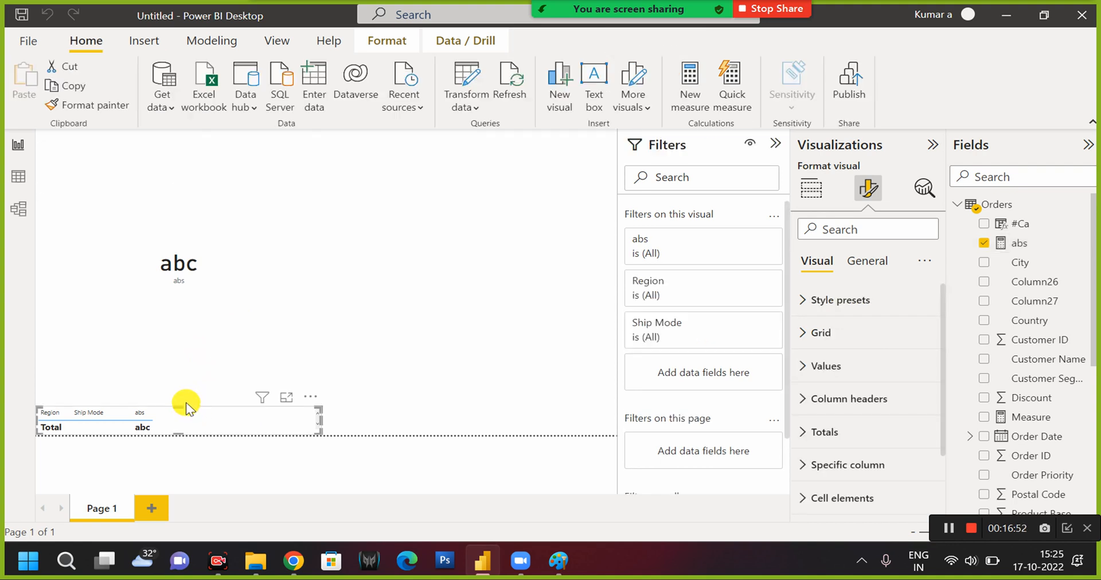
pyautogui.moveTo(179, 408); pyautogui.dragTo(171, 270)
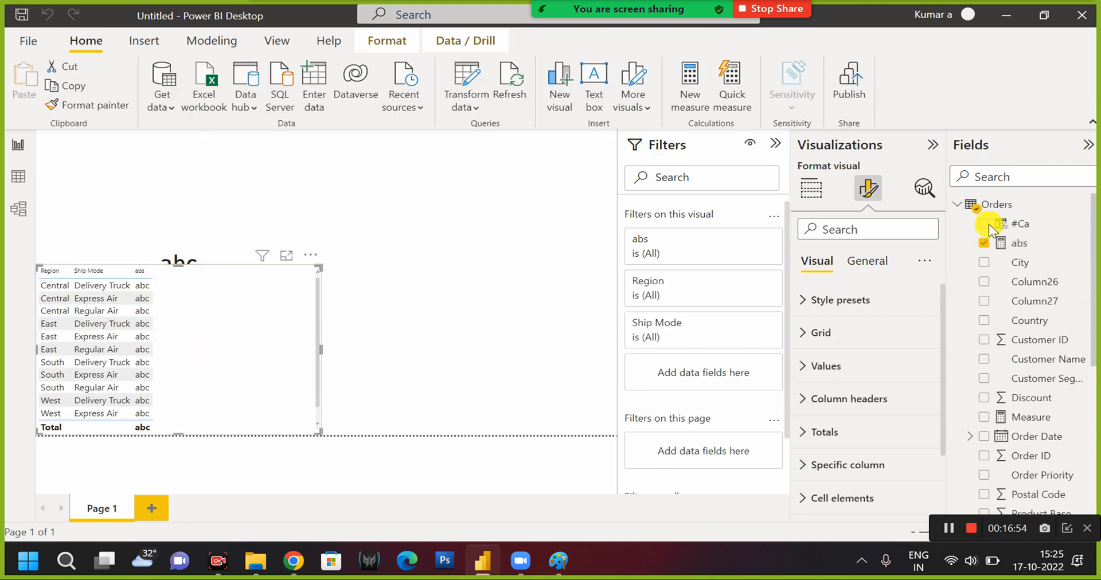
pyautogui.rightClick(1084, 245)
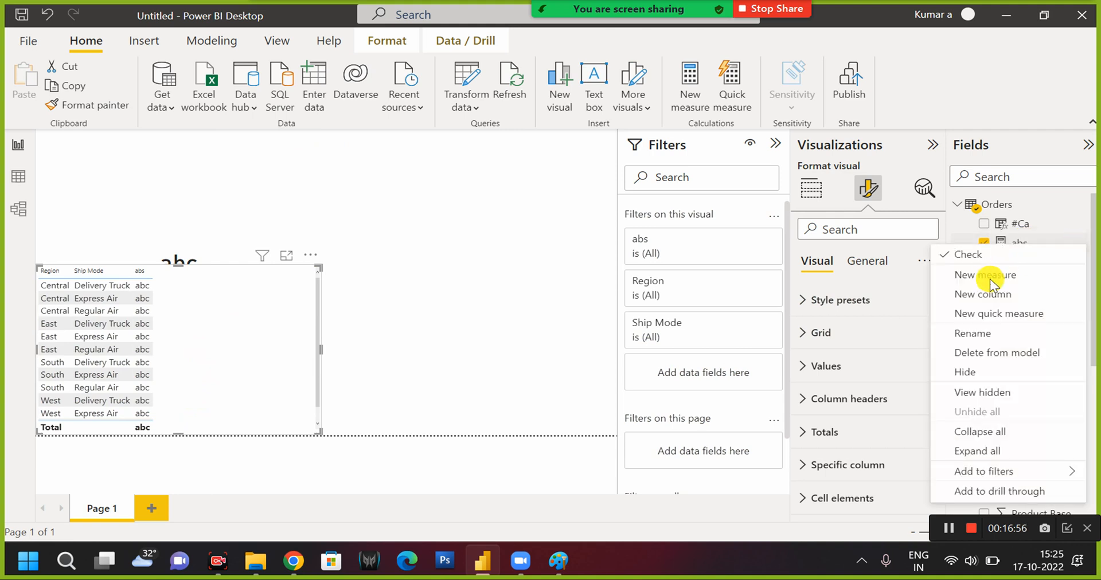
pyautogui.click(990, 278)
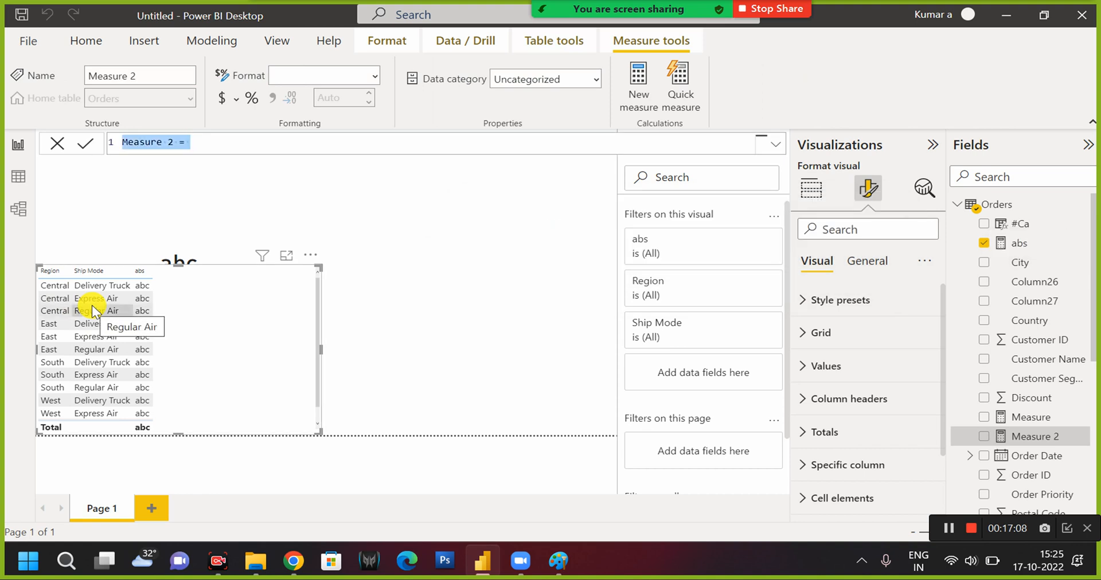
# Begin the new measure's formula with CALCULATE and a CONCATENATE function nested inside it.
pyautogui.press('Right')
pyautogui.write('c')
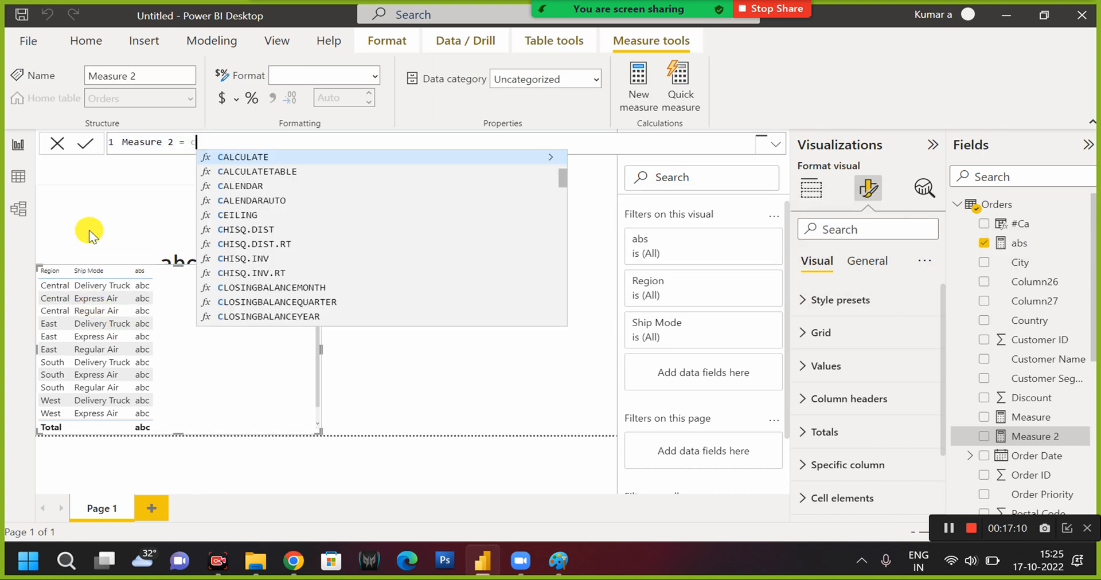
pyautogui.press('BackSpace')
pyautogui.press('BackSpace')
pyautogui.write('ca')
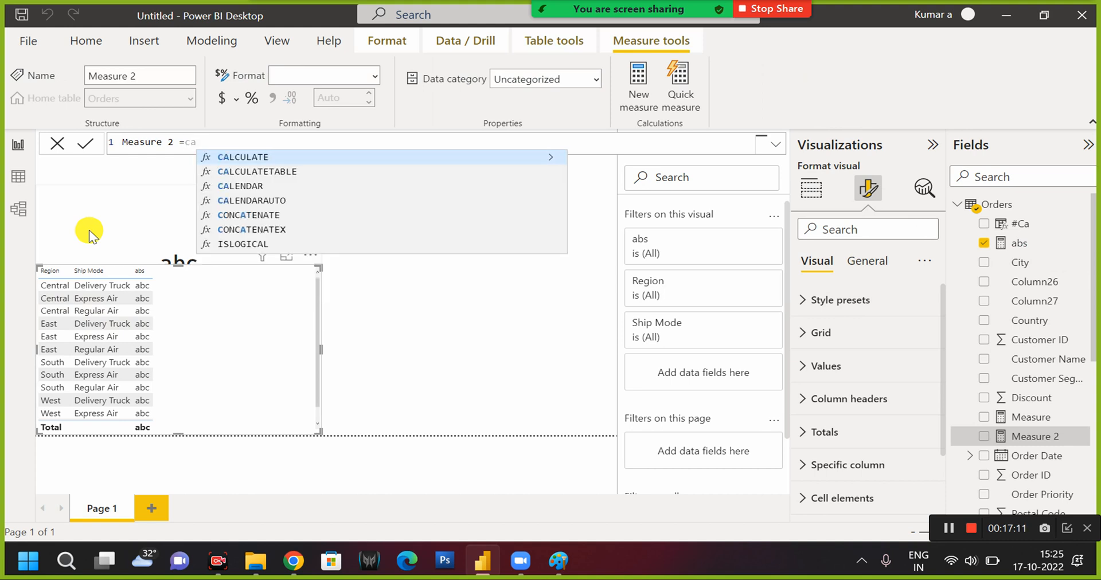
pyautogui.press('Tab')
pyautogui.write('conn')
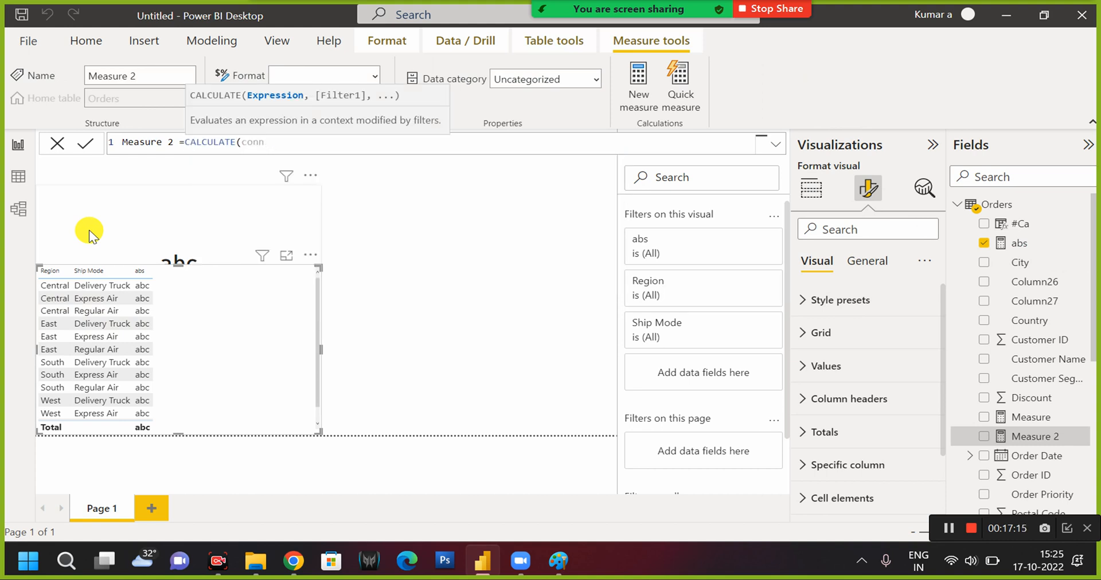
pyautogui.press('BackSpace')
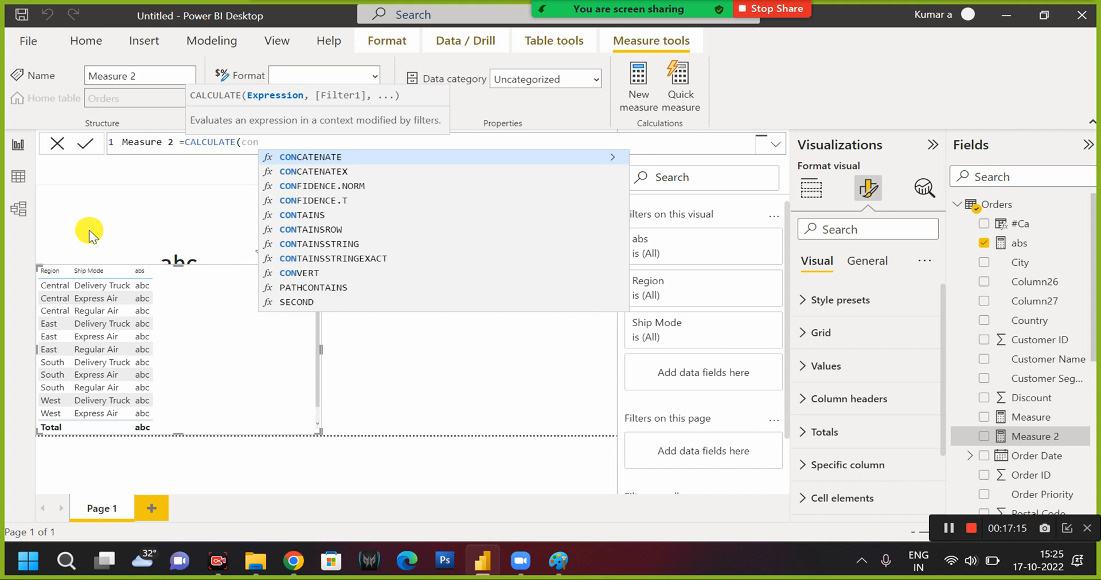
pyautogui.press('Tab')
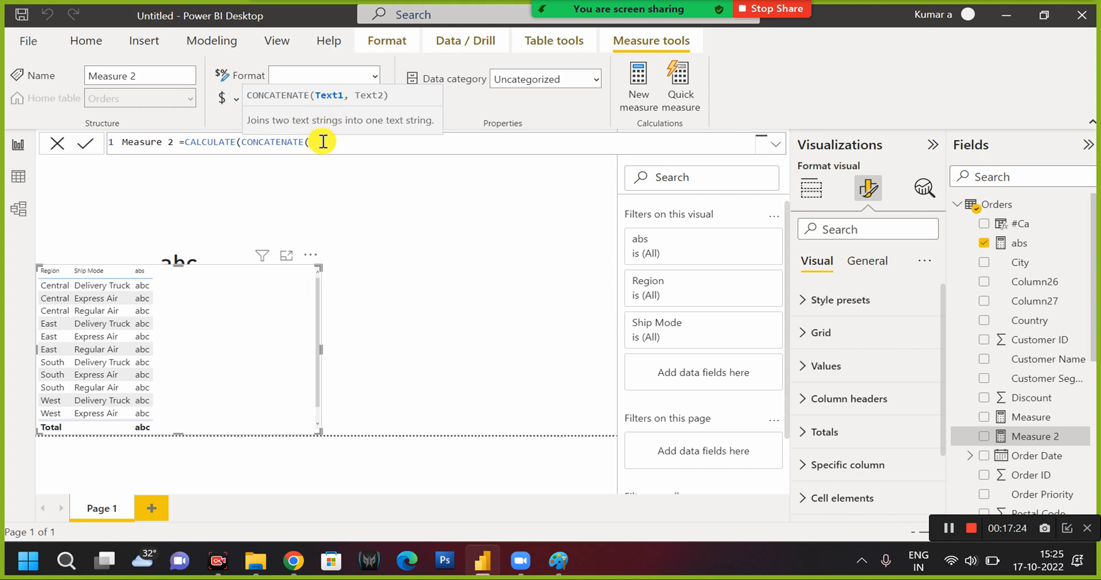
# Enter SELECTEDVALUE(Orders[Product Category]) as the first text of the CONCATENATE function, followed by a comma.
pyautogui.write('selec')
pyautogui.press('Down')
pyautogui.press('Down')
pyautogui.press('Down')
pyautogui.press('Down')
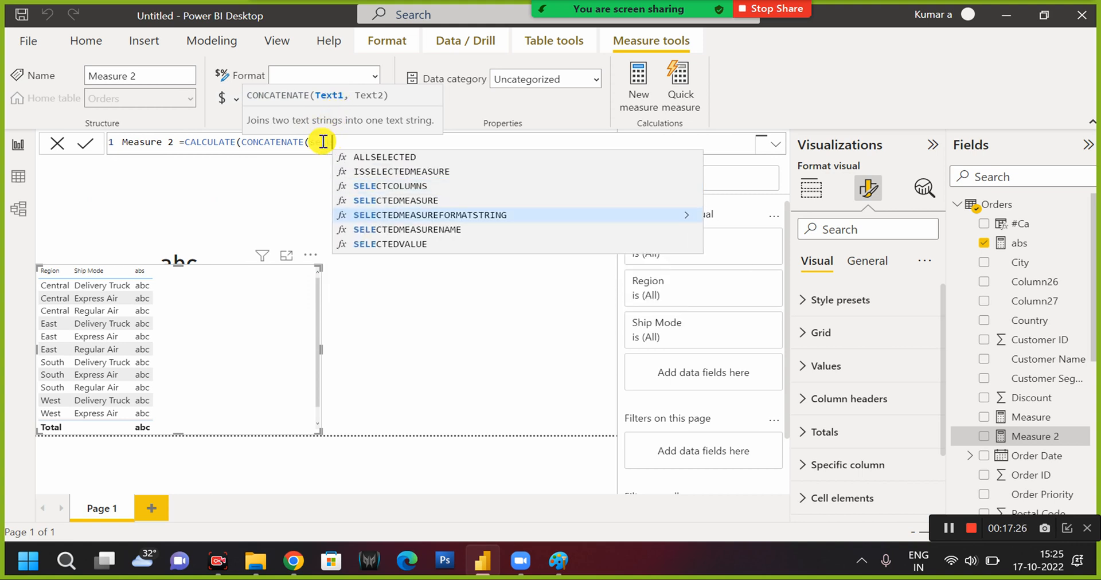
pyautogui.press('Tab')
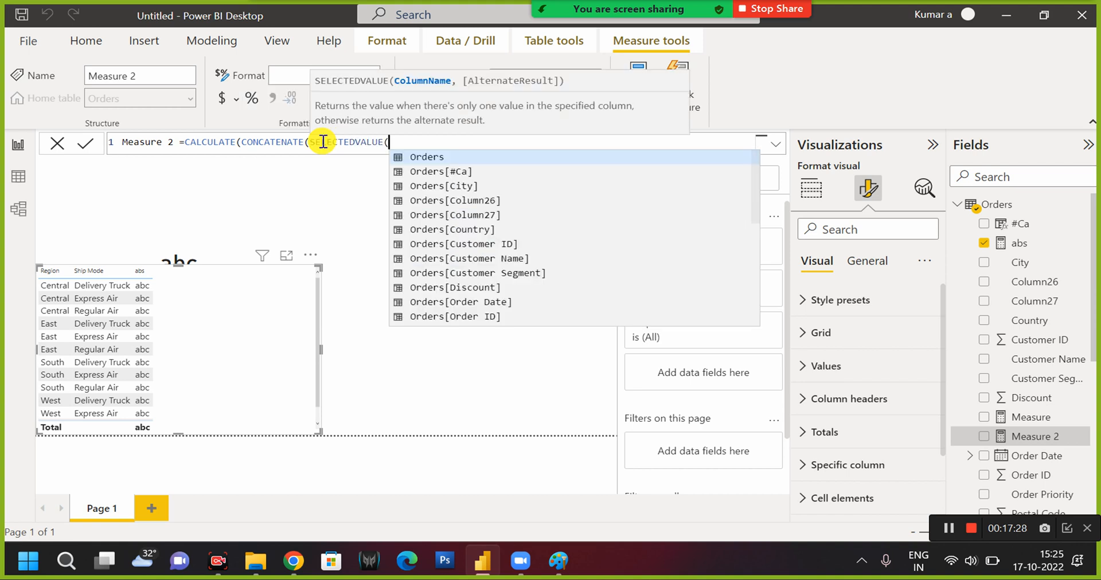
pyautogui.write('pro')
pyautogui.press('Down')
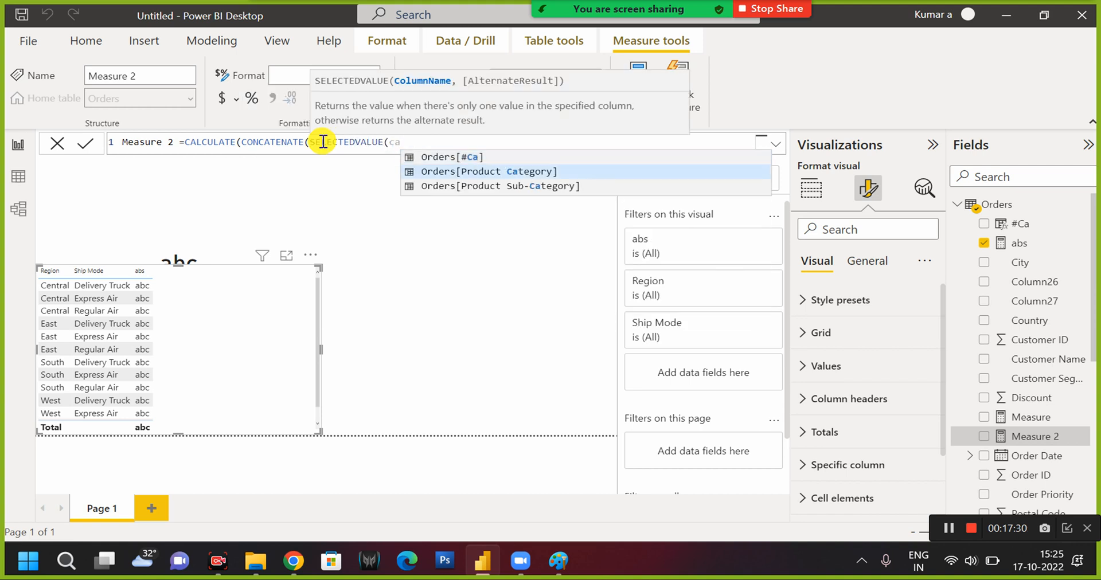
pyautogui.press('Tab')
pyautogui.write(')')
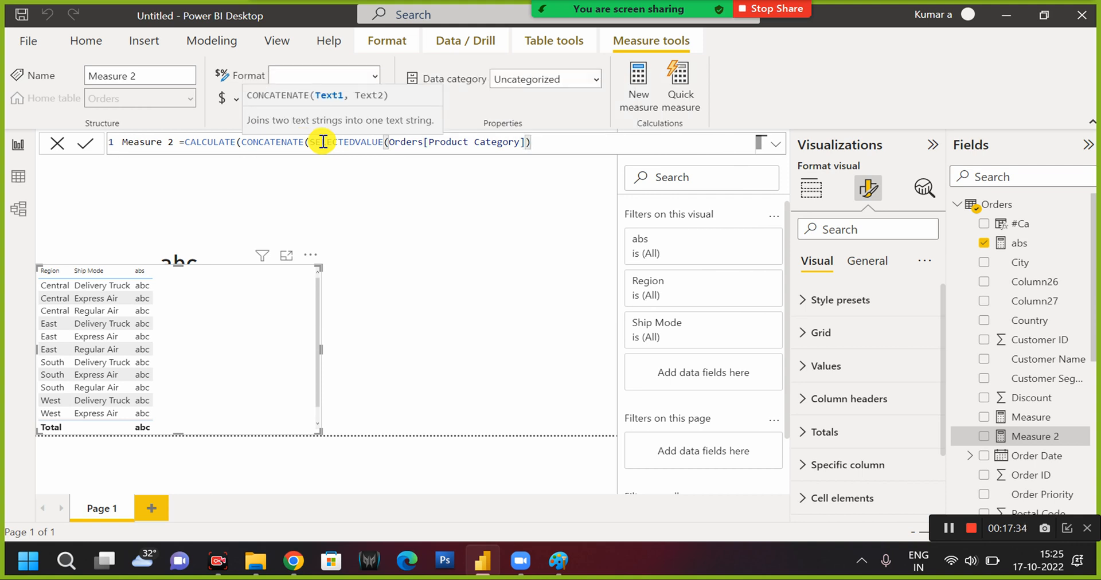
pyautogui.write(',')
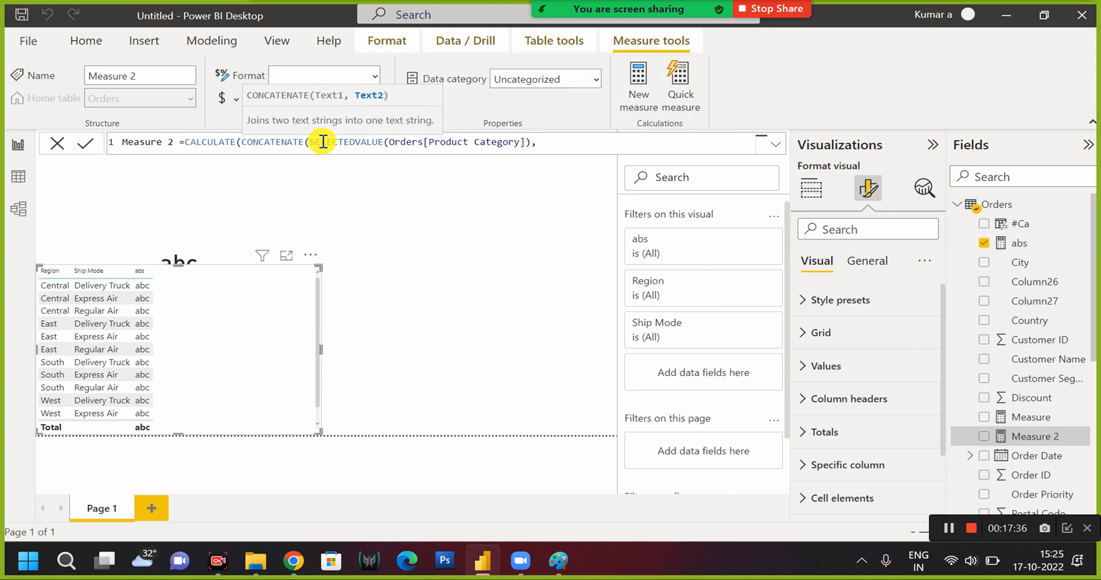
# Copy the SELECTEDVALUE(Orders[Product Category]) expression into the second text of the CONCATENATE function.
pyautogui.moveTo(310, 142); pyautogui.dragTo(534, 144)
pyautogui.hotkey('ctrl', 'c')
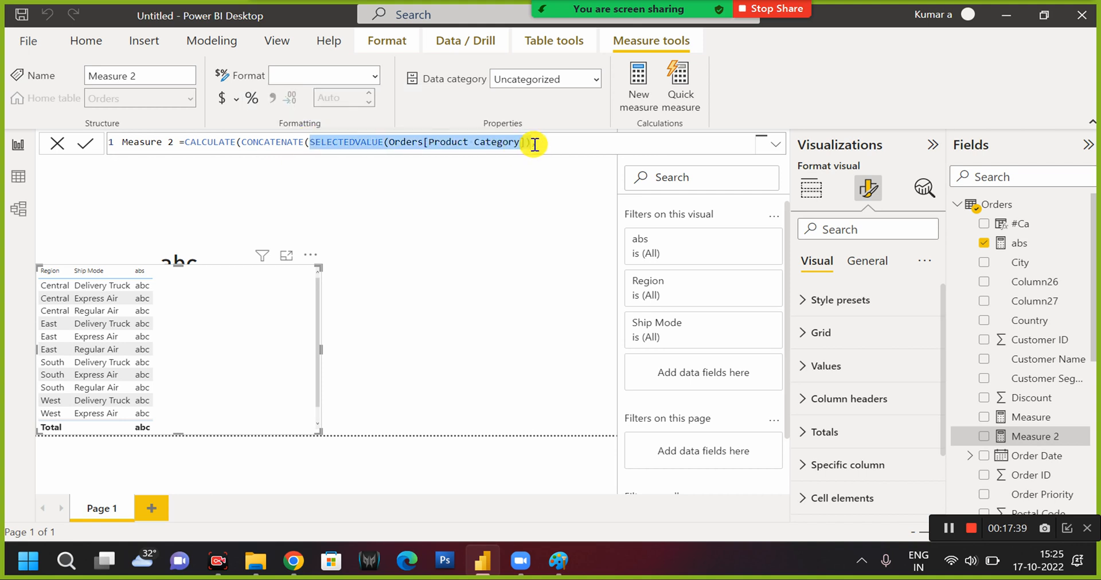
pyautogui.click(575, 140)
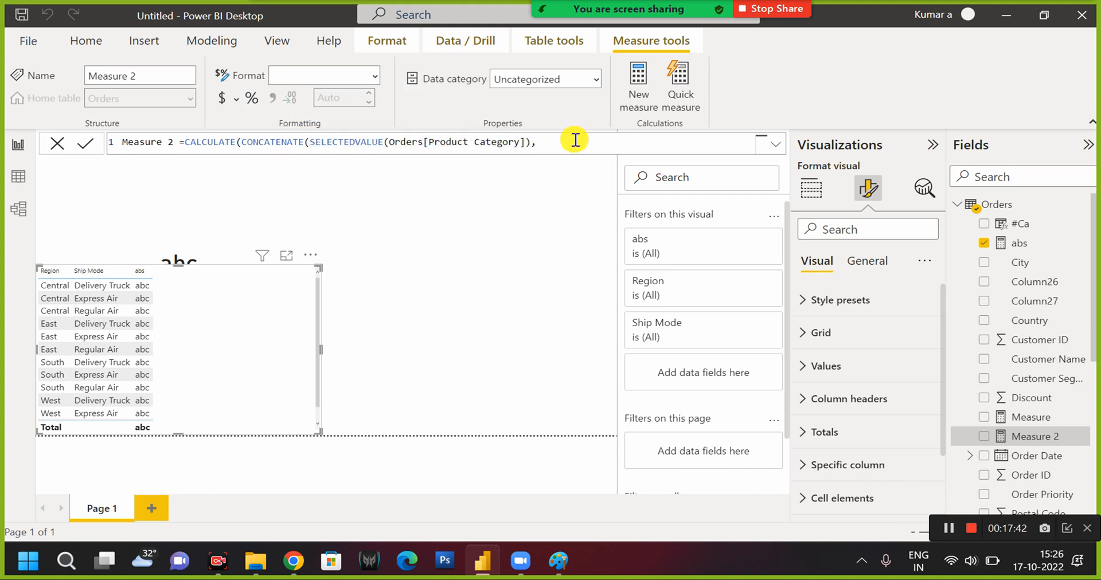
pyautogui.hotkey('ctrl', 'v')
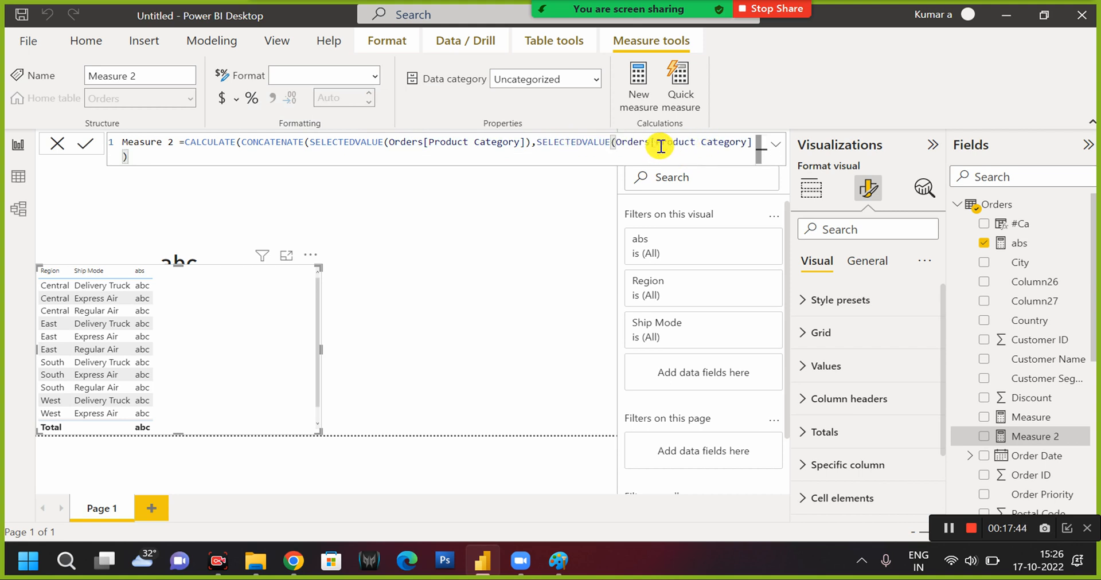
# Replace the column in the second SELECTEDVALUE with Orders[Ship Mode].
pyautogui.moveTo(650, 142); pyautogui.dragTo(743, 140)
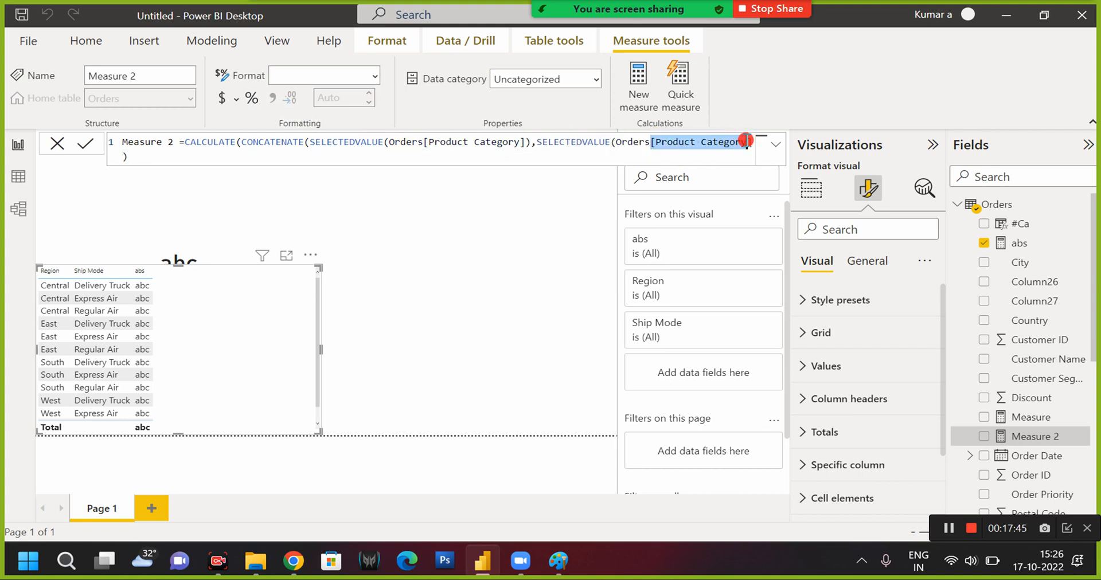
pyautogui.press('BackSpace')
pyautogui.press('BackSpace')
pyautogui.press('BackSpace')
pyautogui.press('BackSpace')
pyautogui.press('BackSpace')
pyautogui.press('BackSpace')
pyautogui.press('BackSpace')
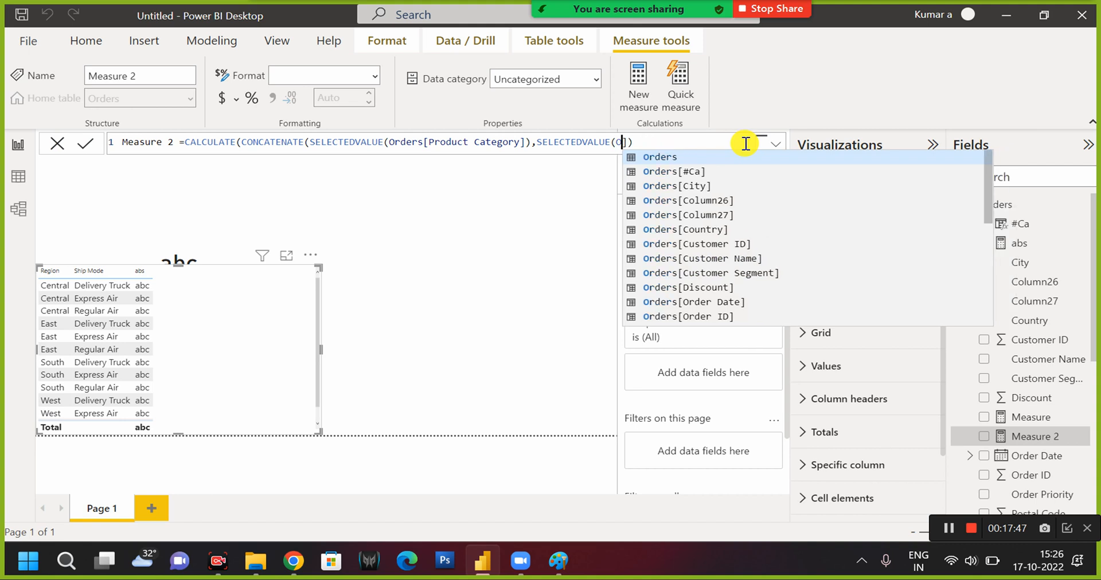
pyautogui.write('ship')
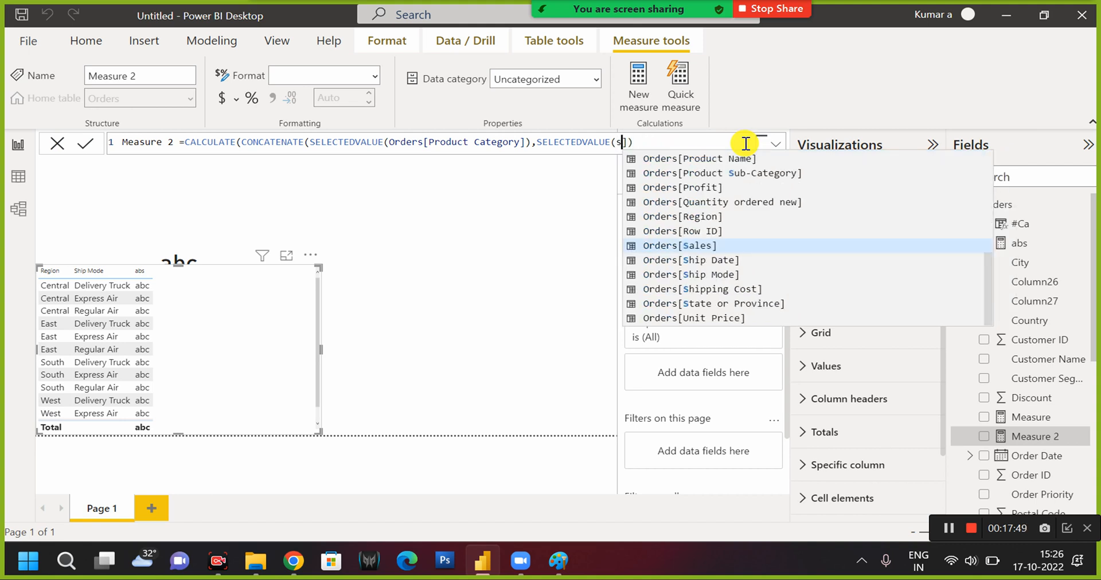
pyautogui.press('Down')
pyautogui.press('Tab')
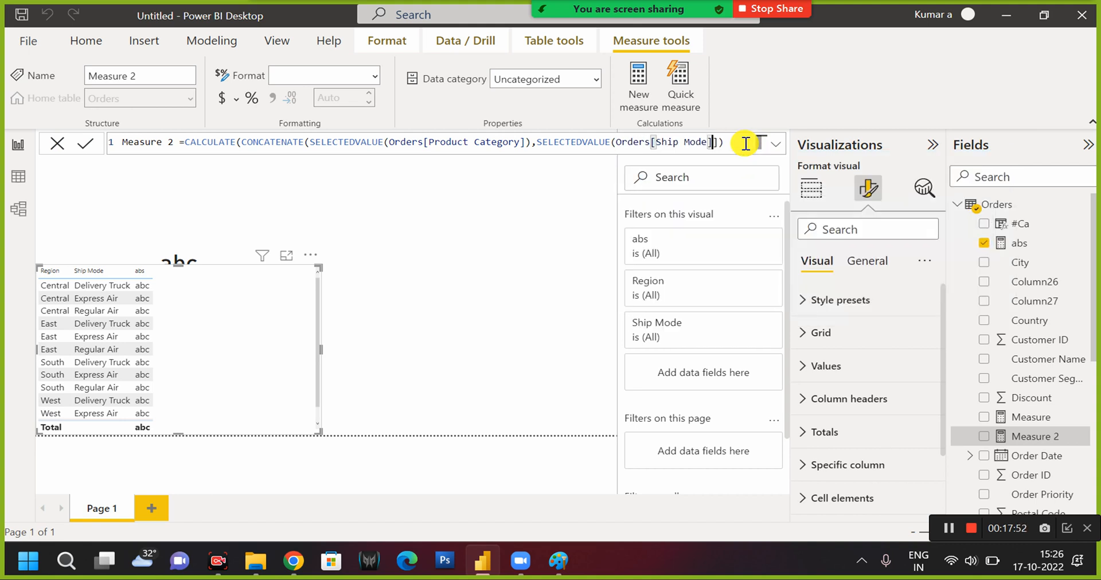
# Try to commit the CALCULATE formula with different numbers of closing parentheses at its end.
pyautogui.click(739, 141)
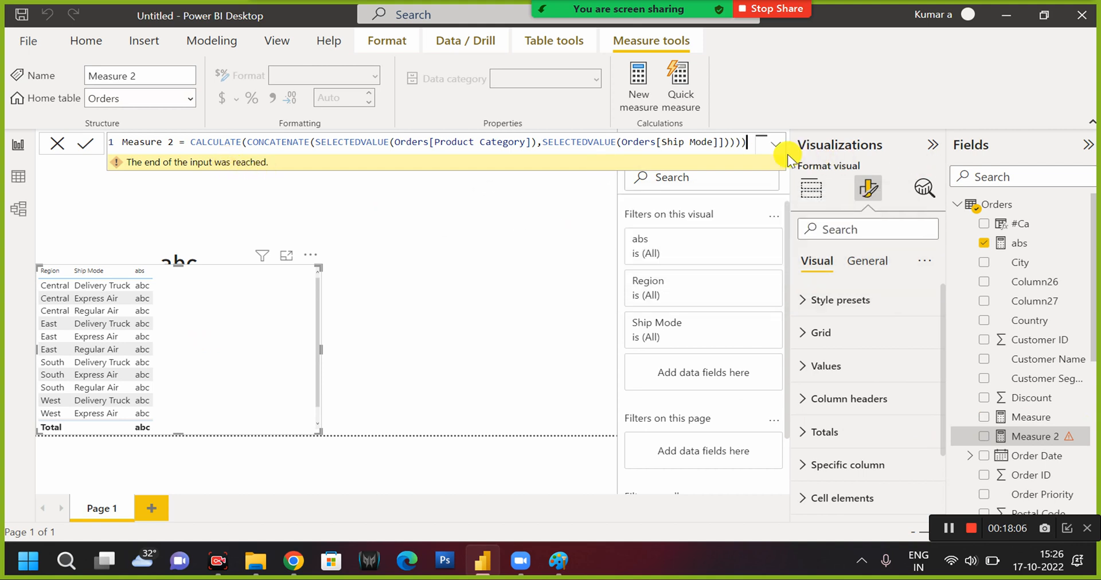
pyautogui.press('BackSpace')
pyautogui.press('Return')
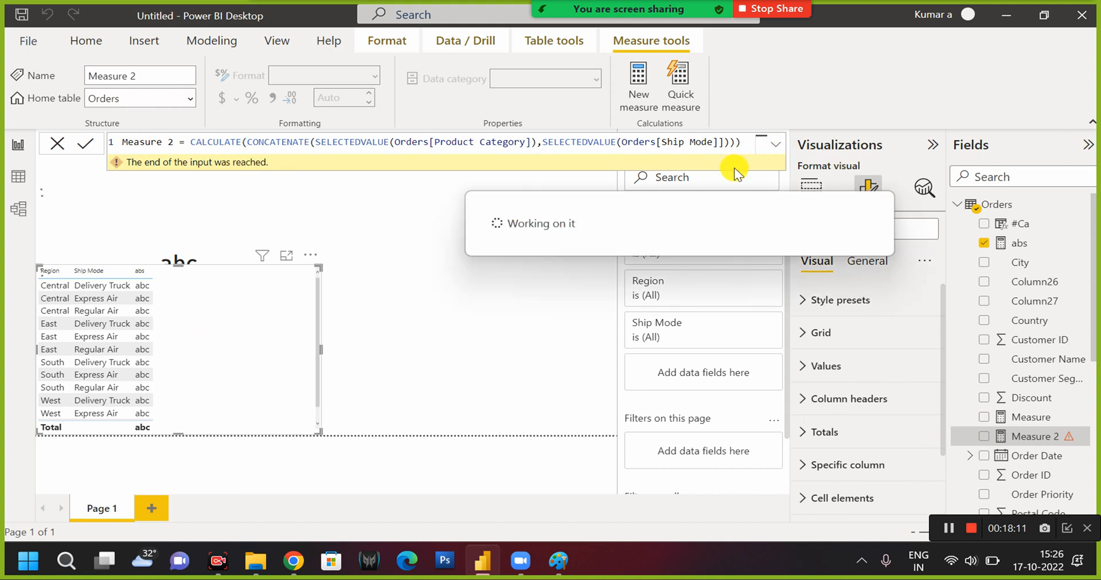
pyautogui.write(')))')
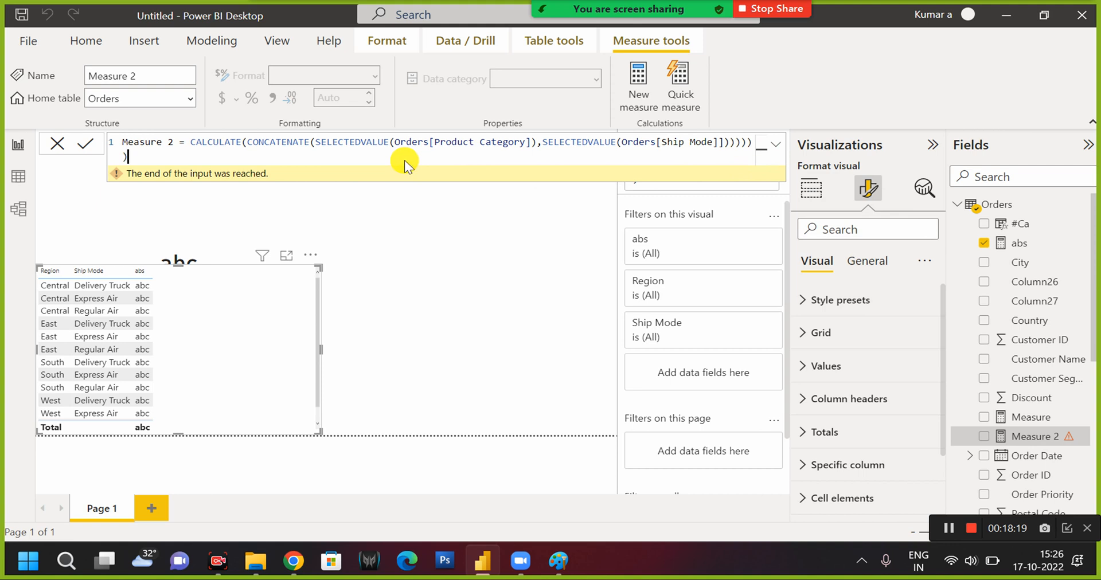
pyautogui.press('BackSpace')
pyautogui.press('BackSpace')
pyautogui.press('BackSpace')
pyautogui.press('BackSpace')
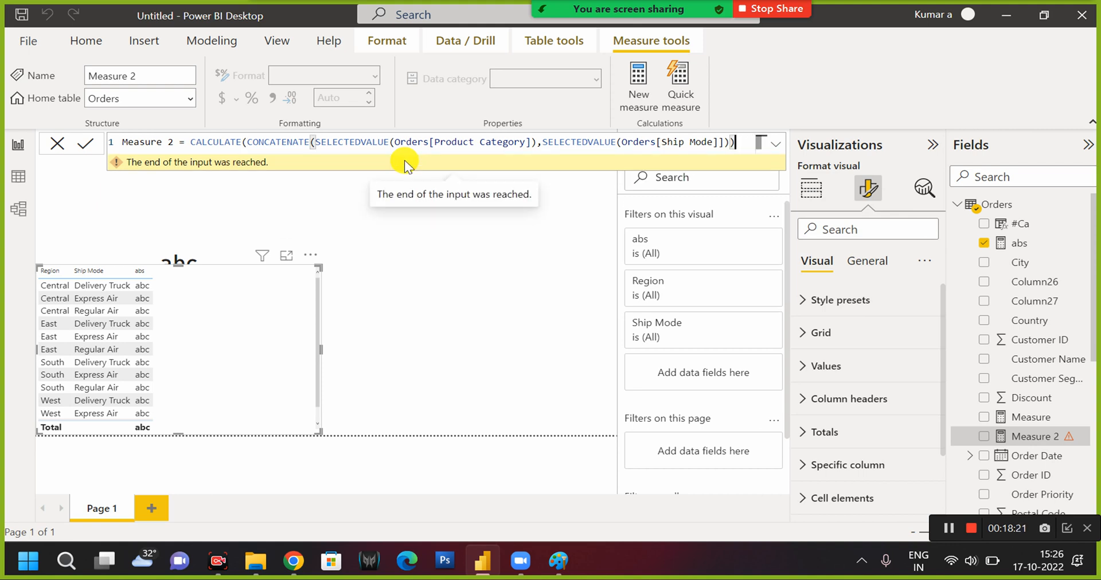
pyautogui.press('Return')
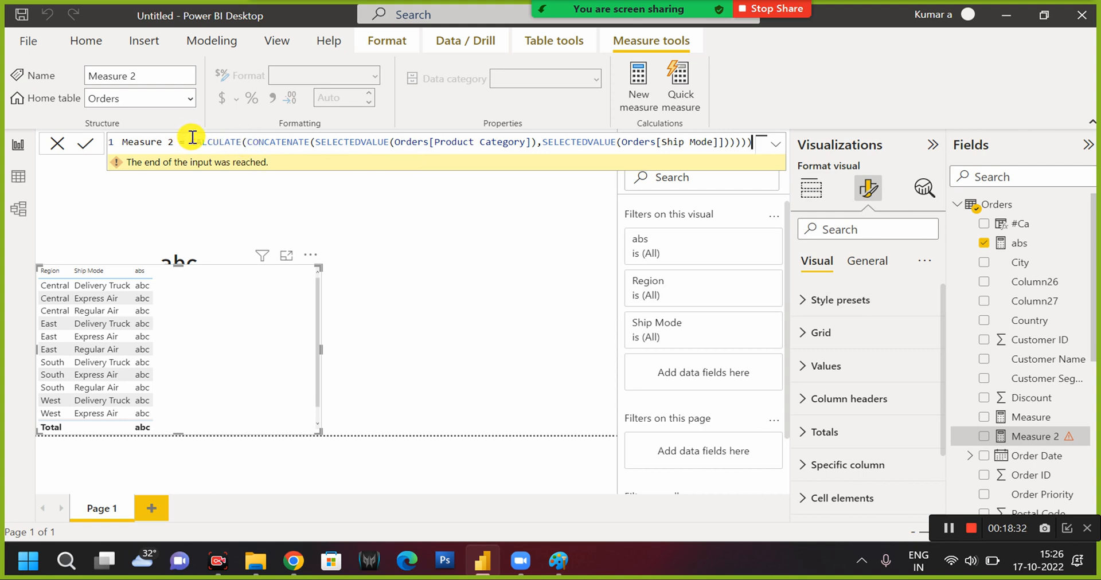
# Remove the CALCULATE function name from the formula and try committing the measure with adjusted closing parentheses.
pyautogui.moveTo(190, 142); pyautogui.dragTo(243, 143)
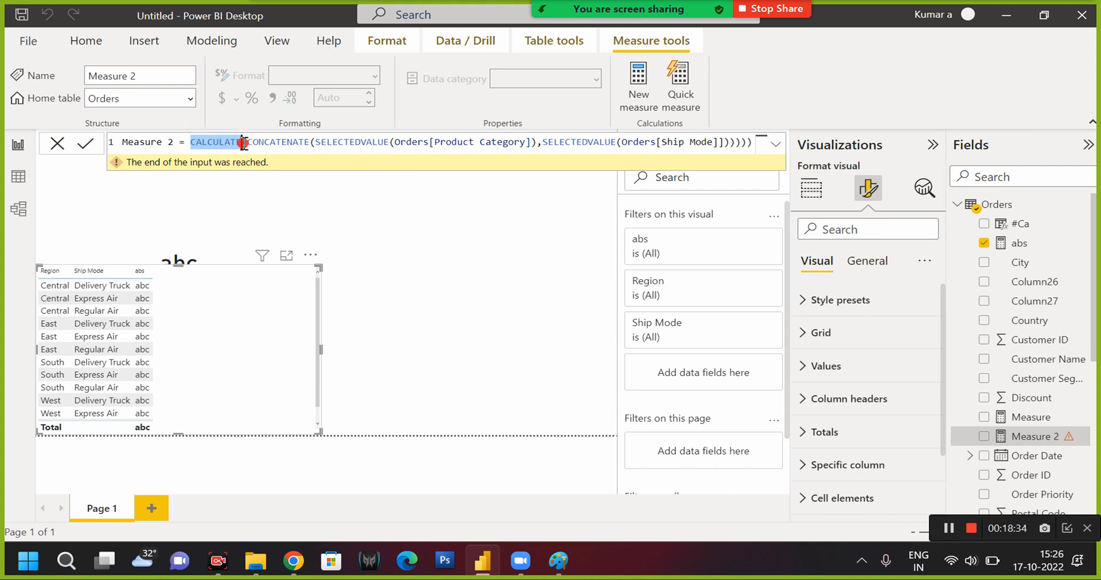
pyautogui.press('BackSpace')
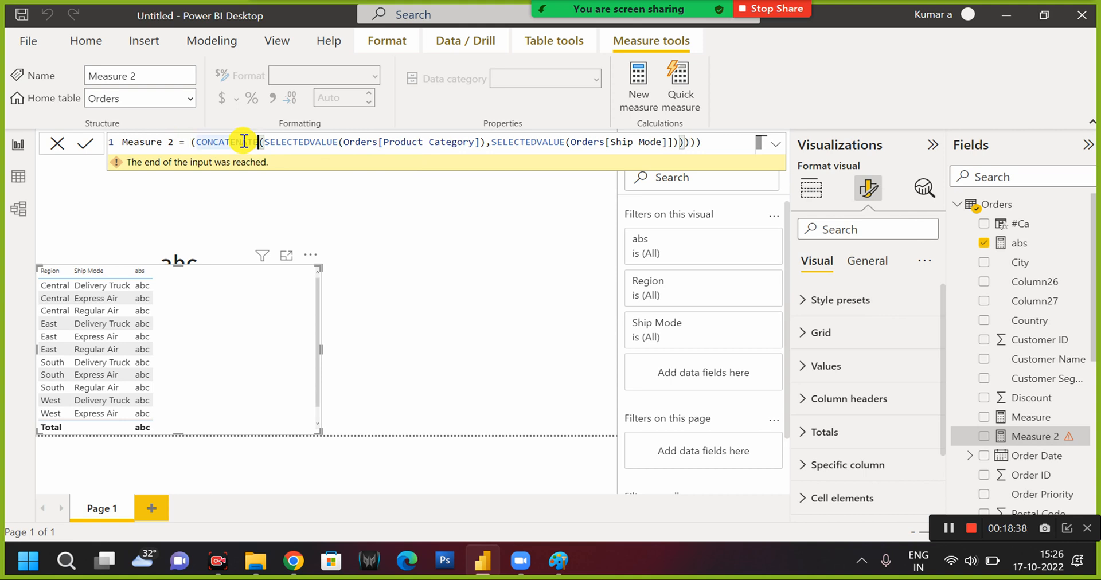
pyautogui.click(724, 152)
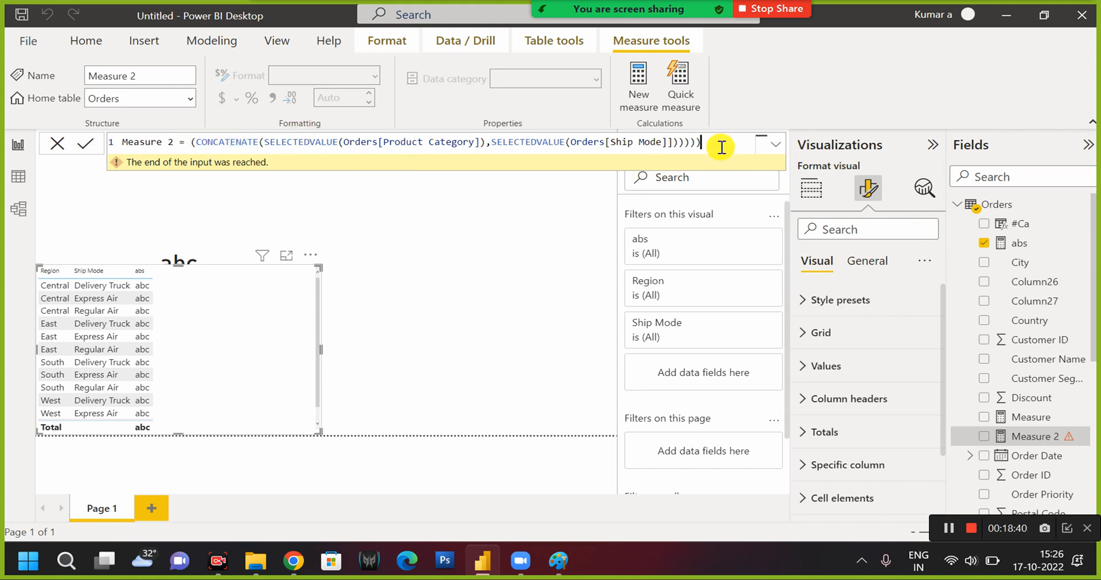
pyautogui.press('BackSpace')
pyautogui.press('Return')
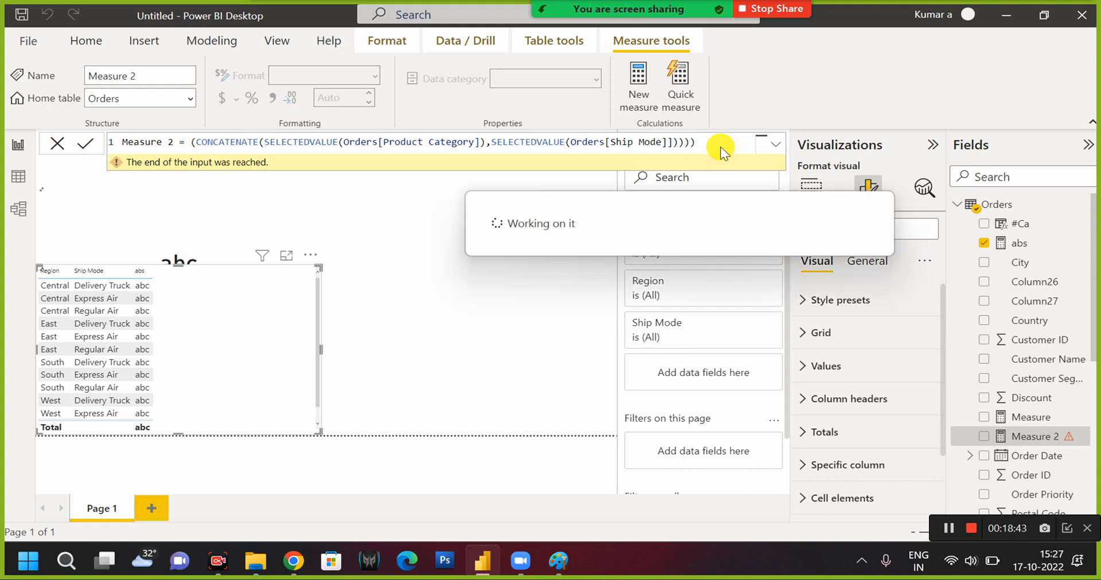
pyautogui.write('))')
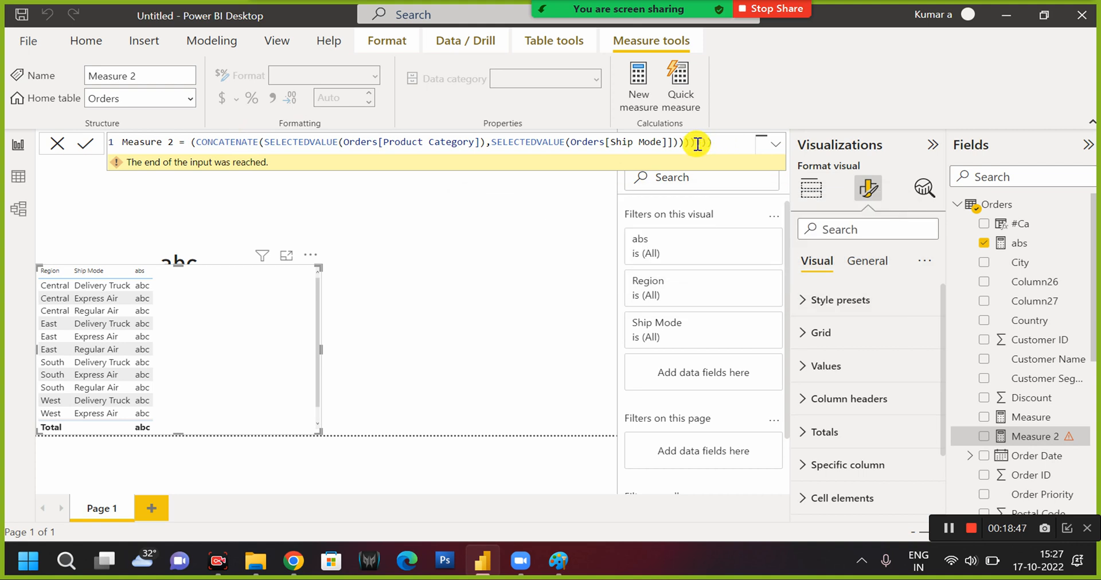
# Reduce the closing parentheses at the formula's end to two and delete the opening parenthesis before CONCATENATE.
pyautogui.moveTo(675, 143); pyautogui.dragTo(728, 144)
pyautogui.press('BackSpace')
pyautogui.write(')')
pyautogui.write(')')
pyautogui.doubleClick(201, 148)
pyautogui.press('Left')
pyautogui.press('BackSpace')
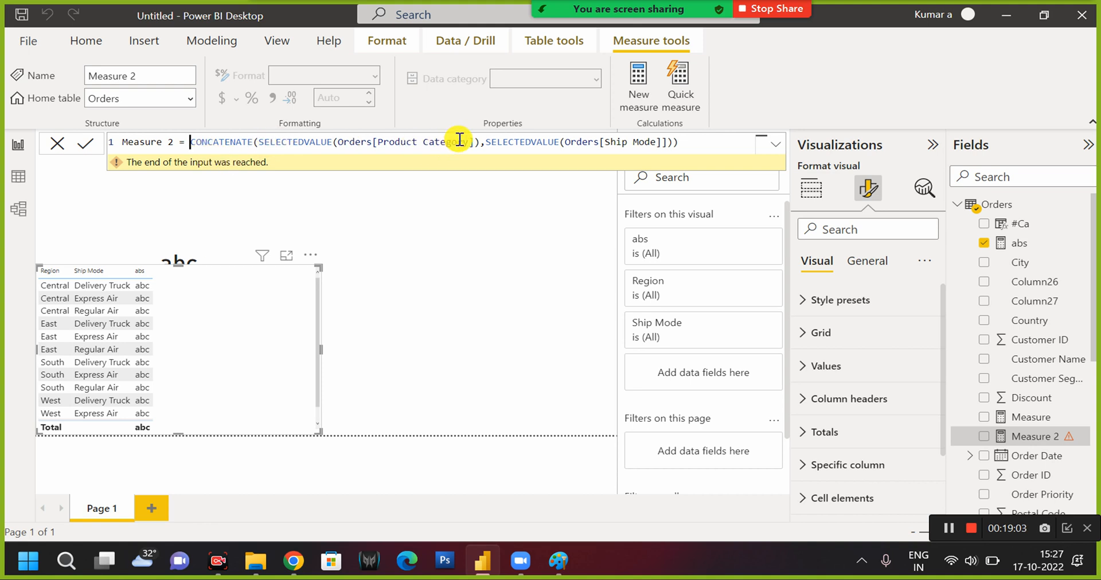
# Try to commit the CONCATENATE formula with one closing parenthesis, then add more closing parentheses at its end.
pyautogui.click(690, 140)
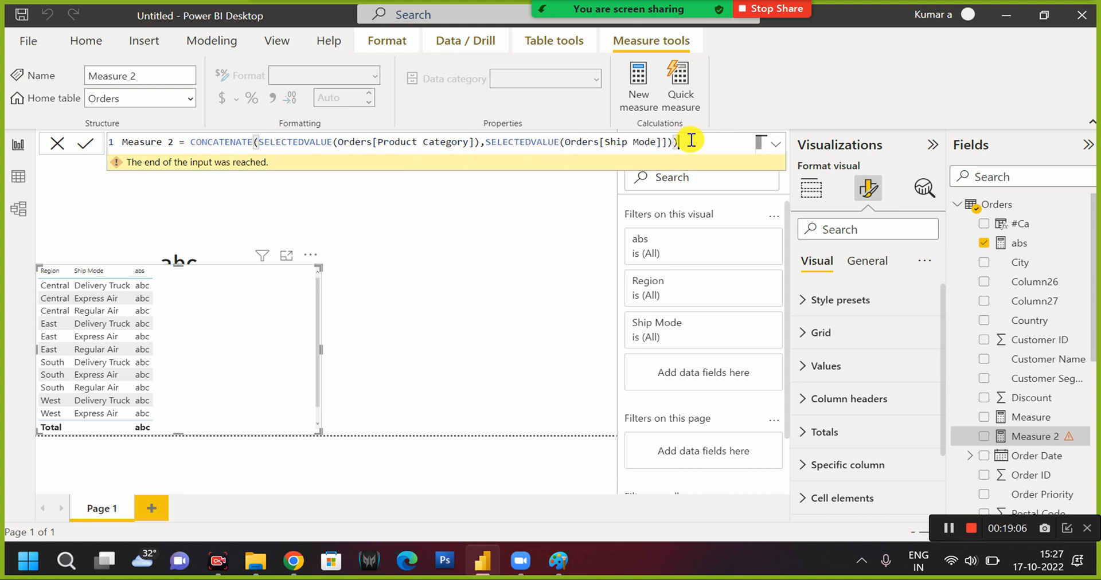
pyautogui.press('BackSpace')
pyautogui.click(691, 141)
pyautogui.press('Return')
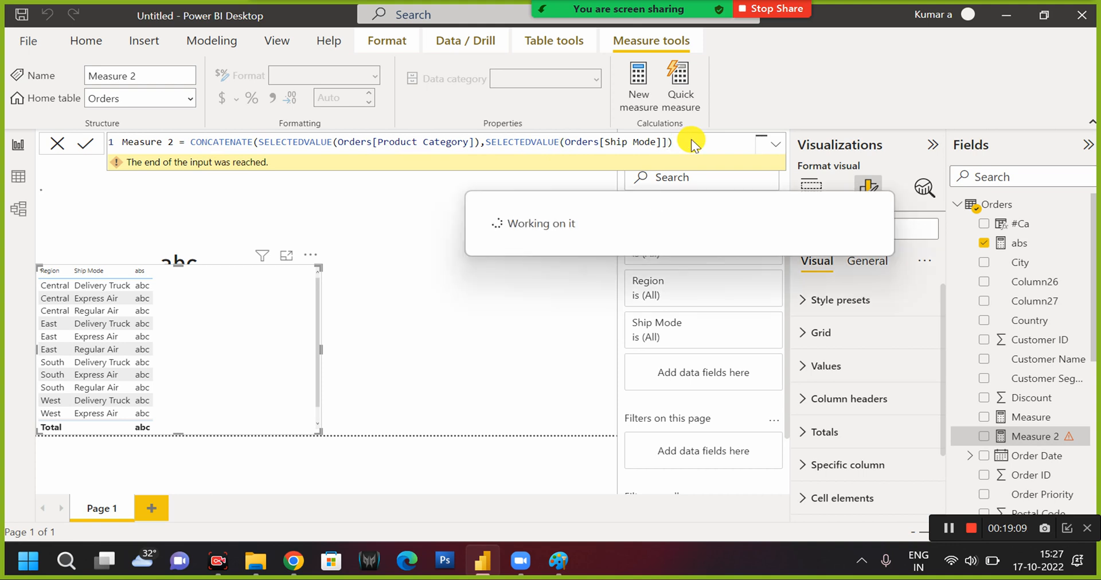
pyautogui.write(')')
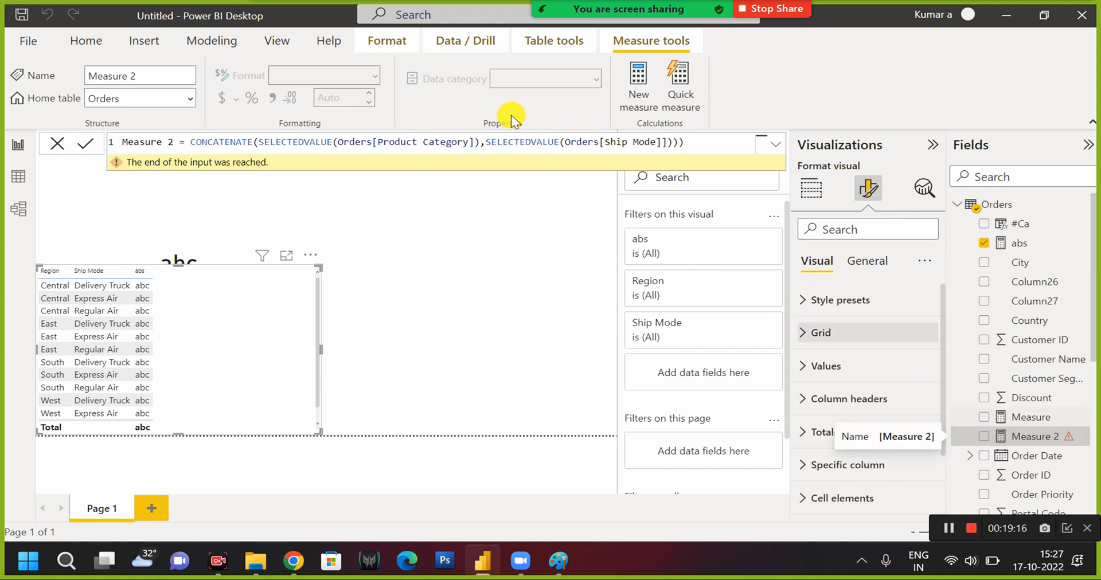
# Put an opening parenthesis before the second SELECTEDVALUE and try committing the formula with extra closing parentheses.
pyautogui.click(502, 143)
pyautogui.write('(')
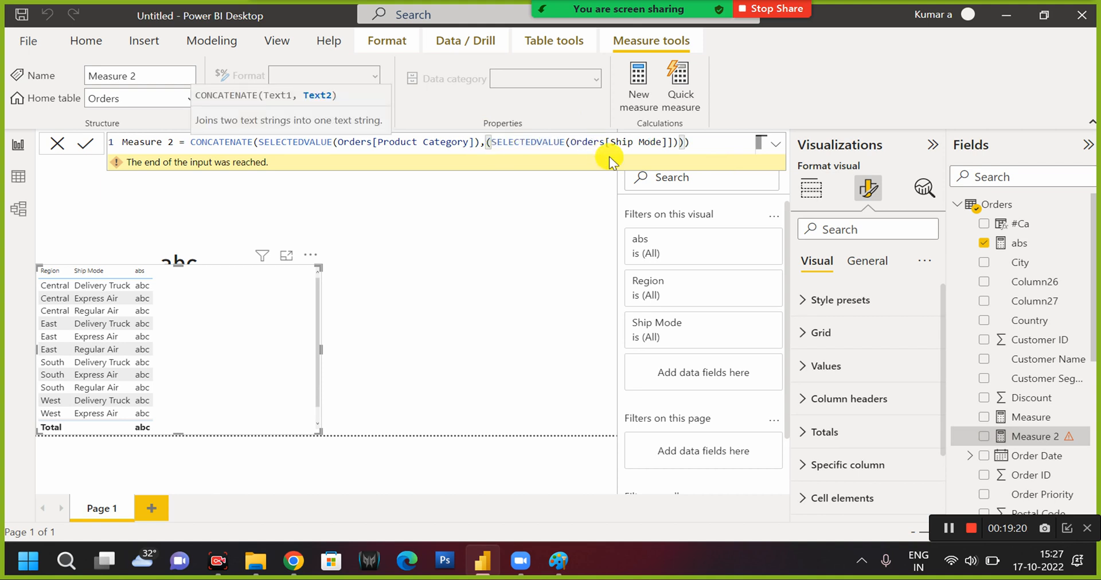
pyautogui.click(712, 149)
pyautogui.write(')')
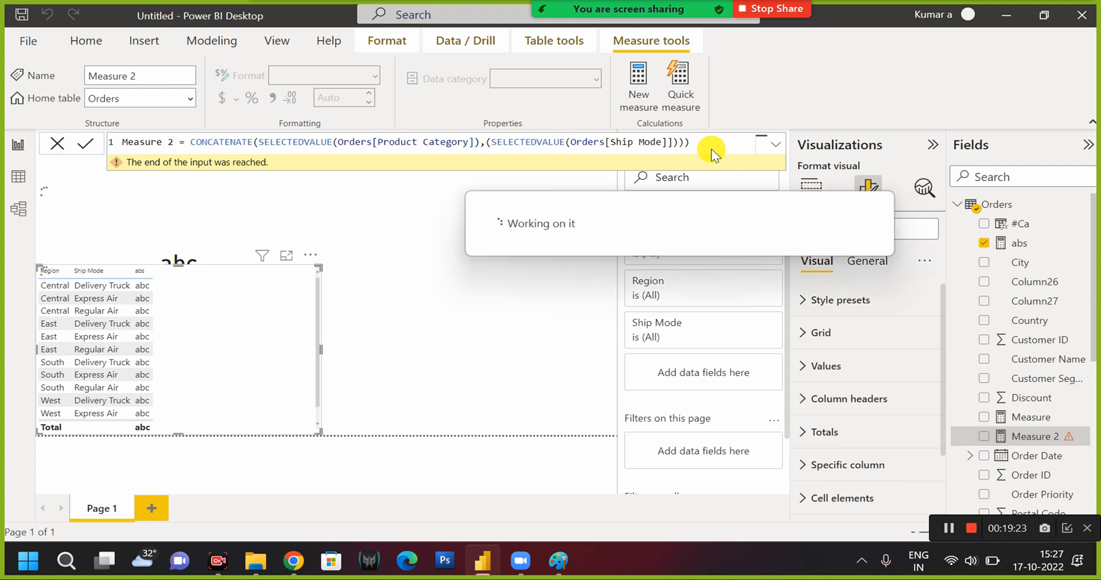
pyautogui.write('))')
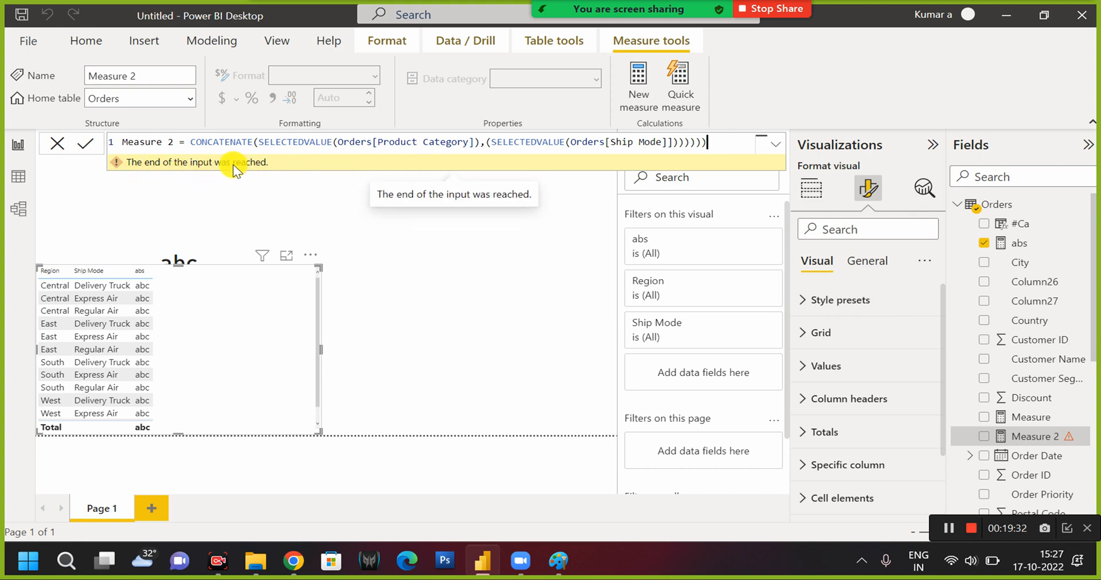
pyautogui.click(772, 150)
pyautogui.click(772, 150)
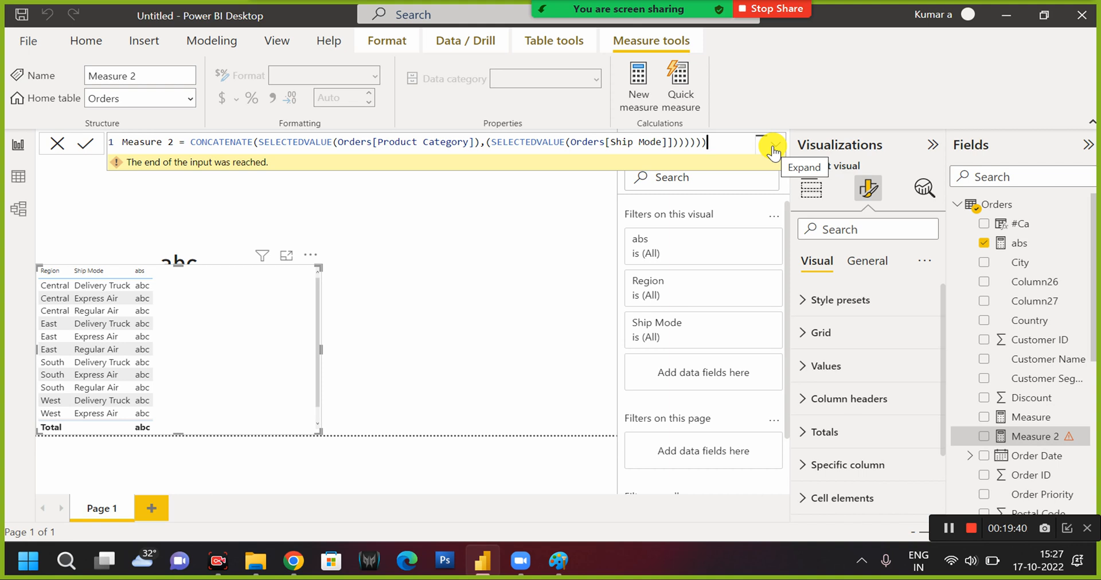
# Delete the CONCATENATE function name from the formula, keeping its opening parenthesis and both SELECTEDVALUE expressions.
pyautogui.moveTo(193, 142); pyautogui.dragTo(721, 140)
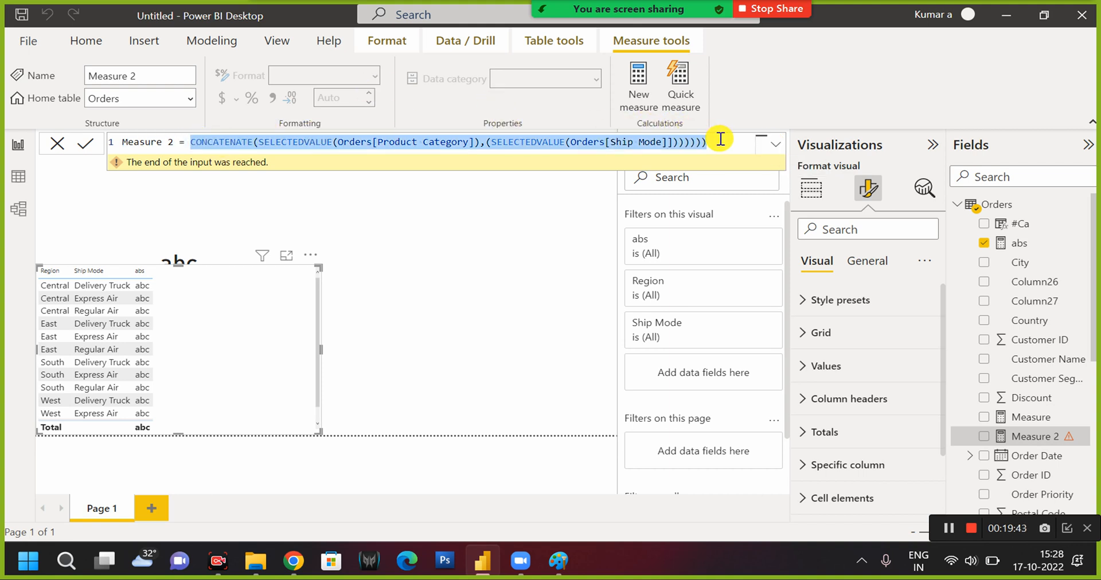
pyautogui.click(207, 140)
pyautogui.press('BackSpace')
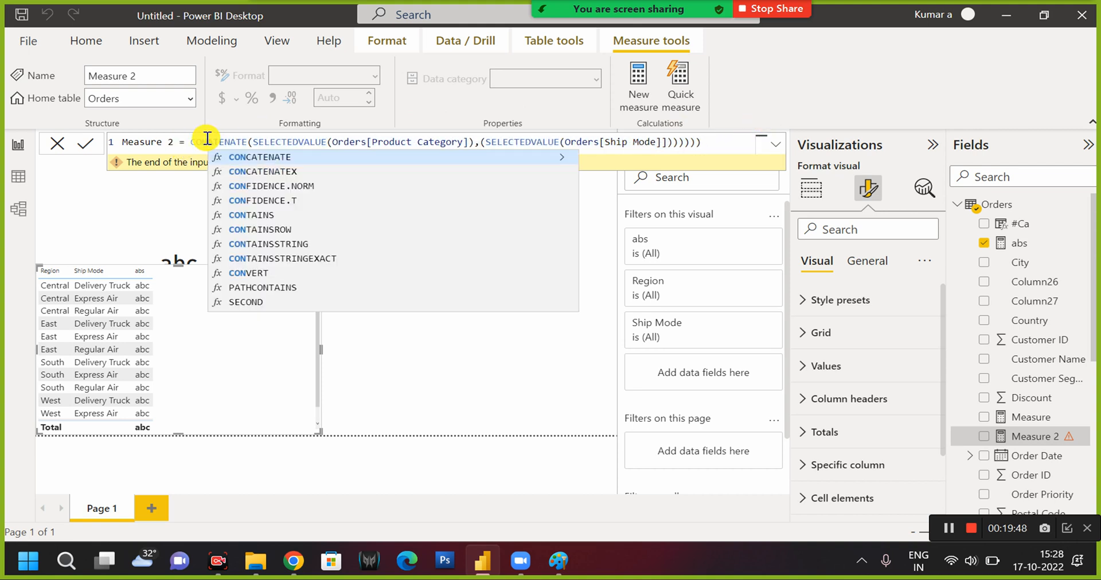
pyautogui.press('BackSpace')
pyautogui.press('BackSpace')
pyautogui.press('BackSpace')
pyautogui.press('Delete')
pyautogui.press('Delete')
pyautogui.press('Delete')
pyautogui.press('Delete')
pyautogui.press('Delete')
pyautogui.press('Delete')
pyautogui.press('Delete')
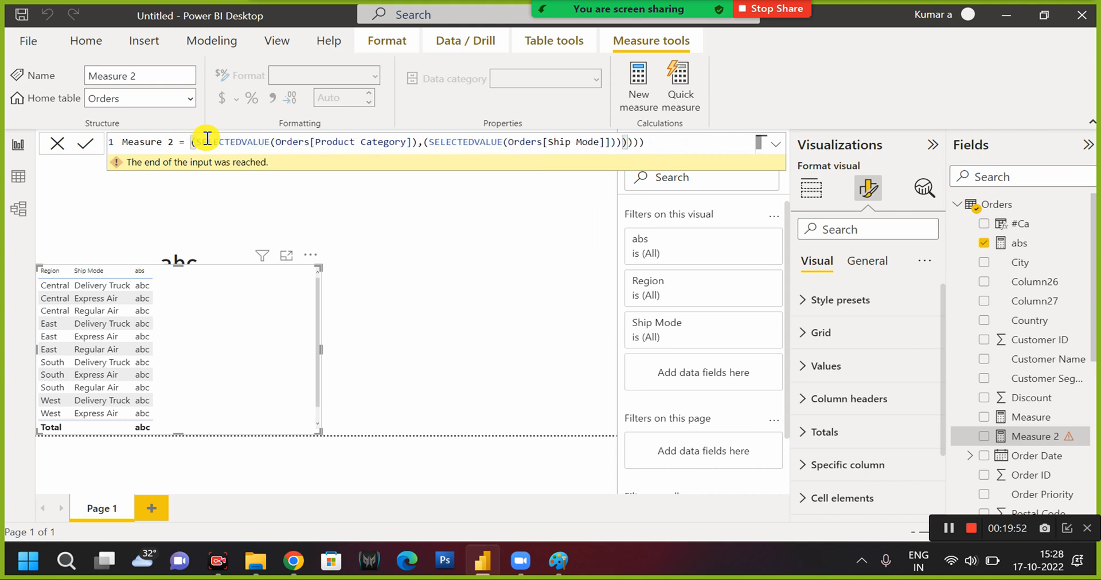
# Replace the comma between the two SELECTEDVALUE expressions with an & operator, followed by an opening parenthesis.
pyautogui.click(426, 142)
pyautogui.press('BackSpace')
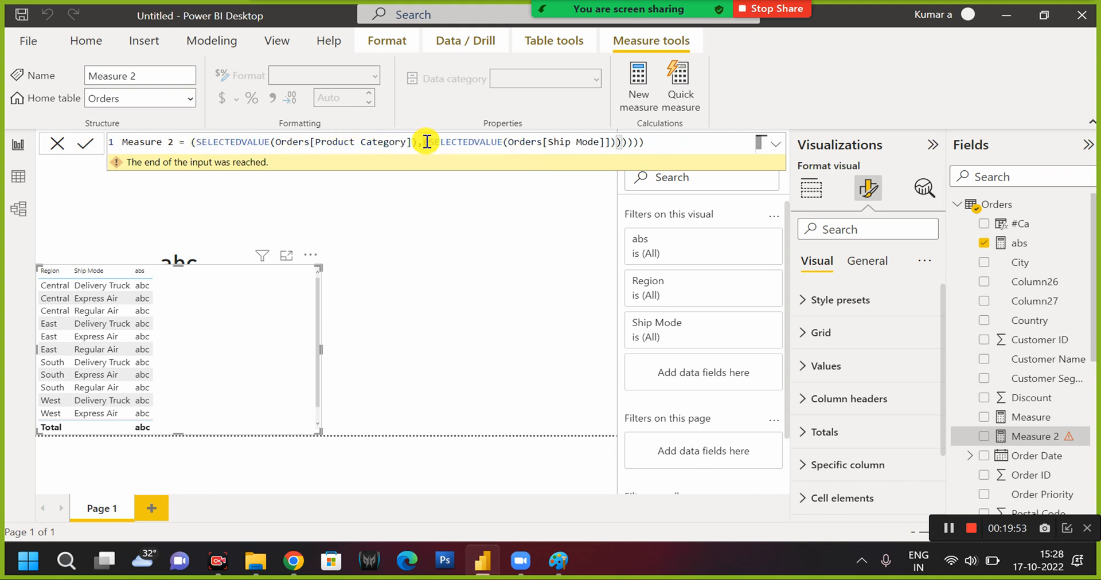
pyautogui.press('BackSpace')
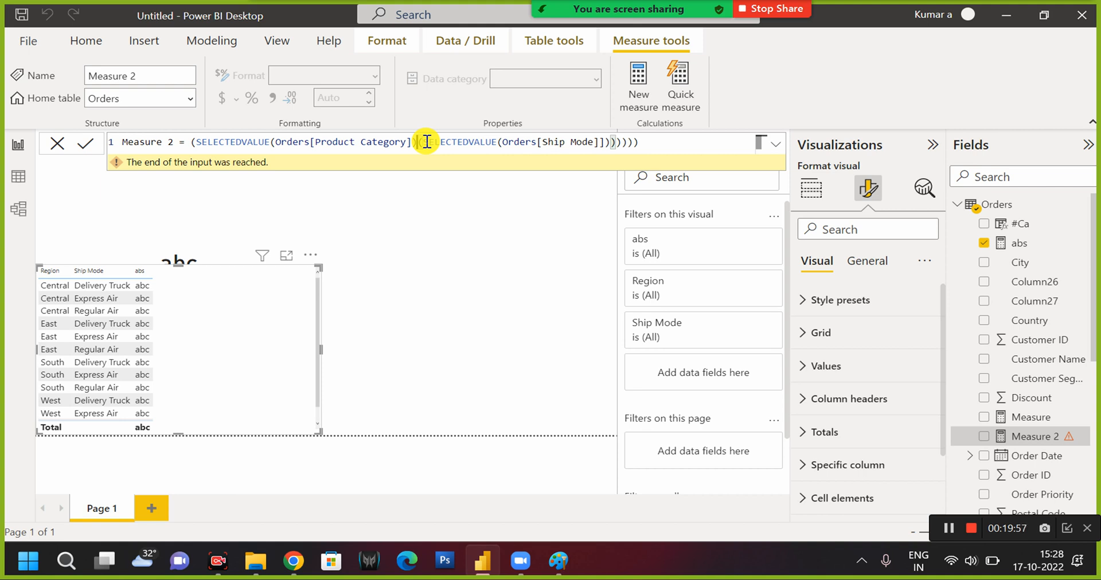
pyautogui.write('&(')
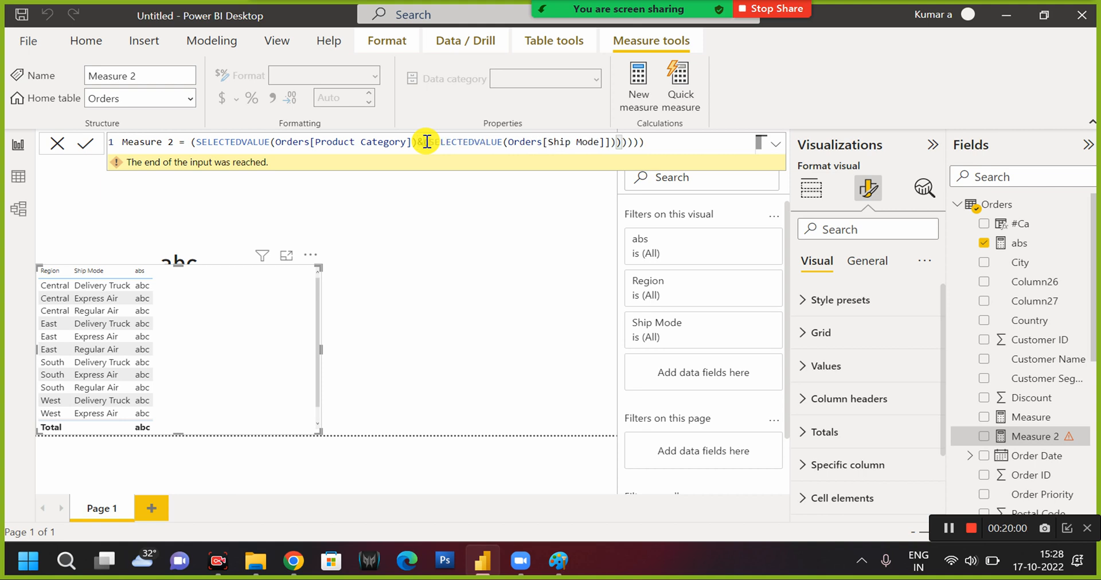
# Adjust the closing parentheses of the & formula, try to commit it, and try to add Measure 2 to the table.
pyautogui.click(684, 142)
pyautogui.press('BackSpace')
pyautogui.press('BackSpace')
pyautogui.press('BackSpace')
pyautogui.press('BackSpace')
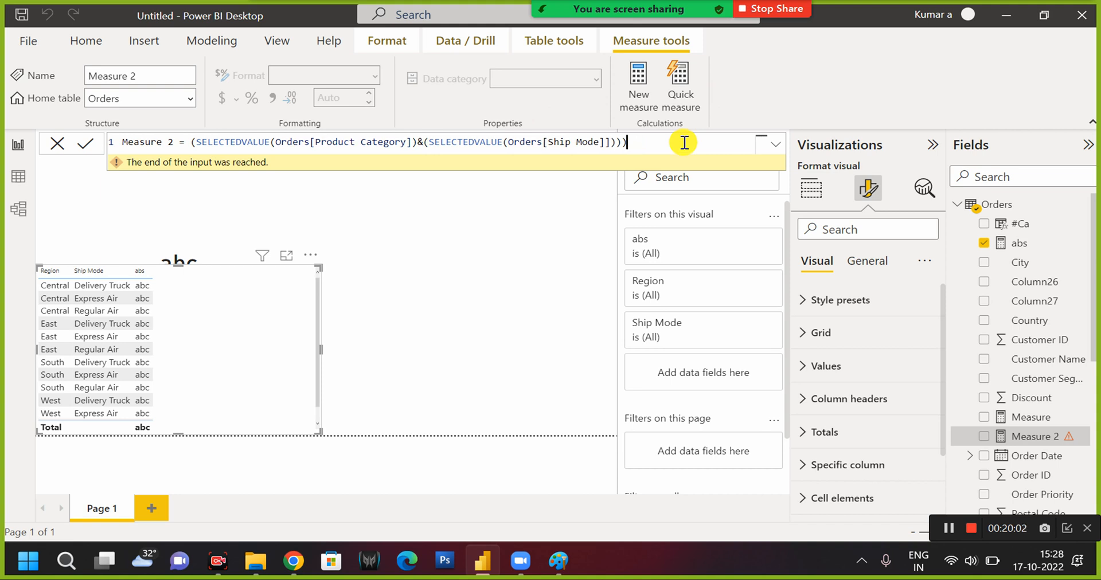
pyautogui.press('Return')
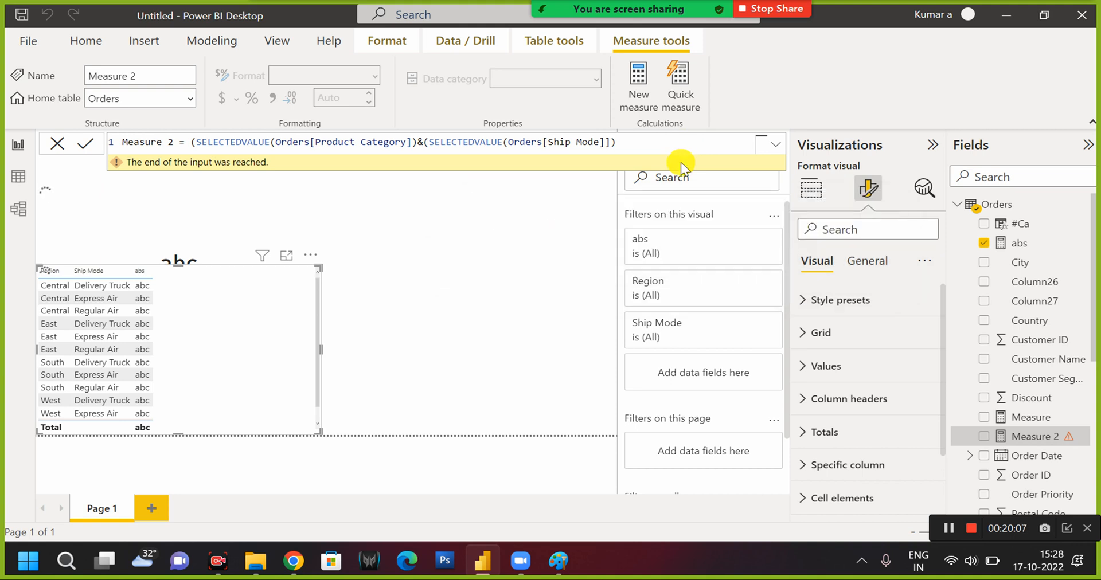
pyautogui.write(')))')
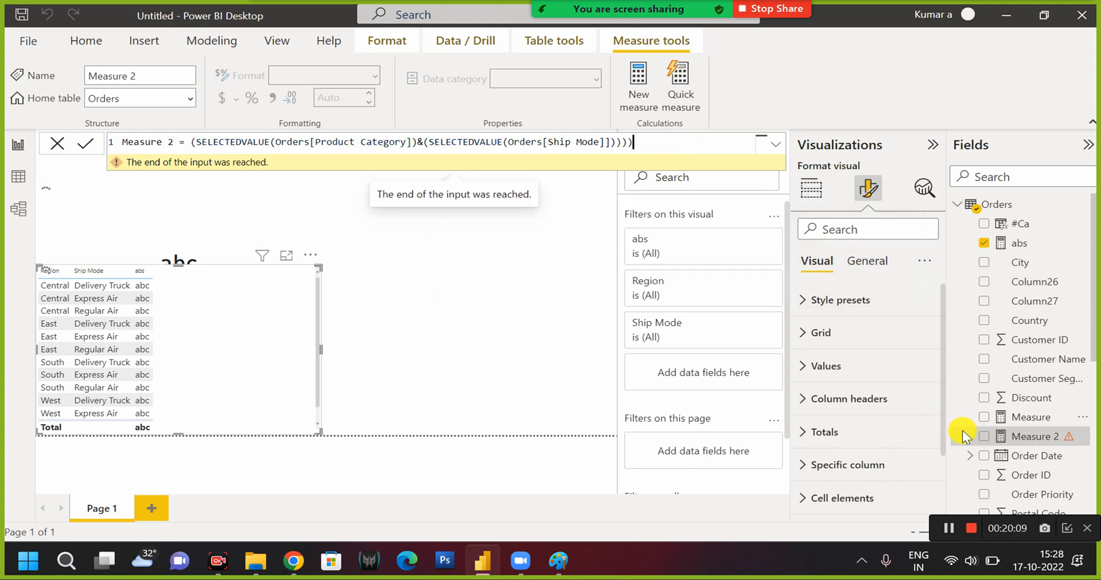
pyautogui.click(198, 139)
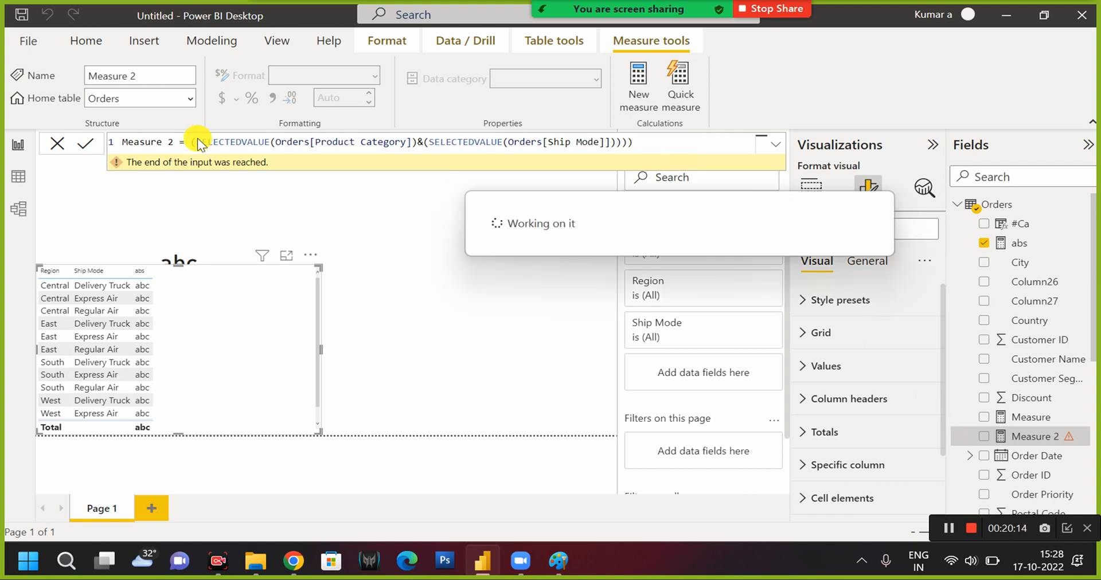
pyautogui.click(985, 440)
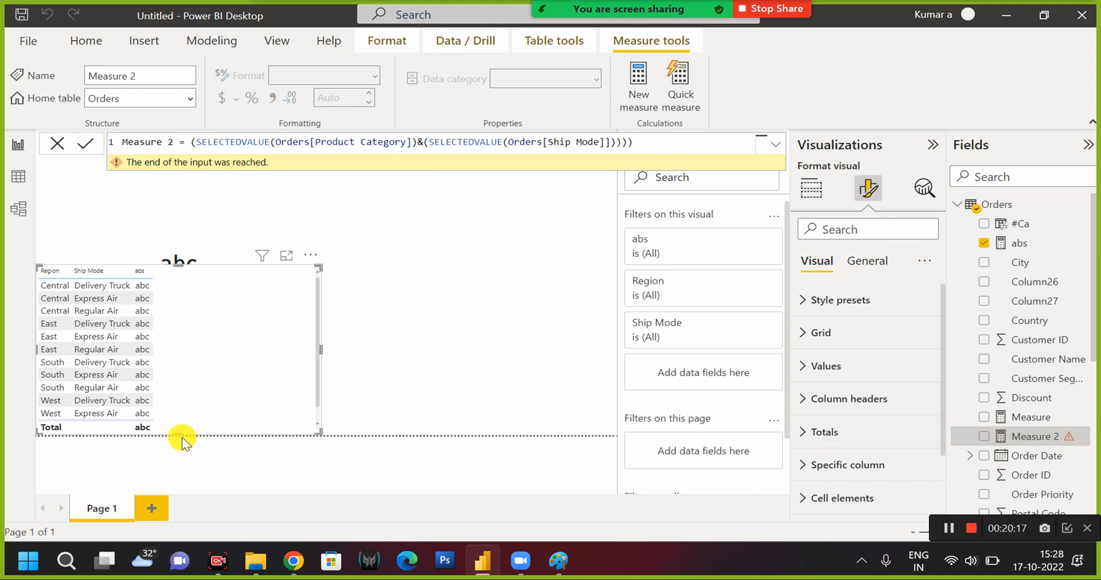
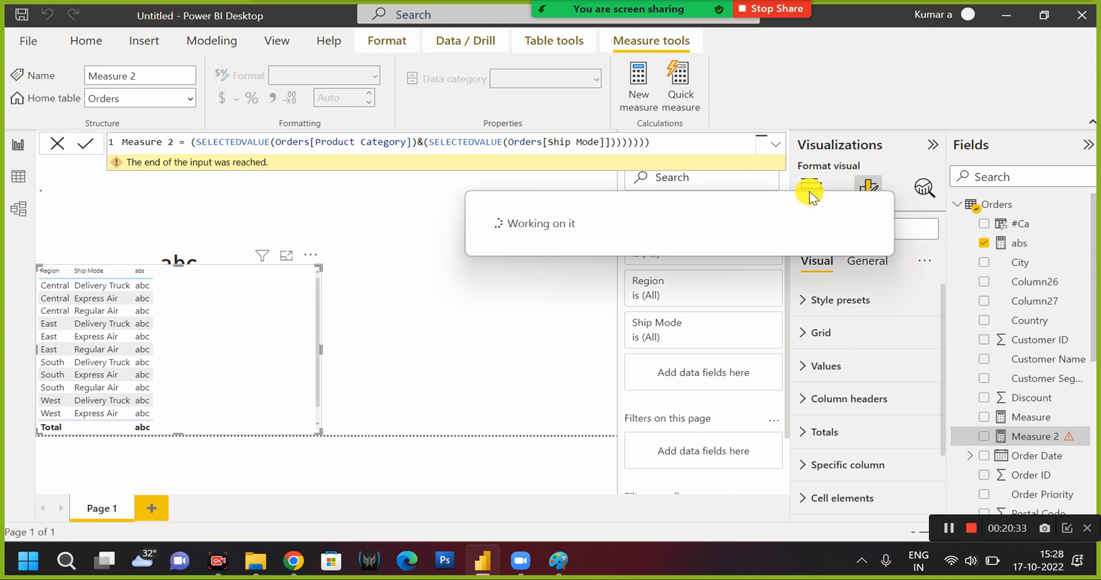
pyautogui.write(')))')
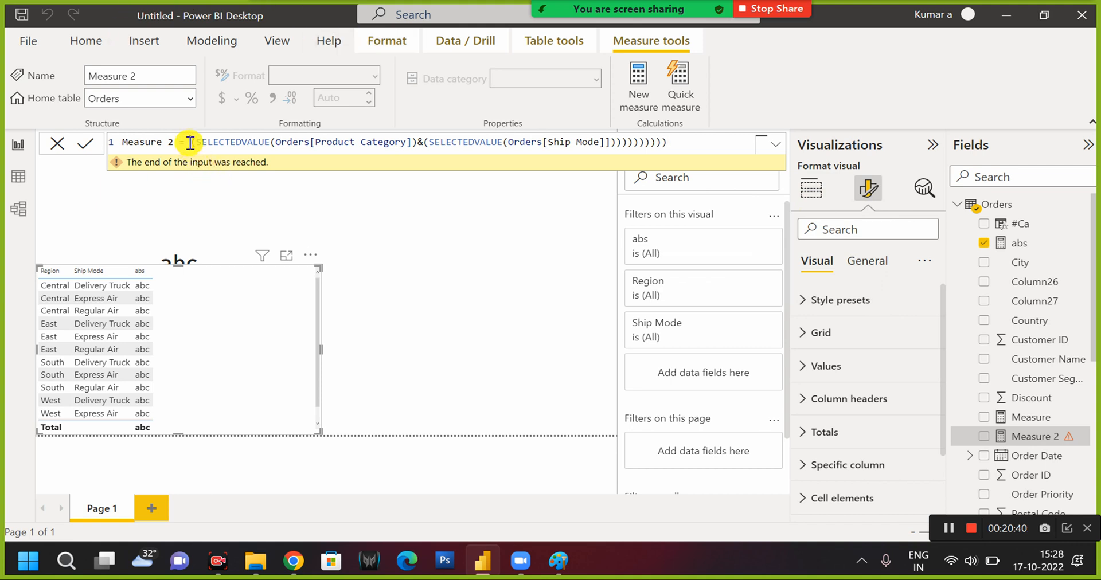
pyautogui.moveTo(188, 143); pyautogui.dragTo(646, 152)
pyautogui.hotkey('shift', 'Home')
pyautogui.press('BackSpace')
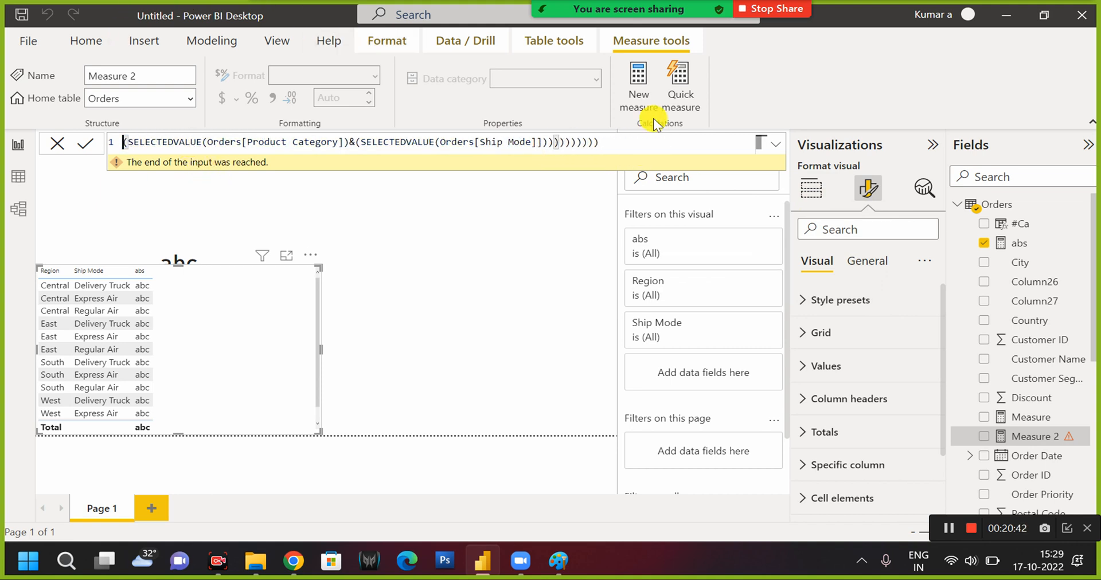
pyautogui.click(57, 144)
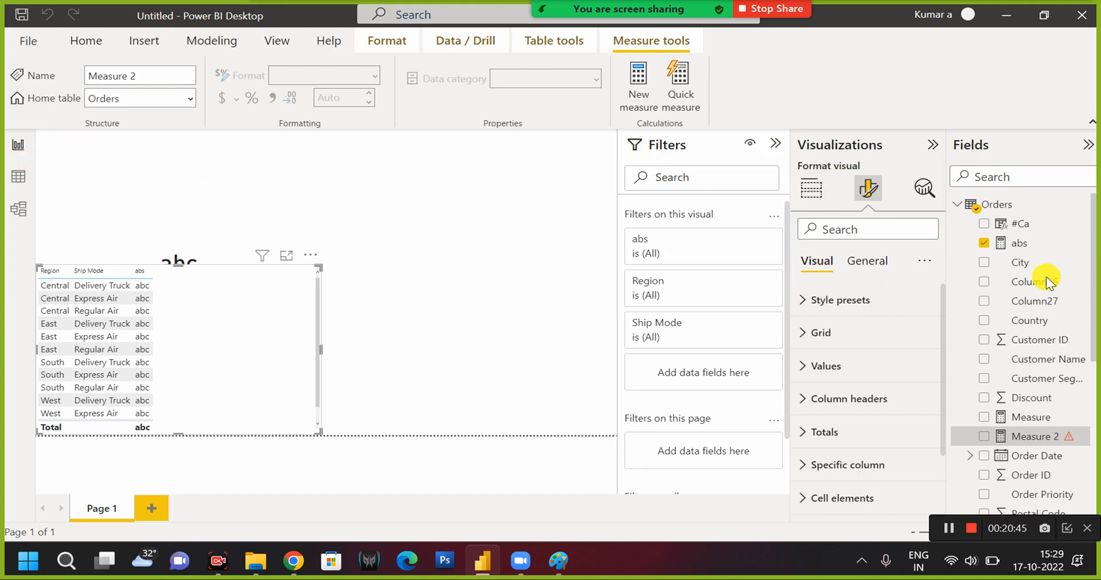
# Extend the #Ca column formula with &Orders[Ship Mode], commit it, and add #Ca to the table.
pyautogui.click(1025, 226)
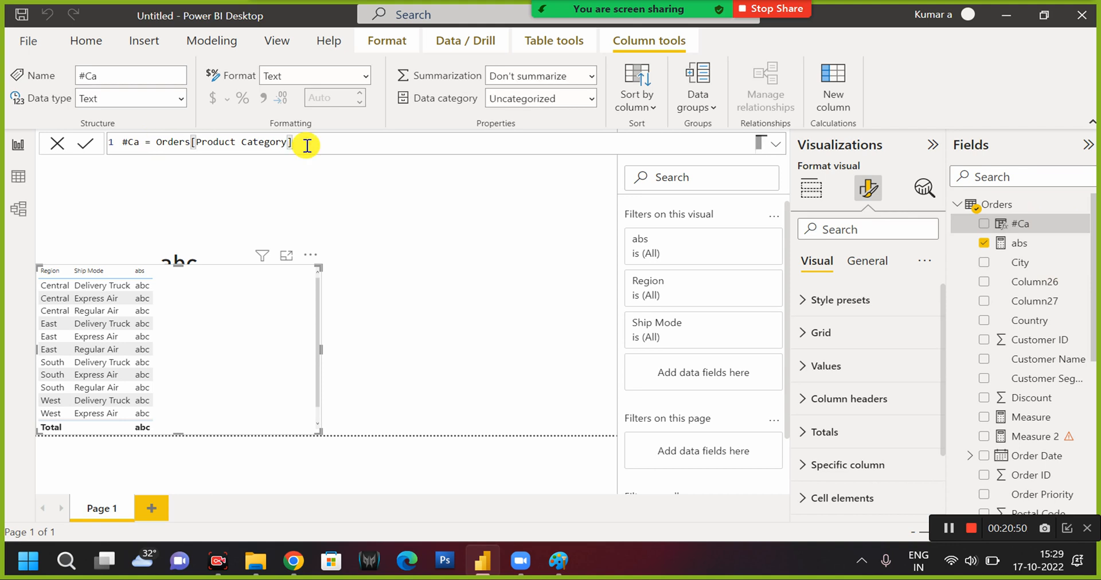
pyautogui.write('&Shi')
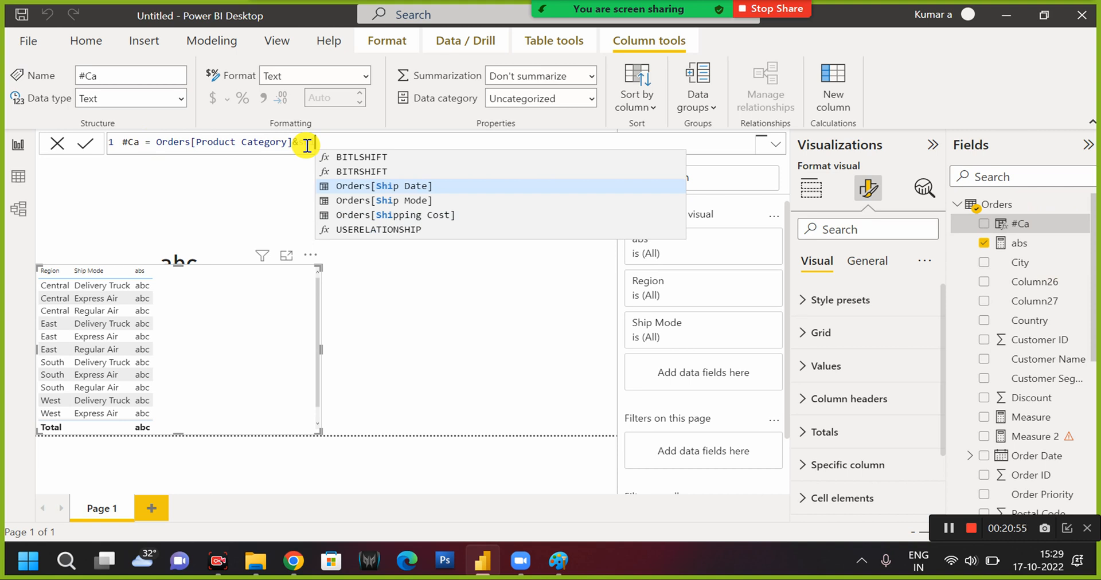
pyautogui.press('Down')
pyautogui.press('Tab')
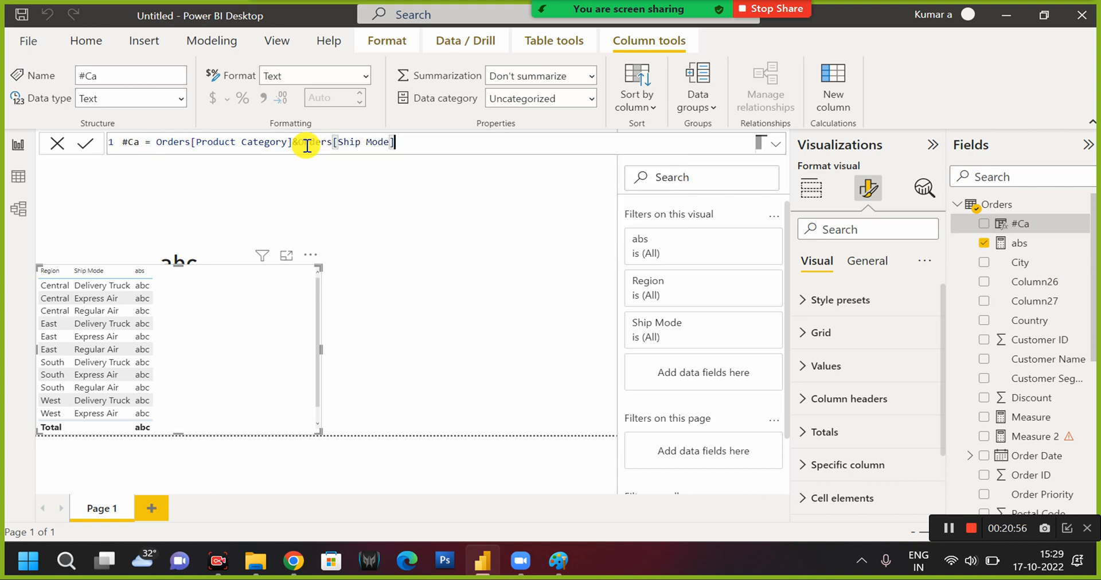
pyautogui.press('Return')
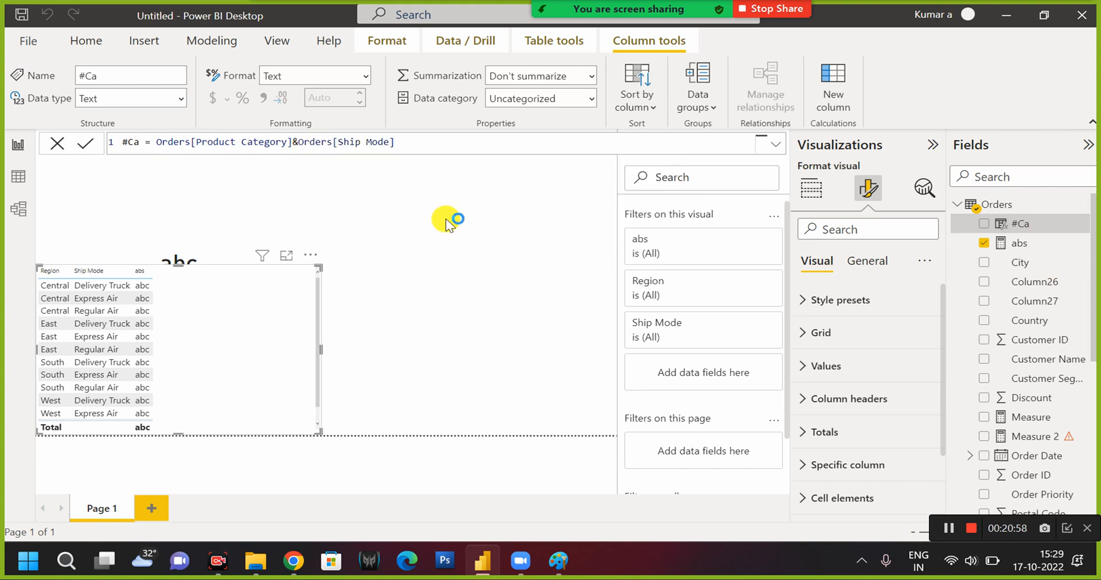
pyautogui.click(985, 224)
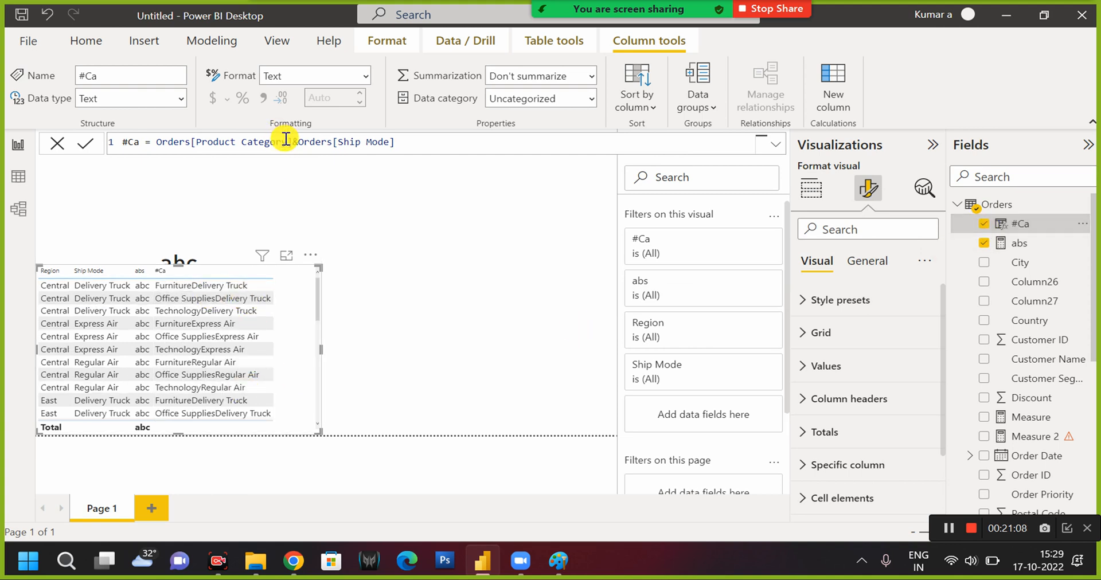
# Move the #Ca column's & expression onto a second line, leaving the first line free after the equals sign.
pyautogui.click(155, 142)
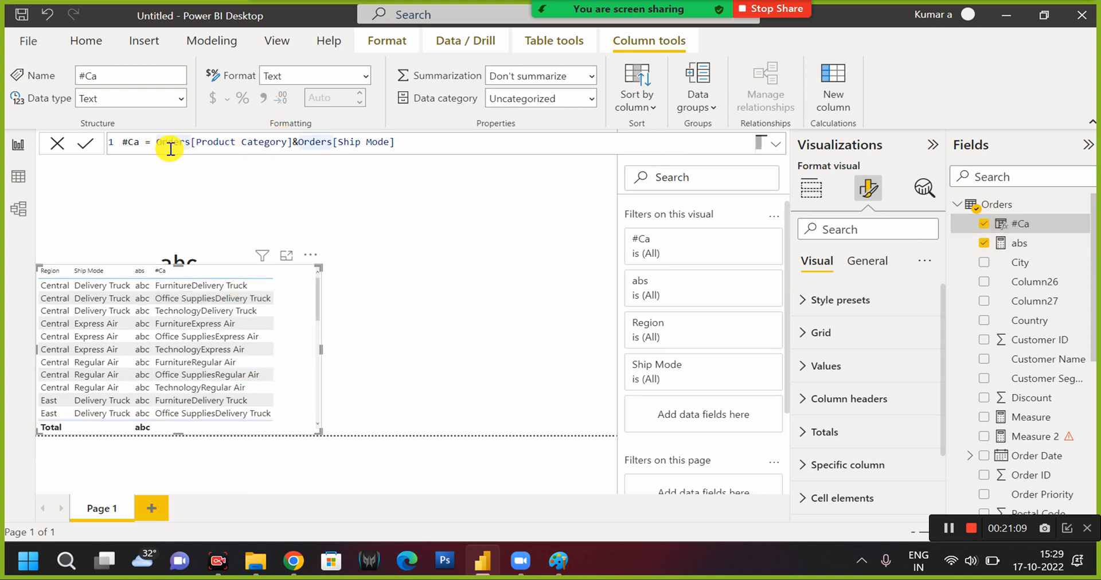
pyautogui.hotkey('shift', 'Return')
pyautogui.click(175, 145)
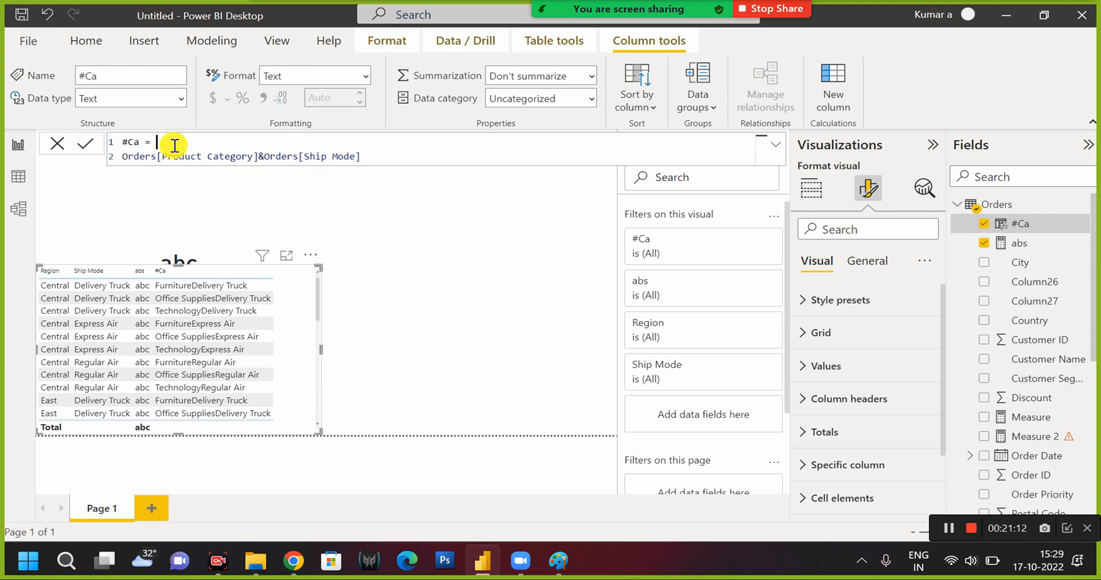
# Start a CONCATENATE function on the first line of #Ca with Orders[Product Category] as its first text argument.
pyautogui.write('con')
pyautogui.press('Tab')
pyautogui.write('cs')
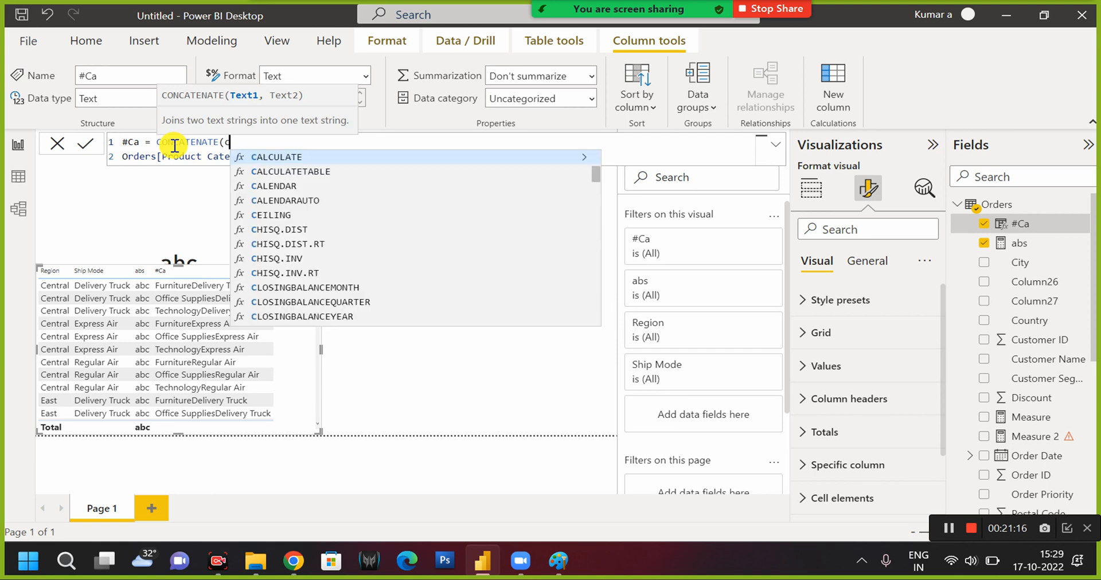
pyautogui.press('BackSpace')
pyautogui.press('BackSpace')
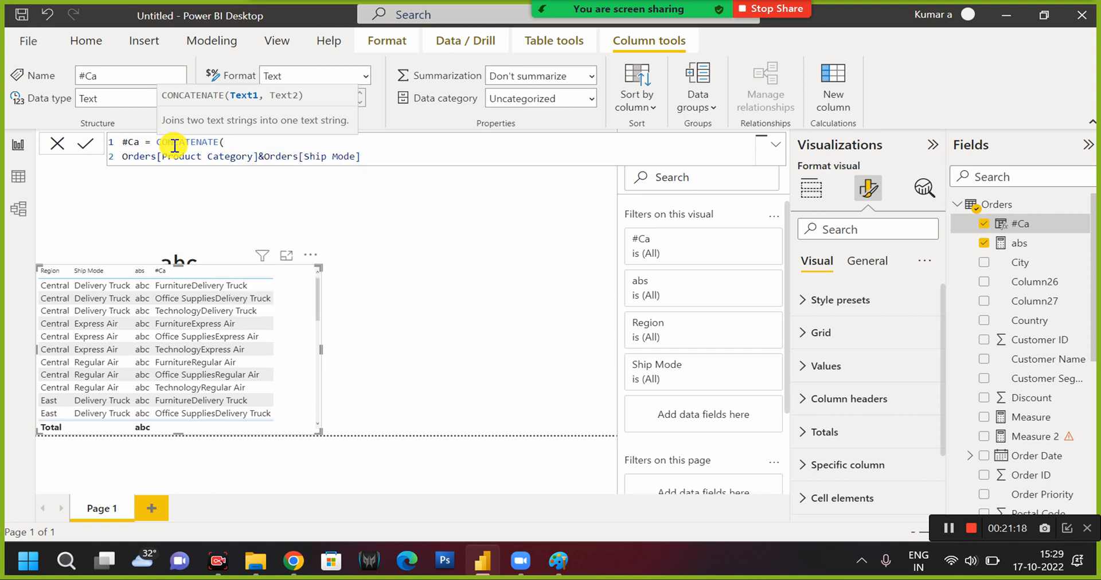
pyautogui.write('cate')
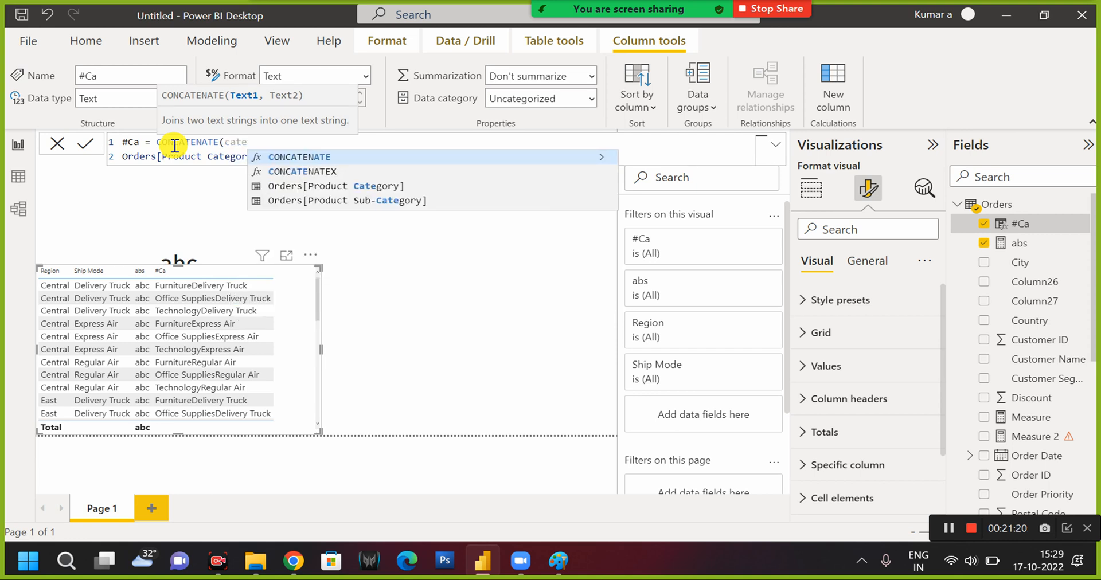
pyautogui.press('Down')
pyautogui.press('Down')
pyautogui.press('Tab')
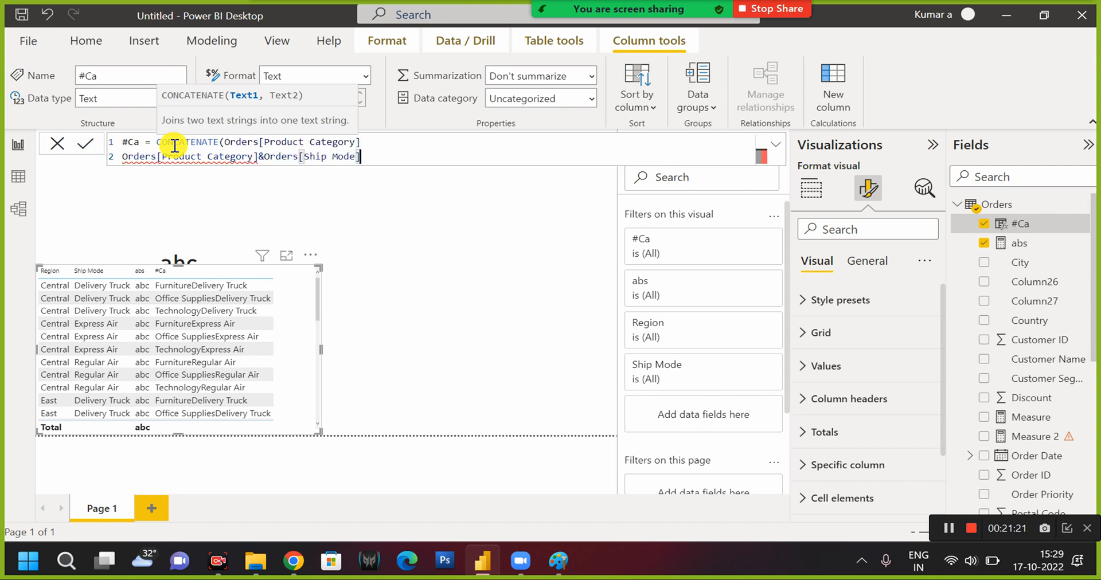
# Comment out the & expression on the second line of the #Ca formula with --.
pyautogui.press('Left')
pyautogui.press('Left')
pyautogui.press('Left')
pyautogui.press('Left')
pyautogui.press('Left')
pyautogui.press('Left')
pyautogui.press('Left')
pyautogui.press('Left')
pyautogui.press('Left')
pyautogui.press('Left')
pyautogui.press('Left')
pyautogui.press('Left')
pyautogui.press('Left')
pyautogui.press('Left')
pyautogui.press('Left')
pyautogui.press('Left')
pyautogui.press('Left')
pyautogui.press('Left')
pyautogui.press('Left')
pyautogui.press('Left')
pyautogui.press('Left')
pyautogui.press('Left')
pyautogui.press('Left')
pyautogui.press('Left')
pyautogui.press('Left')
pyautogui.press('Left')
pyautogui.press('Left')
pyautogui.press('Left')
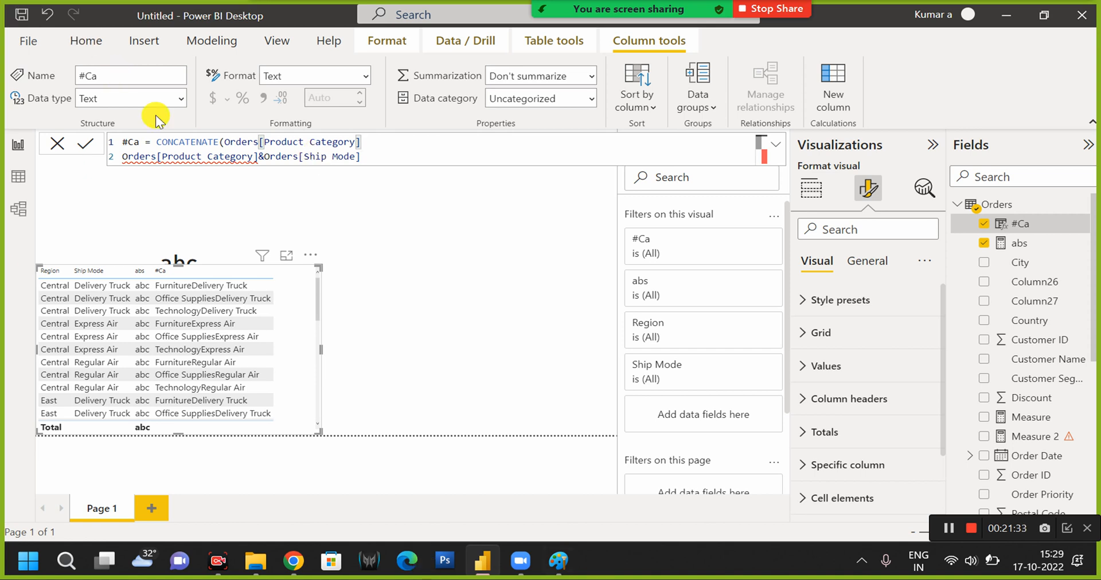
pyautogui.click(127, 156)
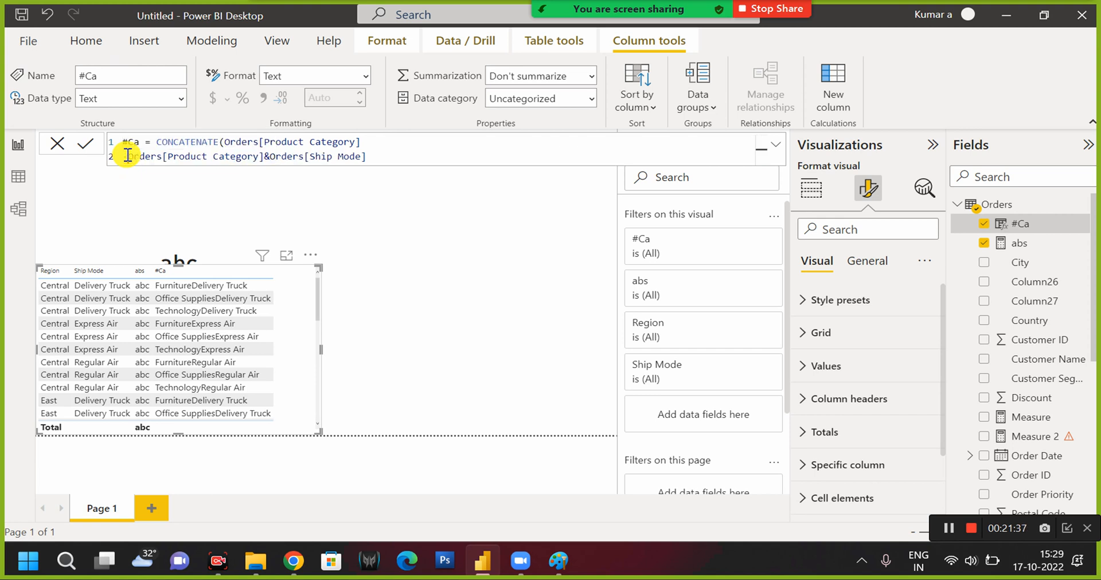
pyautogui.write('--')
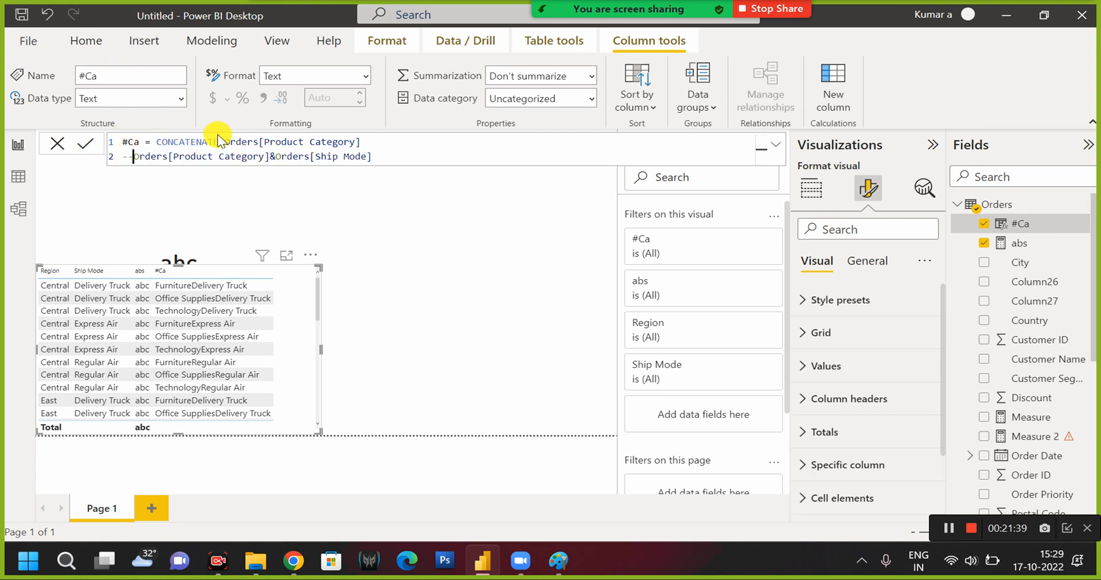
# Add Orders[Ship Mode] as the second CONCATENATE argument, close the parenthesis, and commit the #Ca formula.
pyautogui.click(370, 141)
pyautogui.write(',')
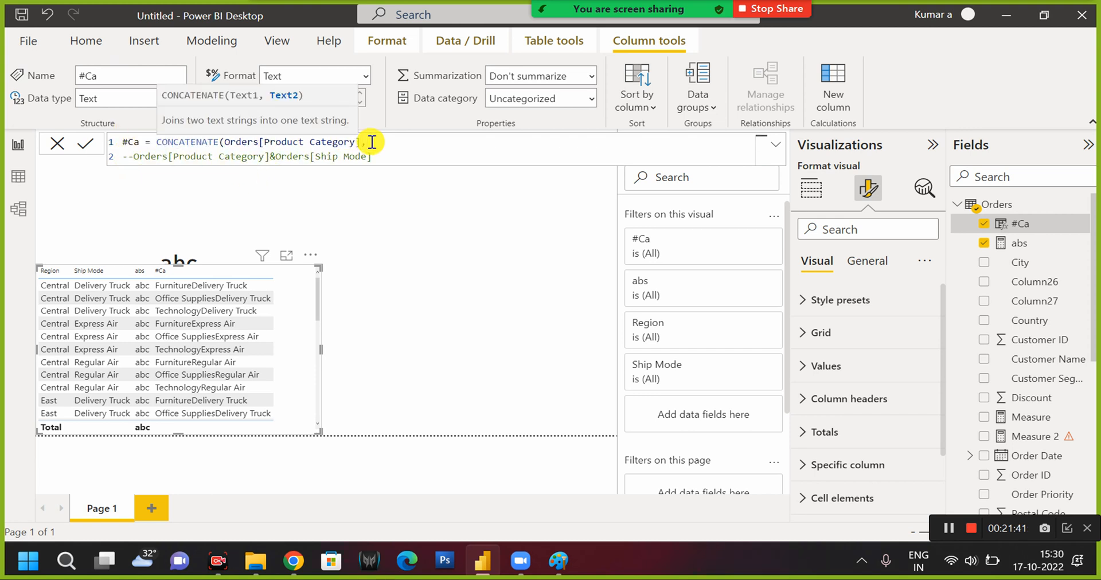
pyautogui.write('ship')
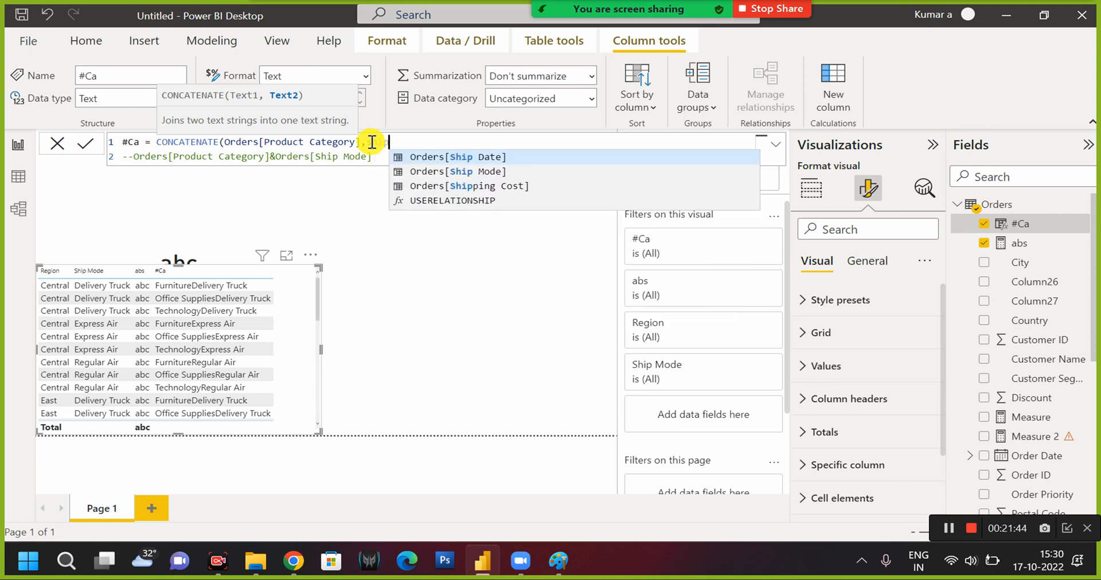
pyautogui.press('Down')
pyautogui.press('Tab')
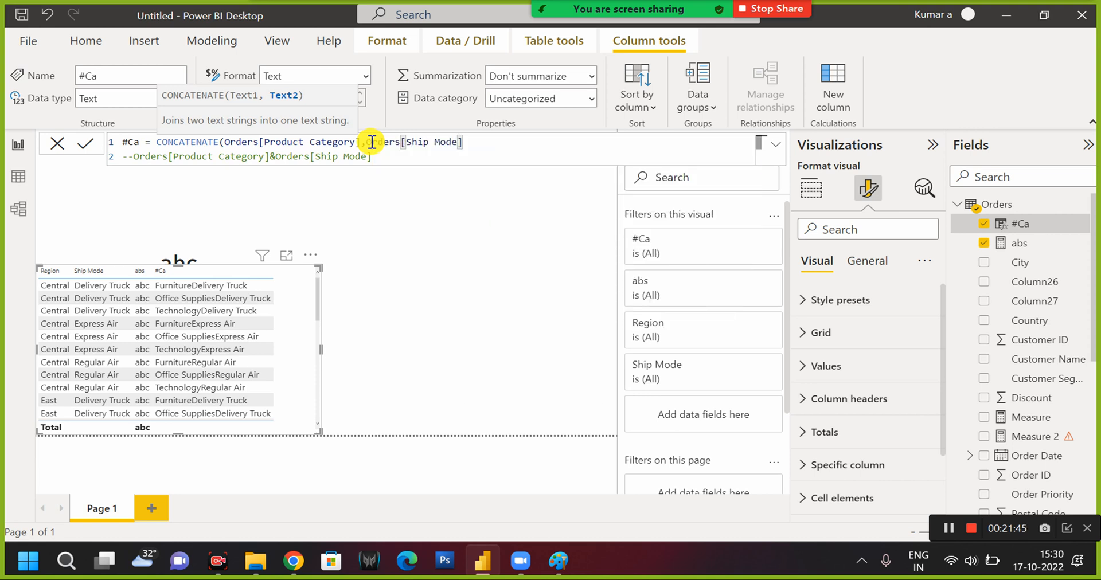
pyautogui.write(')')
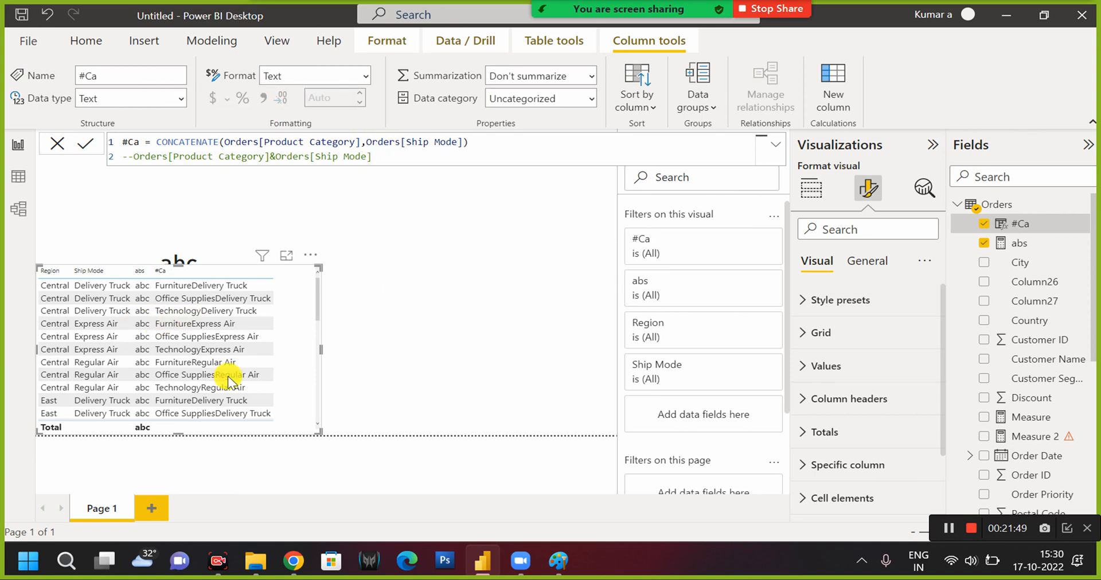
pyautogui.click(236, 304)
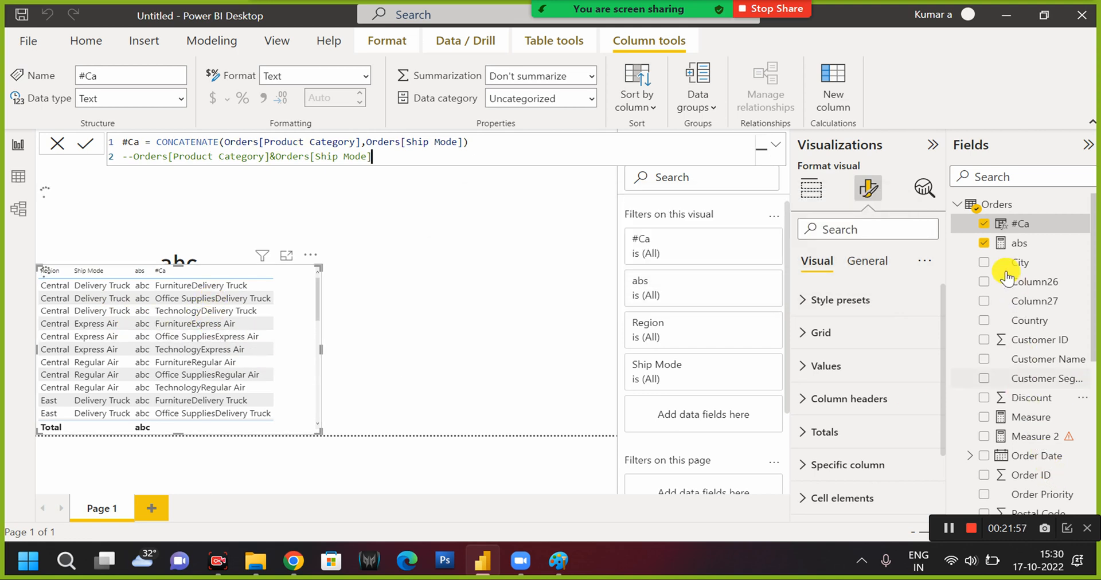
# Append a comma after the CONCATENATE expression and nest it as the first argument of an outer CONCATENATE function.
pyautogui.scroll(-5, 1007, 278)
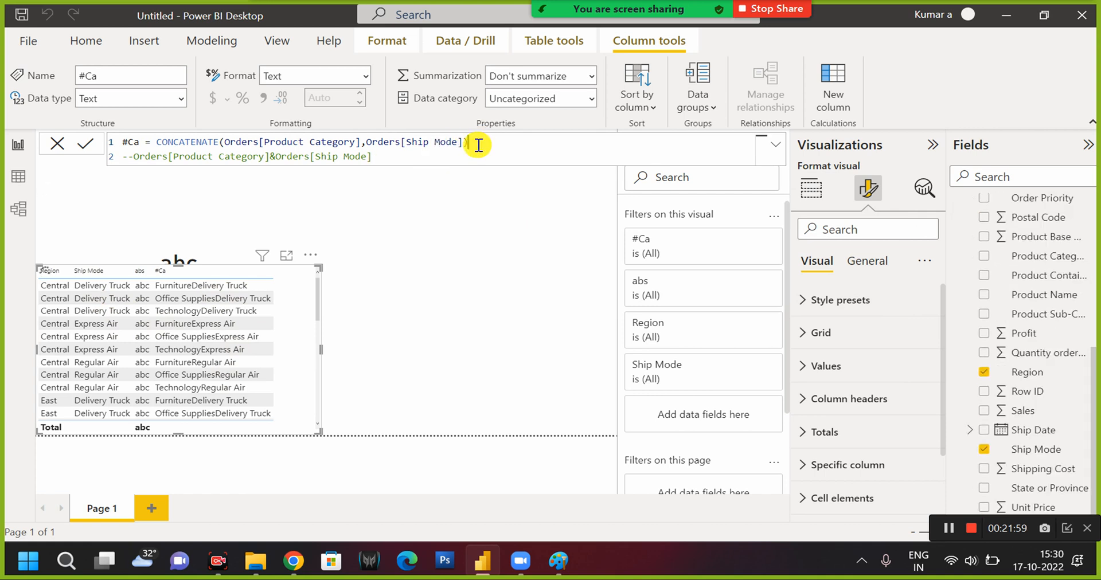
pyautogui.write(',')
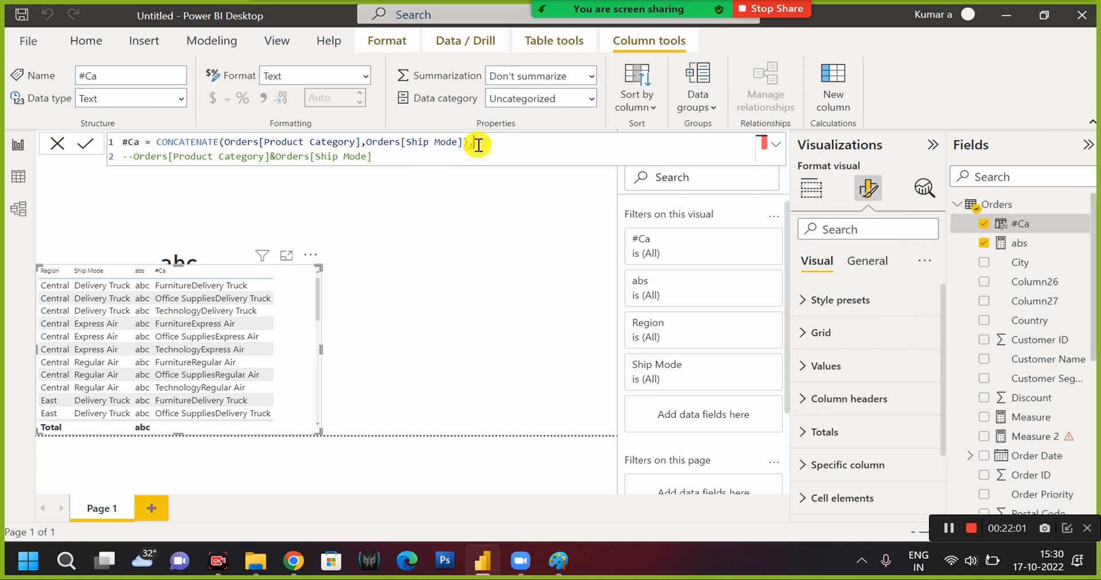
pyautogui.doubleClick(173, 147)
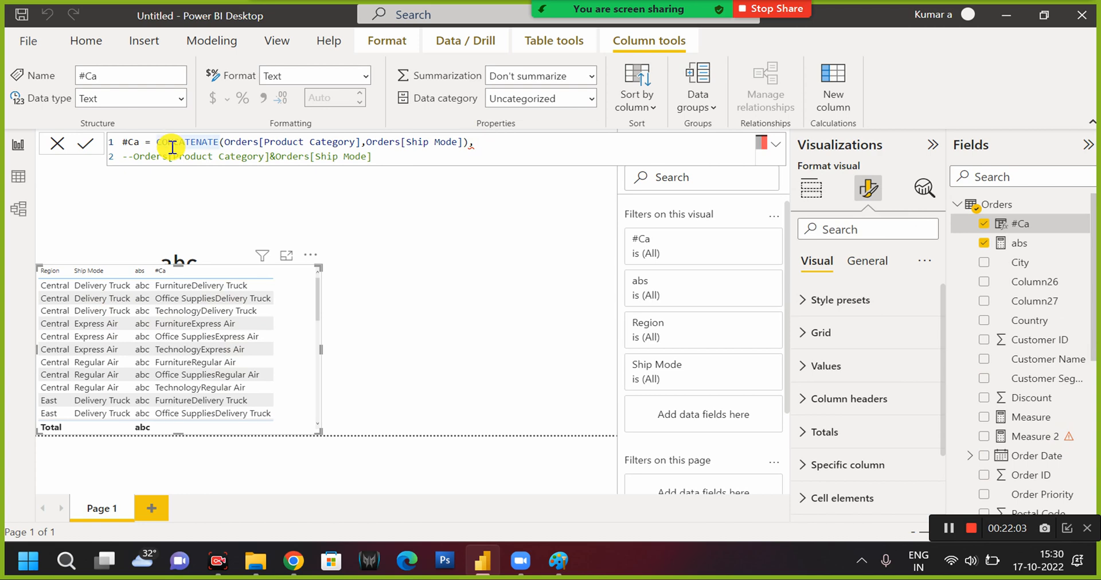
pyautogui.press('Left')
pyautogui.write('con')
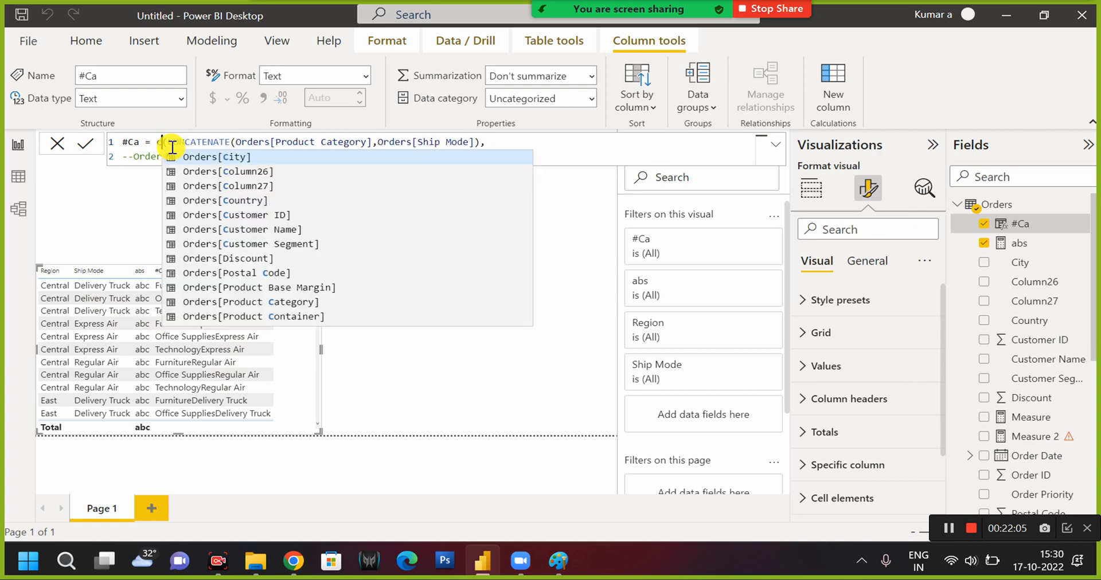
pyautogui.press('Down')
pyautogui.press('Tab')
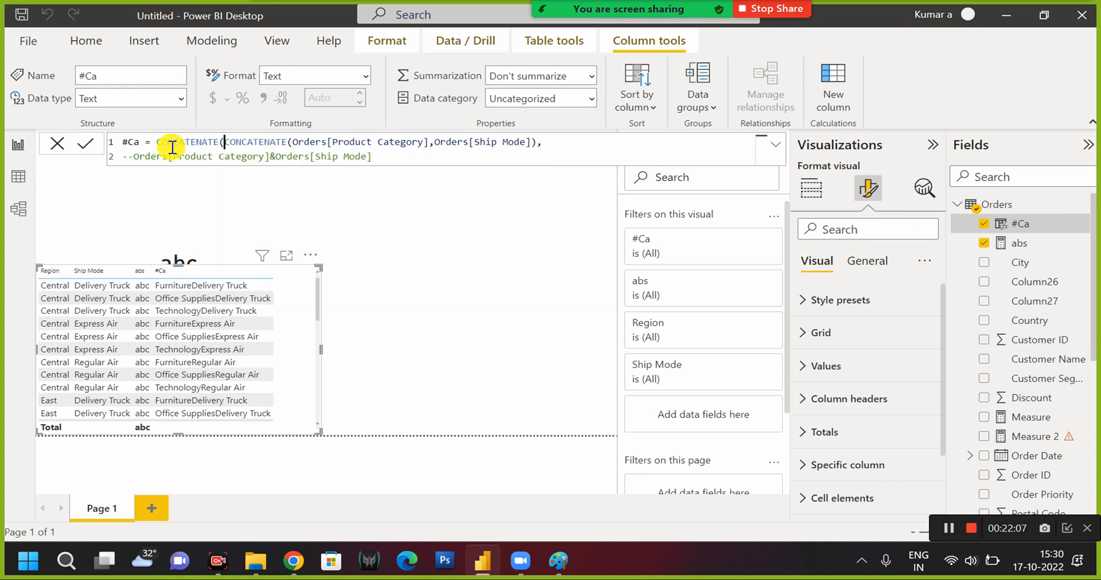
# Add Orders[Region] as the outer CONCATENATE's second argument, close the parenthesis, and commit the #Ca formula.
pyautogui.click(574, 139)
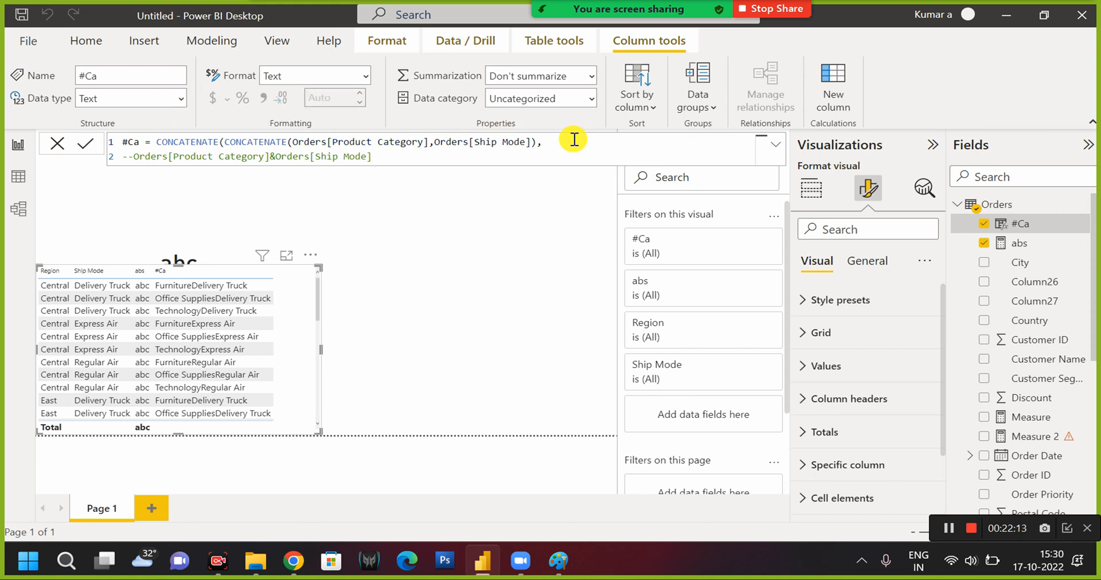
pyautogui.write('cat')
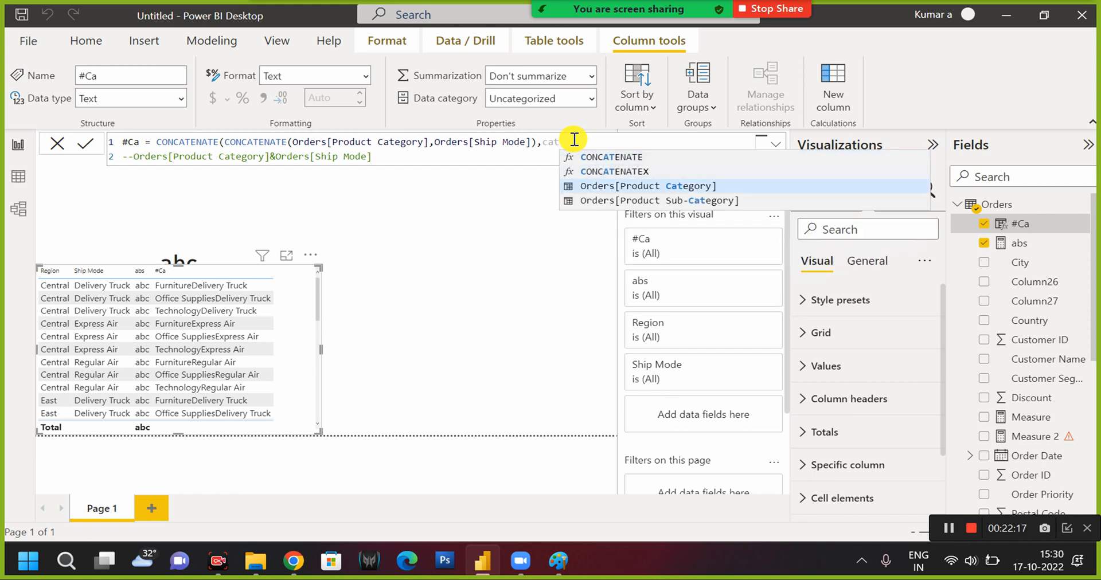
pyautogui.press('BackSpace')
pyautogui.press('BackSpace')
pyautogui.press('BackSpace')
pyautogui.write('reg')
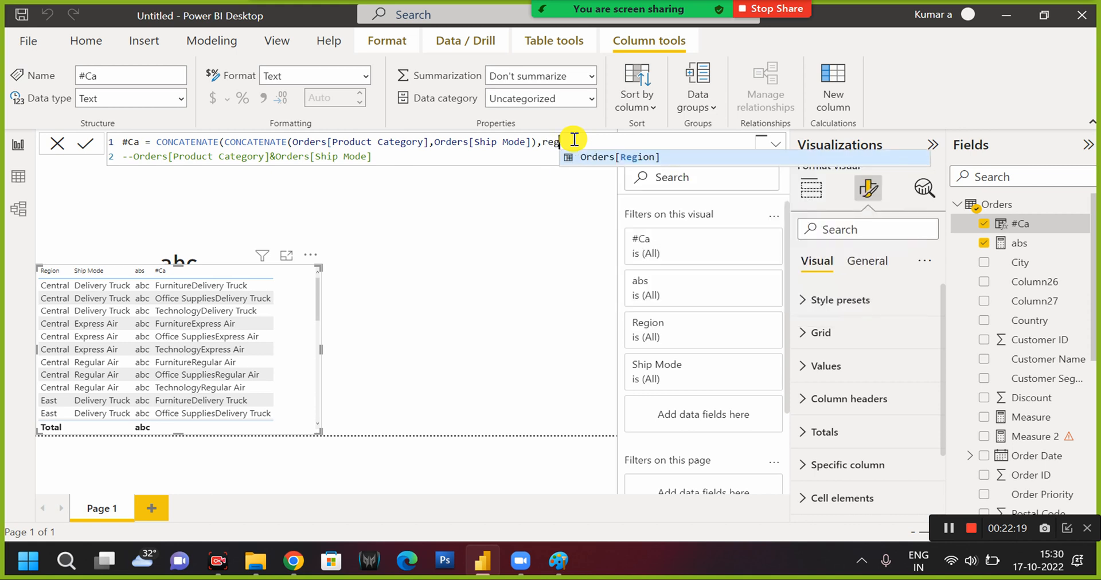
pyautogui.press('Tab')
pyautogui.write(')')
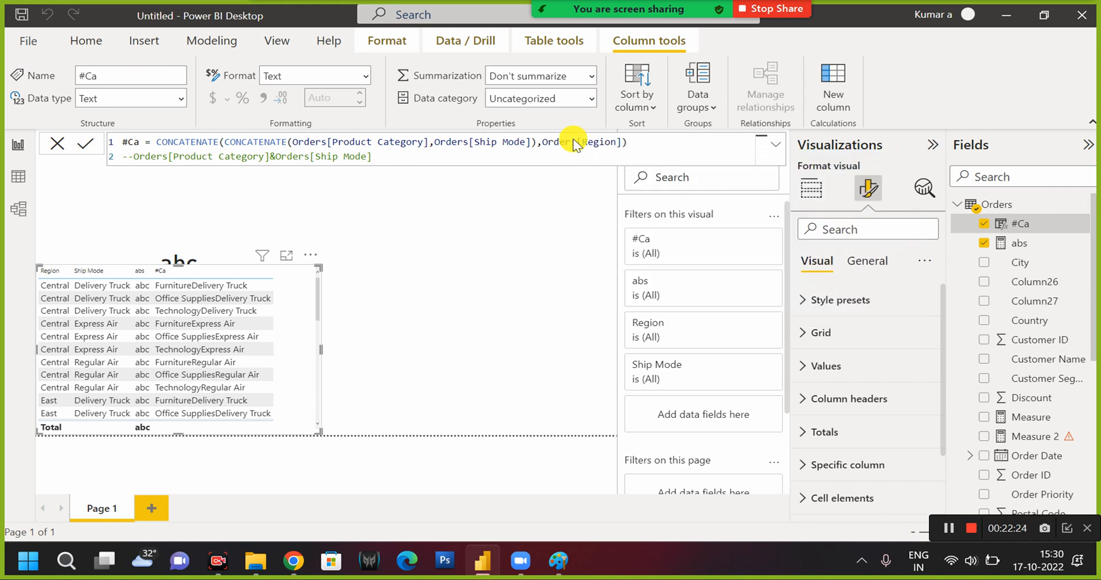
pyautogui.press('Return')
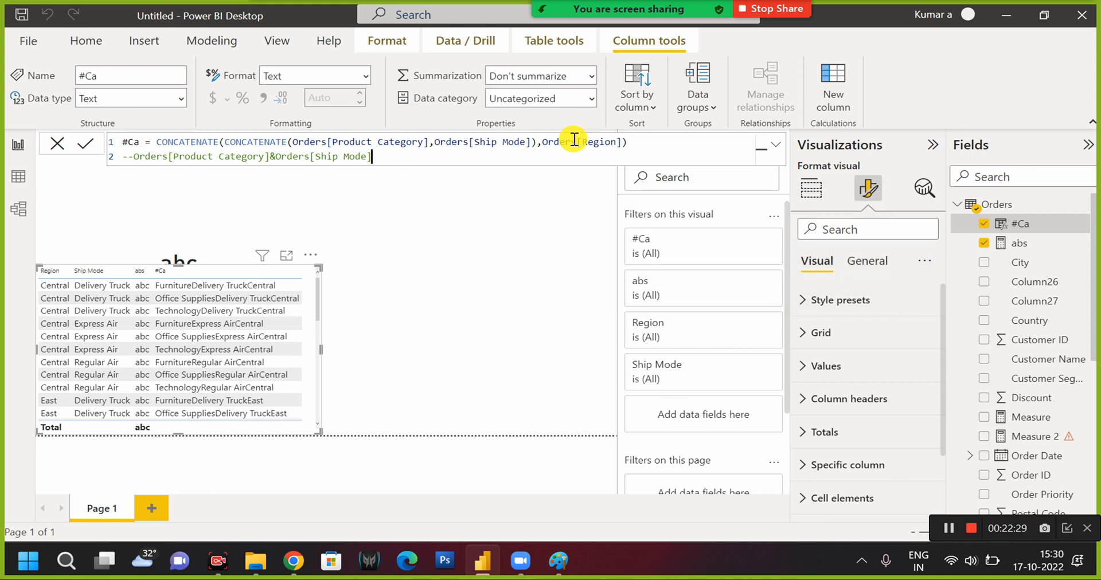
# Comment out the nested CONCATENATE expression in the #Ca formula with -- and uncomment the & expression on the second line.
pyautogui.click(437, 141)
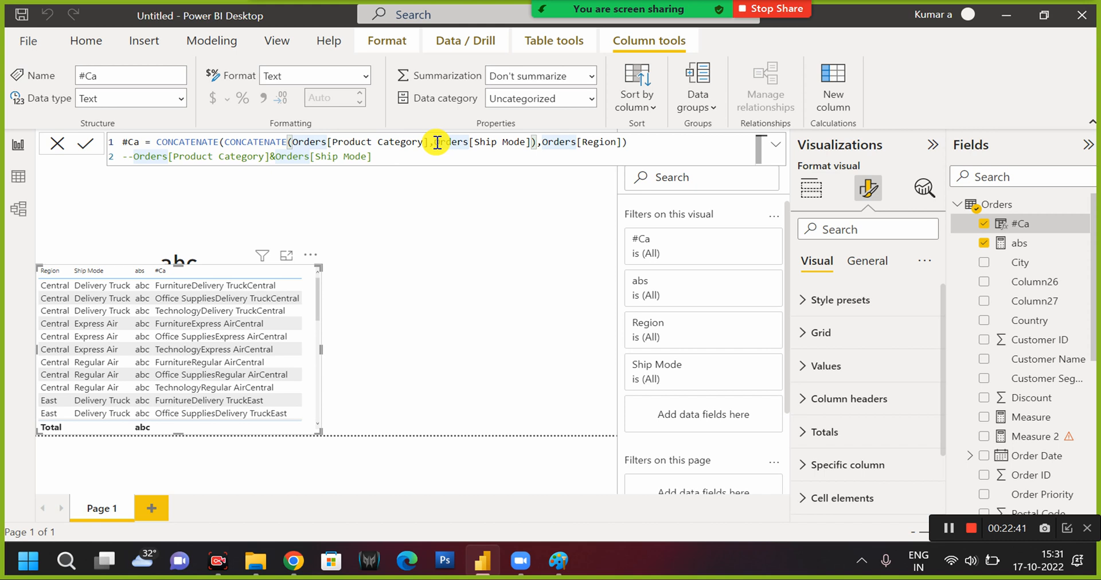
pyautogui.press('Left')
pyautogui.press('Left')
pyautogui.press('Left')
pyautogui.press('Left')
pyautogui.press('Left')
pyautogui.press('Left')
pyautogui.press('Left')
pyautogui.press('Left')
pyautogui.press('Left')
pyautogui.press('Left')
pyautogui.press('Left')
pyautogui.press('Left')
pyautogui.press('Left')
pyautogui.press('Left')
pyautogui.press('Left')
pyautogui.press('Left')
pyautogui.press('Left')
pyautogui.press('Left')
pyautogui.press('Left')
pyautogui.press('Left')
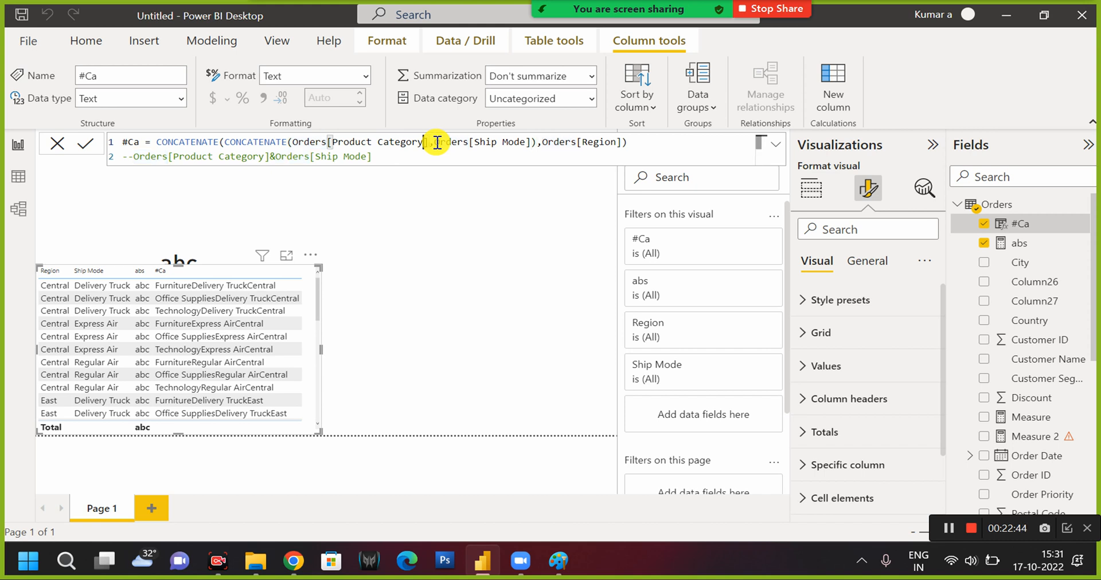
pyautogui.press('Left')
pyautogui.press('Left')
pyautogui.press('Left')
pyautogui.press('Left')
pyautogui.press('Left')
pyautogui.press('Left')
pyautogui.press('Left')
pyautogui.press('Left')
pyautogui.press('Left')
pyautogui.press('Left')
pyautogui.press('Left')
pyautogui.press('Left')
pyautogui.press('Left')
pyautogui.press('Left')
pyautogui.press('Left')
pyautogui.press('Left')
pyautogui.press('Left')
pyautogui.press('Left')
pyautogui.press('Left')
pyautogui.press('Left')
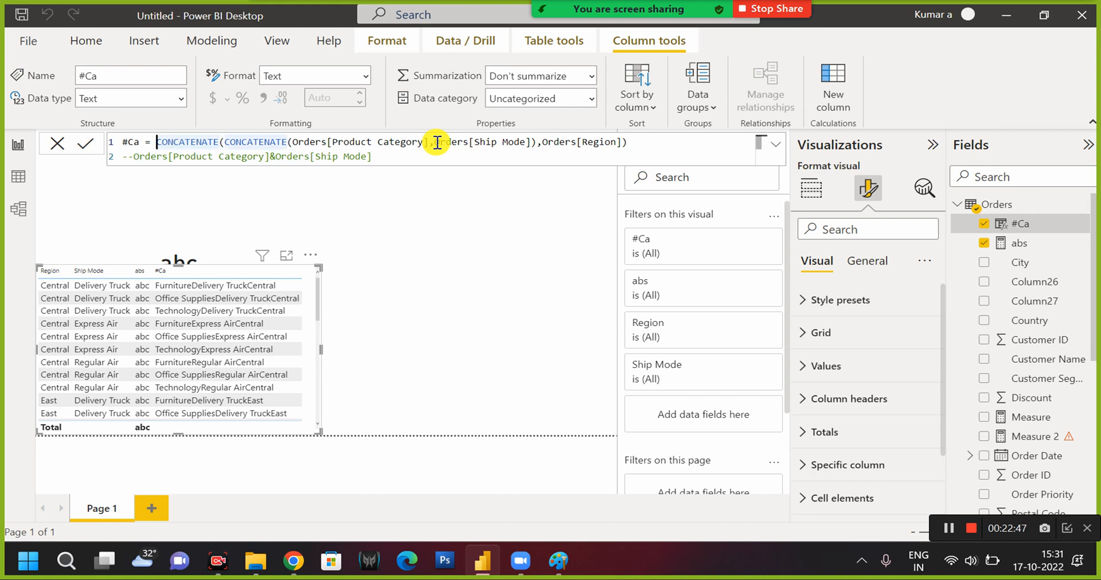
pyautogui.write('--')
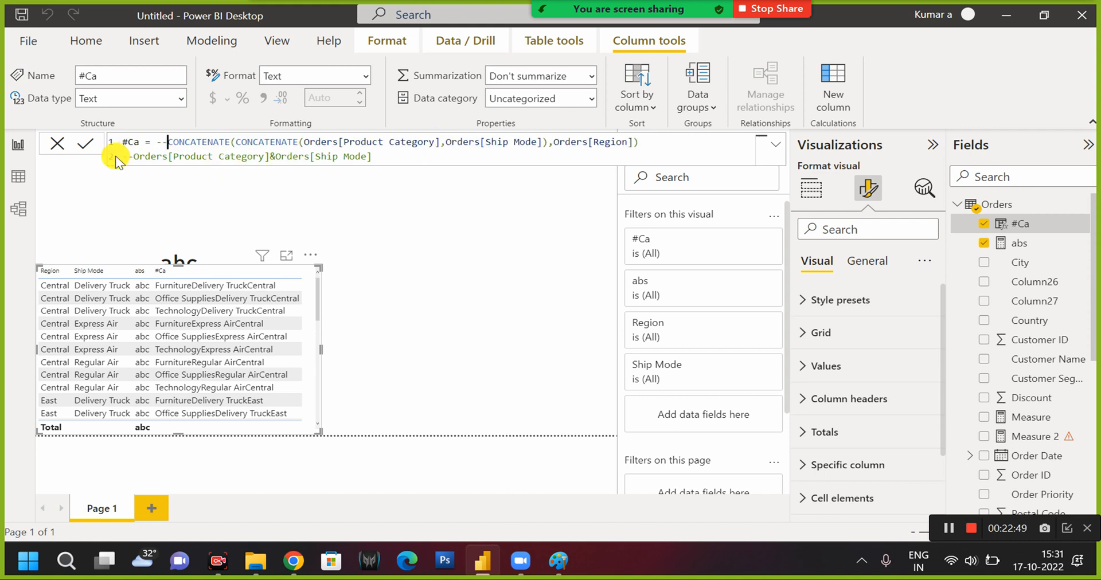
pyautogui.click(134, 156)
pyautogui.press('BackSpace')
pyautogui.press('BackSpace')
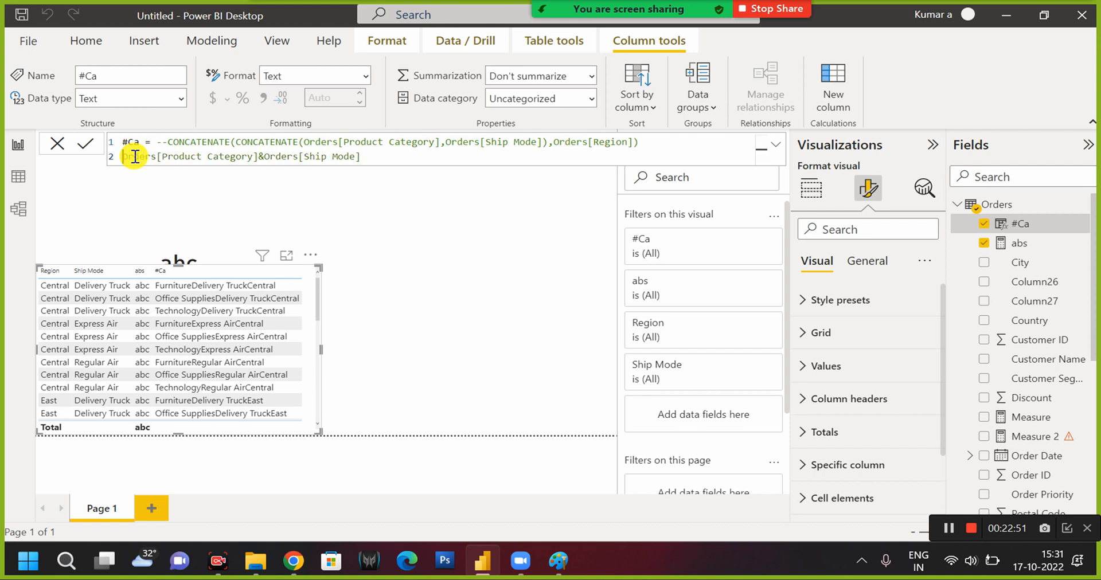
# Insert a " " separator joined with & between Orders[Product Category] and Orders[Ship Mode], and commit the #Ca formula.
pyautogui.click(276, 156)
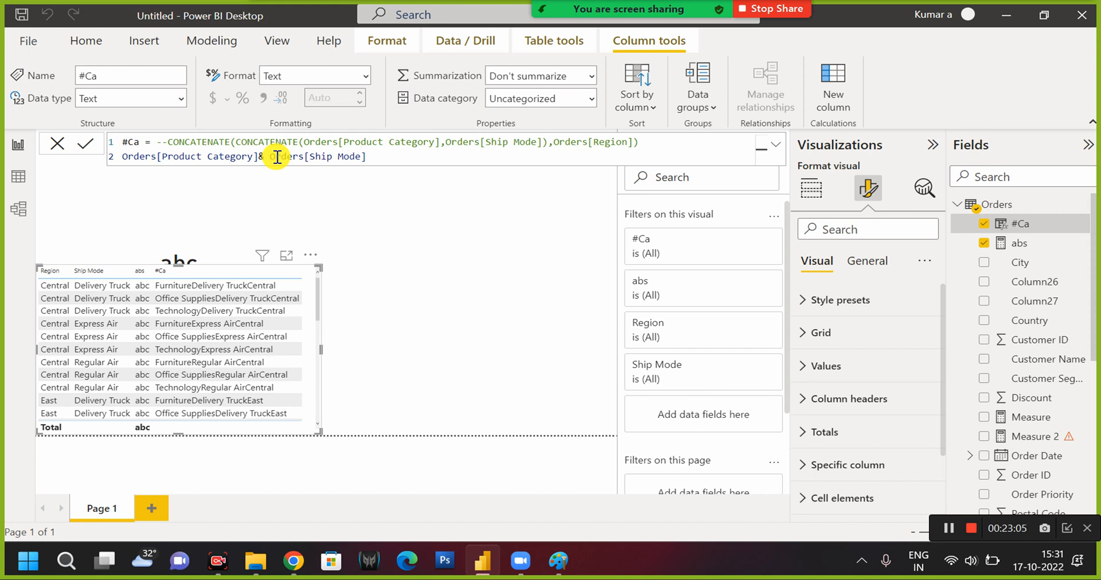
pyautogui.press('BackSpace')
pyautogui.write('&" "&')
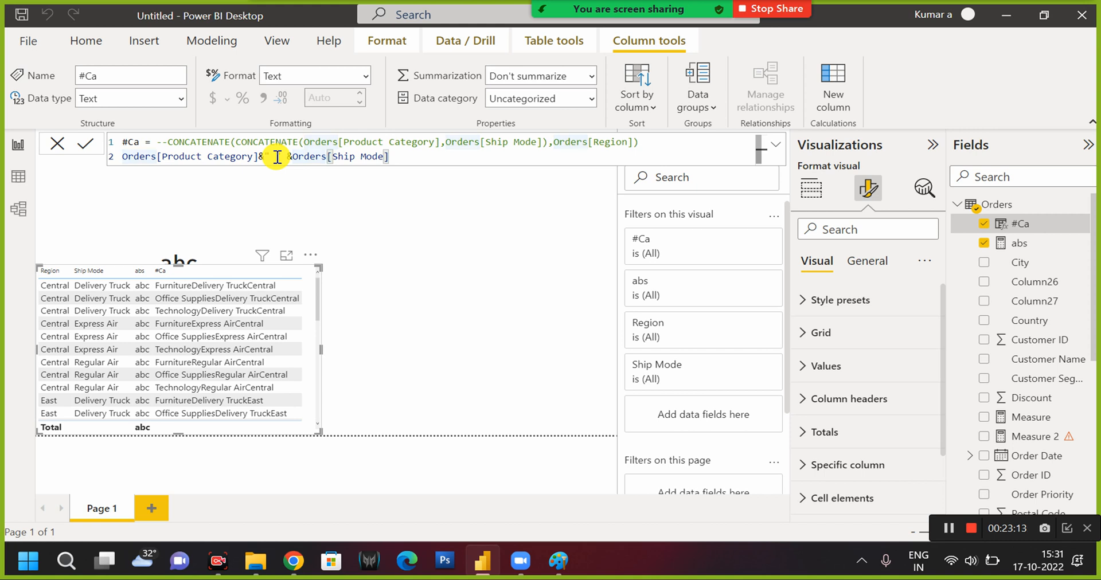
pyautogui.press('Return')
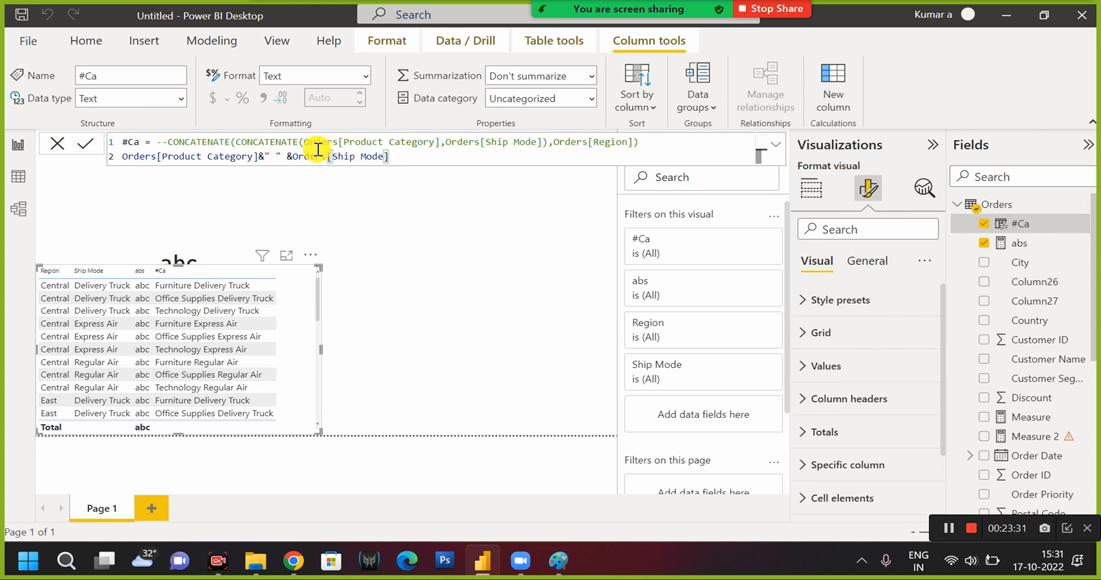
pyautogui.click(1015, 246)
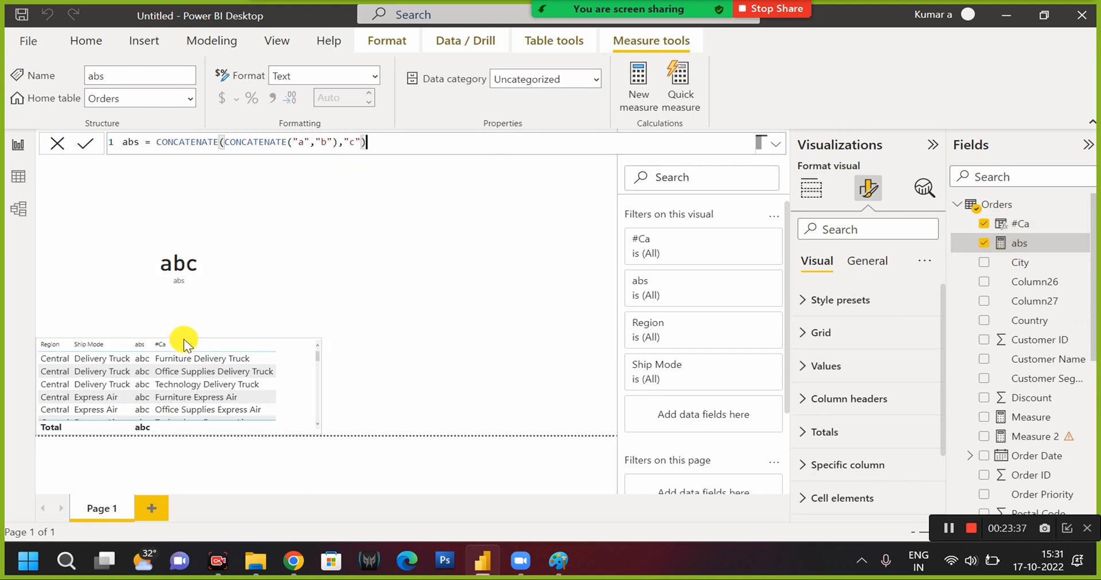
pyautogui.click(174, 142)
pyautogui.doubleClick(174, 143)
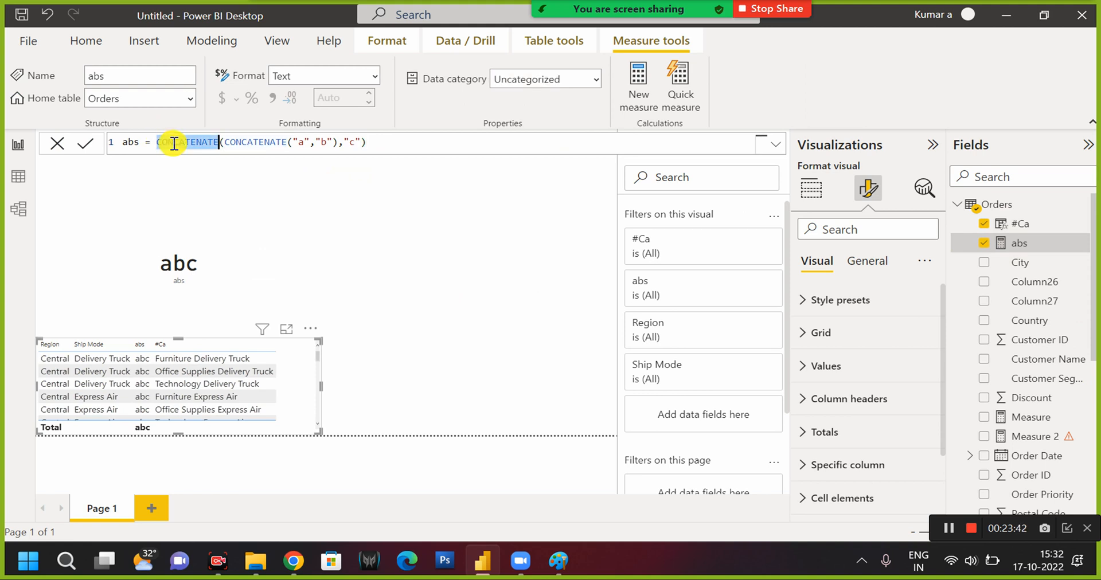
pyautogui.write('righ')
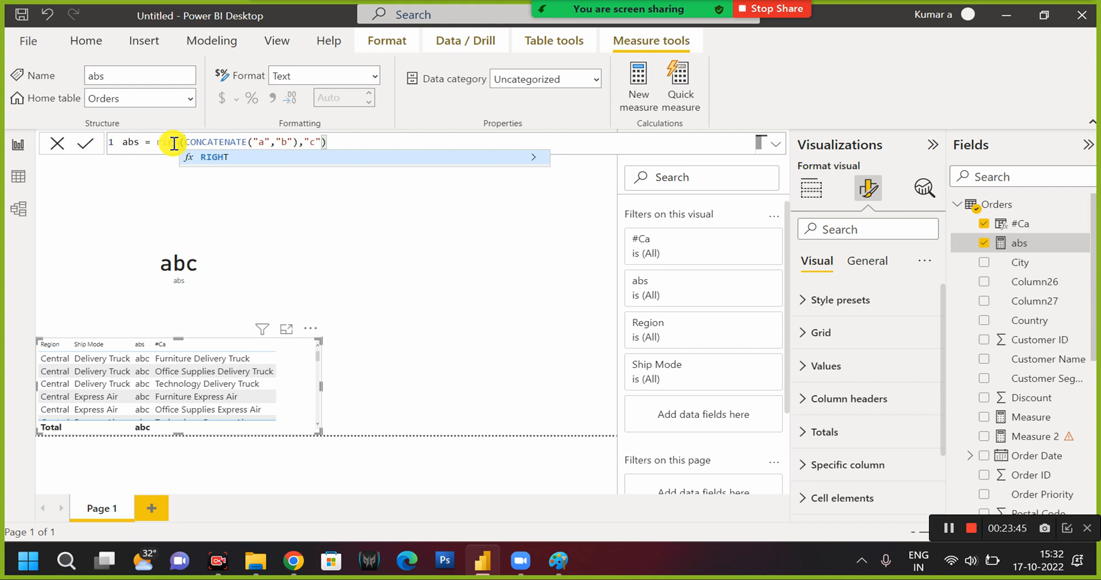
pyautogui.hotkey('ctrl', 'z')
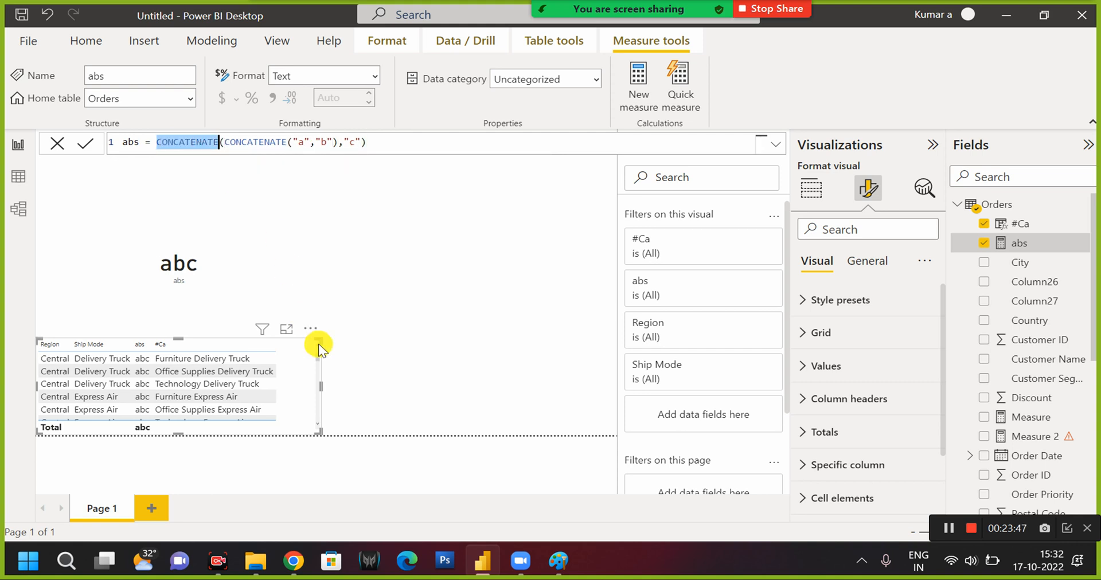
# Extend the upper edge of the table visual upward over the abs card to make the table taller.
pyautogui.moveTo(181, 337); pyautogui.dragTo(179, 250)
pyautogui.click(195, 285)
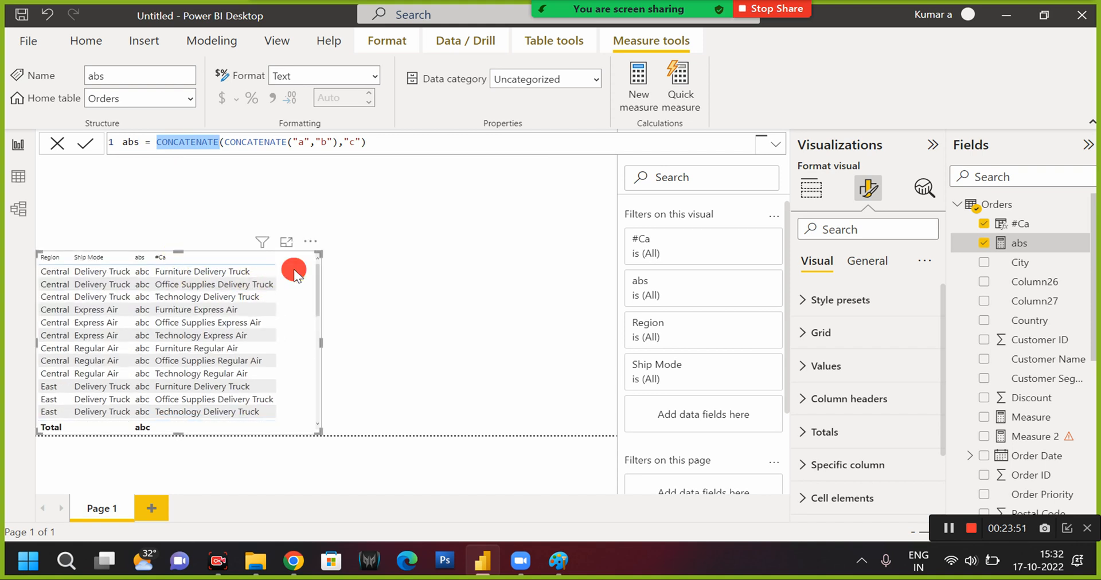
# Open the #Ca column's formula and comment out the & expression on its second line with --.
pyautogui.click(1031, 225)
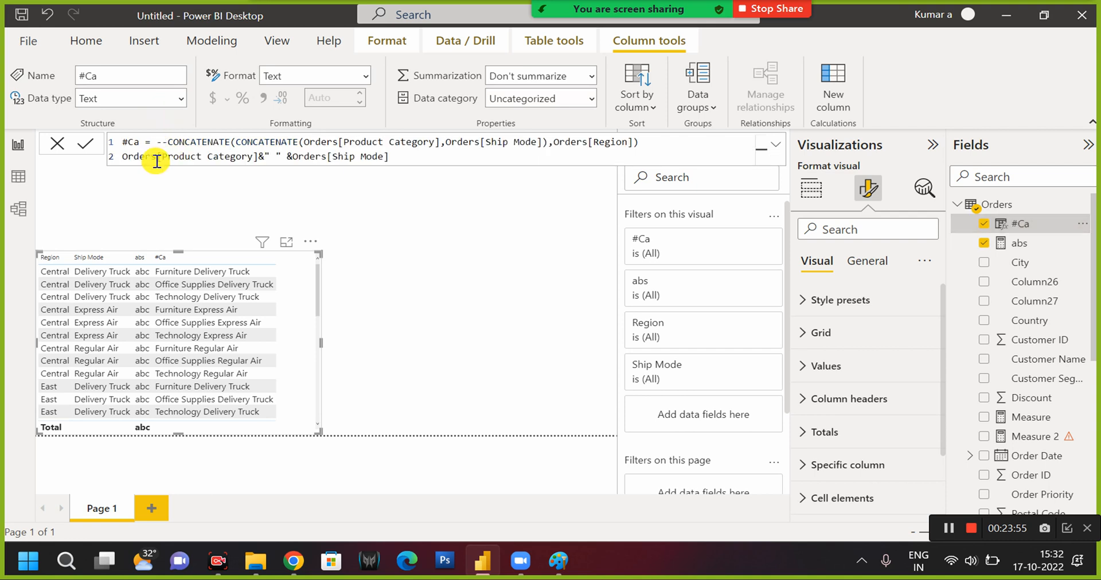
pyautogui.click(122, 154)
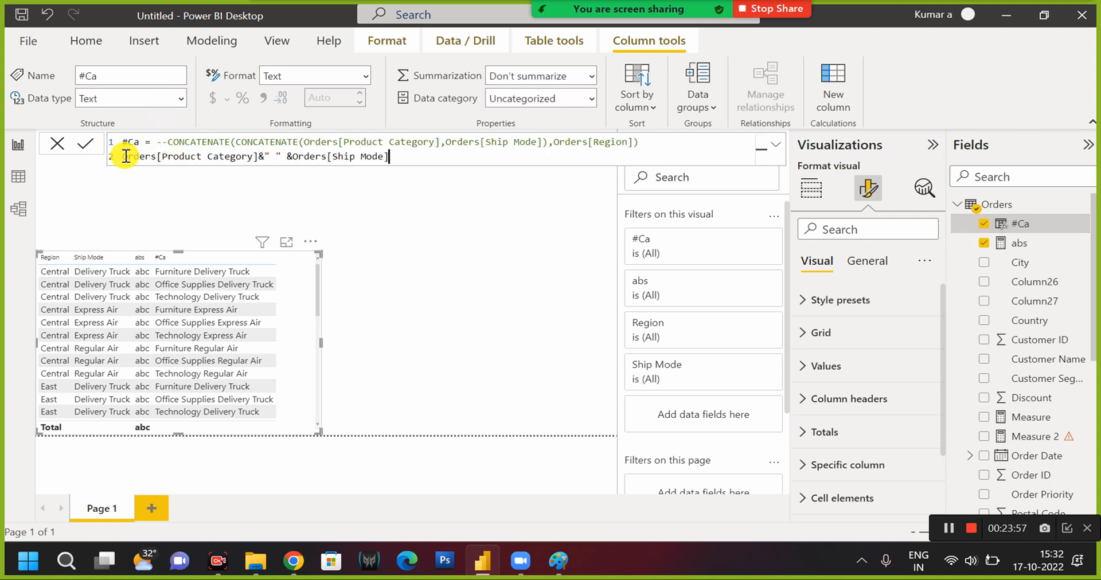
pyautogui.click(125, 156)
pyautogui.write('--')
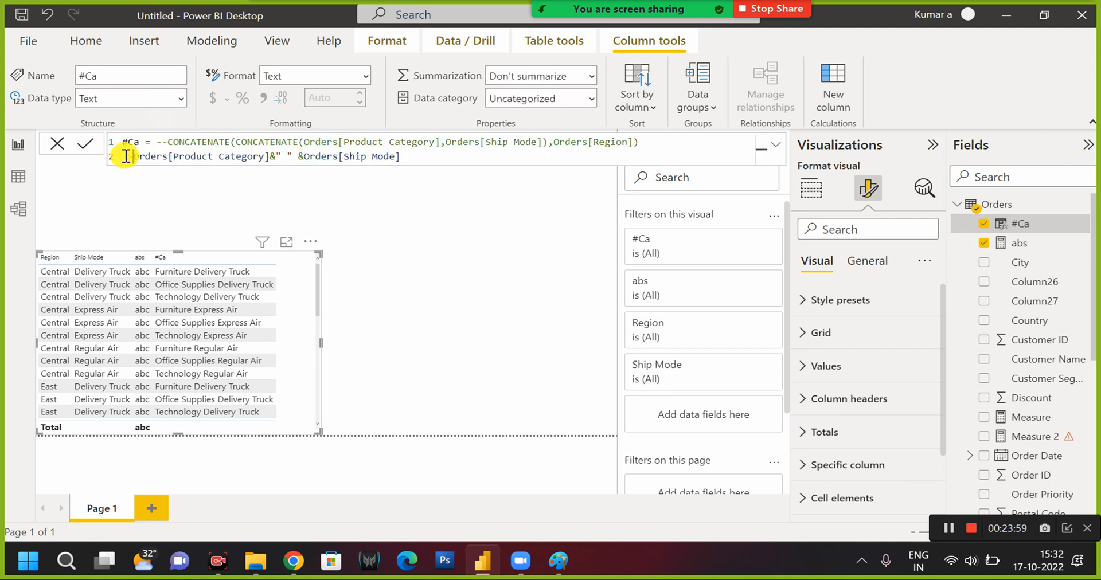
# Enter LEFT(Orders[Region],1) on a new third line of the #Ca formula, commit it, and change its character count to 3.
pyautogui.click(419, 160)
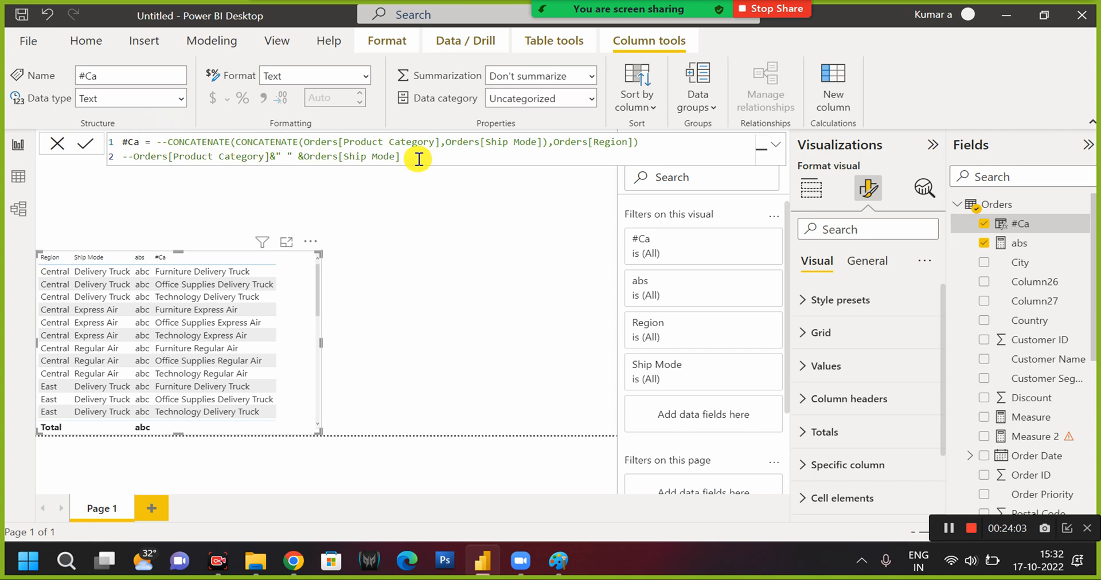
pyautogui.hotkey('shift', 'Return')
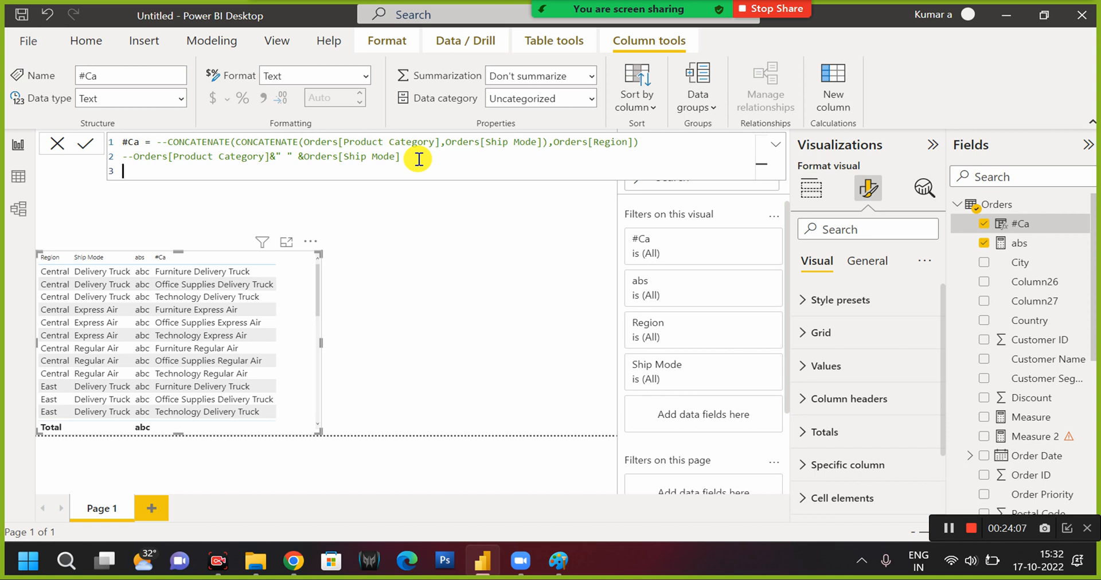
pyautogui.write('LEFT(')
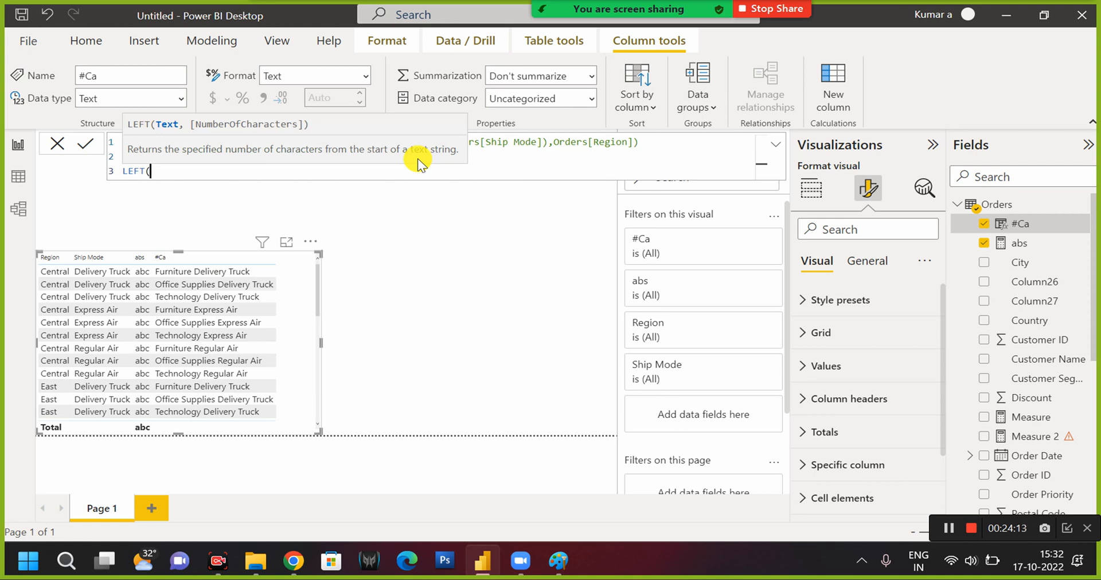
pyautogui.write('reg')
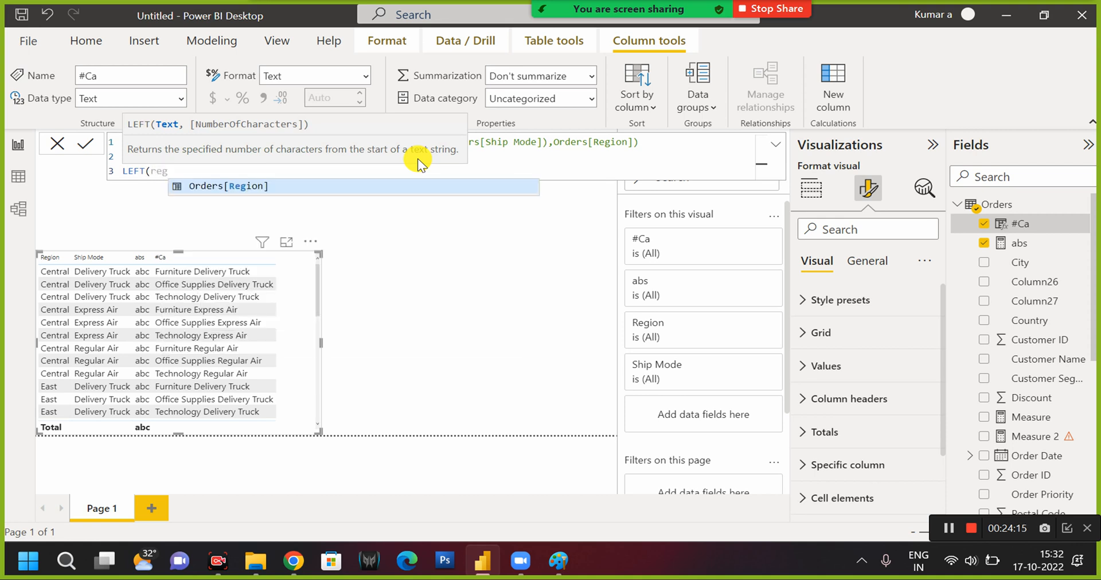
pyautogui.press('Tab')
pyautogui.write(',1')
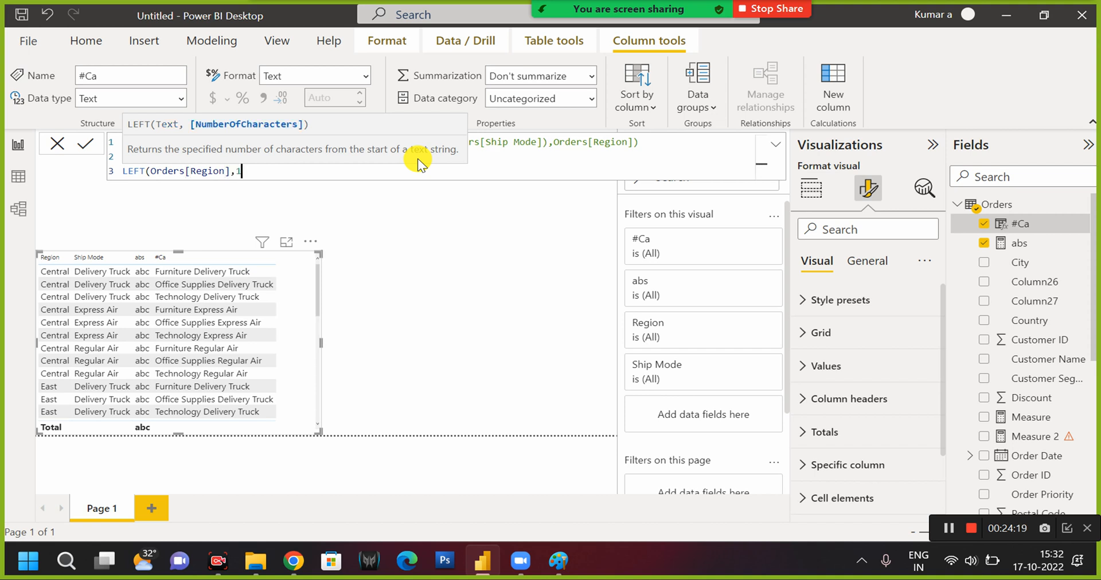
pyautogui.write(')')
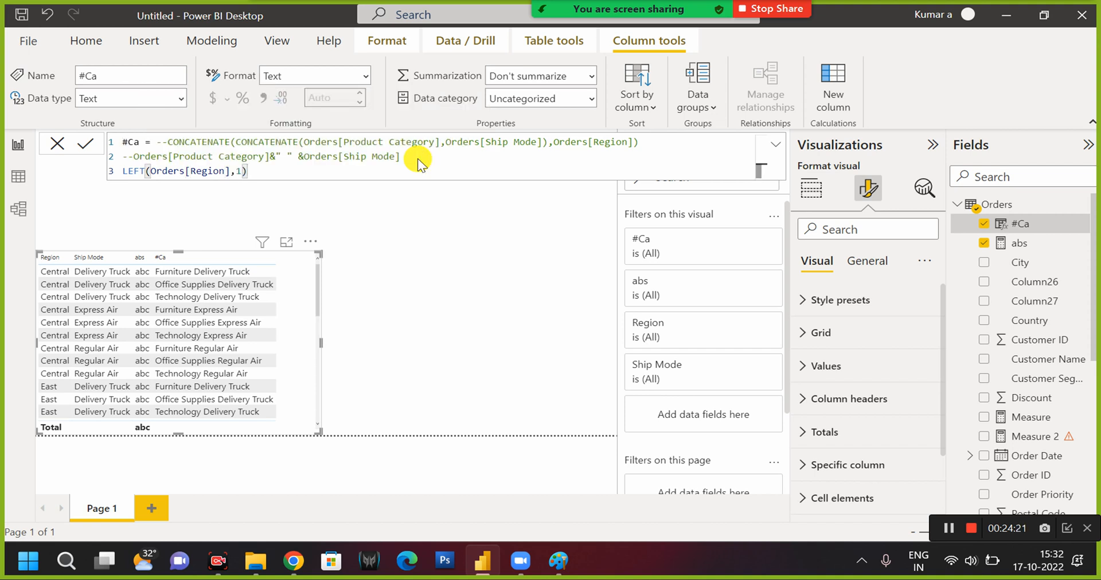
pyautogui.click(197, 275)
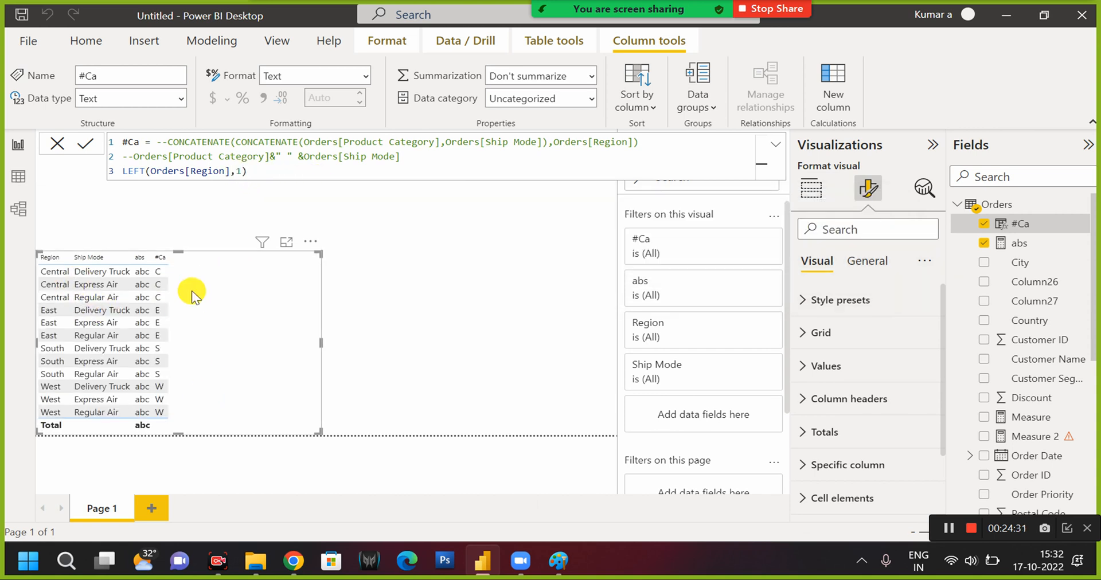
pyautogui.click(245, 171)
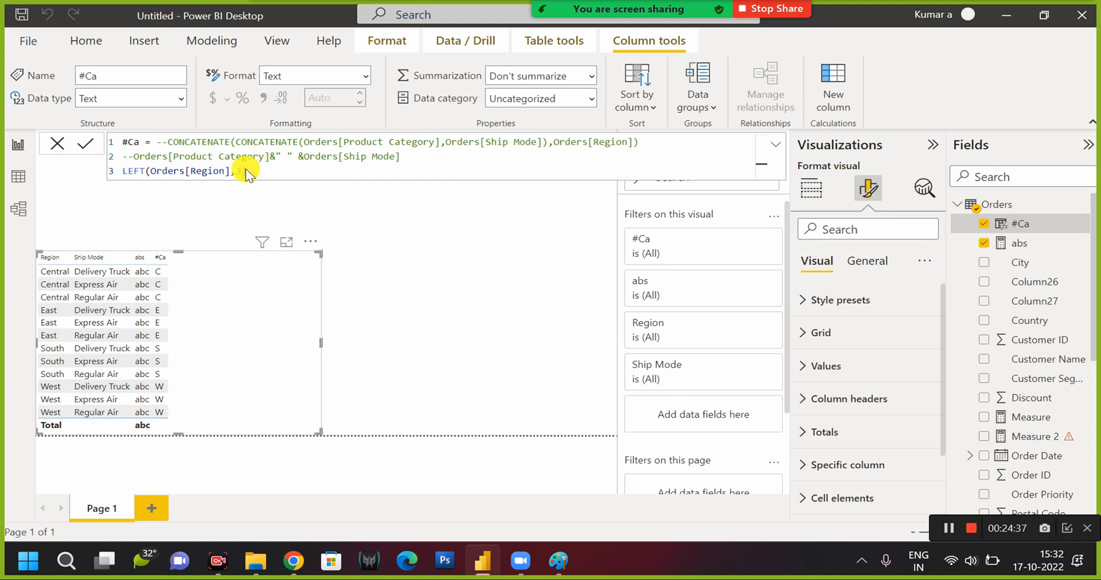
pyautogui.press('Return')
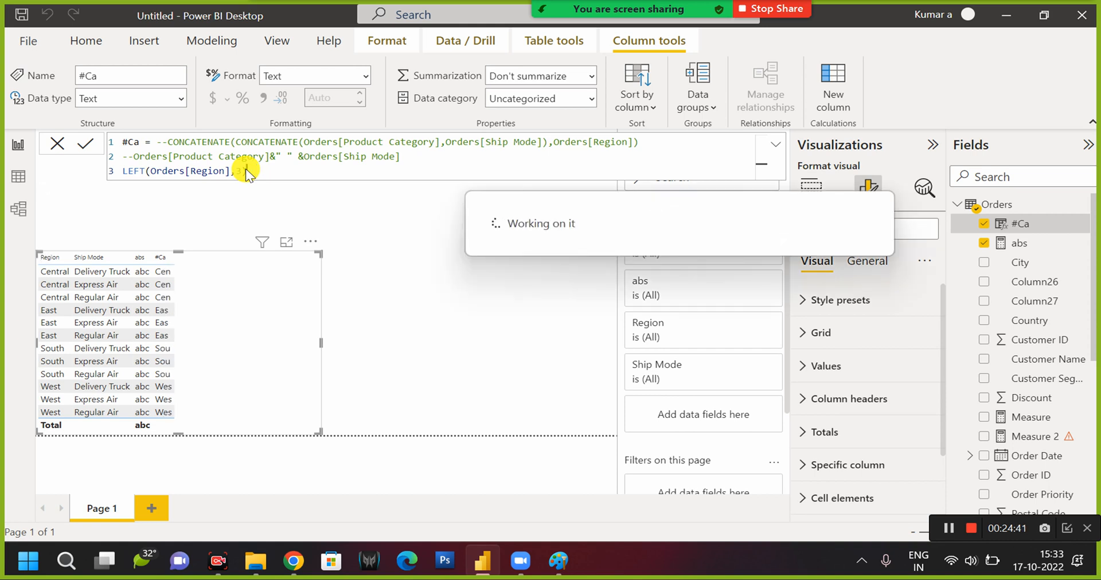
# Replace LEFT with right in the #Ca formula, commit it, and change the character count to 1.
pyautogui.doubleClick(131, 171)
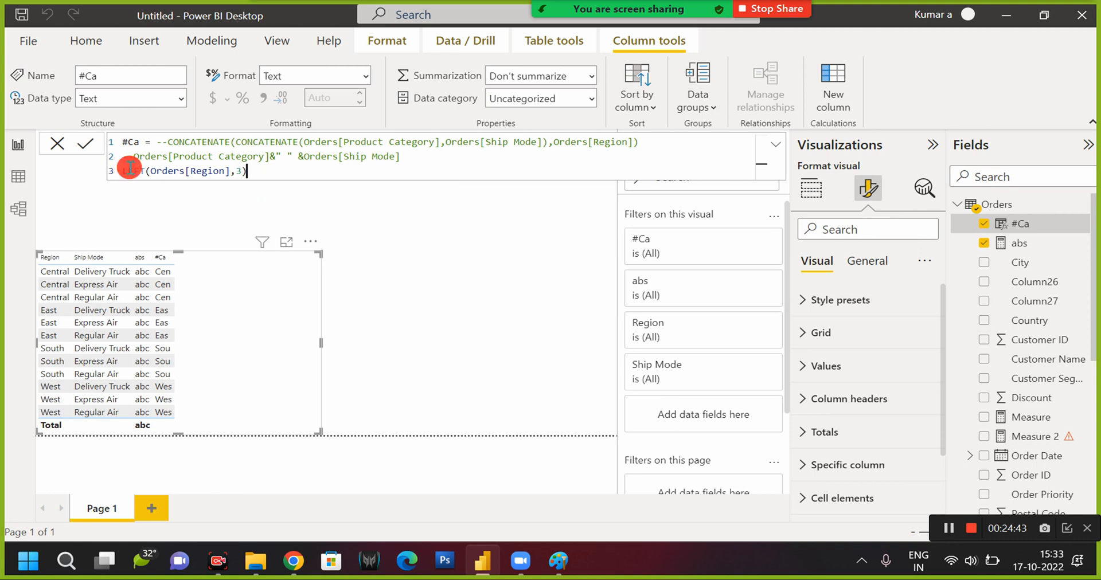
pyautogui.write('right')
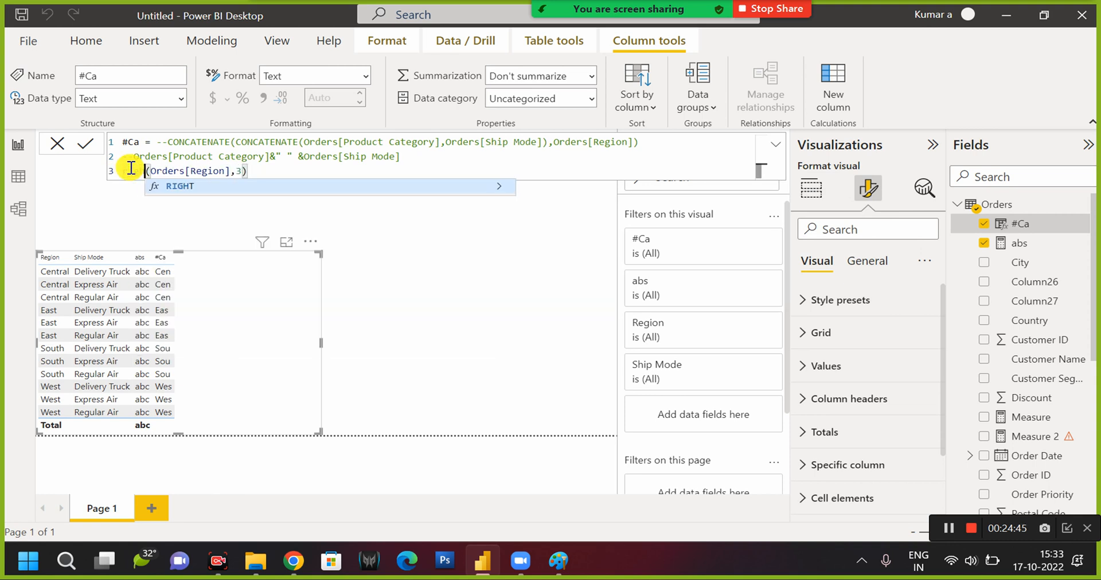
pyautogui.hotkey('ctrl', 'Right')
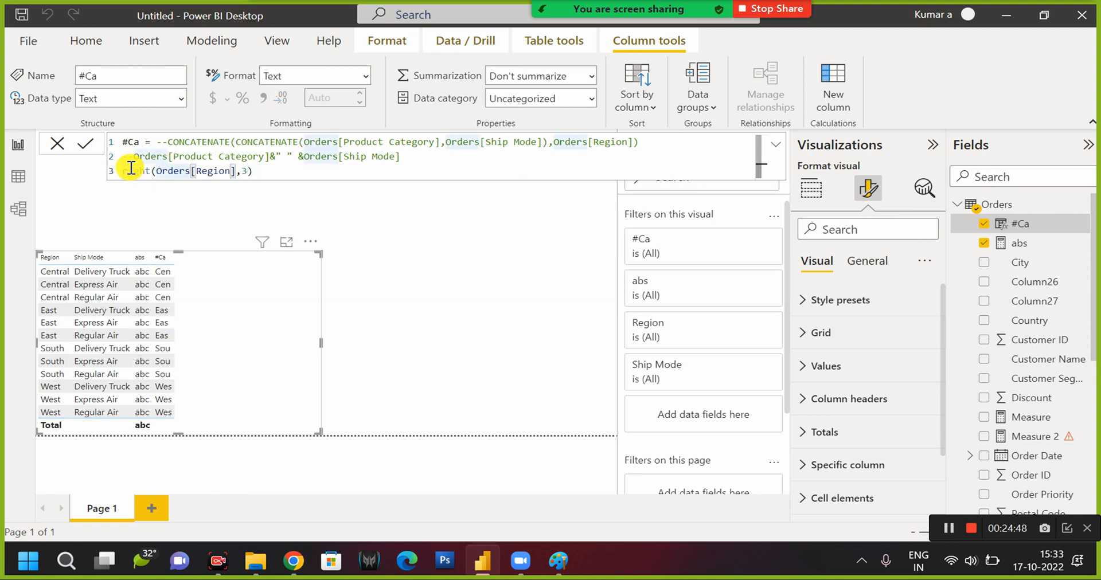
pyautogui.click(266, 173)
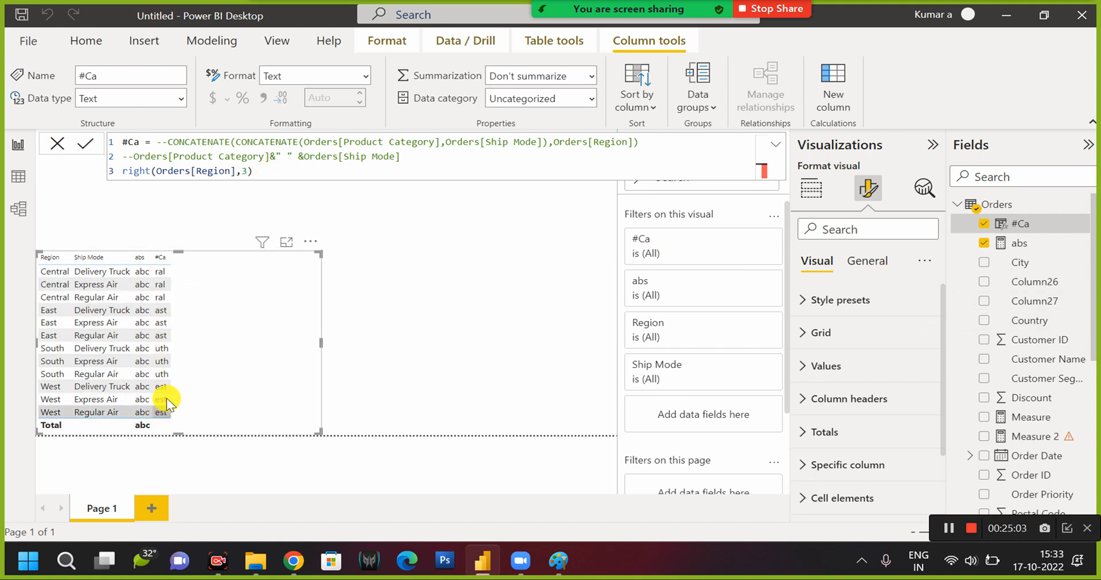
pyautogui.write(')')
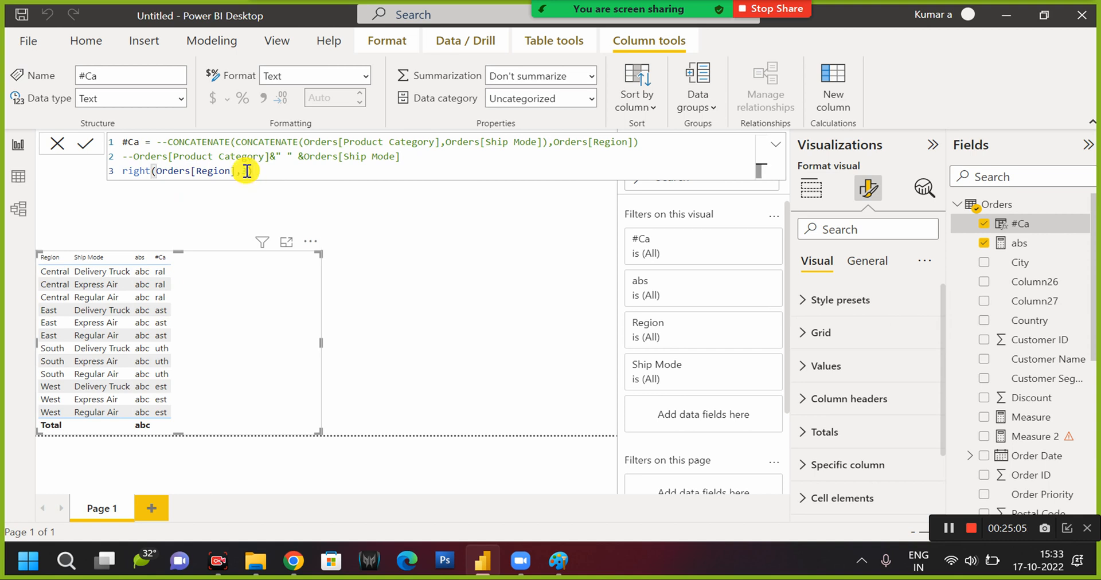
pyautogui.press('Return')
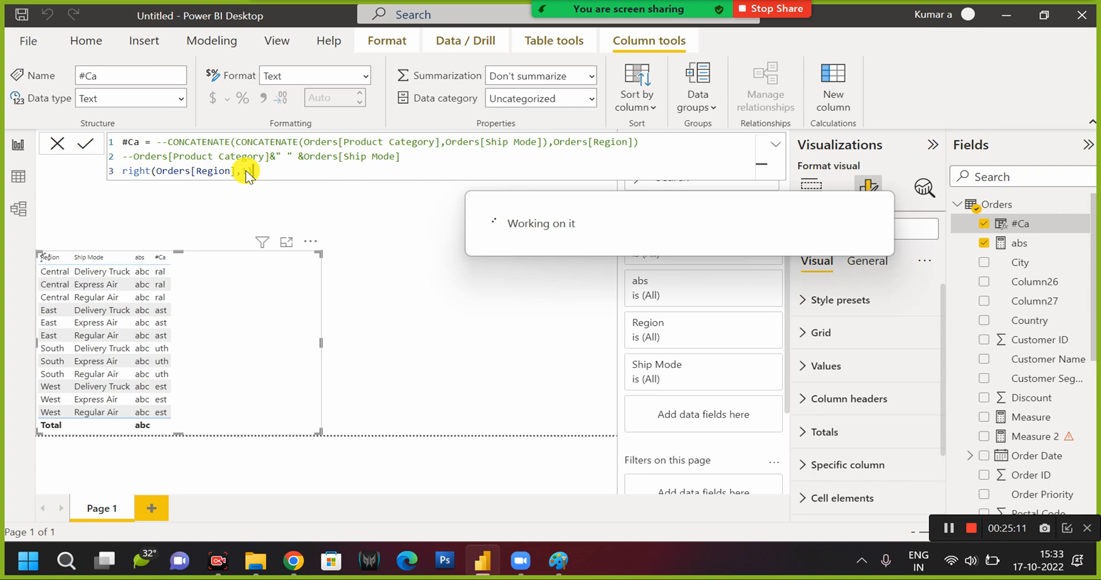
# Replace right with mid in the #Ca formula and try to commit mid(Orders[Region],1).
pyautogui.doubleClick(137, 171)
pyautogui.write('mid')
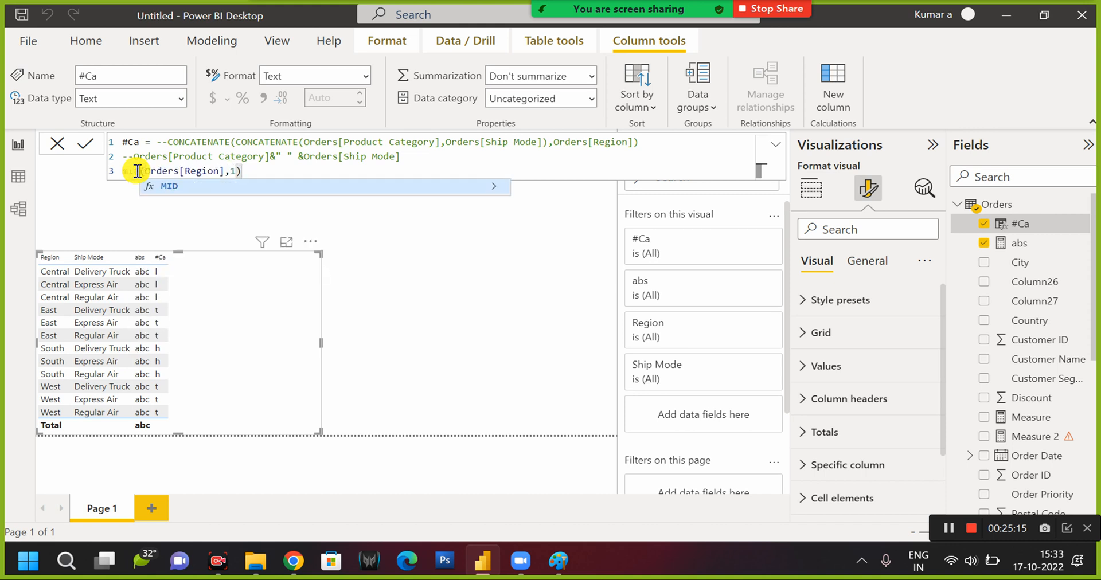
pyautogui.click(238, 171)
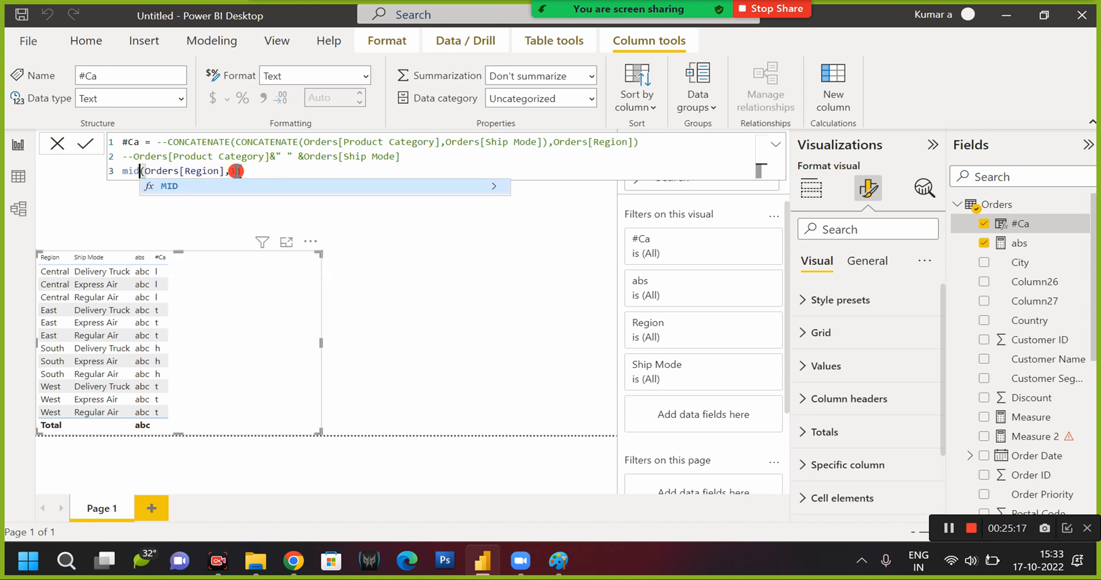
pyautogui.press('Return')
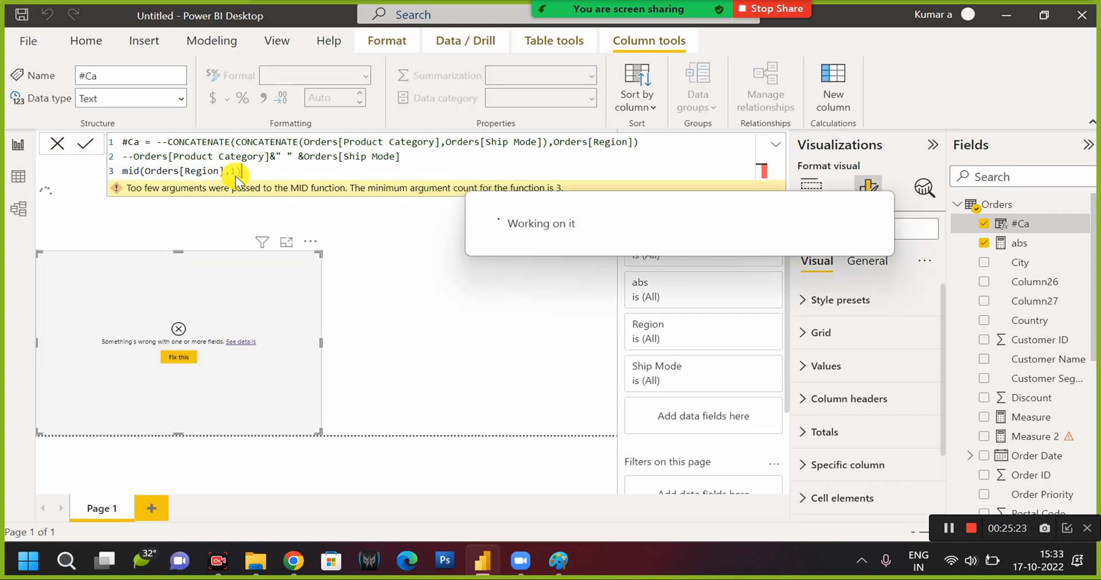
# Change the mid function's numeric argument to 3 and try to commit the #Ca formula.
pyautogui.click(238, 172)
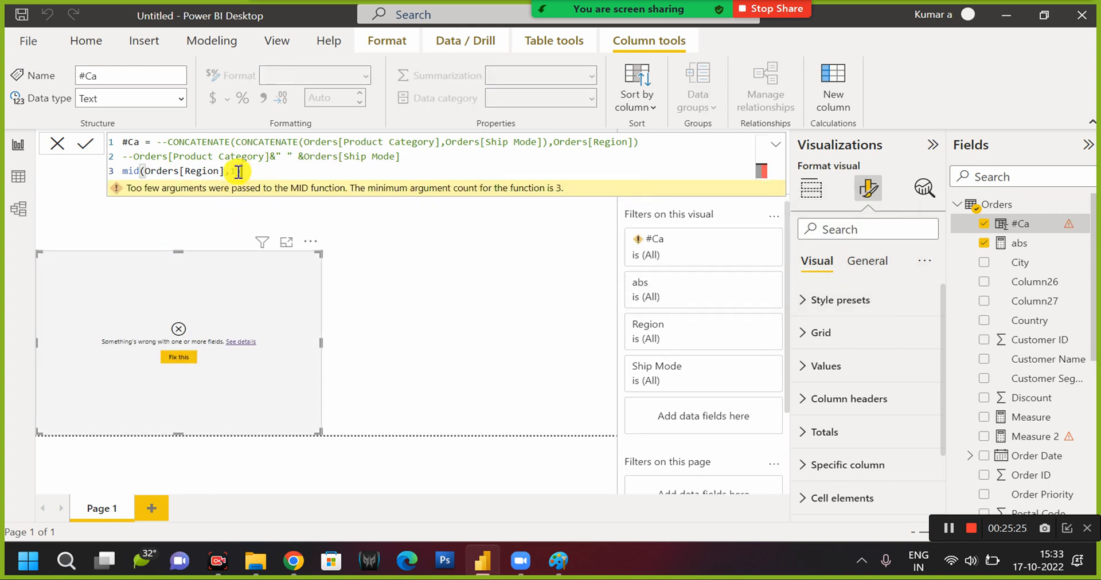
pyautogui.write('3')
pyautogui.press('Return')
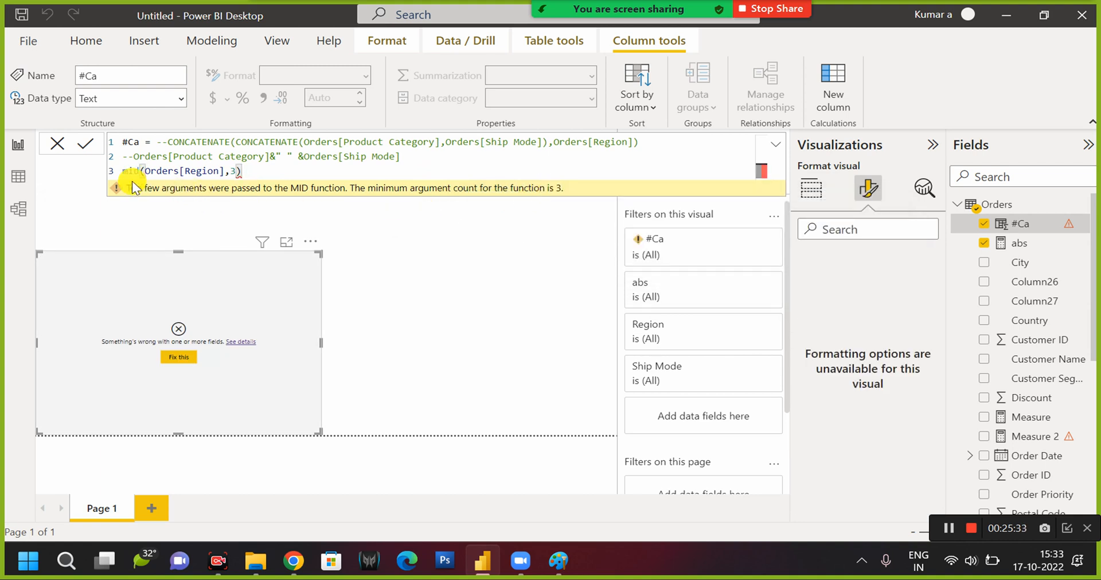
# Replace the mid expression on the third line of the #Ca formula with a new MID function call.
pyautogui.moveTo(122, 171); pyautogui.dragTo(242, 171)
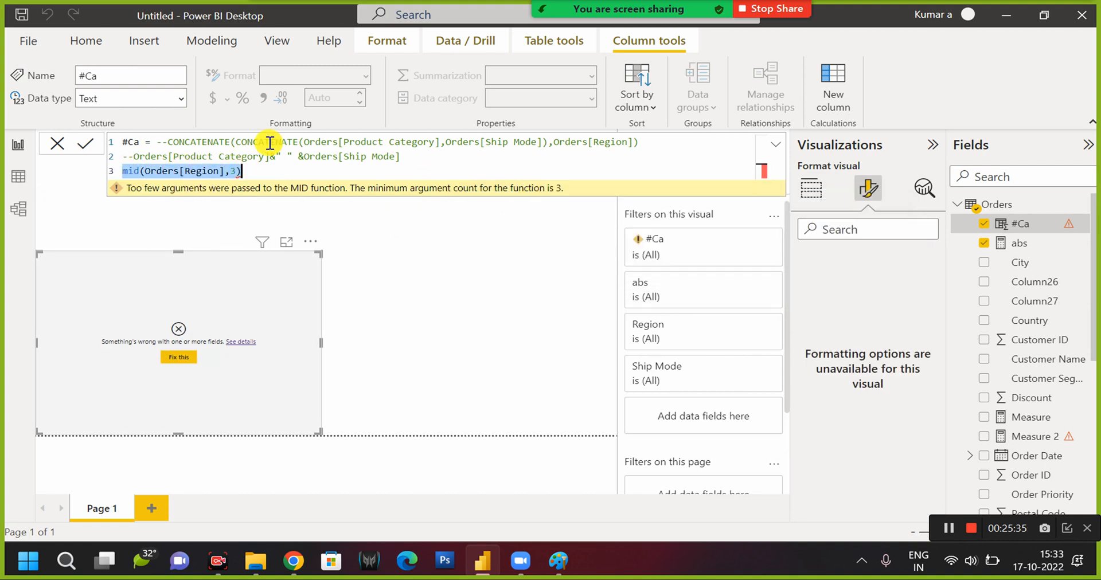
pyautogui.write('mind')
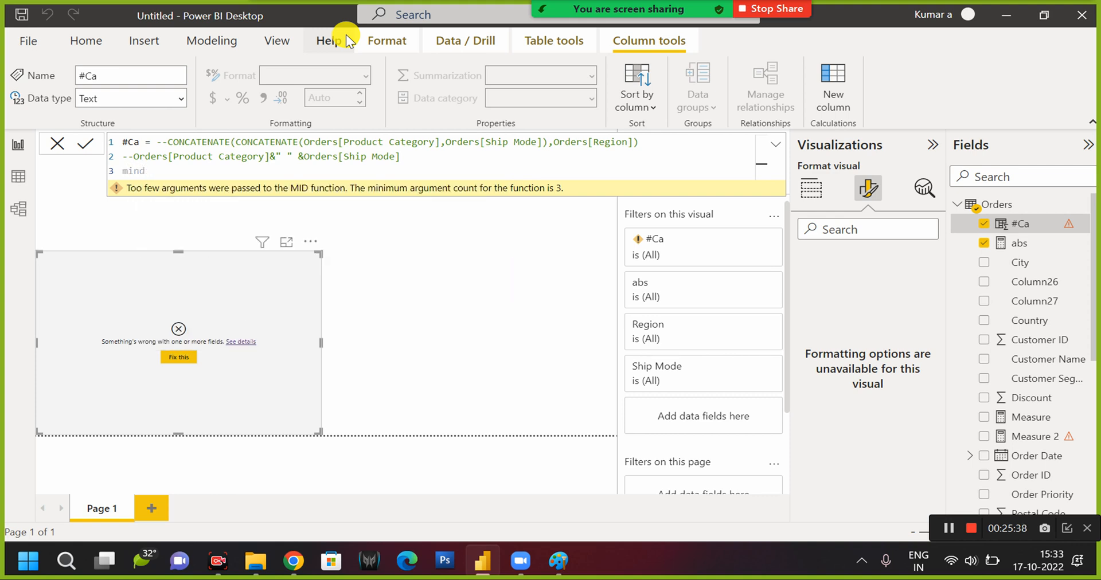
pyautogui.press('BackSpace')
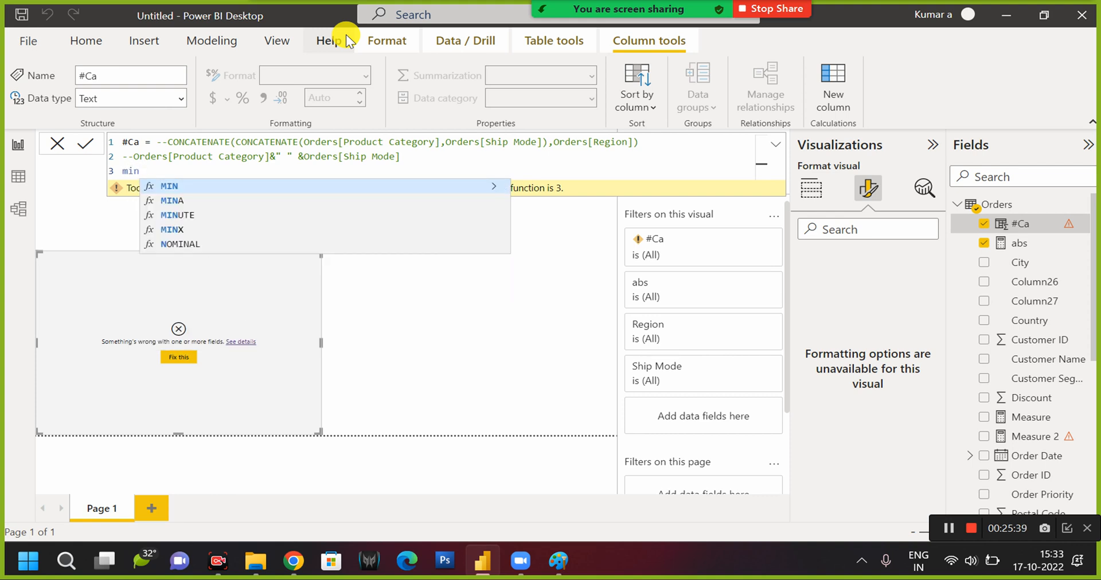
pyautogui.press('BackSpace')
pyautogui.write('d')
pyautogui.press('Tab')
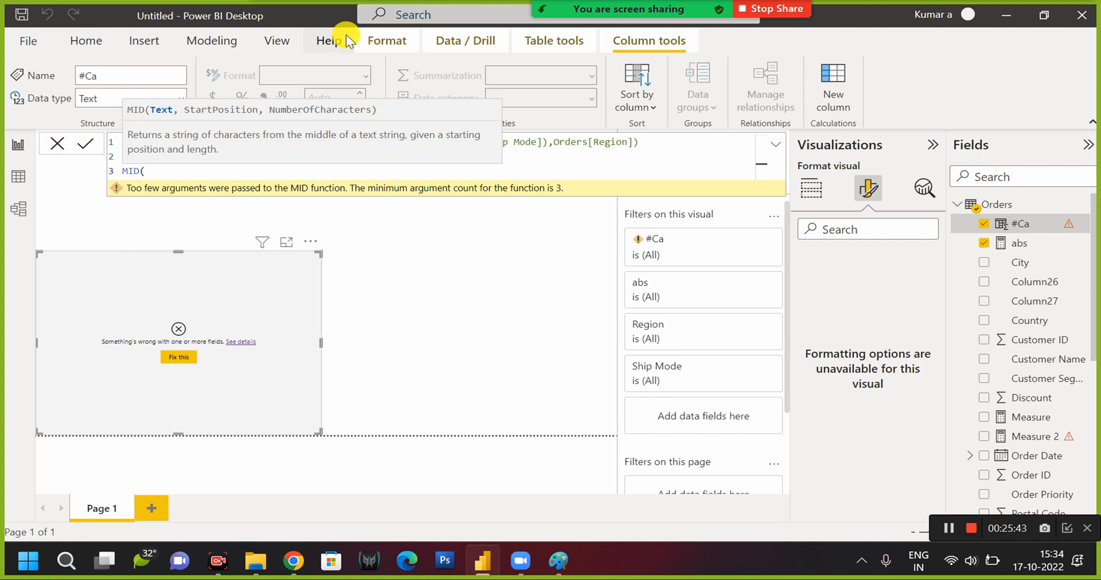
# Insert Orders[Region] as the text argument of the MID function in the #Ca formula.
pyautogui.write('red')
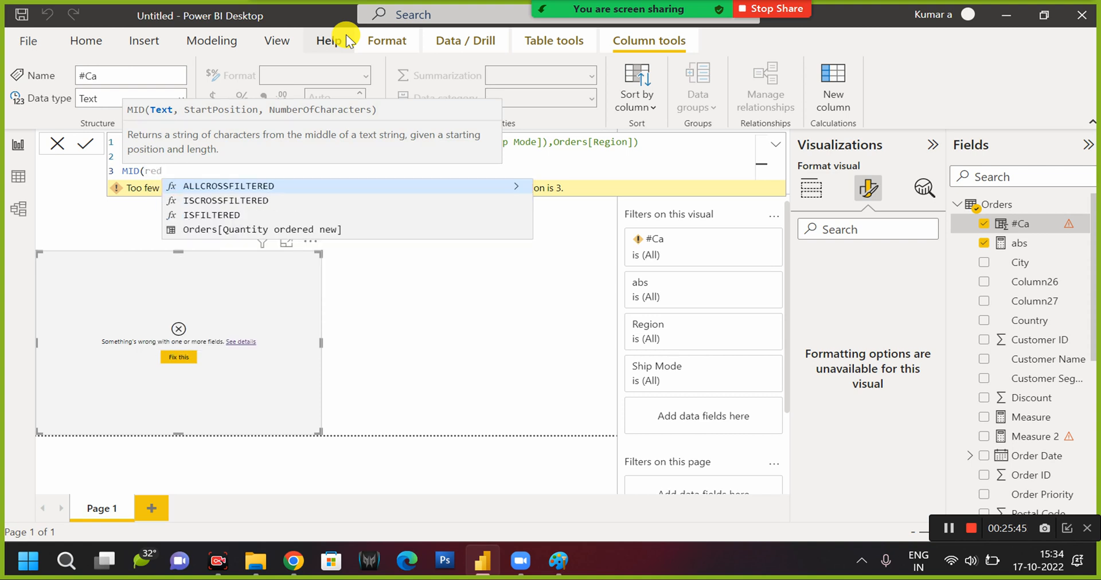
pyautogui.press('Down')
pyautogui.press('Down')
pyautogui.press('Down')
pyautogui.press('BackSpace')
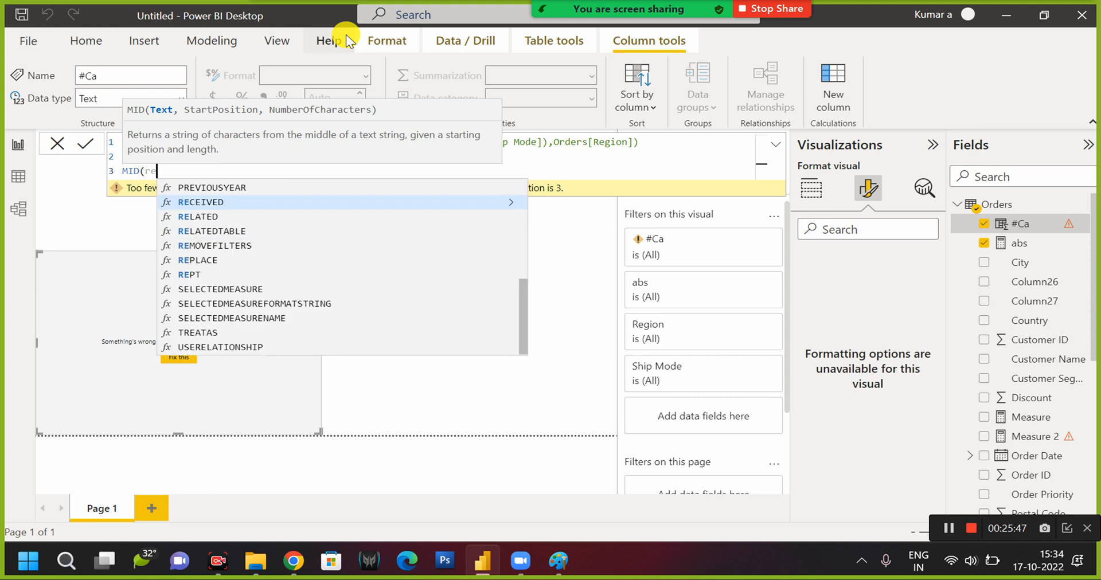
pyautogui.write('gi')
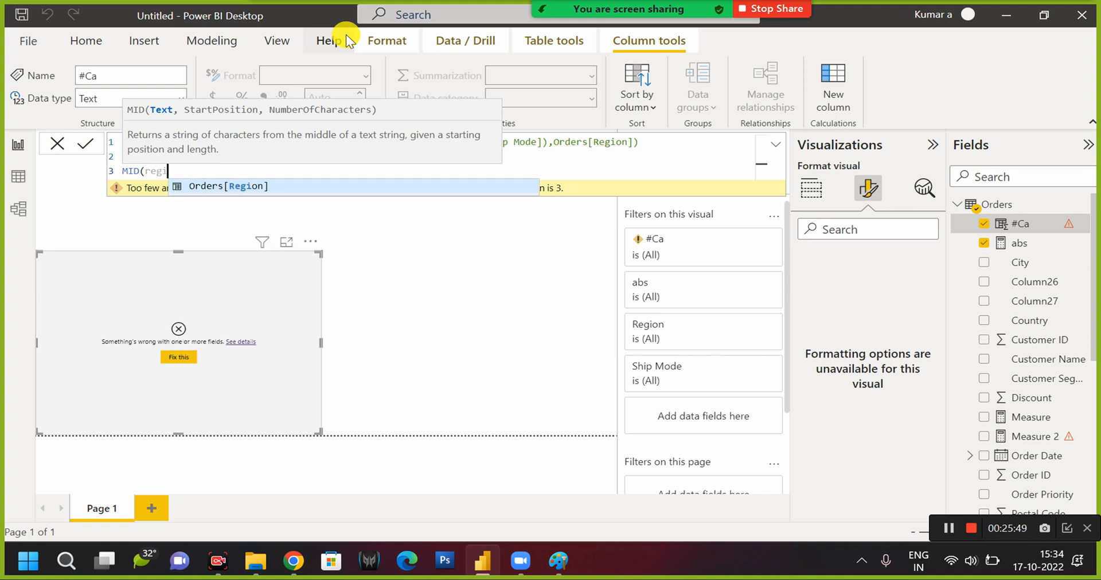
pyautogui.press('Tab')
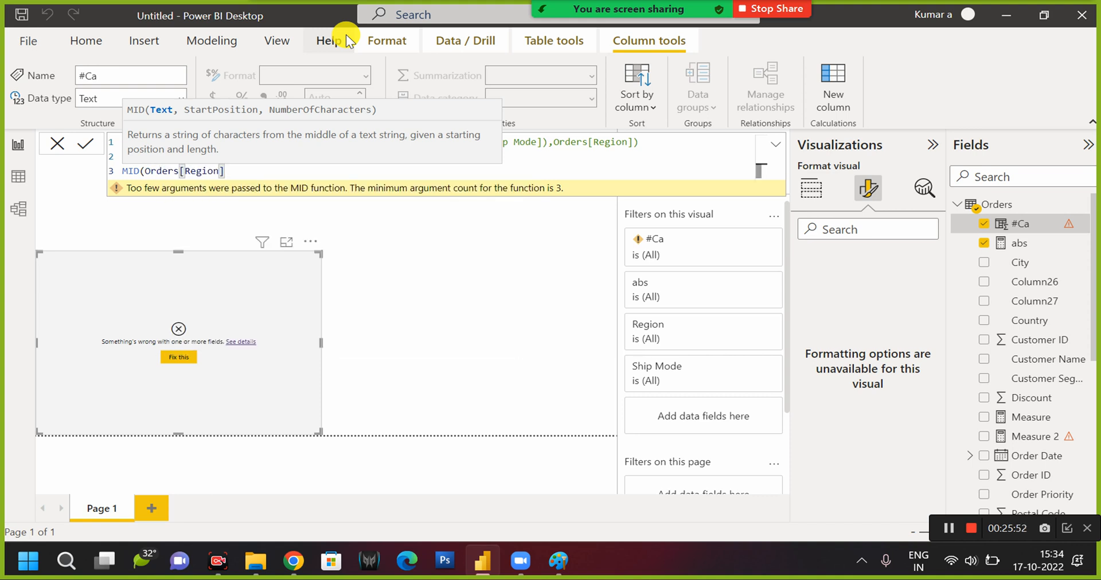
# Complete the MID function with start position 1 and 4 characters, dismissing the meeting time pop-up, and commit the #Ca formula.
pyautogui.write(',1')
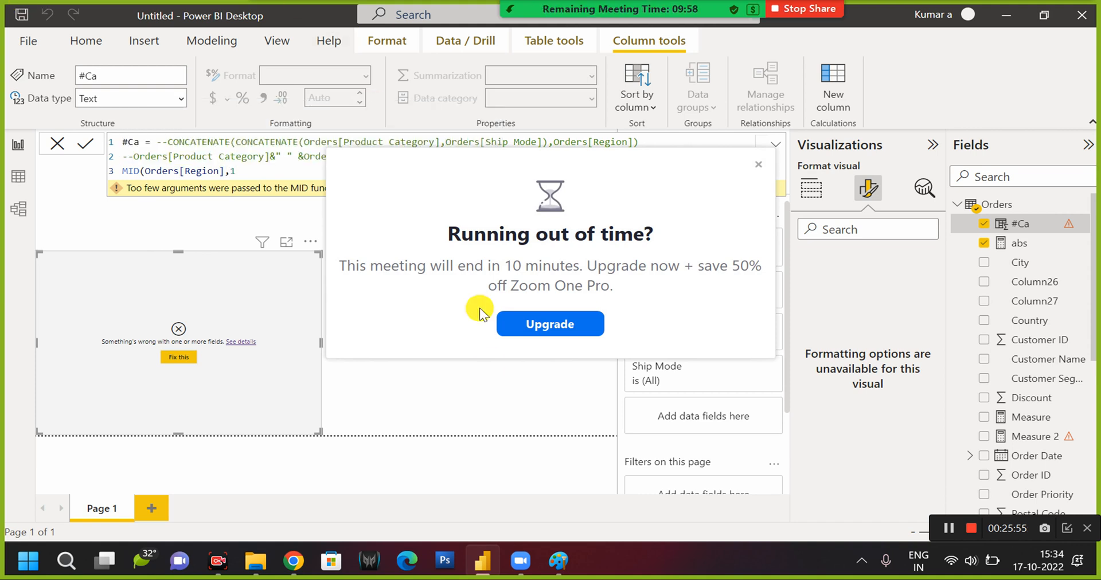
pyautogui.click(758, 165)
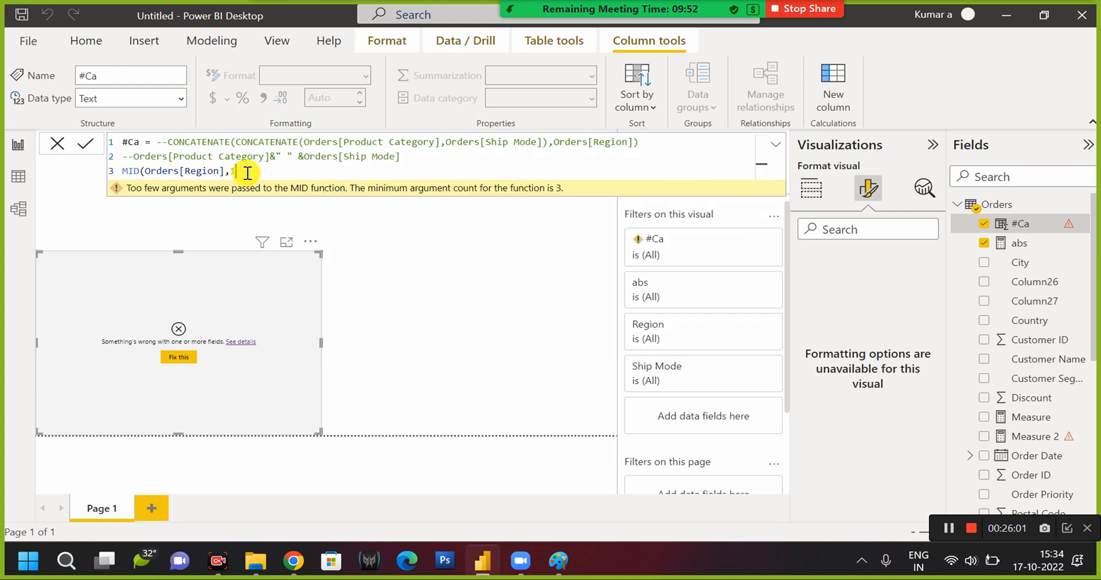
pyautogui.write(',')
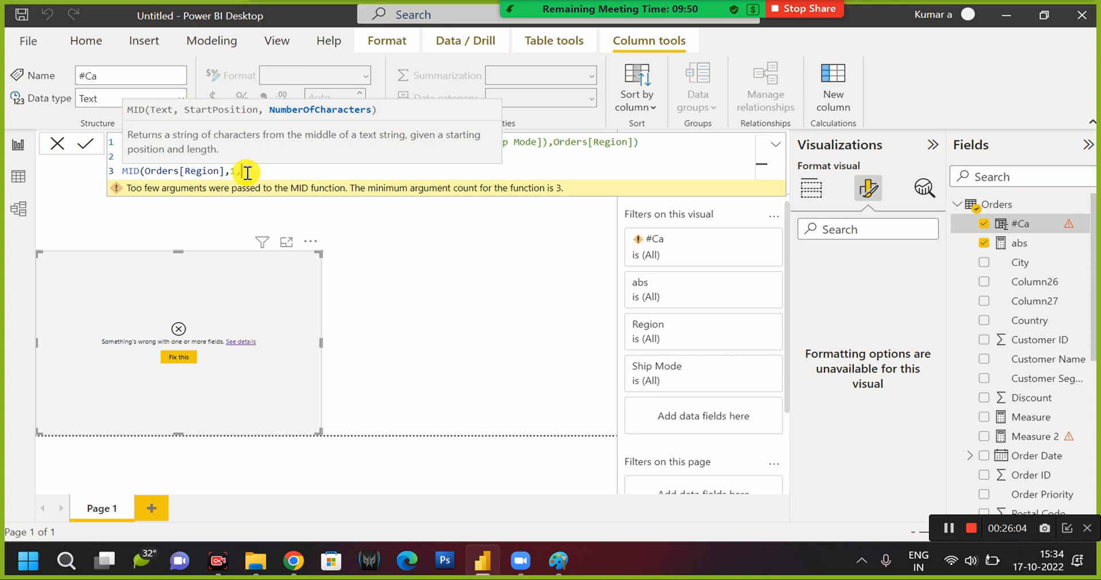
pyautogui.write('4)')
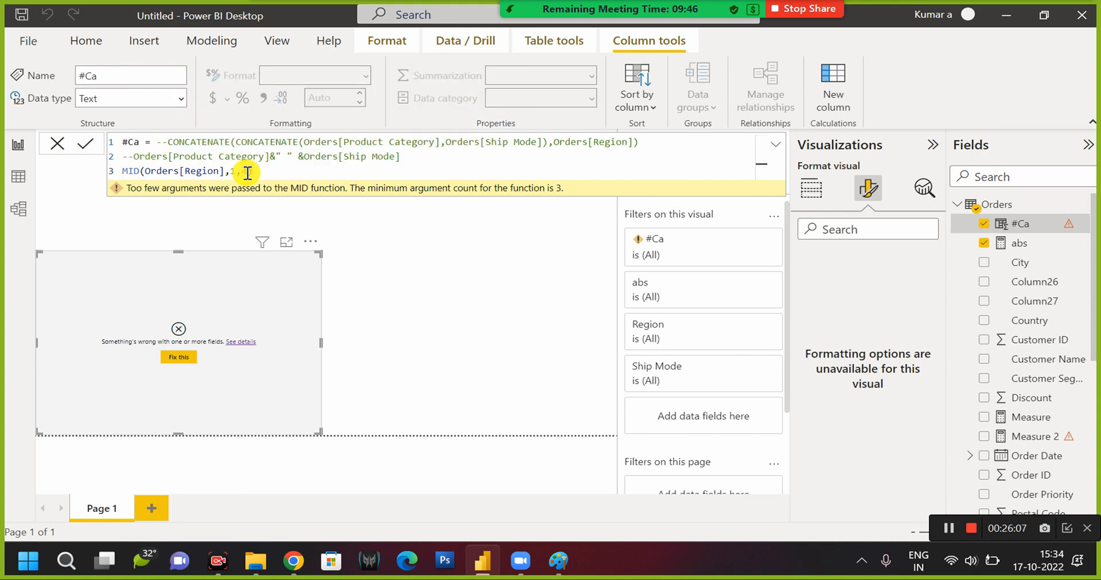
pyautogui.click(246, 257)
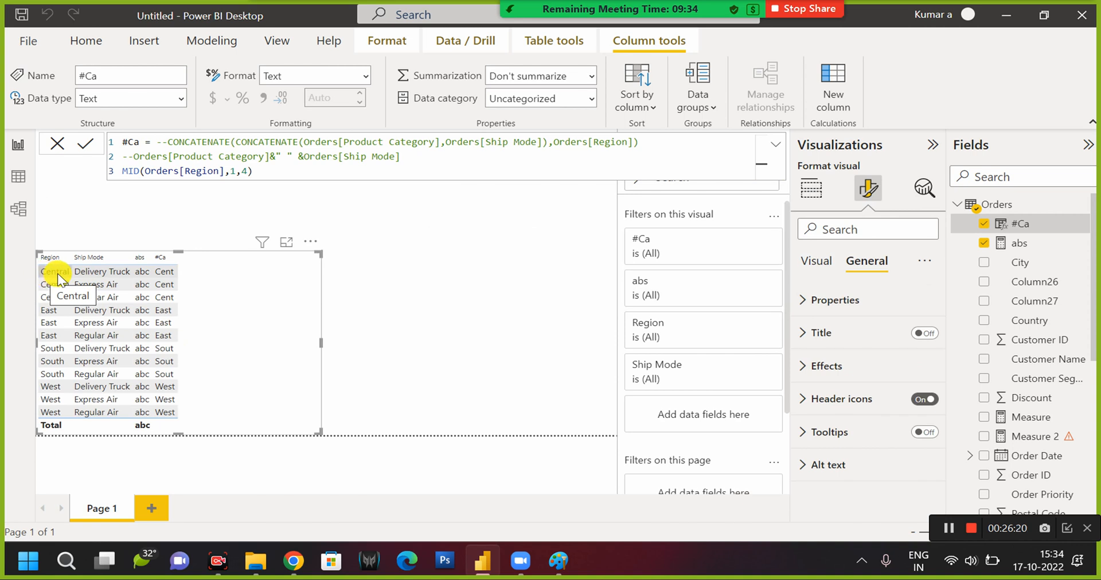
# Change the MID function's number of characters to 3 and commit the #Ca formula.
pyautogui.click(248, 170)
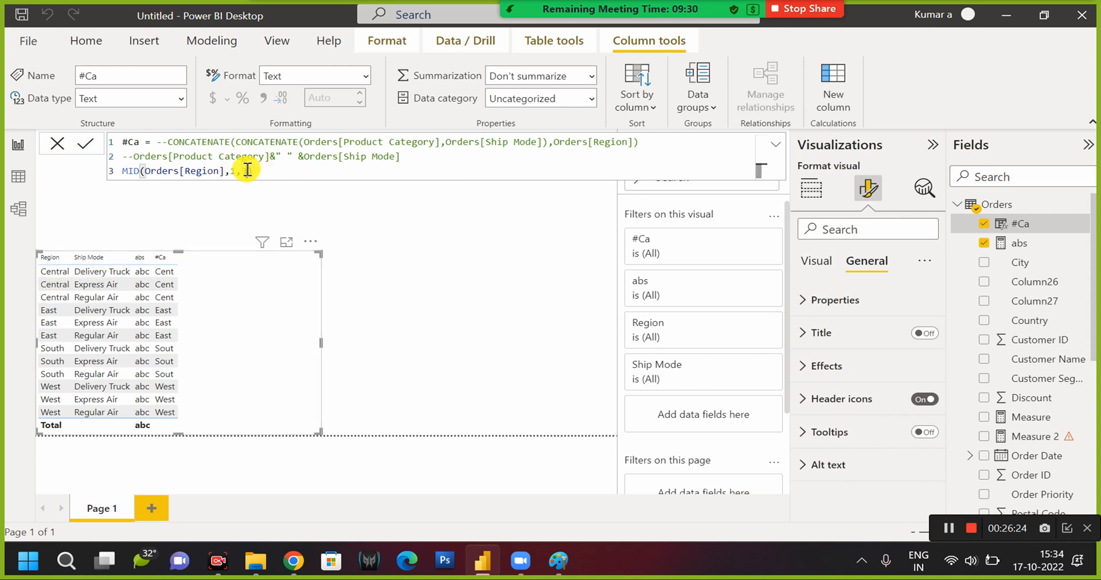
pyautogui.press('BackSpace')
pyautogui.write('3')
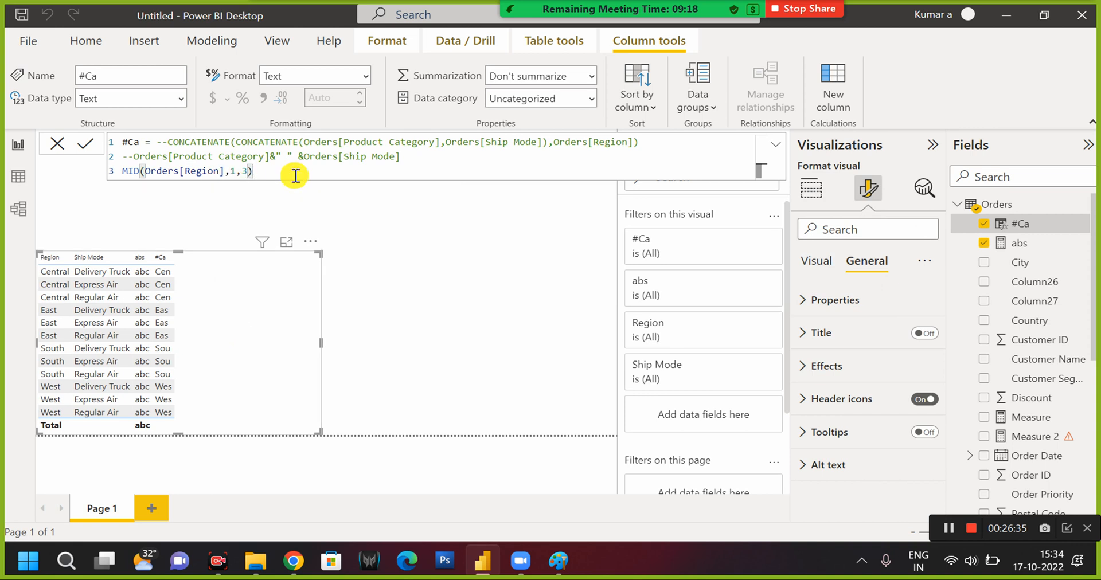
pyautogui.press('Left')
pyautogui.press('Left')
pyautogui.press('Left')
pyautogui.press('Left')
pyautogui.press('Left')
pyautogui.press('Left')
pyautogui.press('Left')
pyautogui.press('Left')
pyautogui.press('Left')
pyautogui.press('Left')
pyautogui.press('Left')
pyautogui.press('Left')
pyautogui.press('Left')
pyautogui.press('Left')
pyautogui.press('Left')
pyautogui.press('Left')
pyautogui.press('Left')
pyautogui.press('Left')
pyautogui.press('Left')
pyautogui.press('Left')
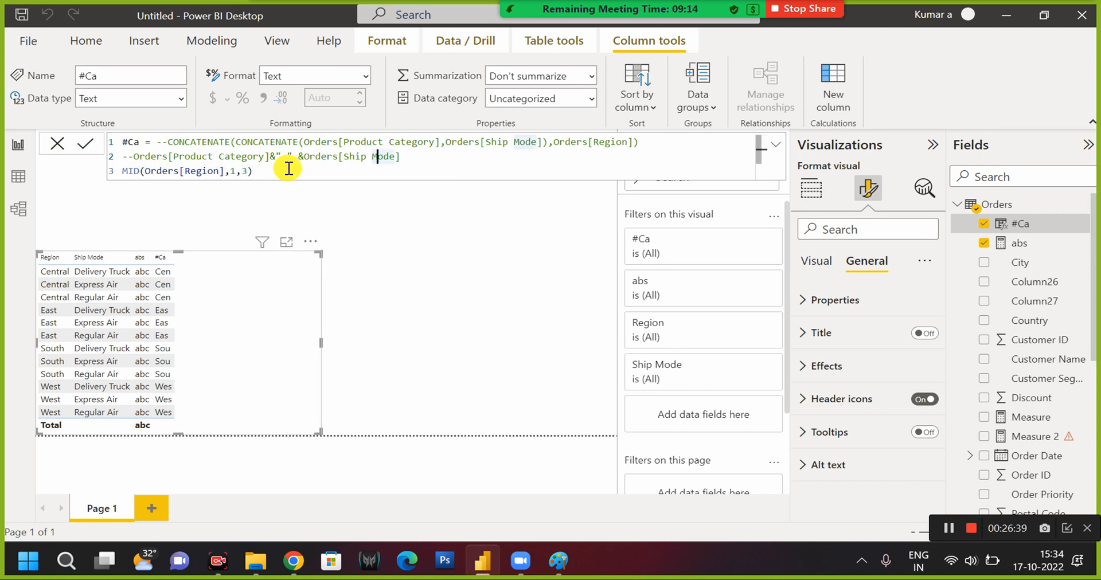
pyautogui.press('Down')
pyautogui.press('Left')
pyautogui.press('Left')
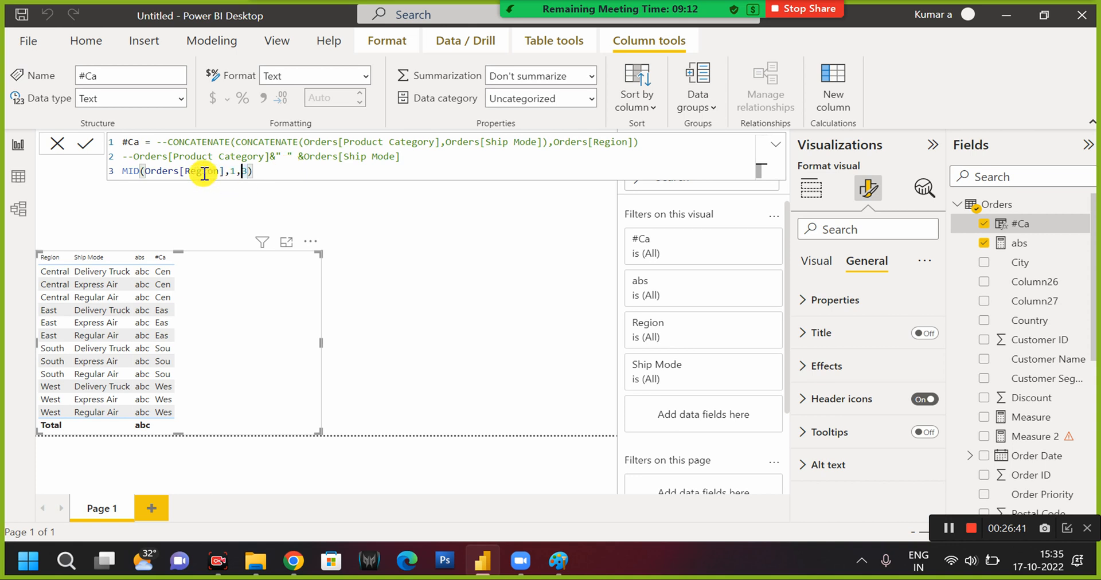
# Comment out the MID line of the #Ca formula with -- and add an empty fourth line.
pyautogui.click(125, 170)
pyautogui.write('--')
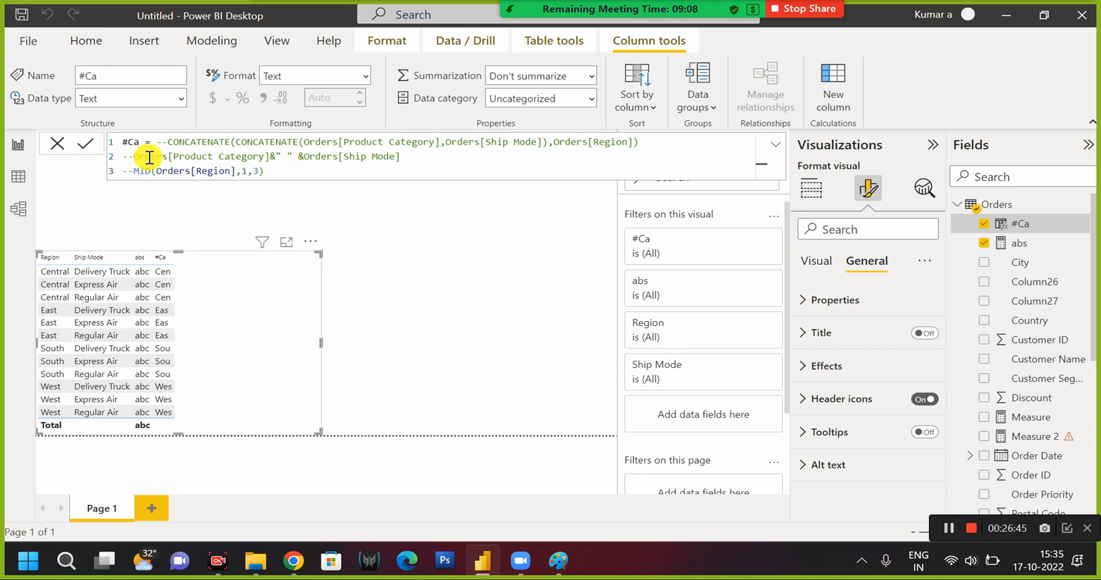
pyautogui.click(287, 169)
pyautogui.hotkey('shift', 'Return')
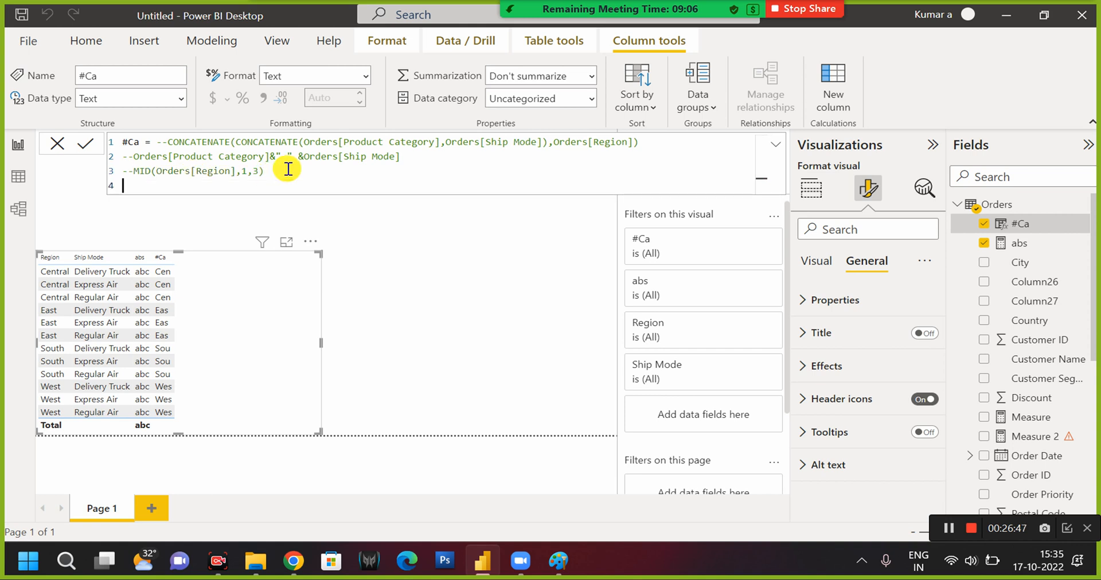
# Enter TRIM(Orders[Region]) on the fourth line of the #Ca formula and commit it.
pyautogui.write('trim')
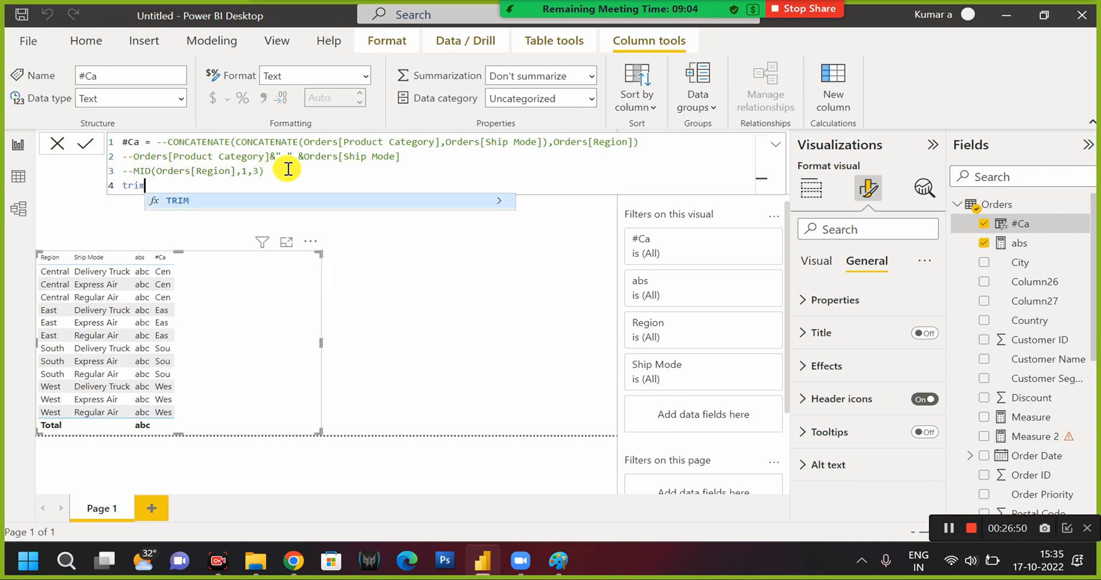
pyautogui.press('Tab')
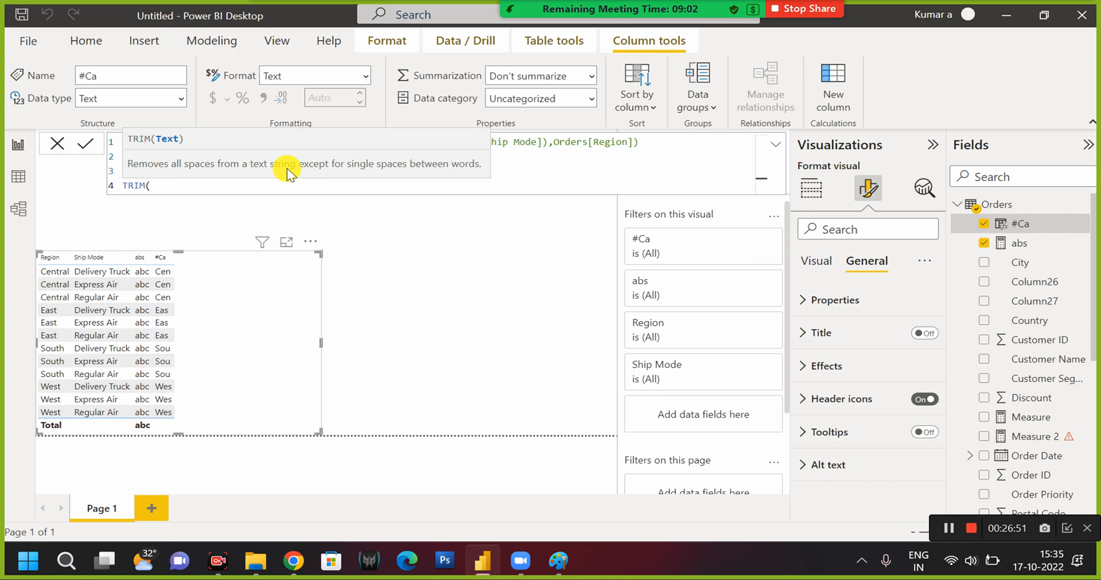
pyautogui.write('ca')
pyautogui.press('BackSpace')
pyautogui.press('BackSpace')
pyautogui.write('reg')
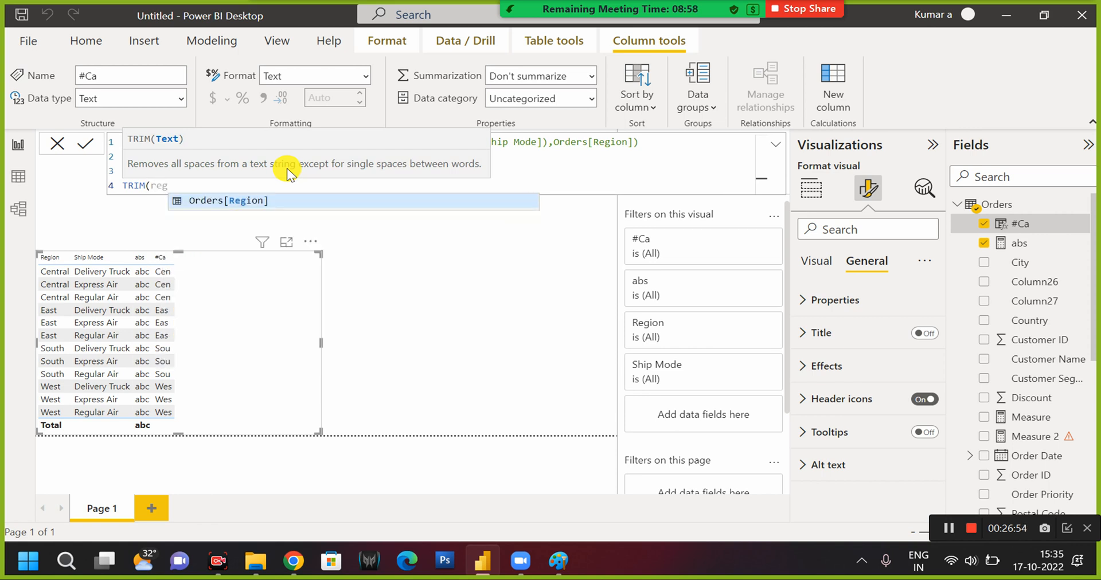
pyautogui.press('Tab')
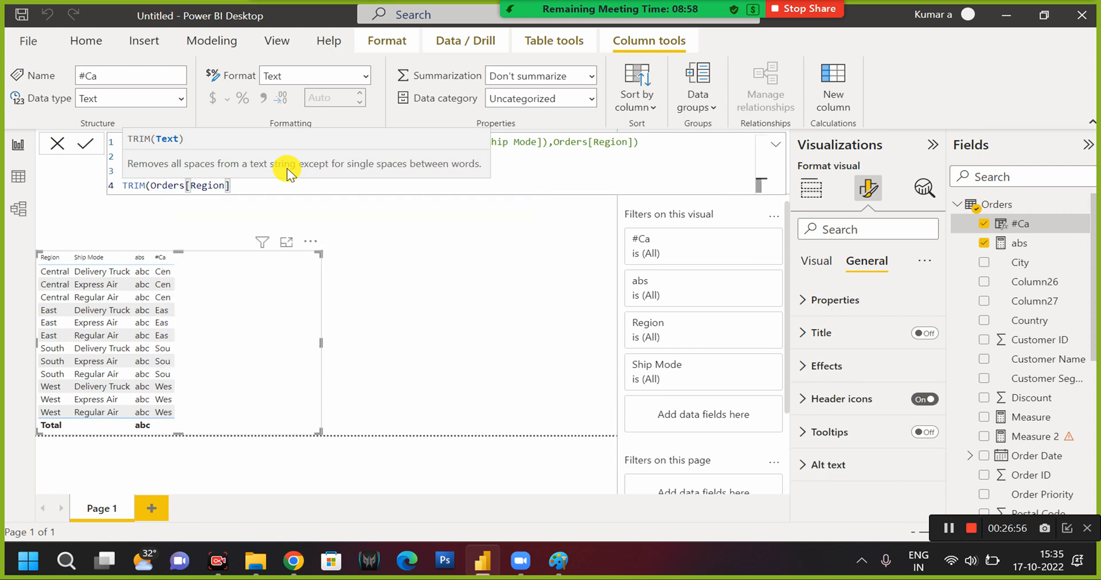
pyautogui.write(')')
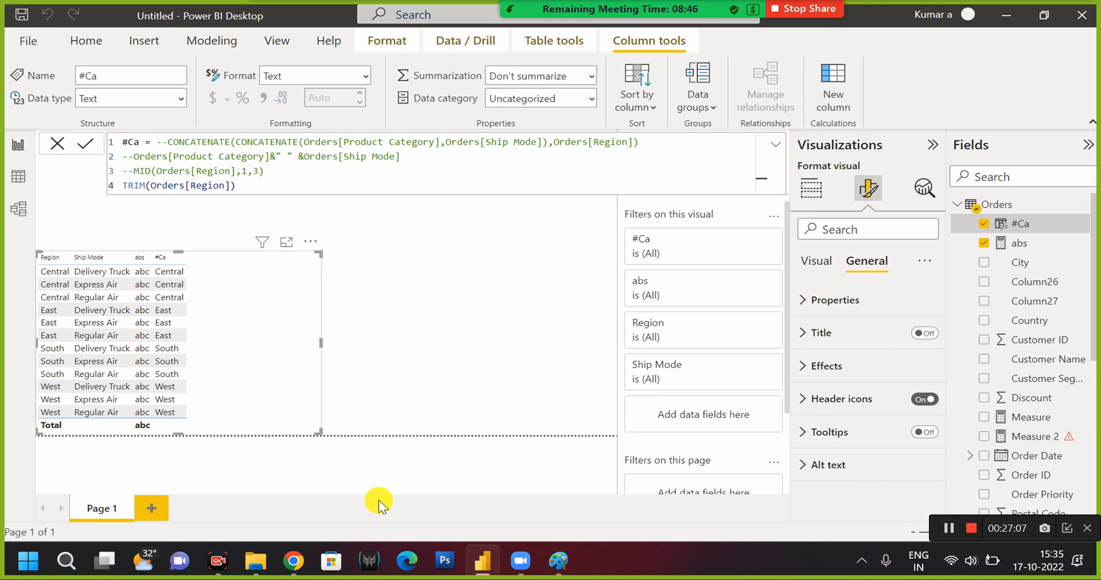
pyautogui.click(255, 185)
pyautogui.hotkey('ctrl', 'Left')
pyautogui.hotkey('ctrl', 'Left')
pyautogui.hotkey('ctrl', 'Left')
pyautogui.hotkey('ctrl', 'Left')
pyautogui.hotkey('ctrl', 'Left')
pyautogui.press('Down')
pyautogui.hotkey('ctrl', 'Left')
pyautogui.hotkey('ctrl', 'Left')
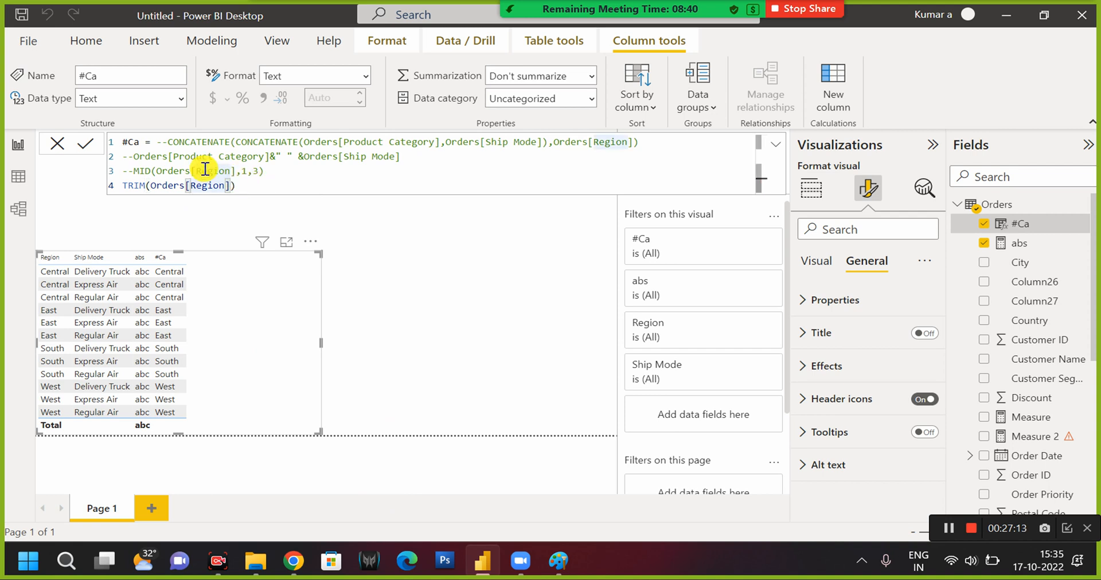
# Comment out the TRIM line of the #Ca formula with -- and add an empty fifth line.
pyautogui.click(126, 186)
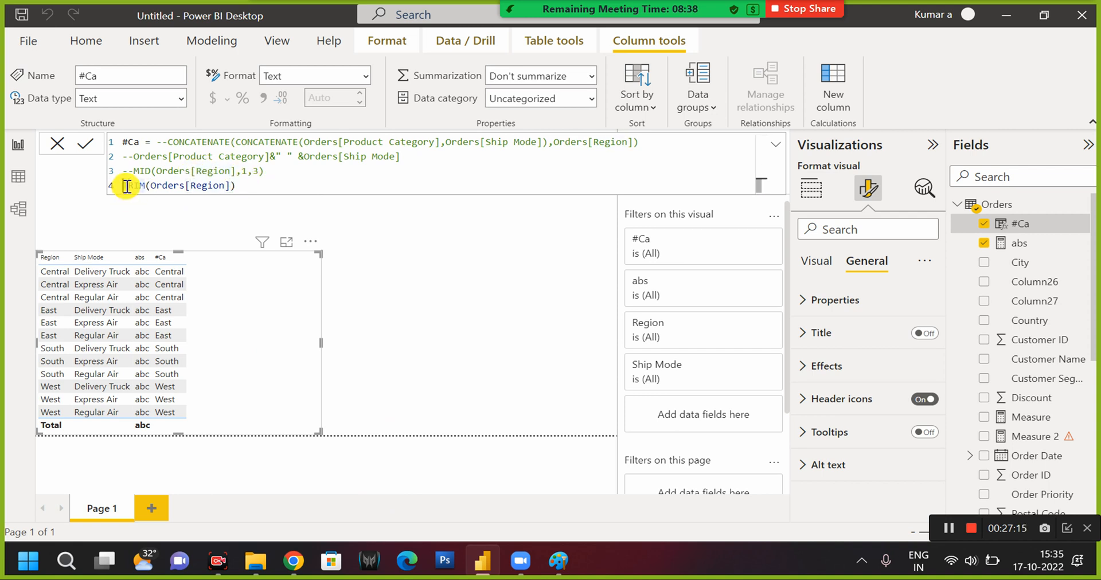
pyautogui.write('--')
pyautogui.click(339, 184)
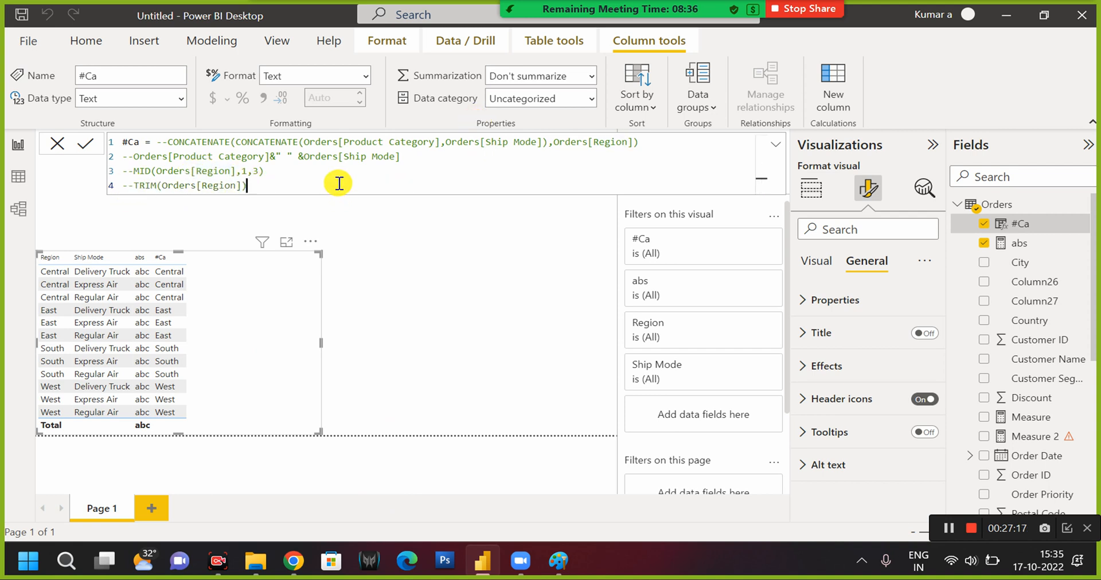
pyautogui.hotkey('shift', 'Return')
pyautogui.write('bal')
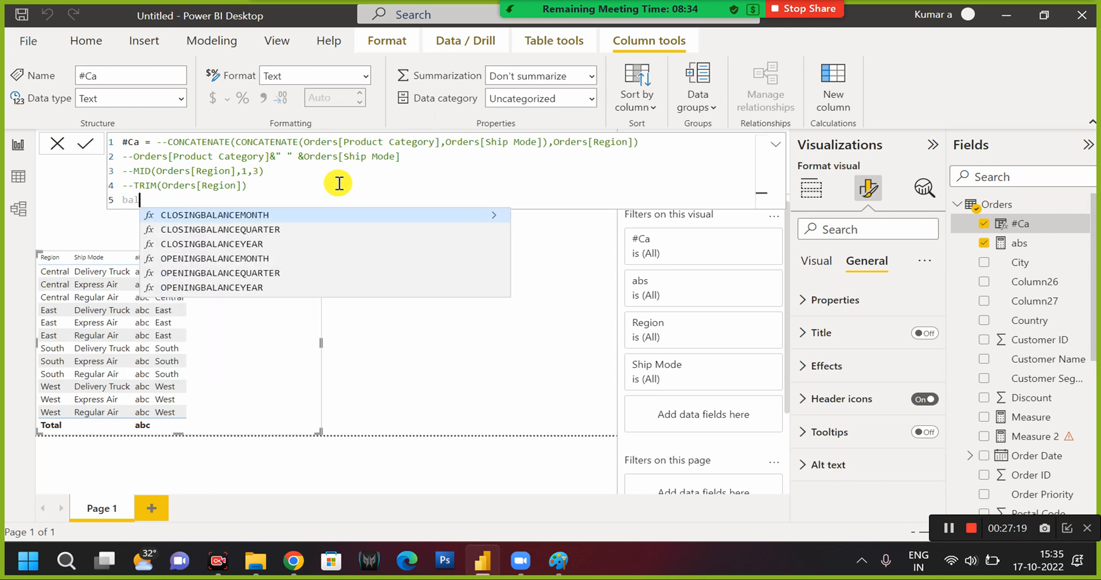
pyautogui.write('n')
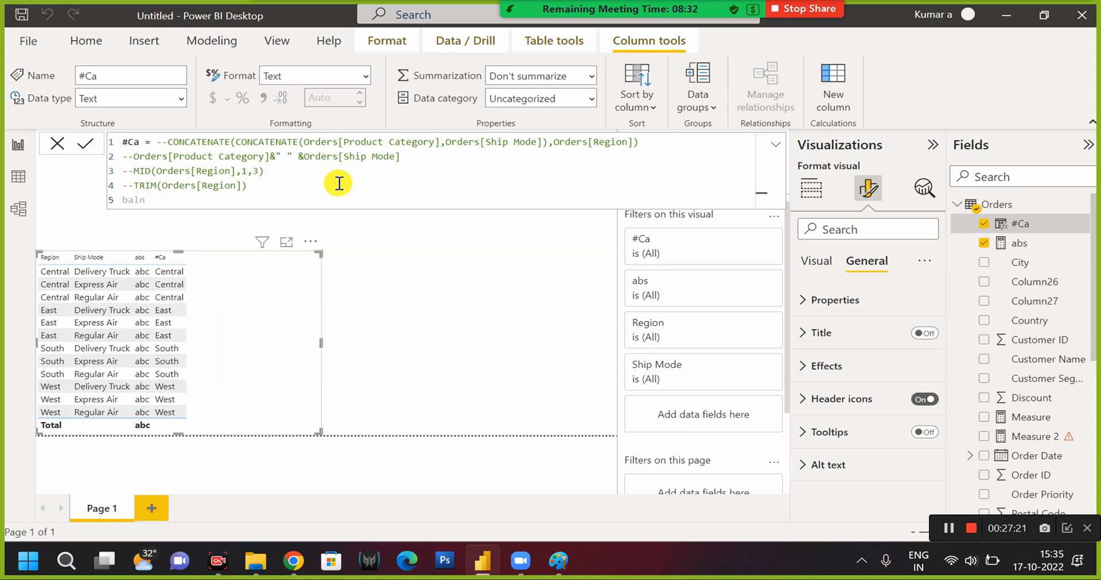
pyautogui.press('BackSpace')
pyautogui.press('BackSpace')
pyautogui.press('BackSpace')
pyautogui.press('BackSpace')
pyautogui.press('BackSpace')
pyautogui.press('BackSpace')
pyautogui.press('Return')
pyautogui.write('baln')
# Replace everything after #Ca = with BLANK(), dismissing the report rendering error, and commit the formula.
pyautogui.click(159, 147)
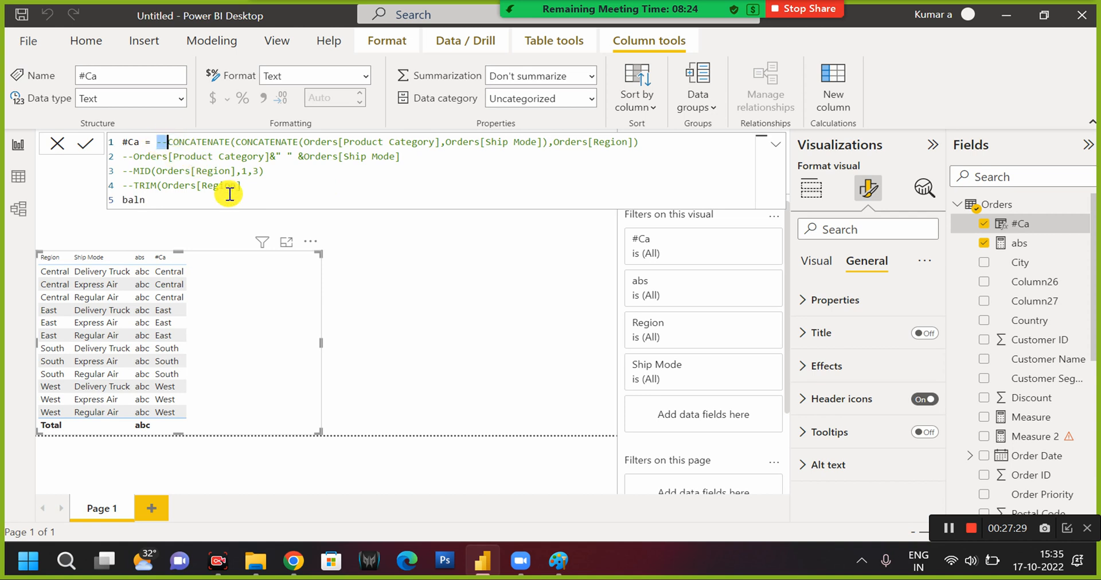
pyautogui.hotkey('ctrl', 'shift', 'End')
pyautogui.press('Delete')
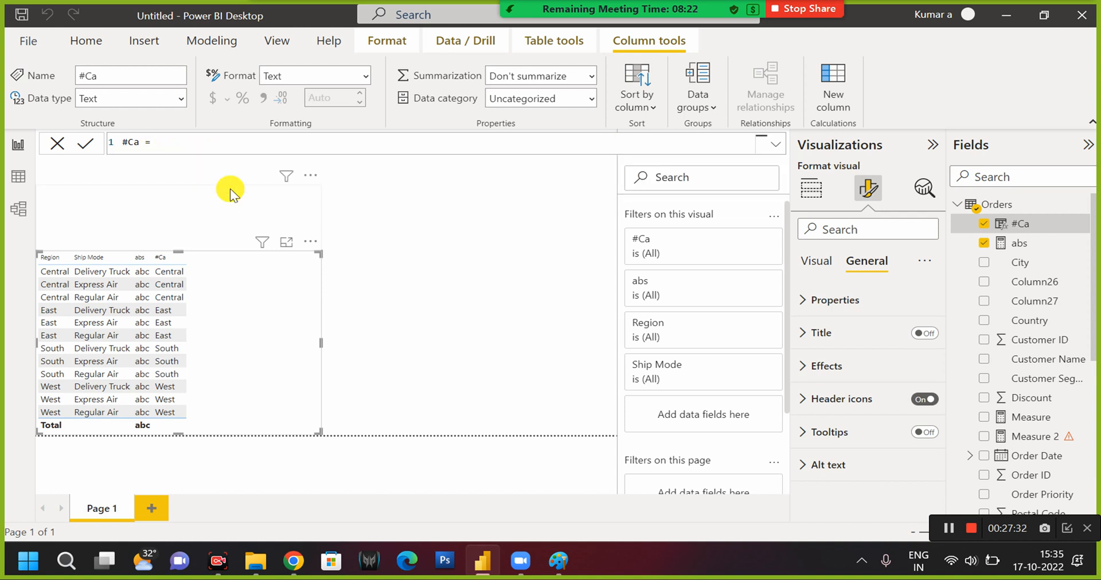
pyautogui.write('bla')
pyautogui.press('Tab')
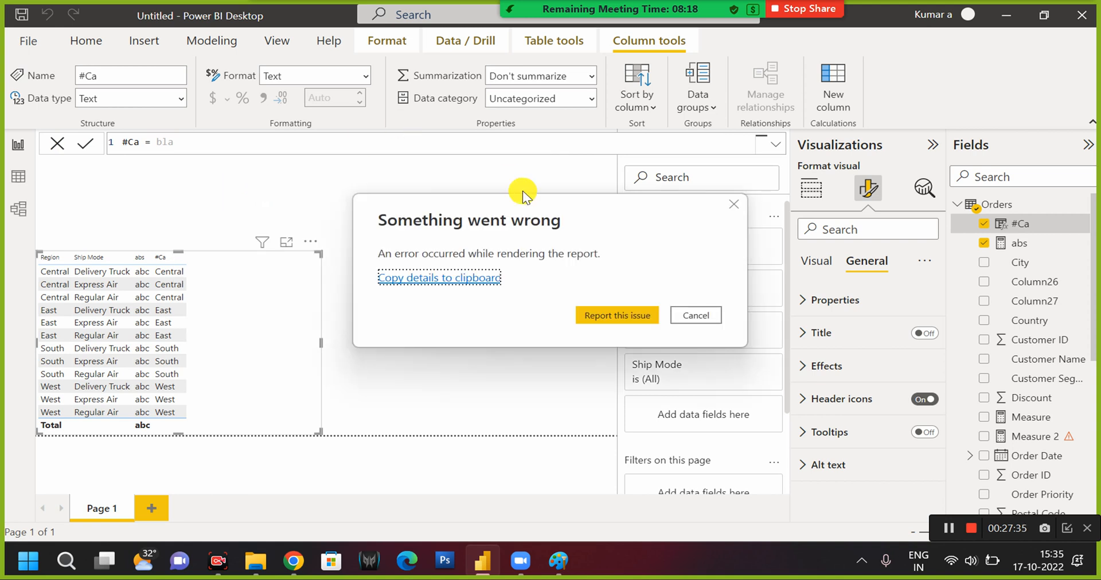
pyautogui.click(696, 315)
pyautogui.click(276, 141)
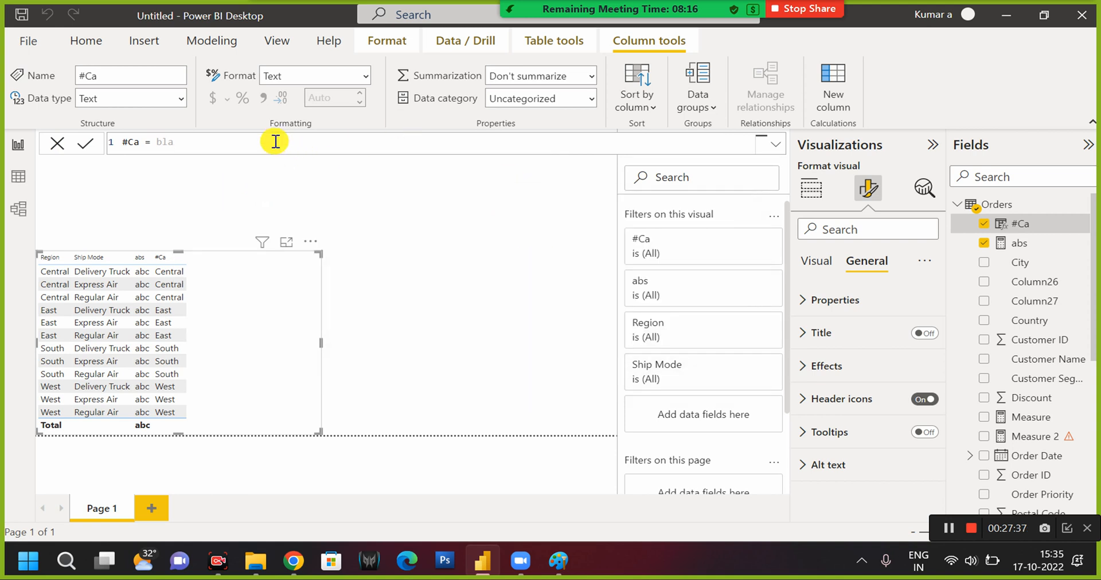
pyautogui.write('n')
pyautogui.press('Tab')
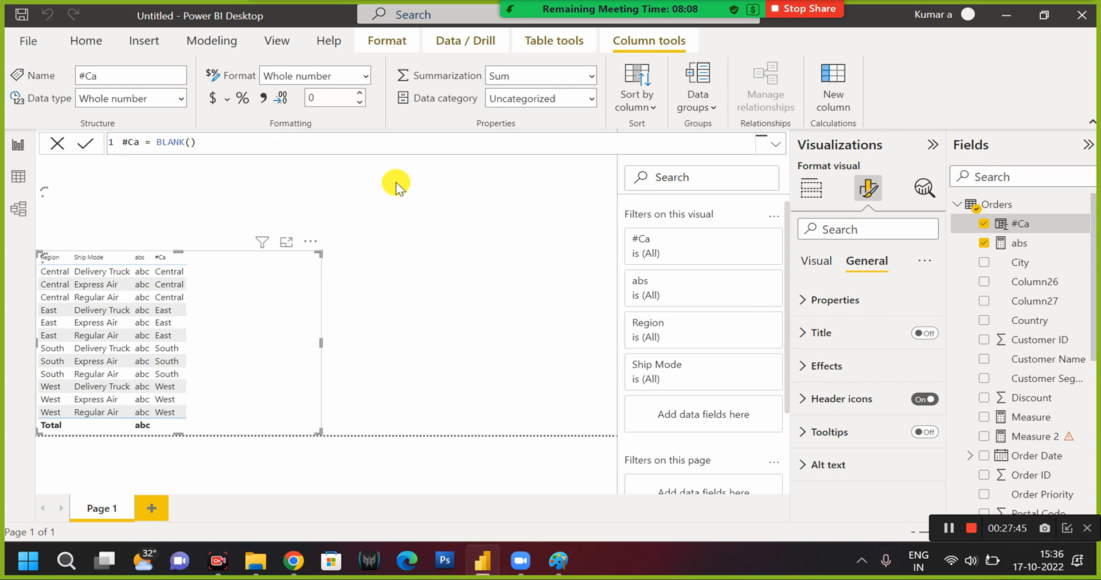
# Insert an IF before BLANK() in the #Ca formula with the logical test Orders[Region]="Central".
pyautogui.click(157, 140)
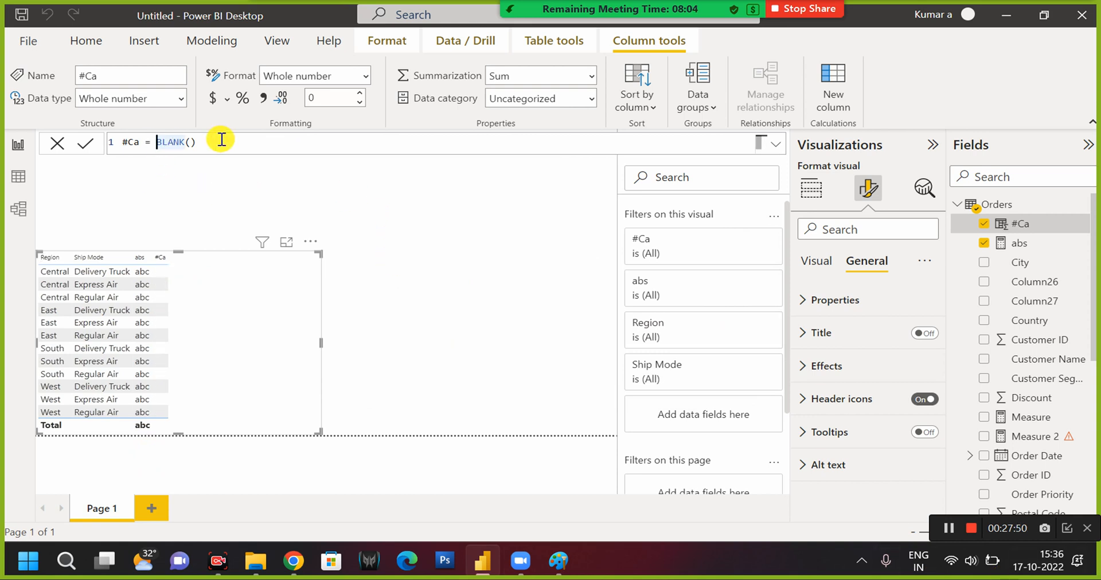
pyautogui.write('if(')
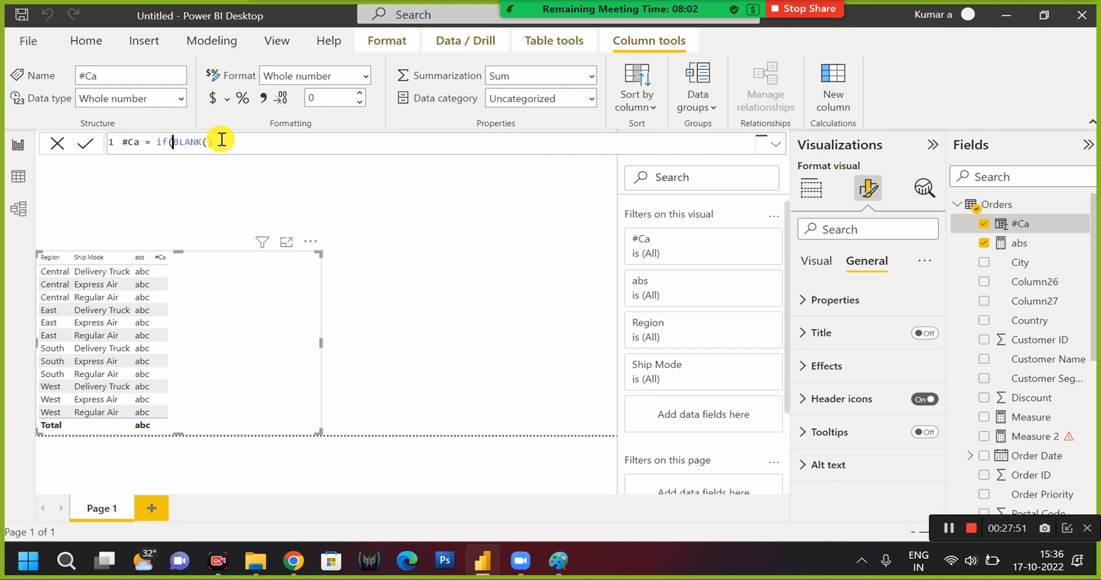
pyautogui.write('Orders[Region]')
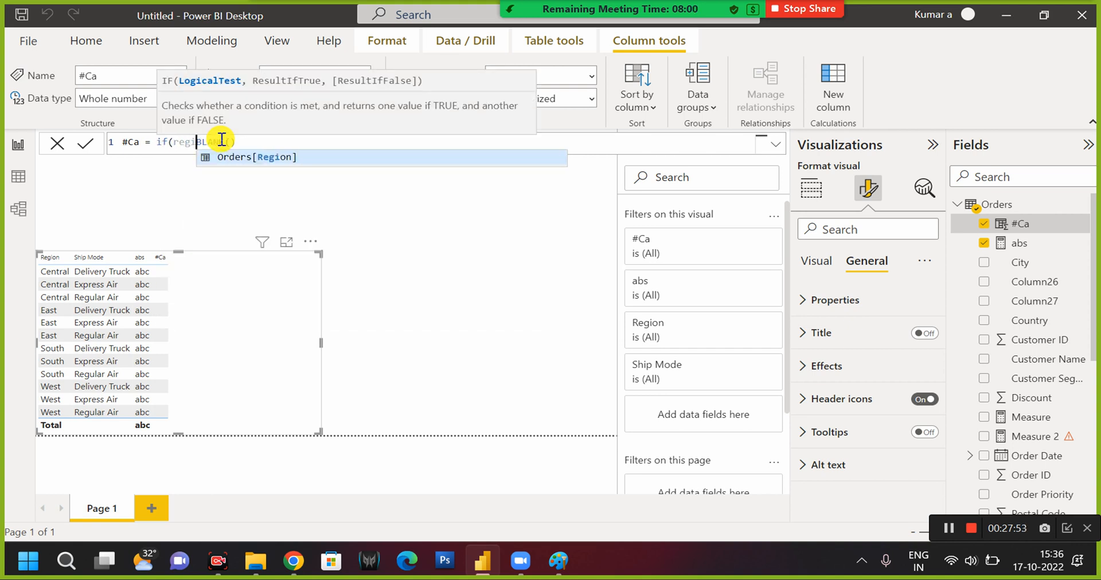
pyautogui.press('Tab')
pyautogui.write('=')
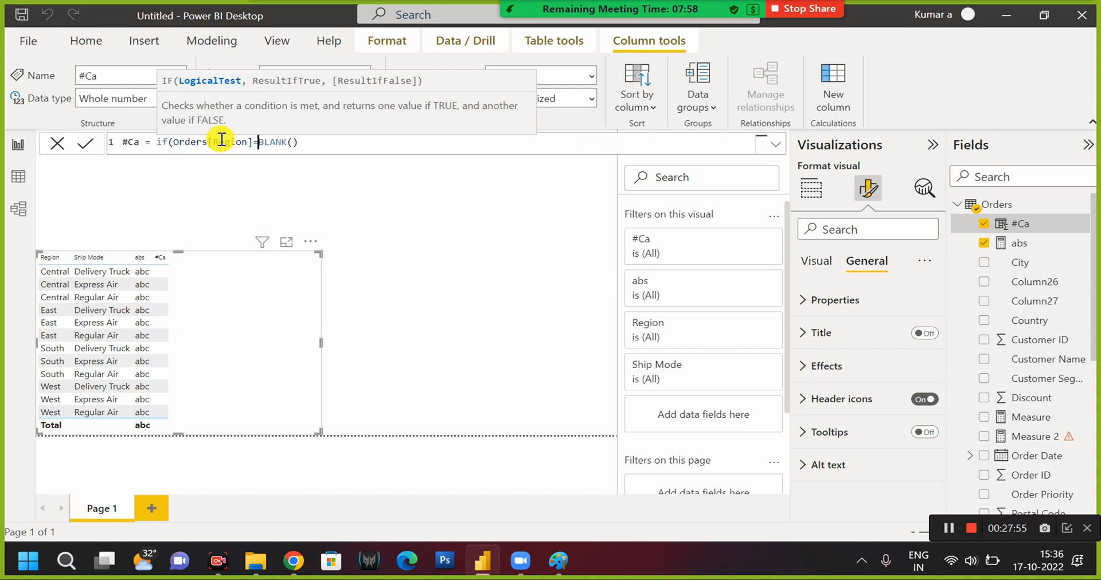
pyautogui.write('"central"')
pyautogui.press('Left')
pyautogui.press('Left')
pyautogui.press('Left')
pyautogui.press('Left')
pyautogui.press('Left')
pyautogui.press('Left')
pyautogui.press('Left')
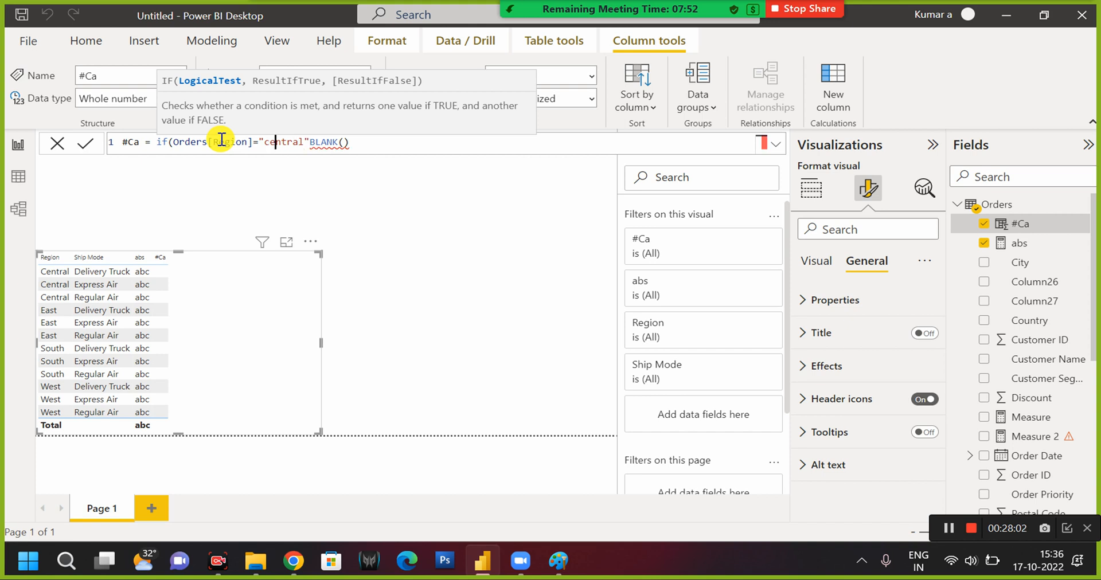
pyautogui.press('BackSpace')
pyautogui.write('C')
pyautogui.press('Right')
pyautogui.press('Right')
pyautogui.press('Right')
pyautogui.press('Right')
pyautogui.press('Right')
pyautogui.press('Right')
pyautogui.press('Right')
# Complete the IF in #Ca with "1" as the true result and BLANK() as the false result, and commit the formula.
pyautogui.write(',1')
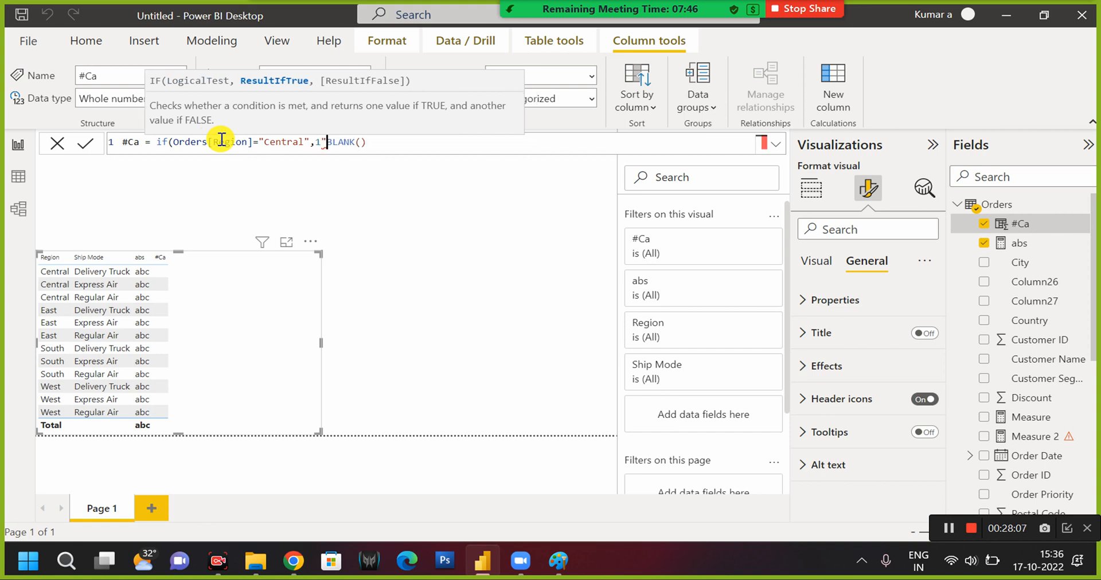
pyautogui.write('"')
pyautogui.press('Left')
pyautogui.press('Left')
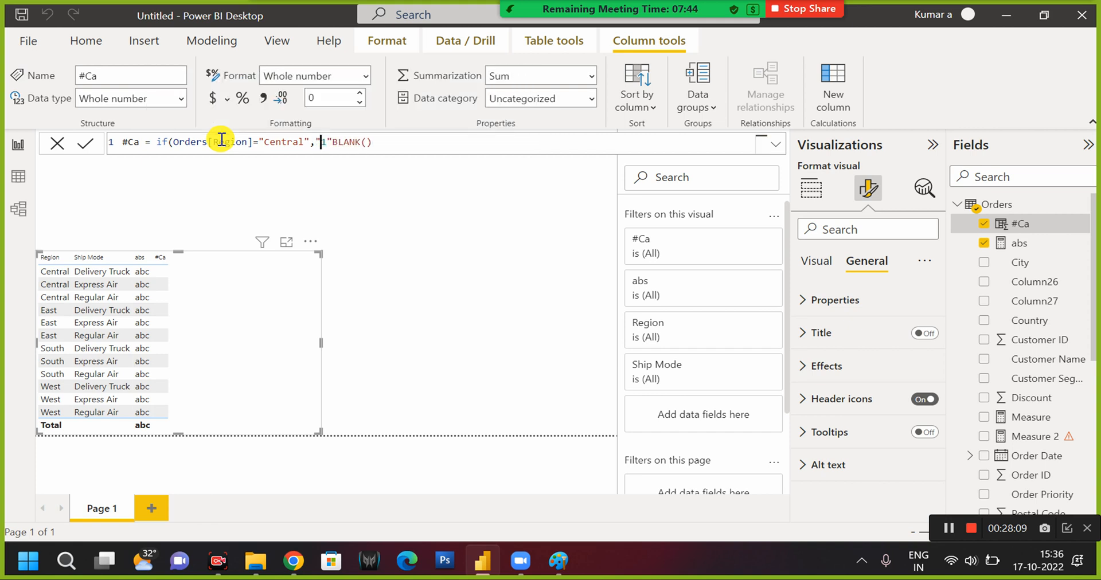
pyautogui.write('"')
pyautogui.press('Right')
pyautogui.press('Right')
pyautogui.write(',')
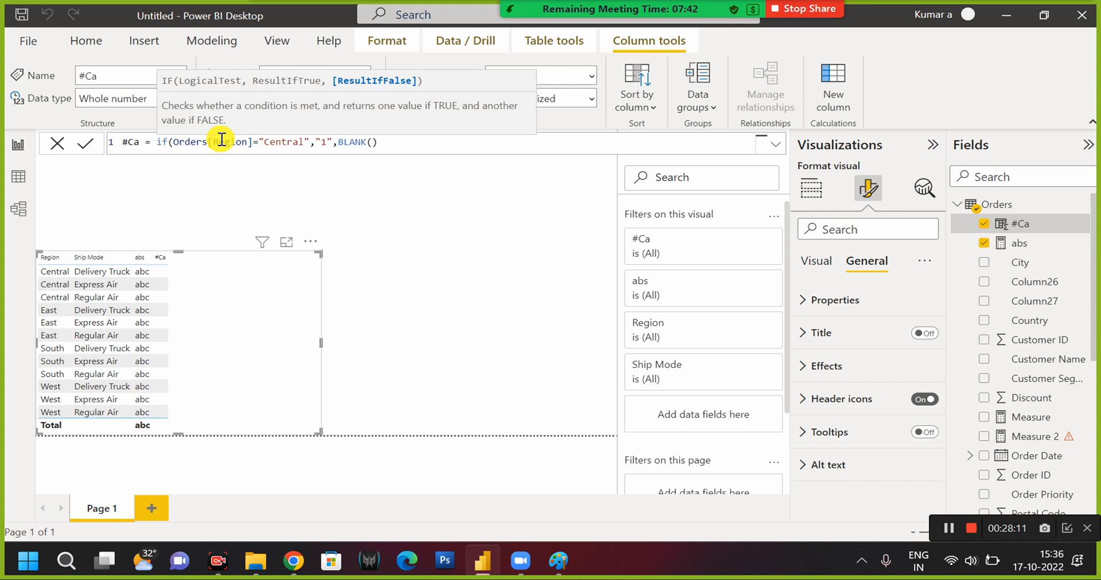
pyautogui.press('Right')
pyautogui.press('Right')
pyautogui.press('Right')
pyautogui.press('Right')
pyautogui.press('Right')
pyautogui.press('Right')
pyautogui.press('Right')
pyautogui.write(')')
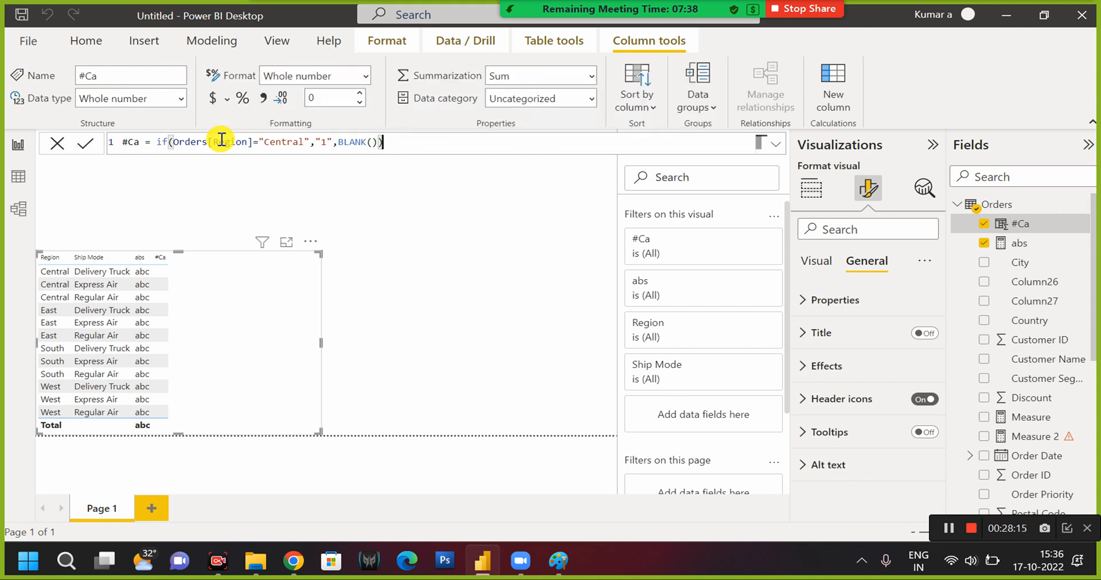
pyautogui.click(223, 141)
pyautogui.press('Return')
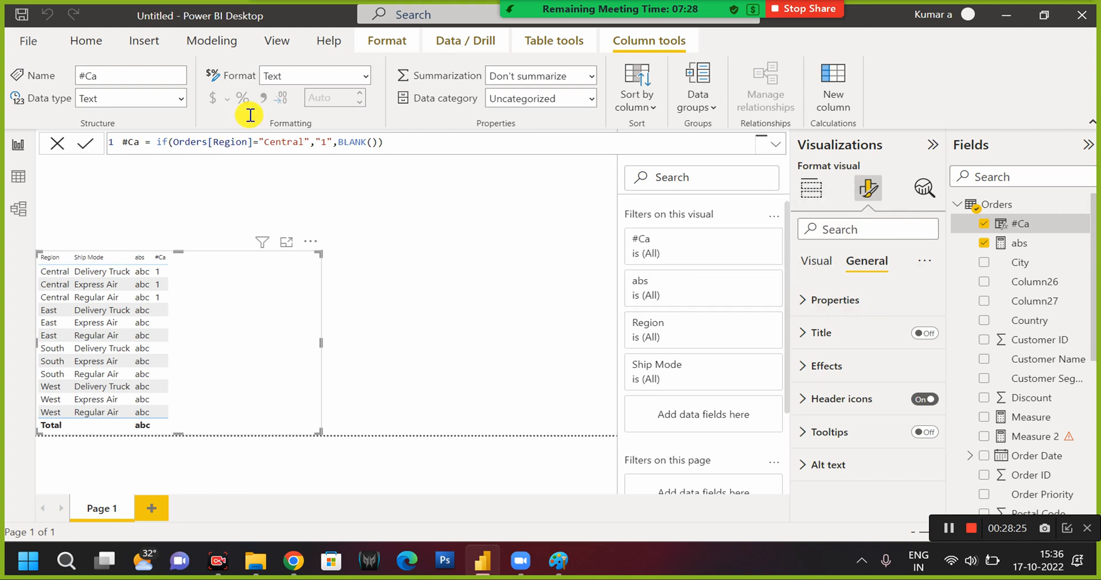
# Comment out the IF expression of the #Ca formula with -- and add an empty second line.
pyautogui.click(156, 141)
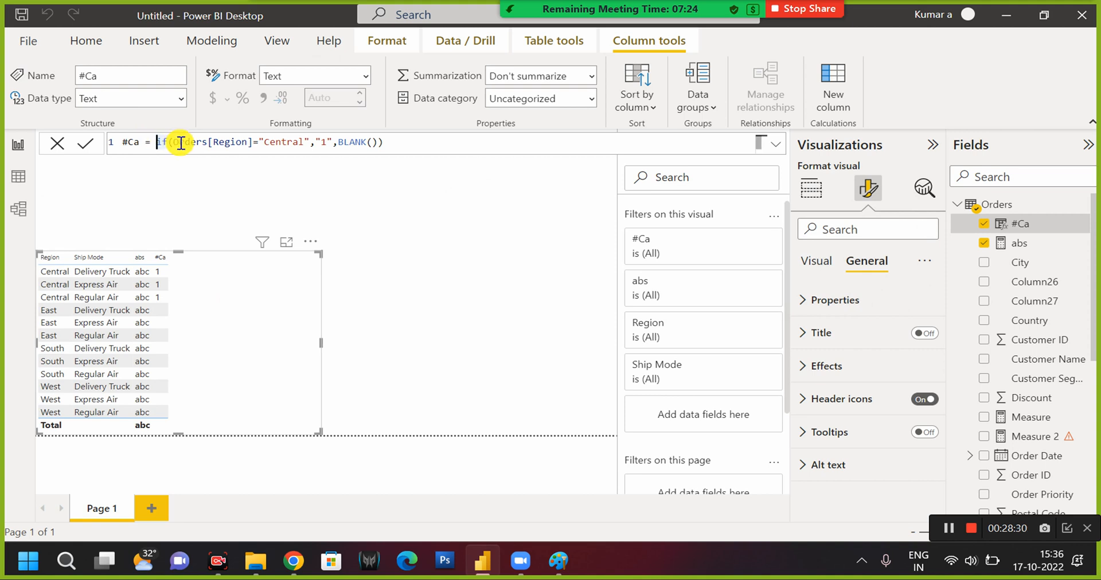
pyautogui.write('--')
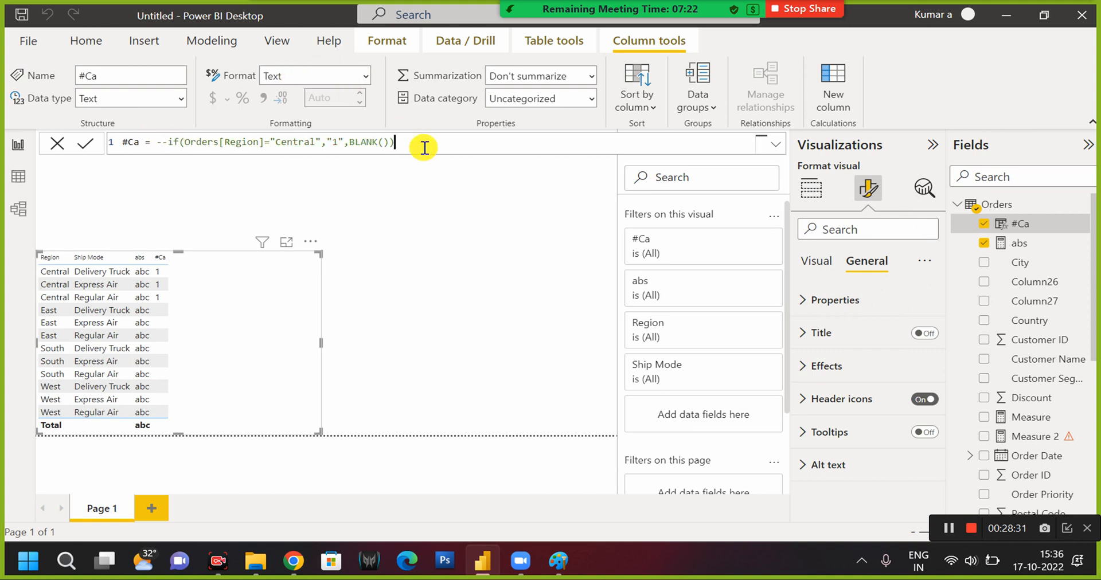
pyautogui.click(425, 147)
pyautogui.hotkey('shift', 'Return')
# Enter UPPER(Orders[Region]) on the second line of the #Ca formula and commit it.
pyautogui.write('upper')
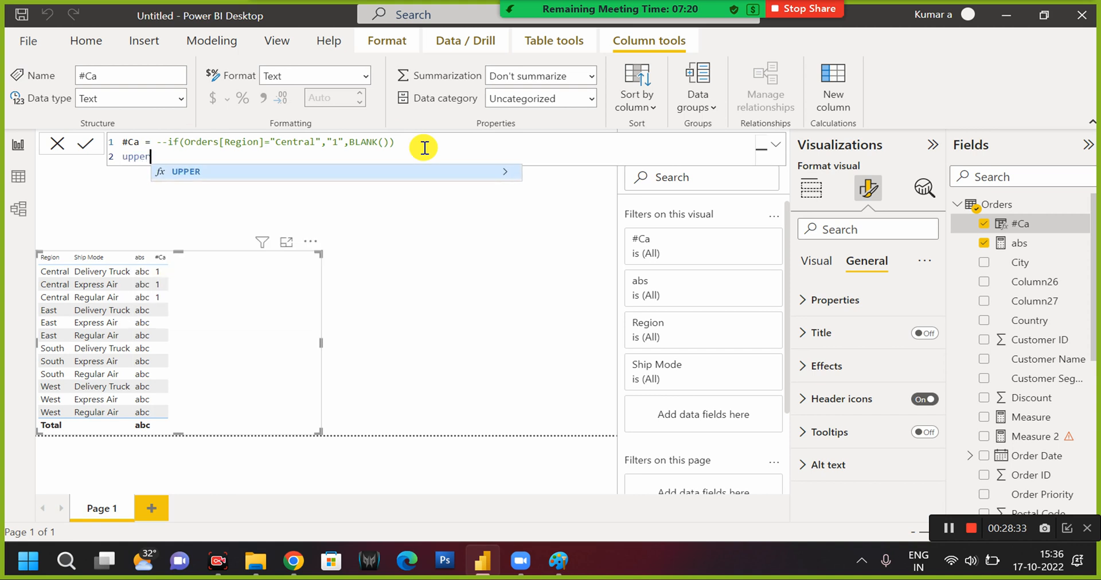
pyautogui.press('Tab')
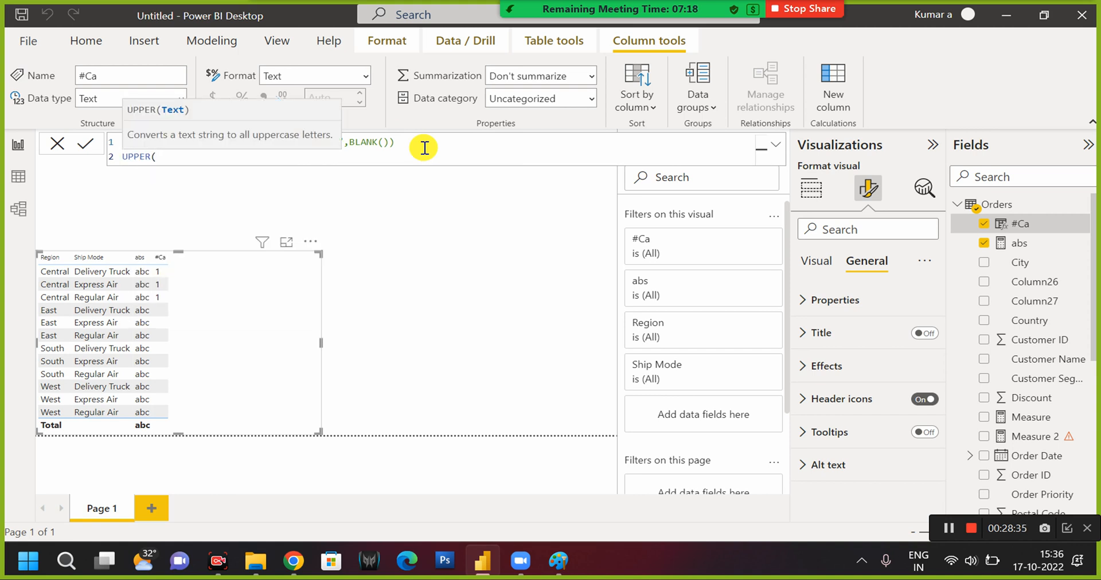
pyautogui.write('reg')
pyautogui.press('Tab')
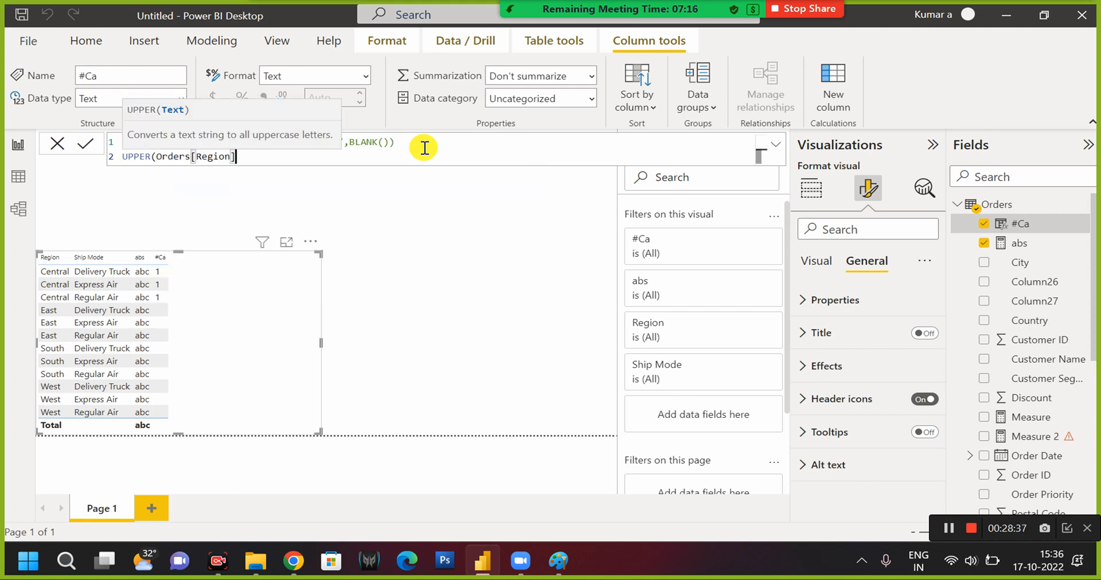
pyautogui.write(')')
pyautogui.press('Return')
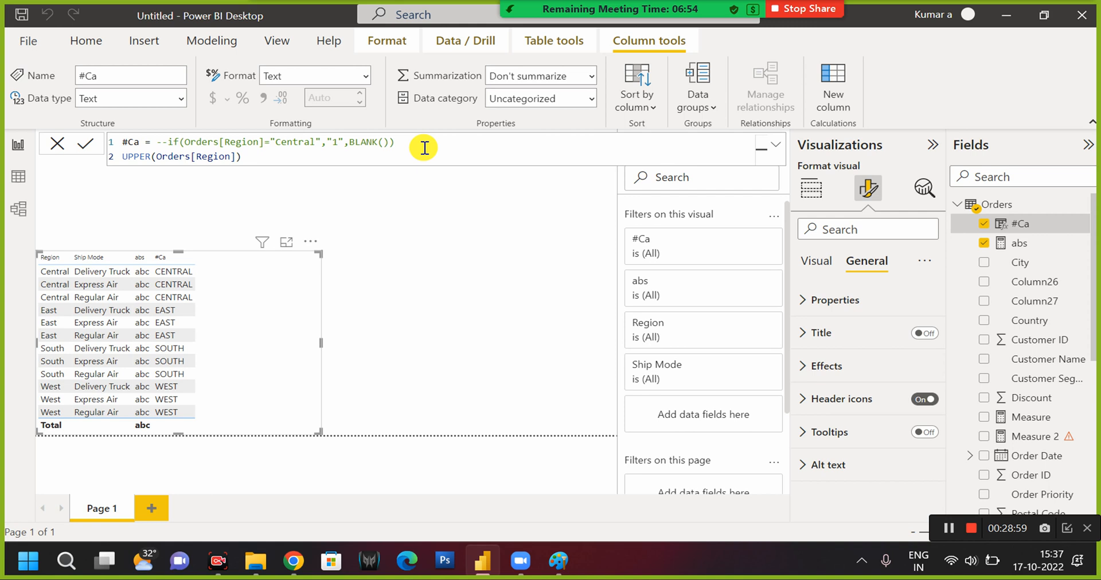
# Replace UPPER with LOWER on the second line of the #Ca formula and commit it.
pyautogui.doubleClick(130, 161)
pyautogui.write('LOWER')
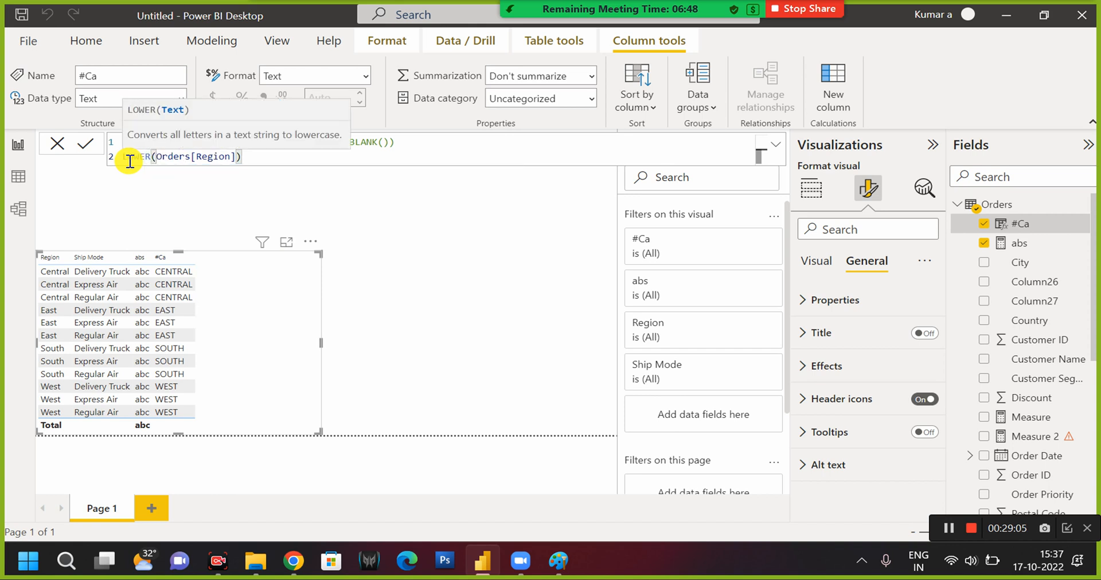
pyautogui.press('Right')
pyautogui.press('Right')
pyautogui.press('Right')
pyautogui.press('Right')
pyautogui.press('Right')
pyautogui.press('Right')
pyautogui.press('Return')
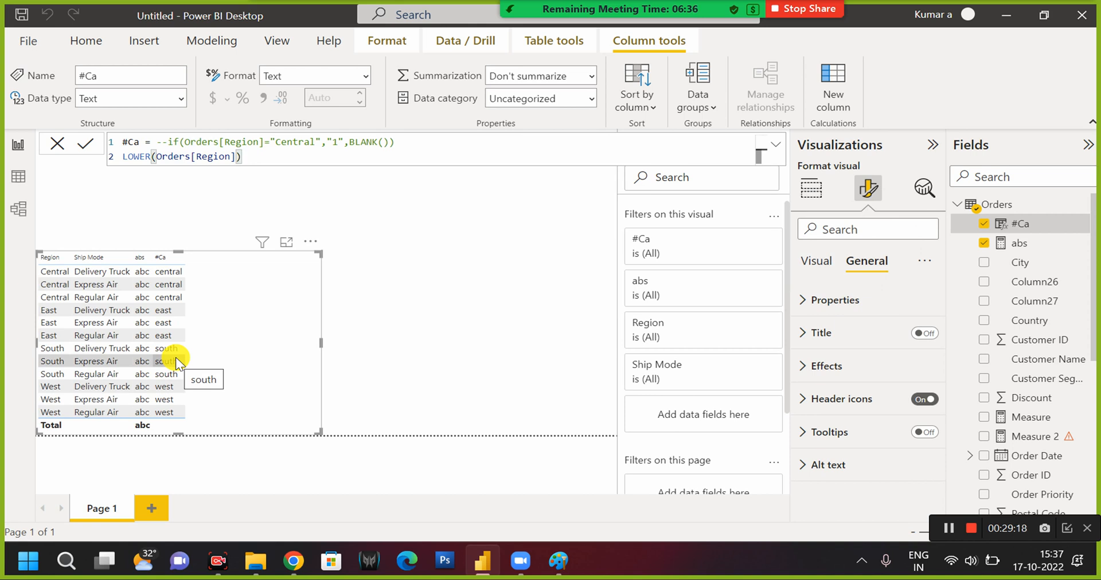
# Comment out the LOWER line of the #Ca formula with -- and add an empty third line.
pyautogui.click(123, 157)
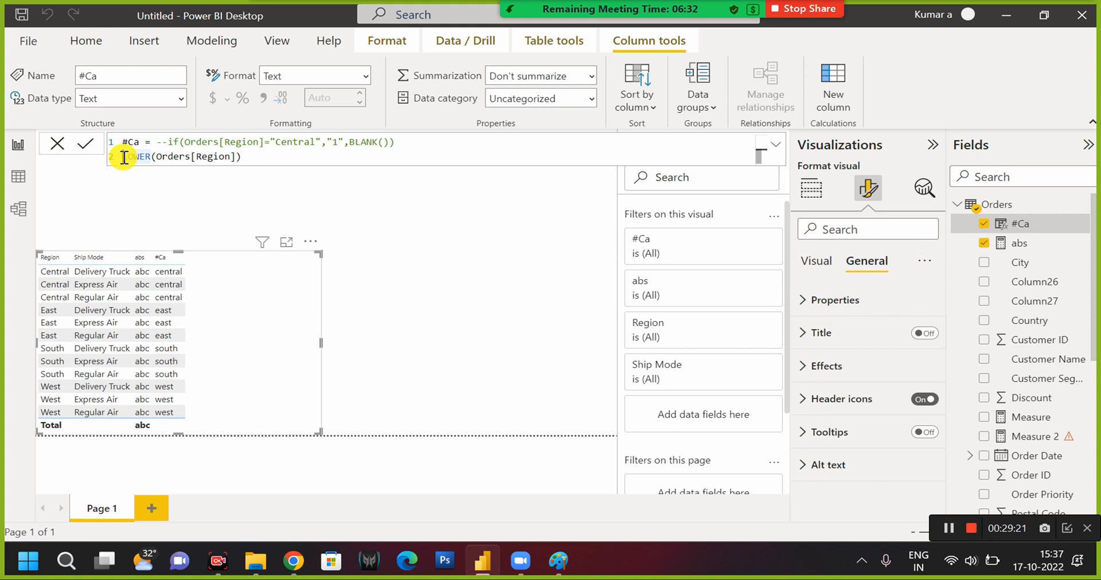
pyautogui.write('--')
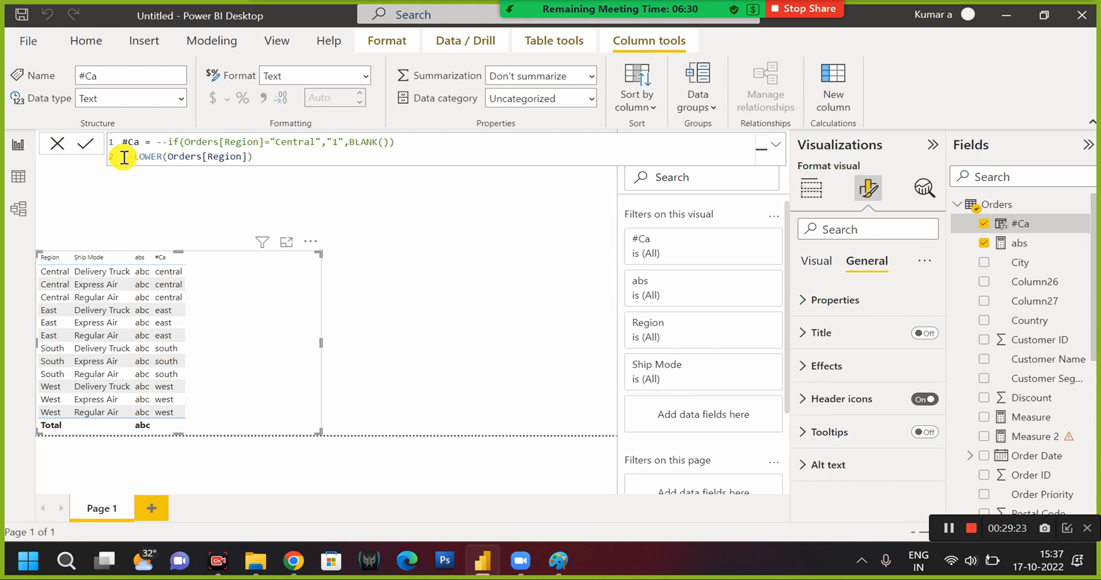
pyautogui.click(254, 155)
pyautogui.press('Return')
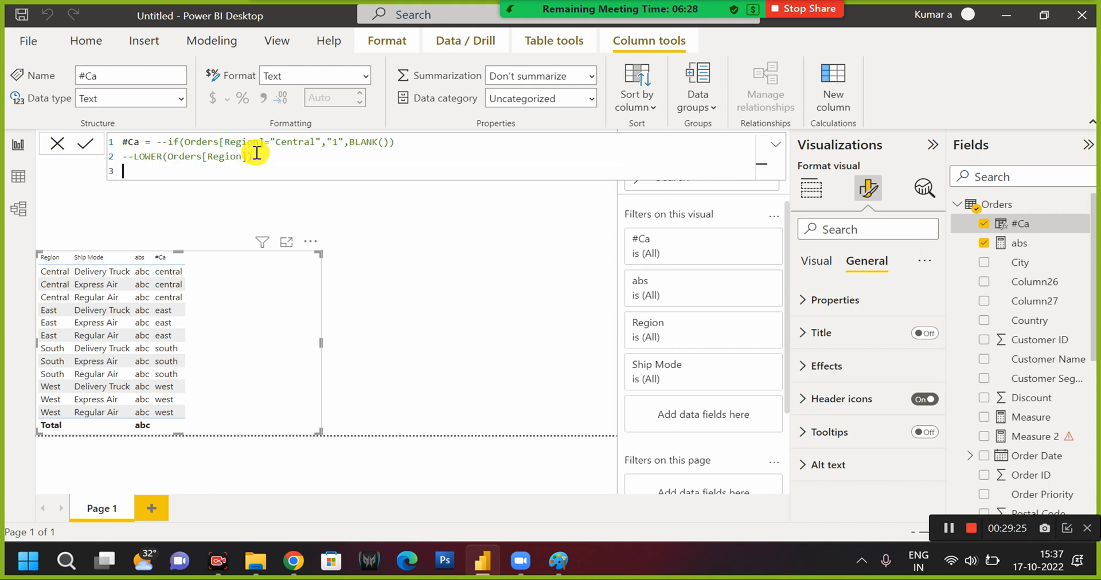
# Enter SEARCH(Orders[Region],"C") on the third line of the #Ca formula and commit it.
pyautogui.write('sea')
pyautogui.press('Tab')
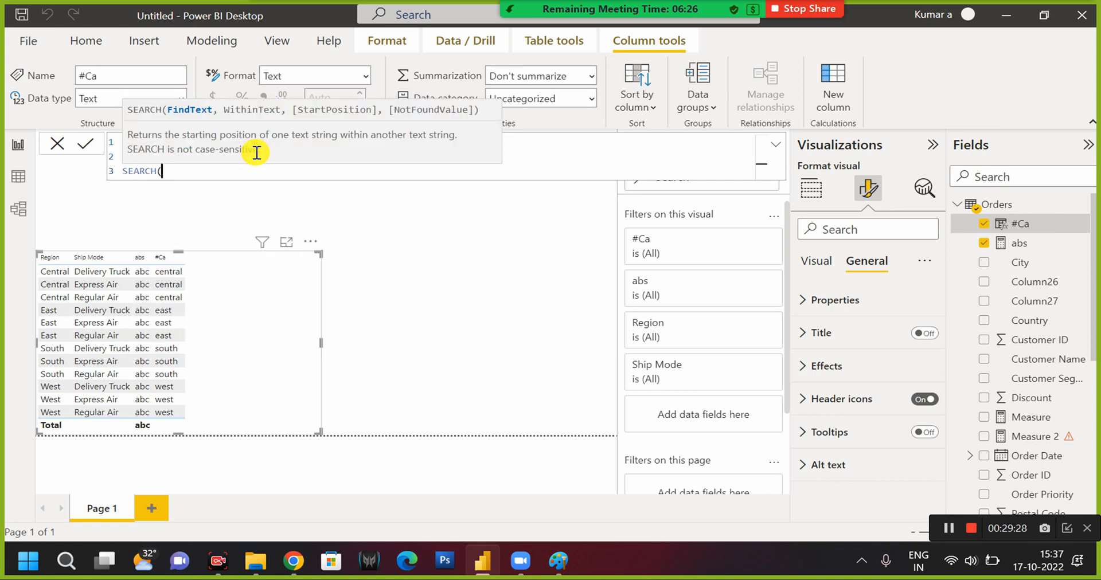
pyautogui.write('regi')
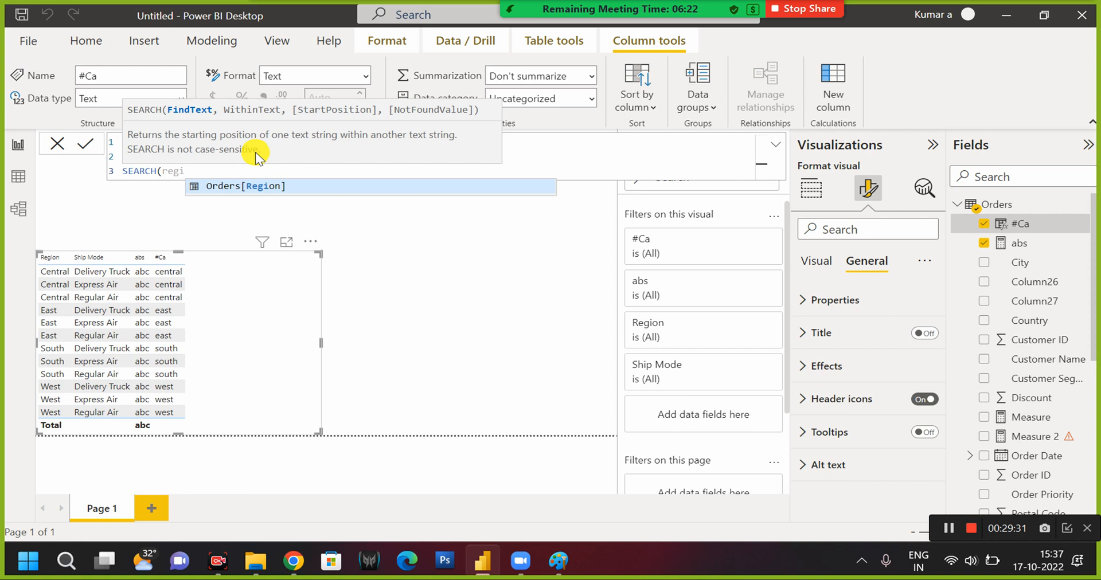
pyautogui.press('Tab')
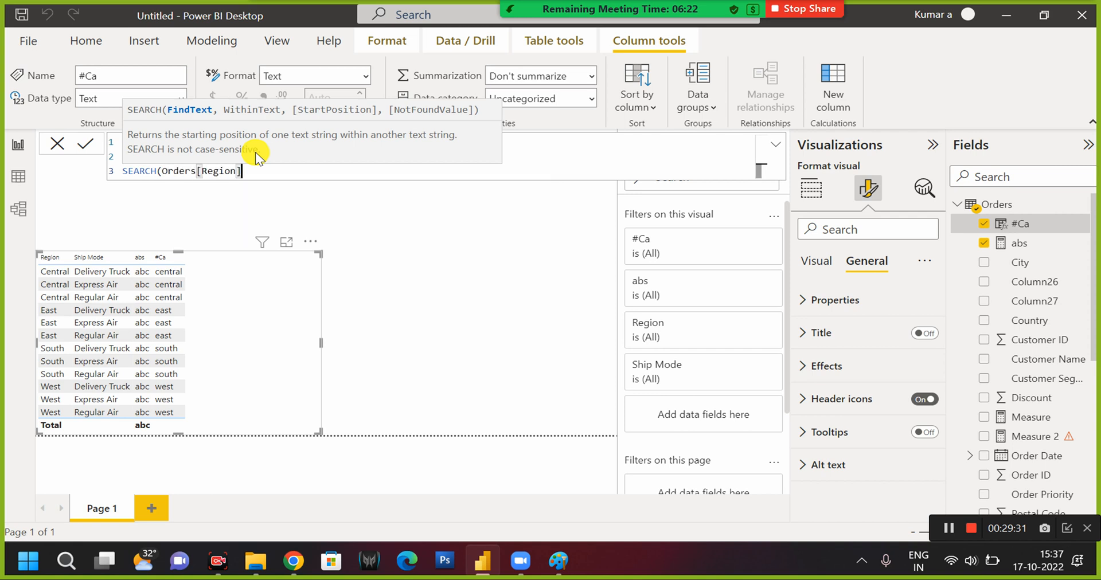
pyautogui.write(',')
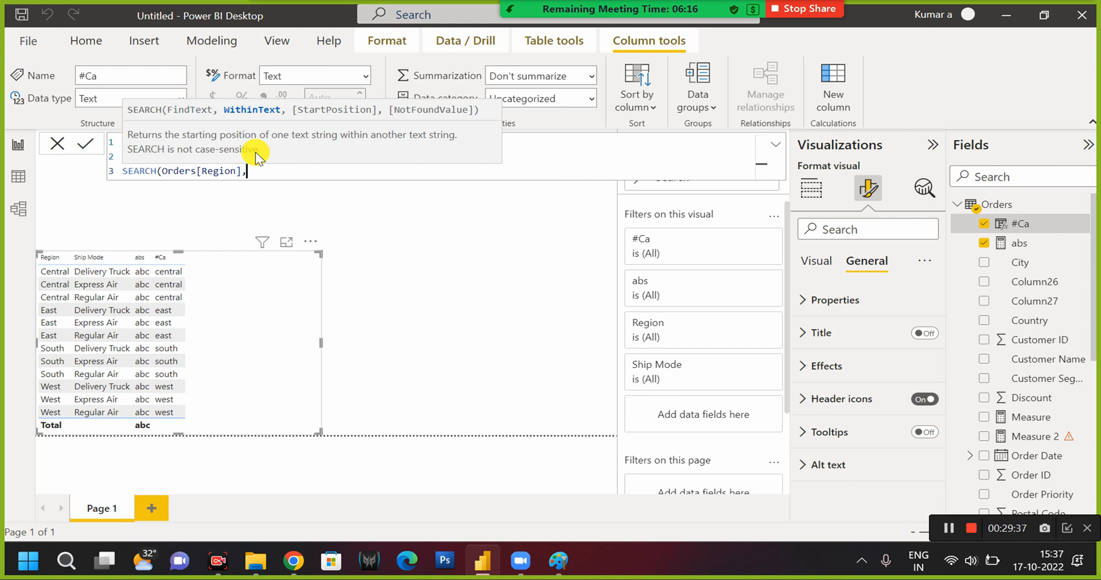
pyautogui.write('"c)')
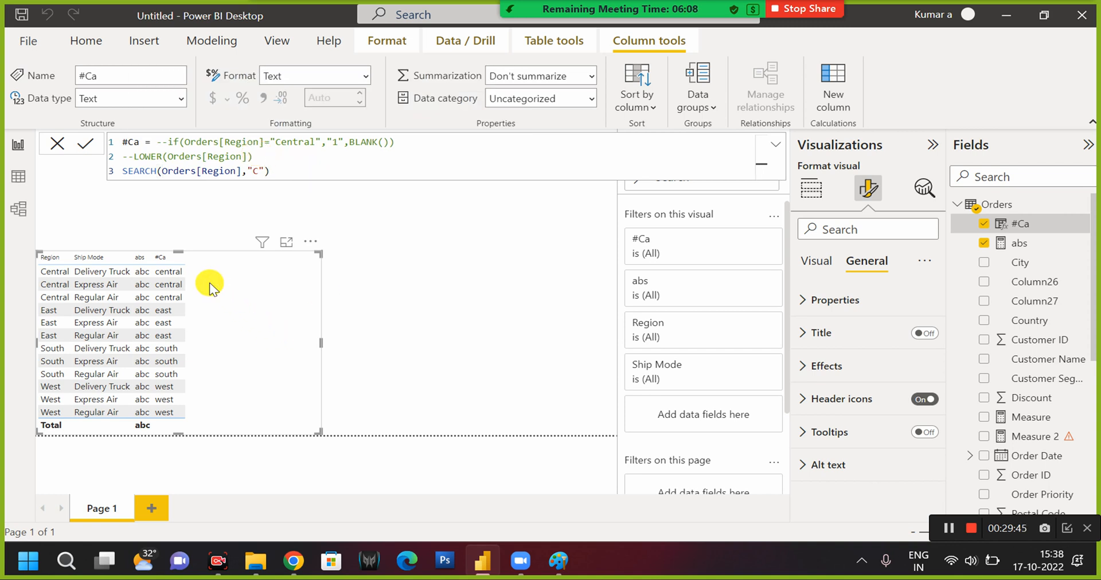
pyautogui.press('Return')
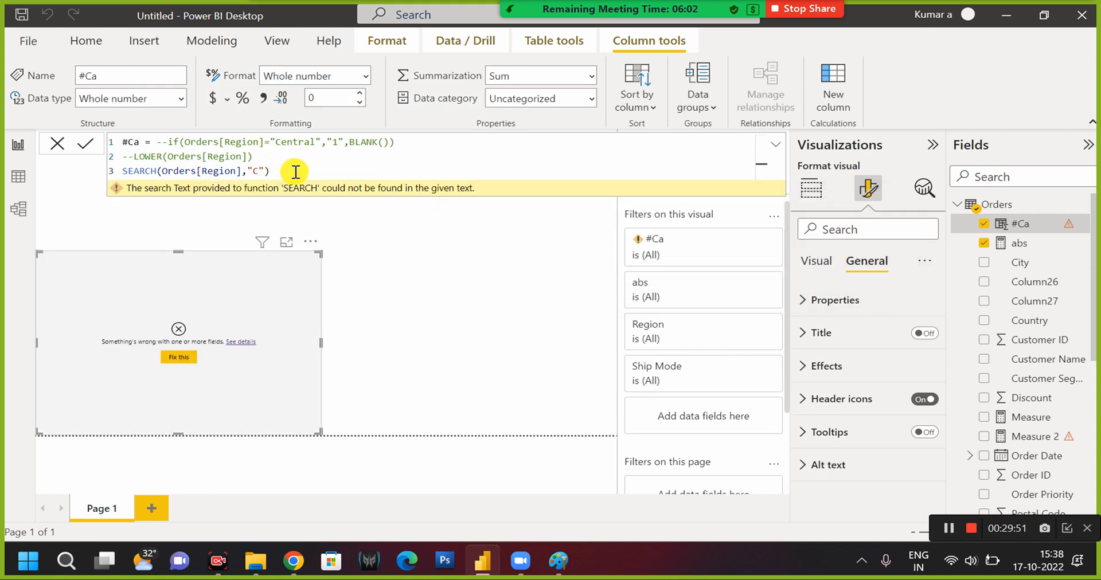
pyautogui.press('Left')
pyautogui.press('Left')
pyautogui.press('Left')
pyautogui.press('Left')
pyautogui.press('Left')
pyautogui.press('Left')
pyautogui.press('Left')
pyautogui.press('Left')
pyautogui.press('Left')
pyautogui.press('Left')
pyautogui.press('Left')
pyautogui.press('Left')
pyautogui.press('Left')
pyautogui.press('Left')
pyautogui.press('Left')
pyautogui.press('Left')
pyautogui.press('Left')
pyautogui.press('Left')
pyautogui.press('Left')
pyautogui.press('Left')
pyautogui.press('Right')
pyautogui.press('Down')
pyautogui.press('Down')
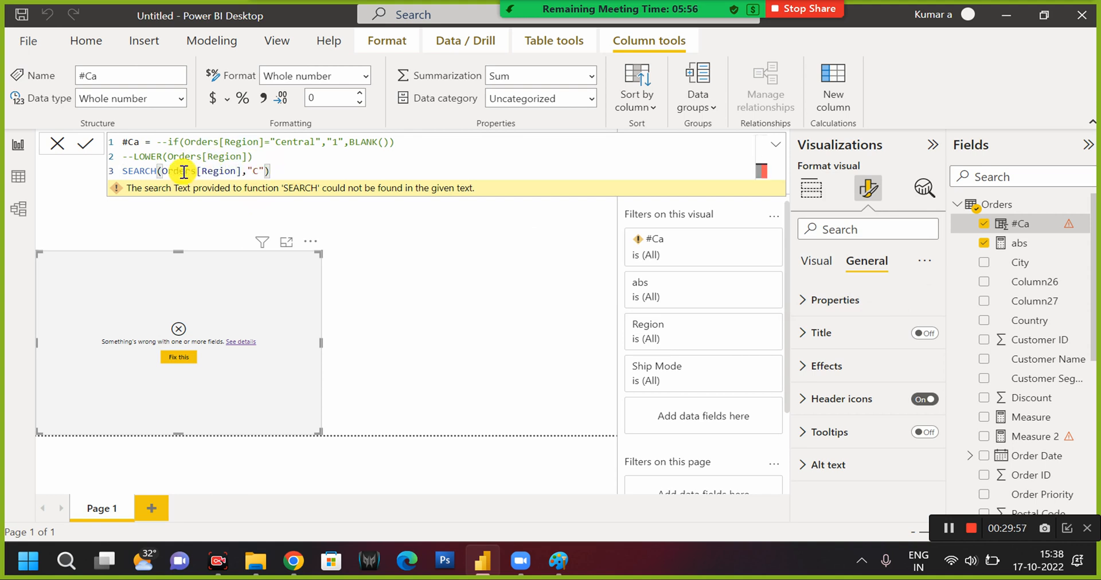
# Comment out the SEARCH line of the #Ca formula with -- and add an empty fourth line.
pyautogui.doubleClick(131, 171)
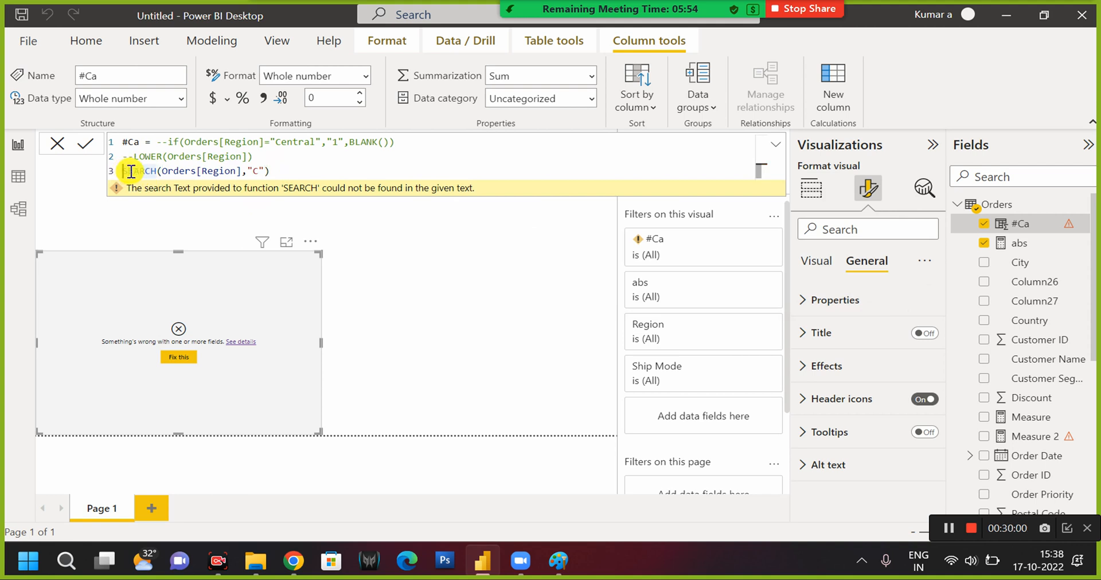
pyautogui.press('Home')
pyautogui.write('--')
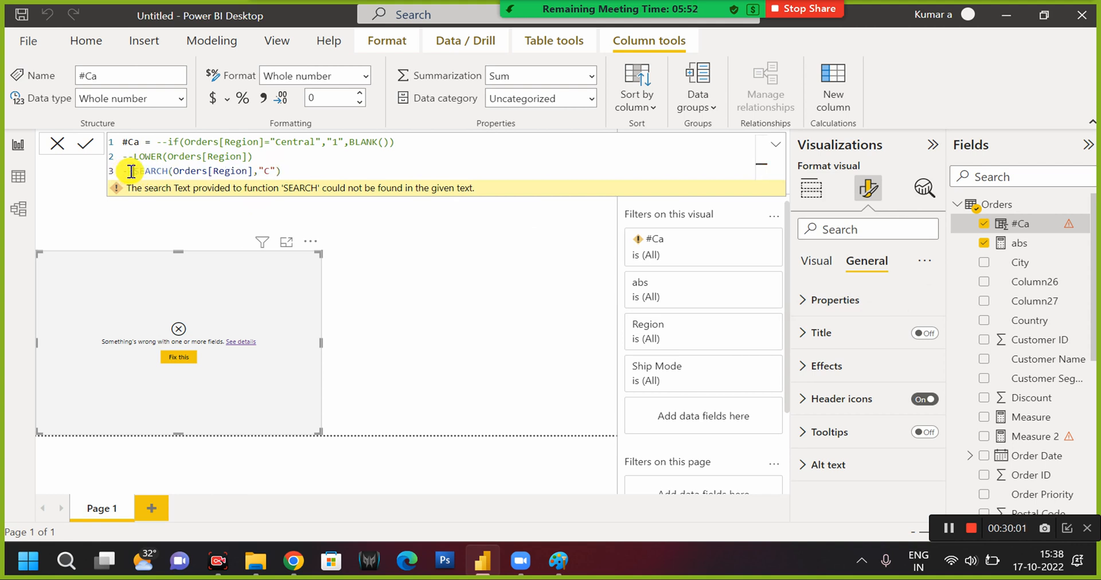
pyautogui.click(308, 174)
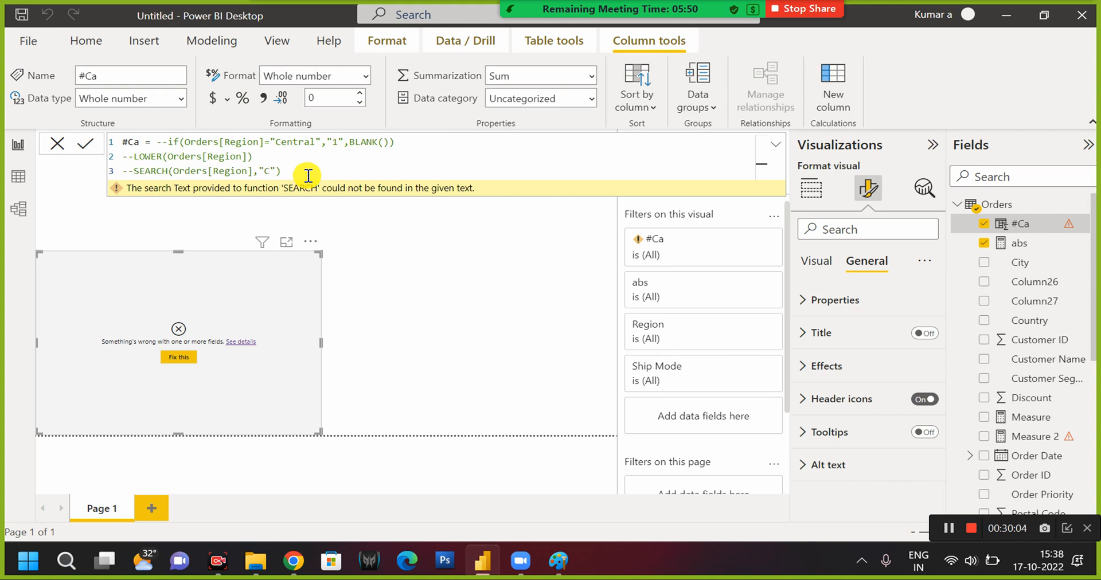
pyautogui.press('Return')
# Enter SEARCH("o","microdoft") on the fourth line of the #Ca formula and commit it.
pyautogui.write('sear')
pyautogui.press('Tab')
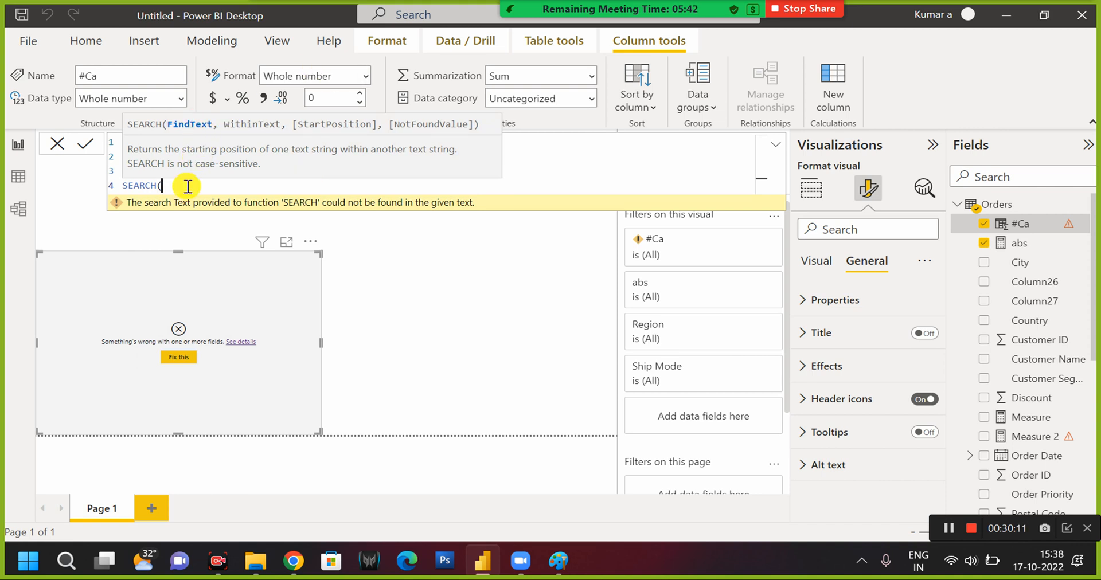
pyautogui.write('"o","')
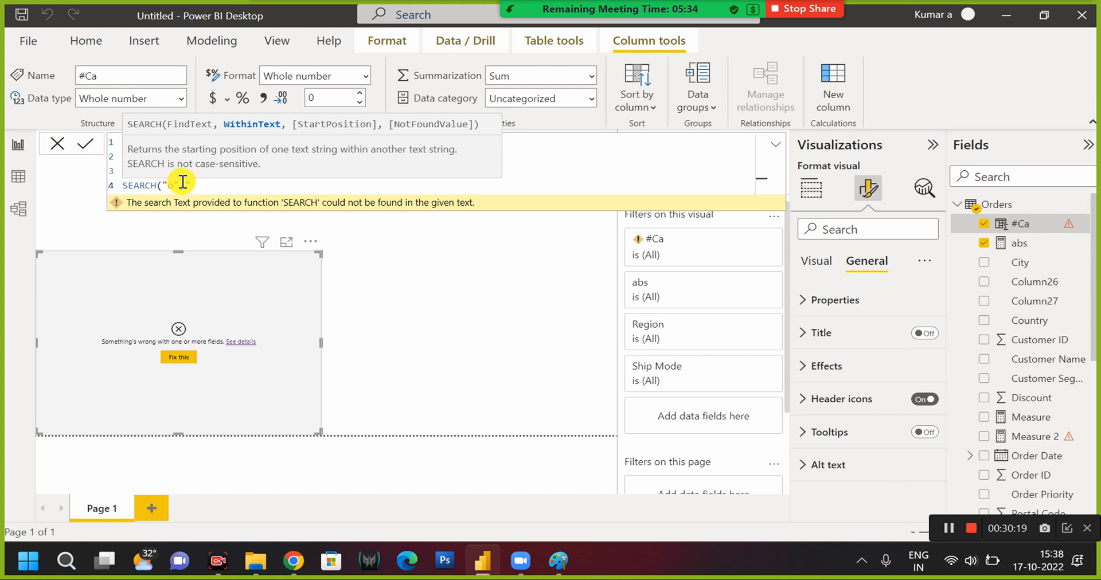
pyautogui.write('microdoft",')
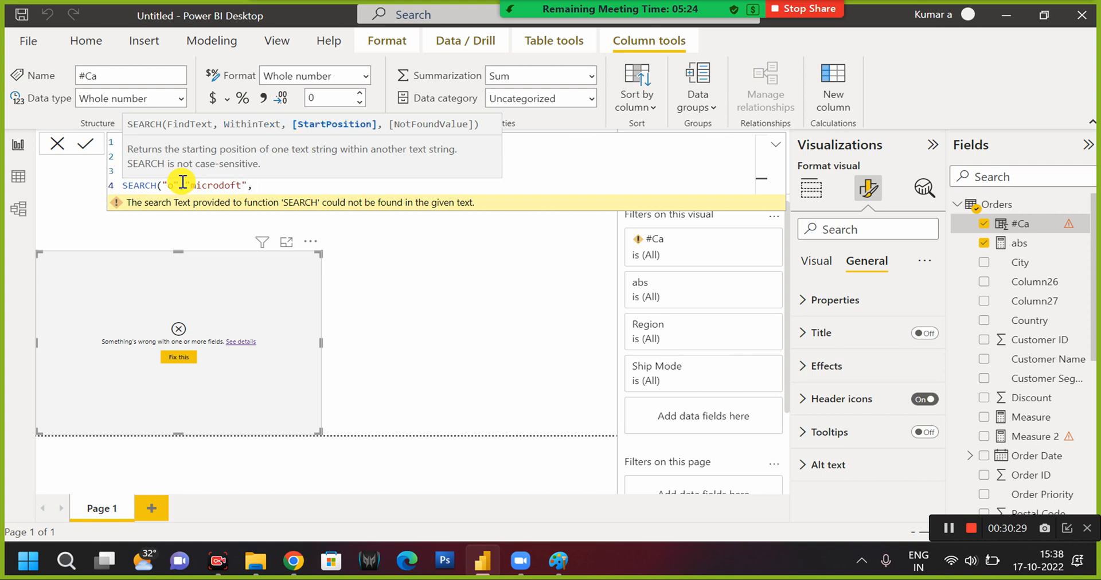
pyautogui.press('BackSpace')
pyautogui.write(')')
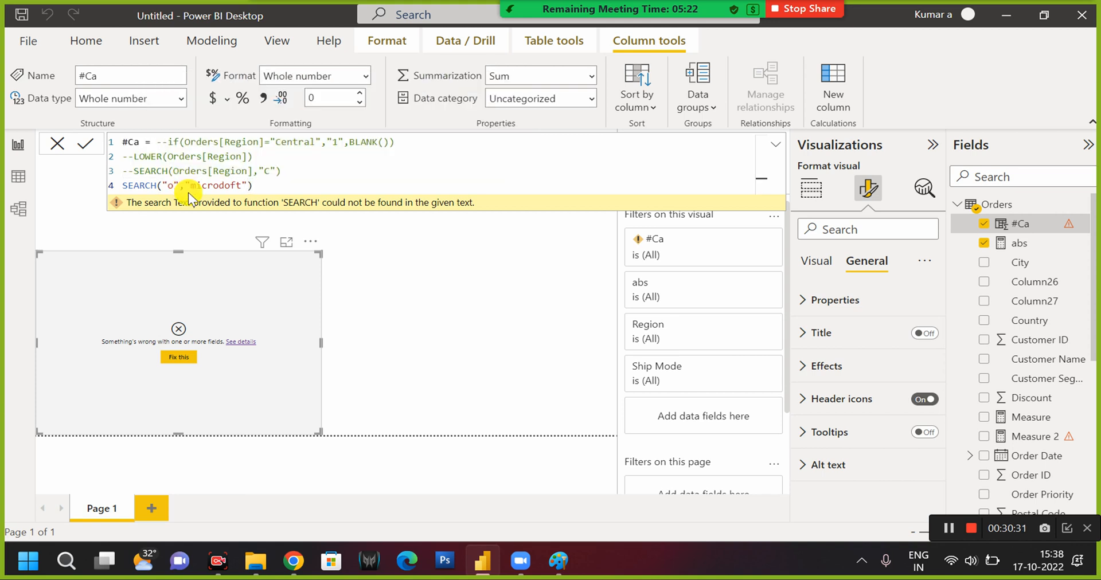
pyautogui.press('Return')
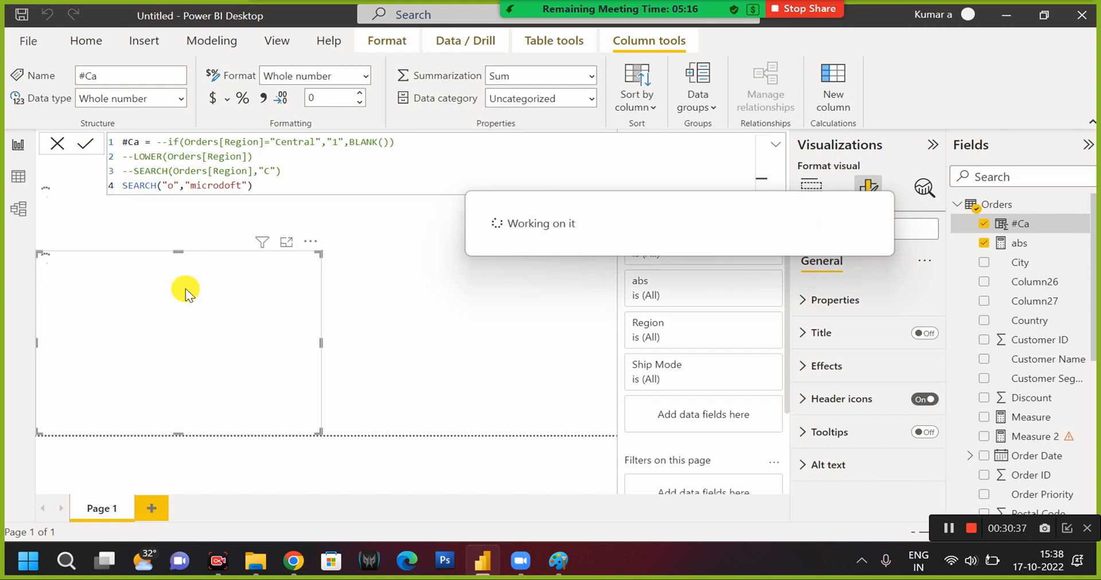
# Change the text searched within on the fourth line to "microdsoft" and commit the #Ca formula.
pyautogui.click(222, 187)
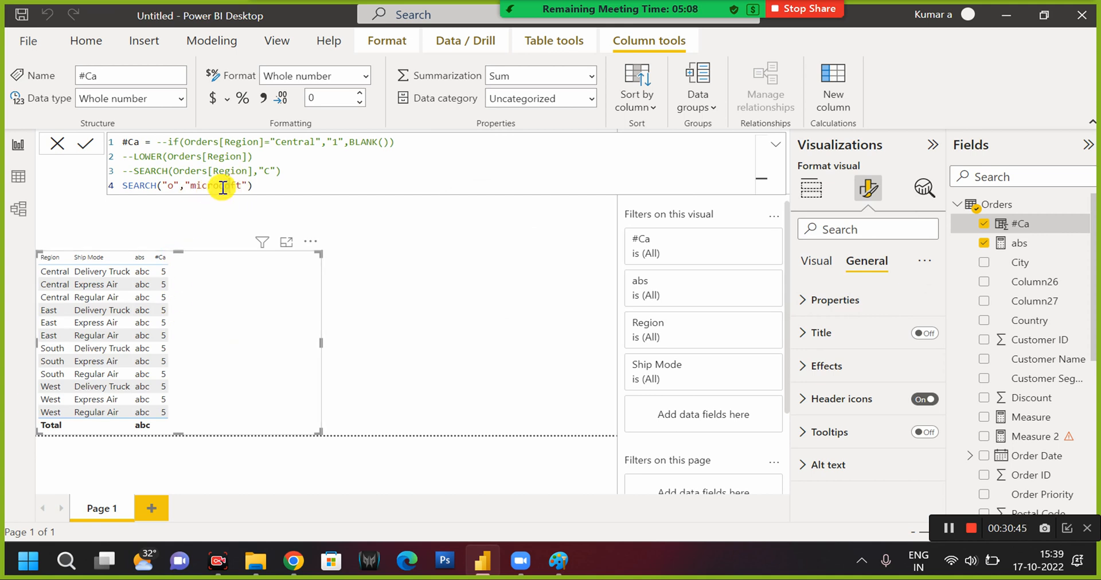
pyautogui.write('s')
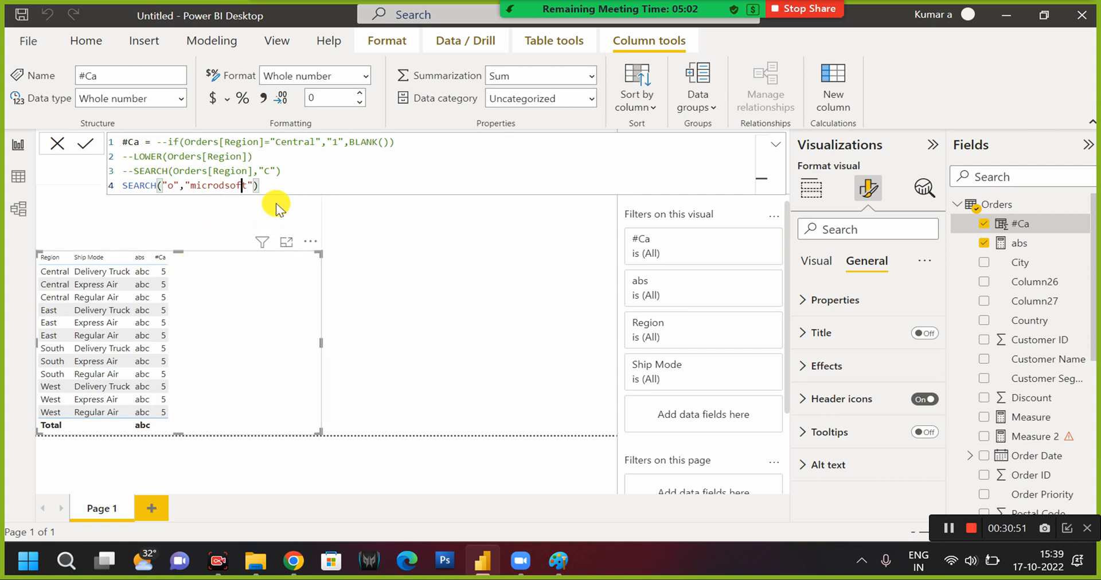
pyautogui.click(285, 185)
pyautogui.press('Return')
# Replace "microdsoft" with Orders[Region] as the text to search within on the fourth line and commit the formula.
pyautogui.click(189, 186)
pyautogui.keyDown('shift'); pyautogui.click(318, 181); pyautogui.keyUp('shift')
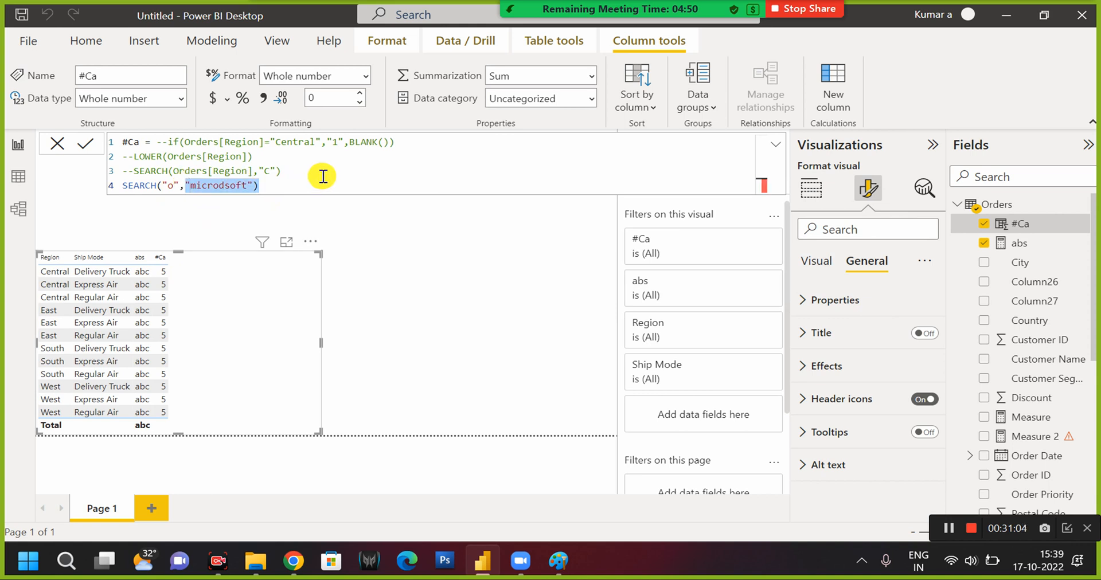
pyautogui.write('reg')
pyautogui.press('Tab')
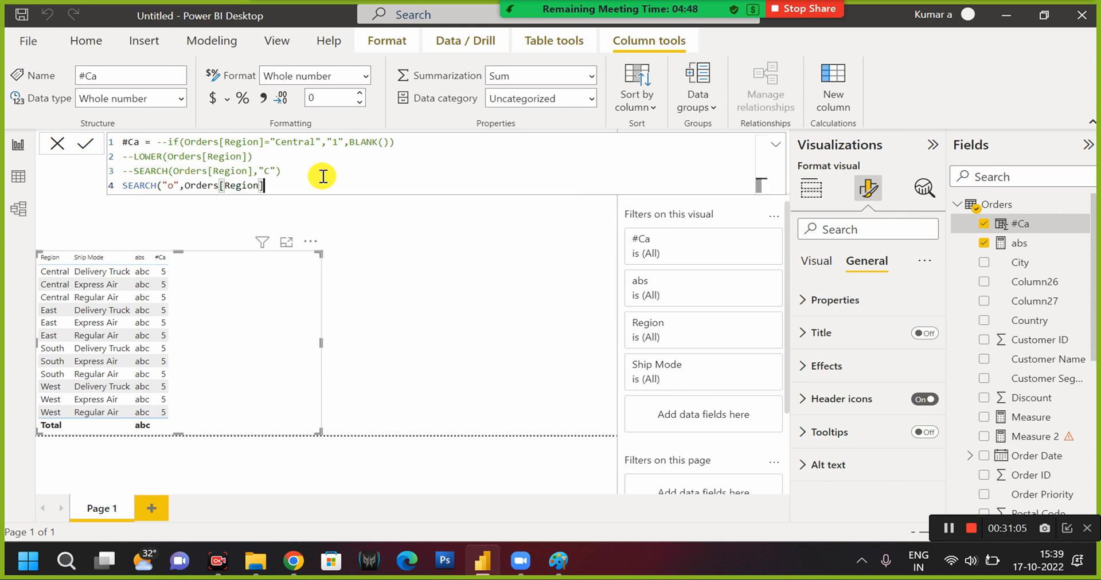
pyautogui.write(')')
pyautogui.press('Left')
pyautogui.press('Return')
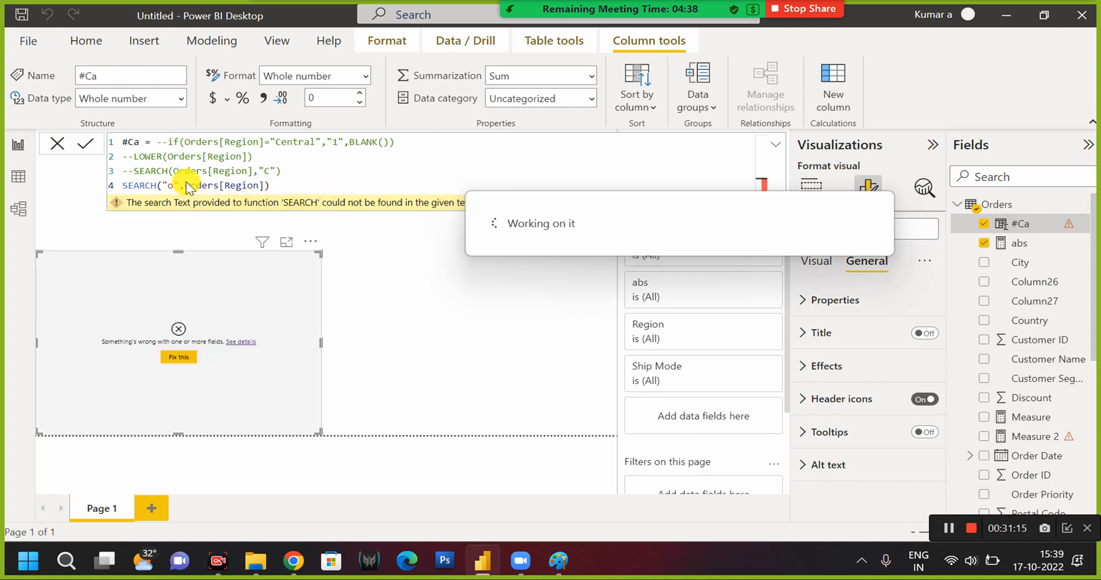
# Enclose Orders[Region] in double quotes in the fourth-line SEARCH function and commit the #Ca formula.
pyautogui.moveTo(184, 185)
pyautogui.mouseDown()
pyautogui.moveTo(266, 185)
pyautogui.moveTo(187, 176)
pyautogui.moveTo(188, 185)
pyautogui.mouseUp()
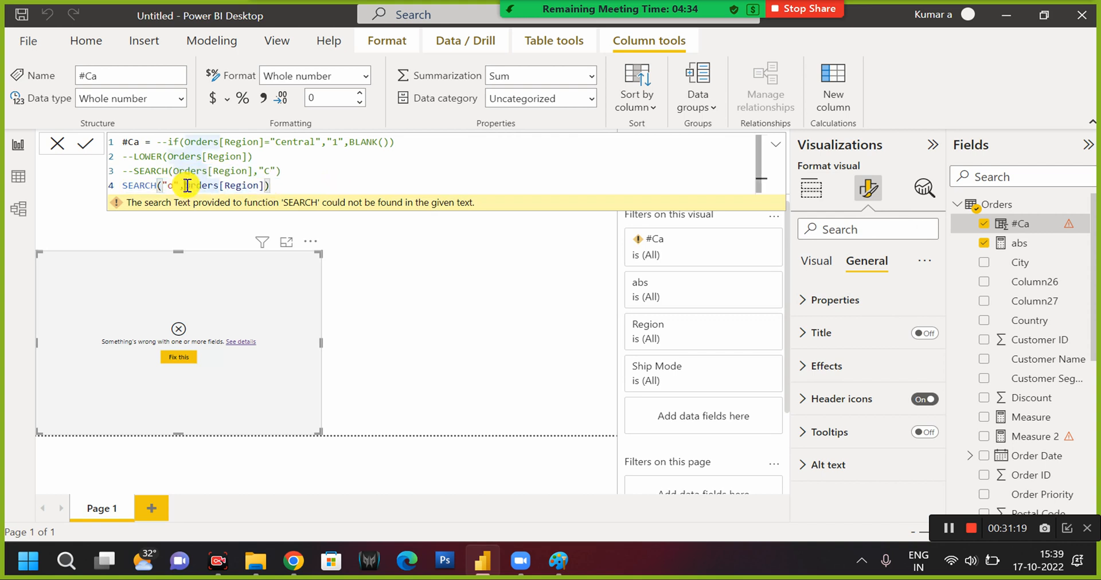
pyautogui.write('"')
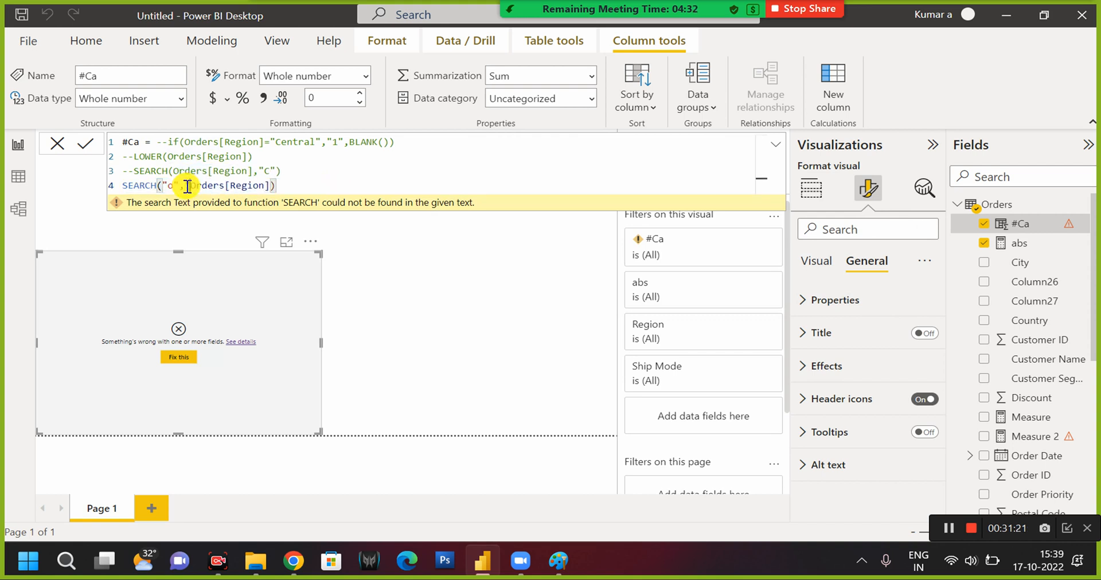
pyautogui.click(274, 185)
pyautogui.write(')')
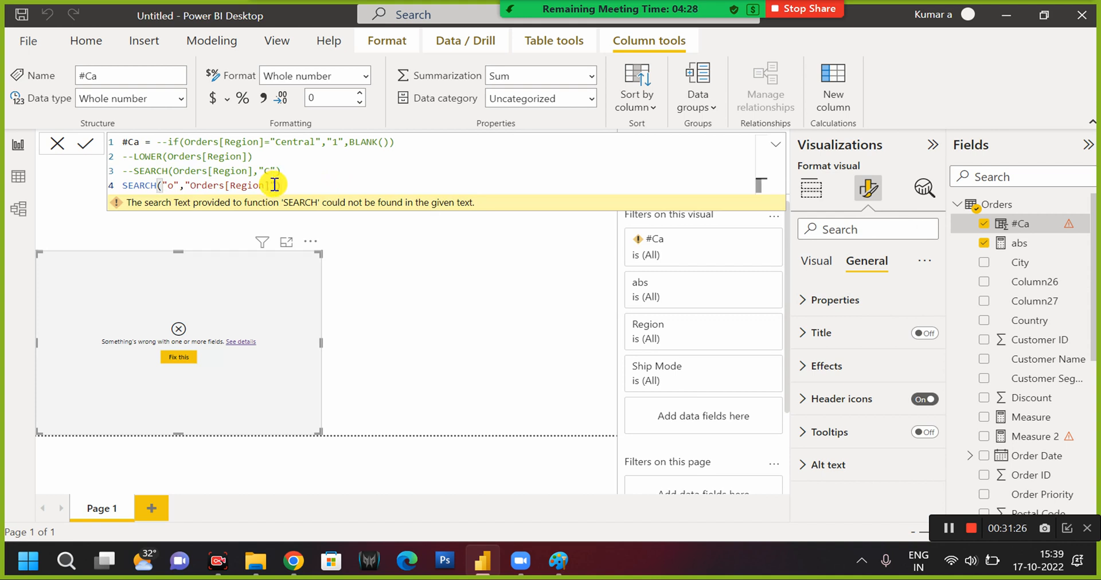
pyautogui.click(274, 185)
pyautogui.write('"')
pyautogui.press('Return')
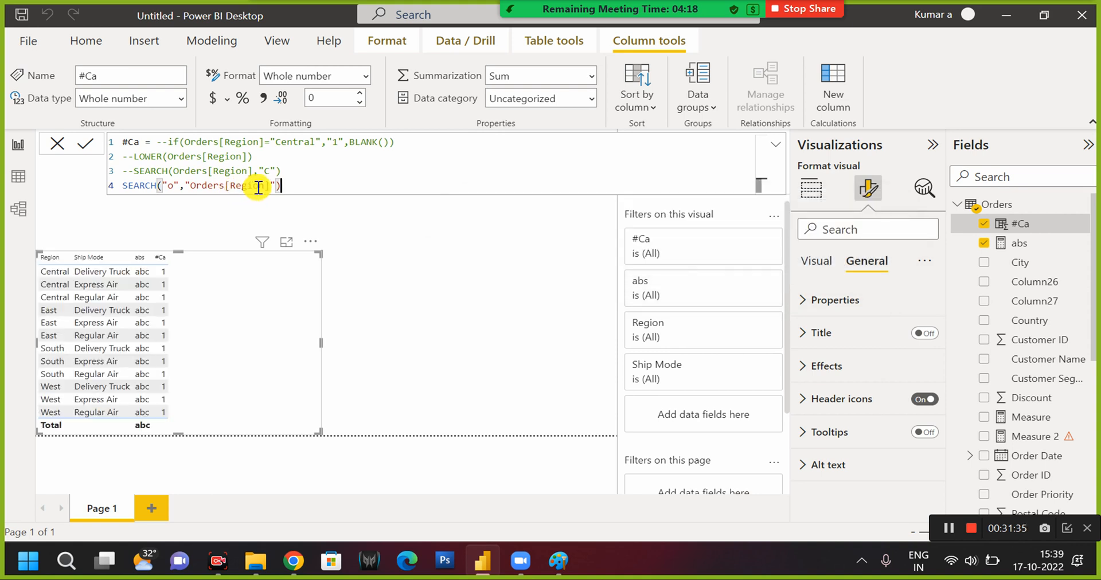
# Comment out the fourth-line SEARCH of the #Ca formula with -- and add an empty fifth line.
pyautogui.click(198, 184)
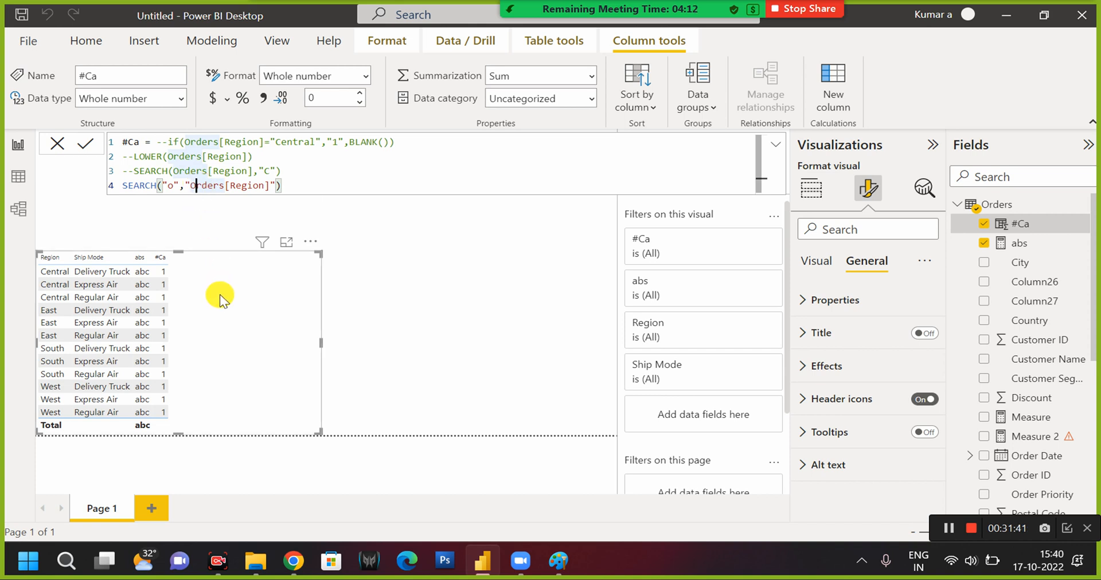
pyautogui.click(293, 186)
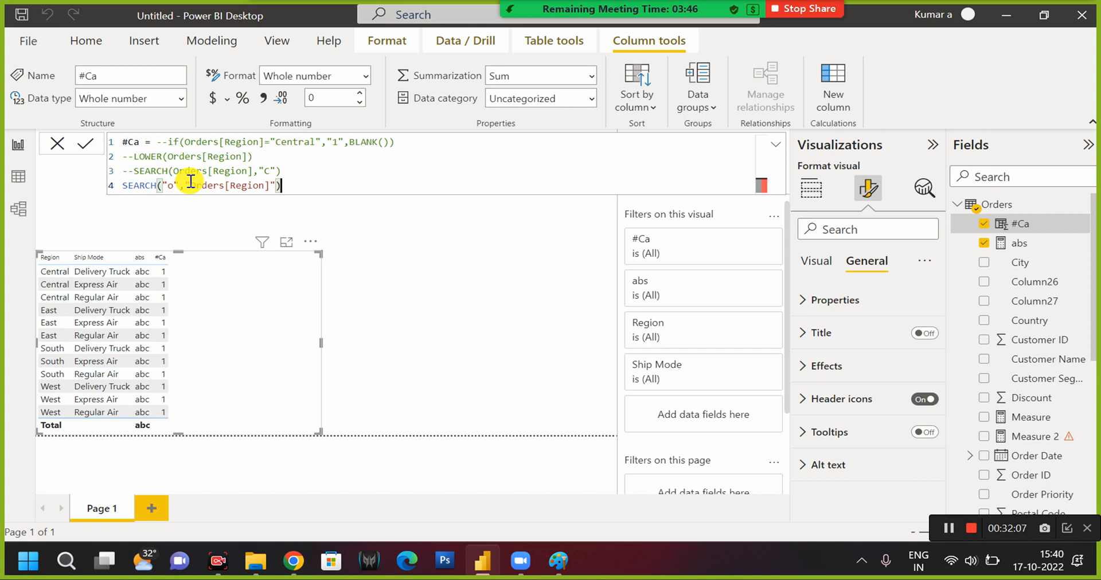
pyautogui.click(124, 184)
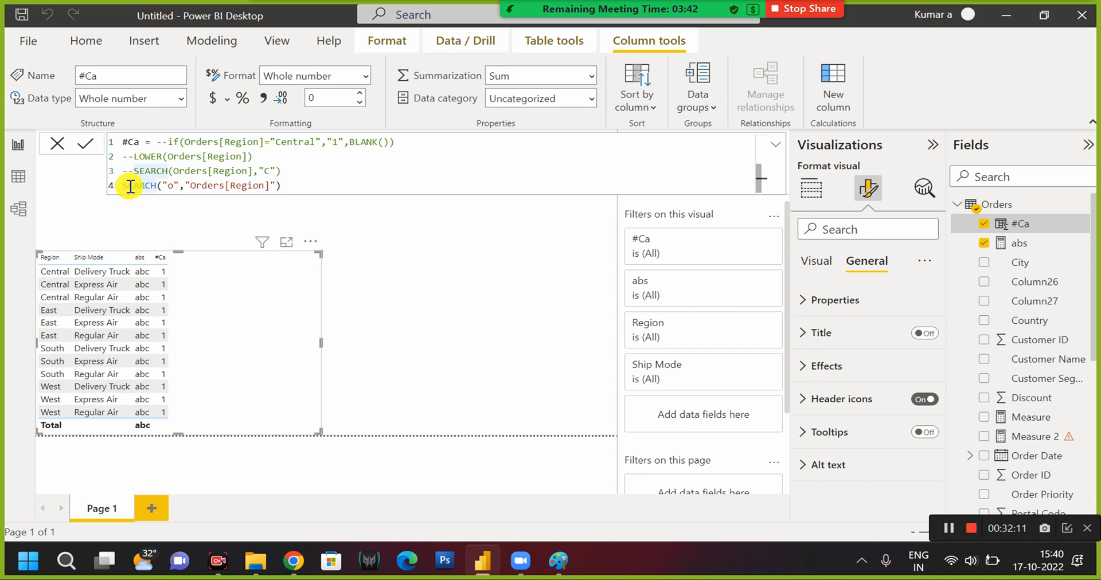
pyautogui.click(287, 185)
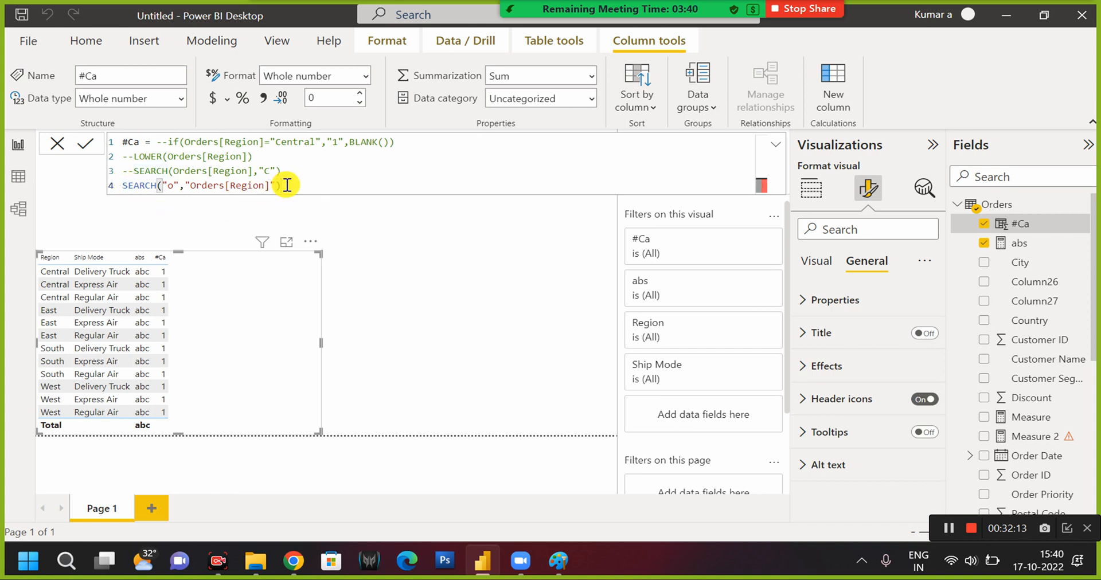
pyautogui.press('Left')
pyautogui.press('Left')
pyautogui.press('Left')
pyautogui.press('Left')
pyautogui.press('Left')
pyautogui.press('Left')
pyautogui.press('Left')
pyautogui.press('Left')
pyautogui.press('Left')
pyautogui.press('Left')
pyautogui.press('Left')
pyautogui.press('Left')
pyautogui.press('Left')
pyautogui.press('Left')
pyautogui.press('Left')
pyautogui.press('Left')
pyautogui.press('Left')
pyautogui.press('Left')
pyautogui.press('Left')
pyautogui.press('Left')
pyautogui.press('Left')
pyautogui.press('Left')
pyautogui.press('Left')
pyautogui.press('Left')
pyautogui.press('Left')
pyautogui.press('Left')
pyautogui.press('Left')
pyautogui.press('Left')
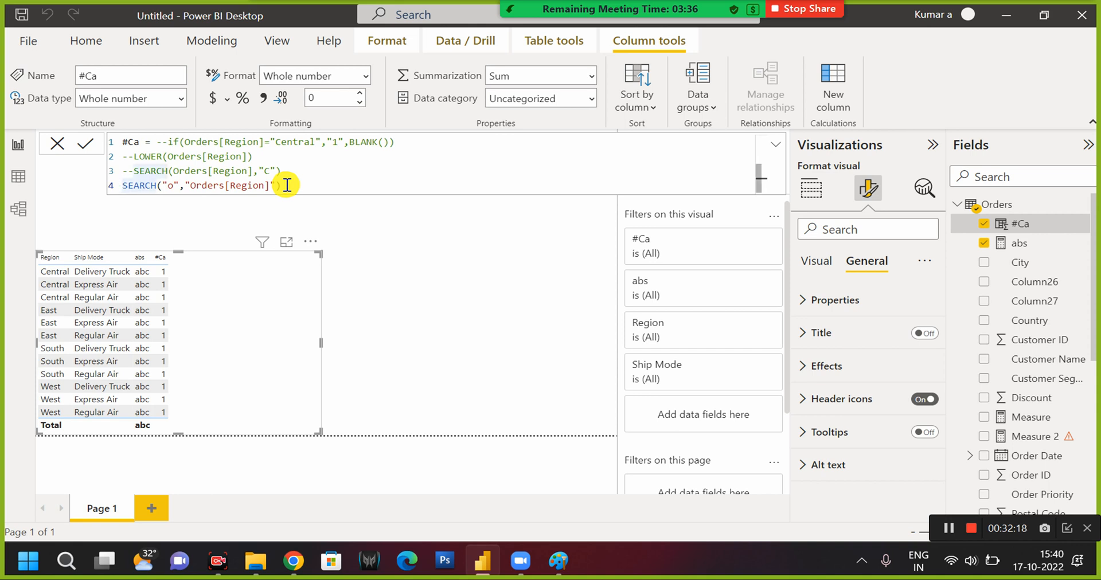
pyautogui.write('--')
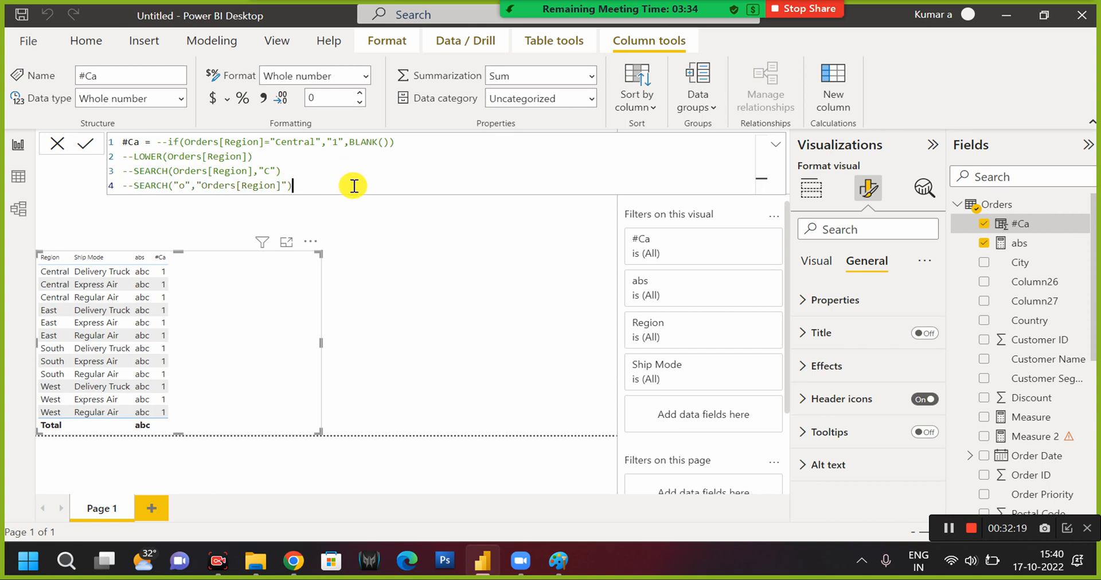
pyautogui.press('End')
pyautogui.hotkey('shift', 'Return')
pyautogui.write('su')
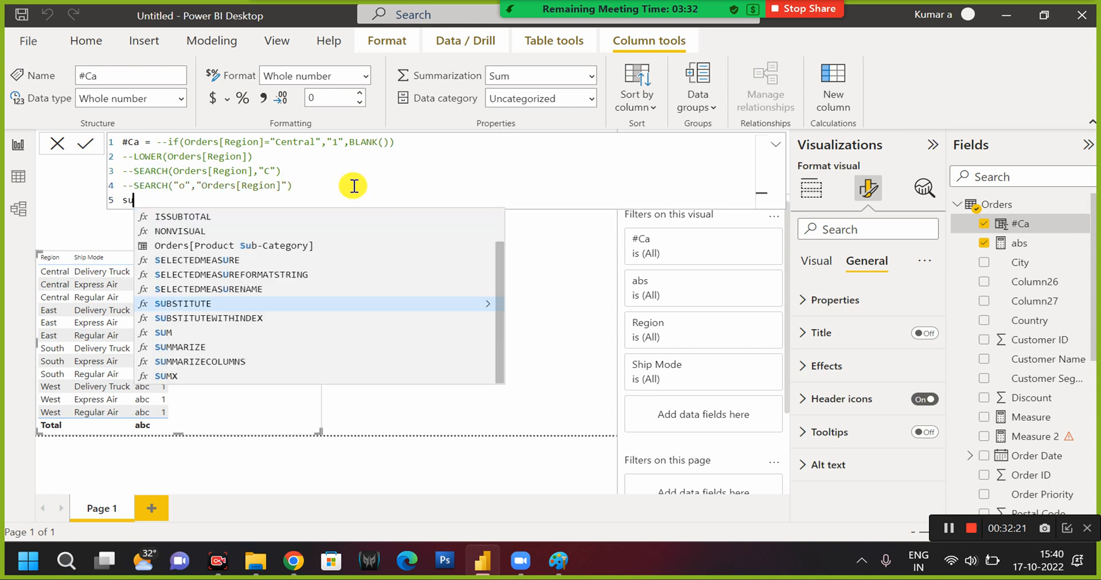
pyautogui.write('m(')
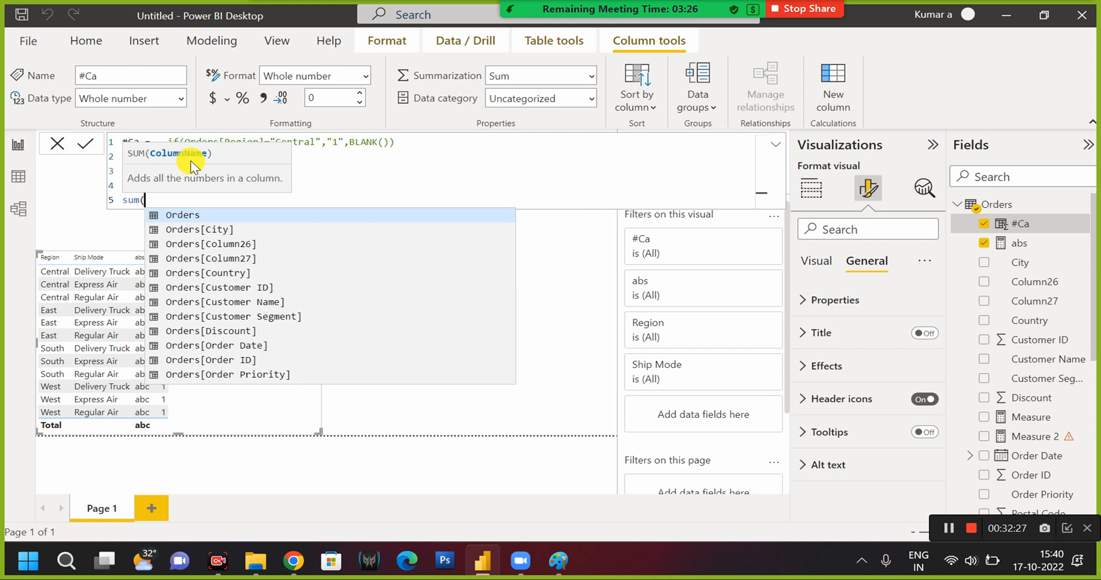
pyautogui.moveTo(152, 201); pyautogui.dragTo(122, 202)
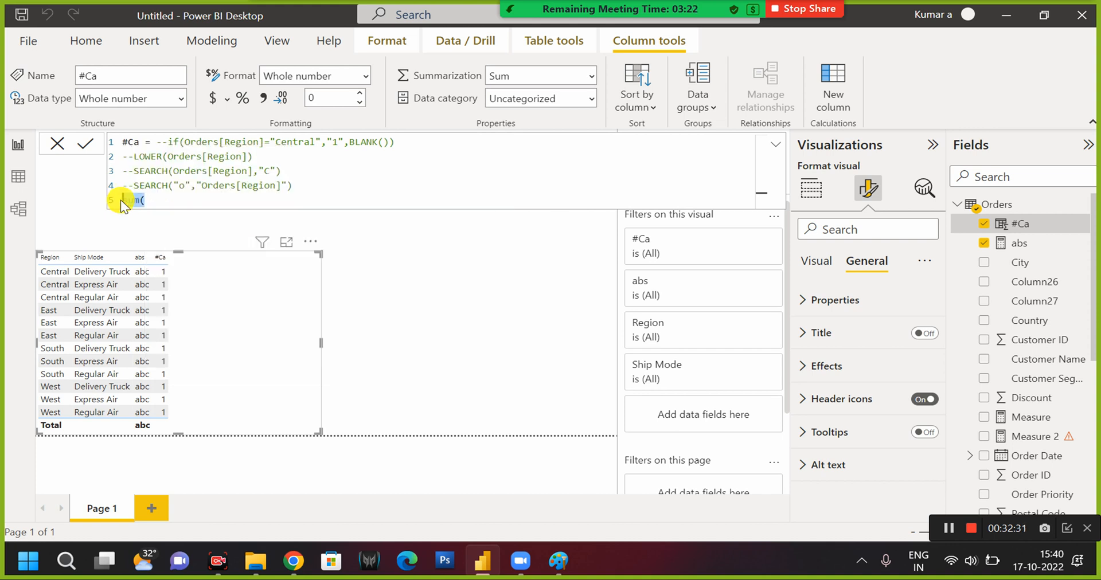
pyautogui.write('if(')
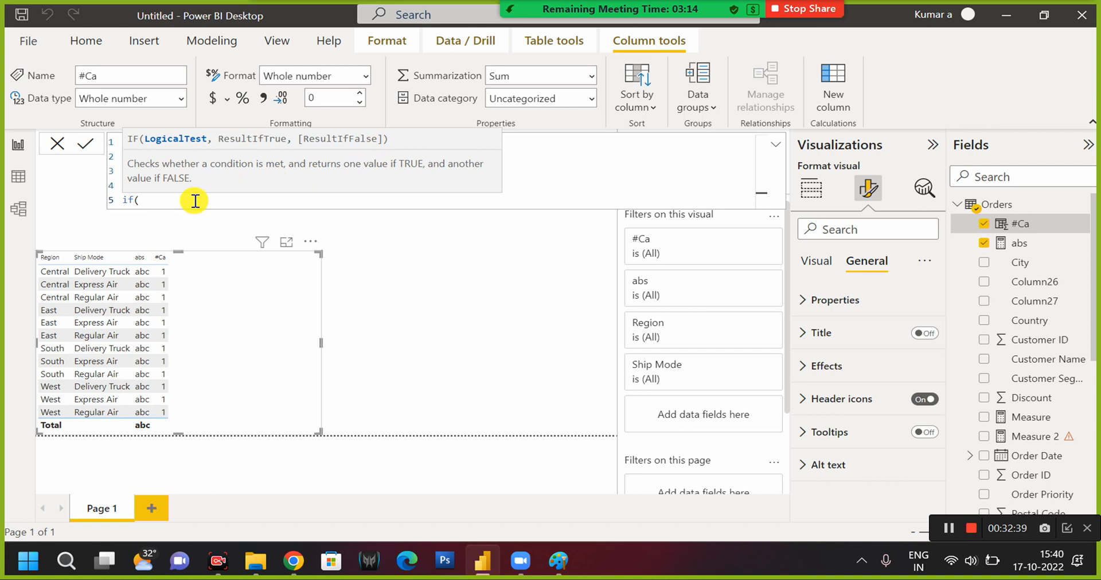
pyautogui.hotkey('shift', 'Left')
pyautogui.hotkey('shift', 'Left')
pyautogui.hotkey('shift', 'Left')
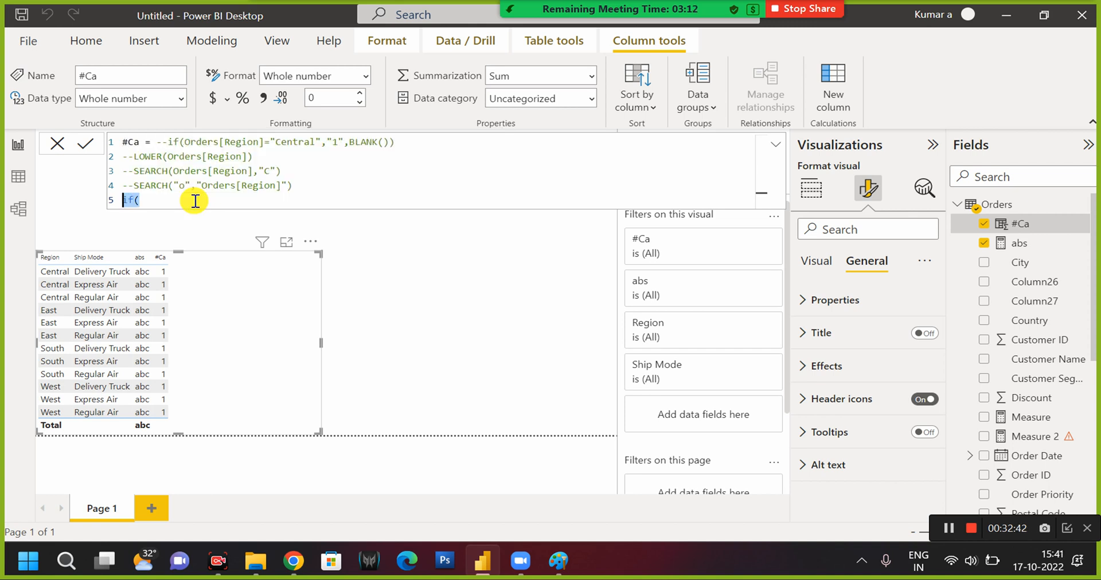
pyautogui.write('sale')
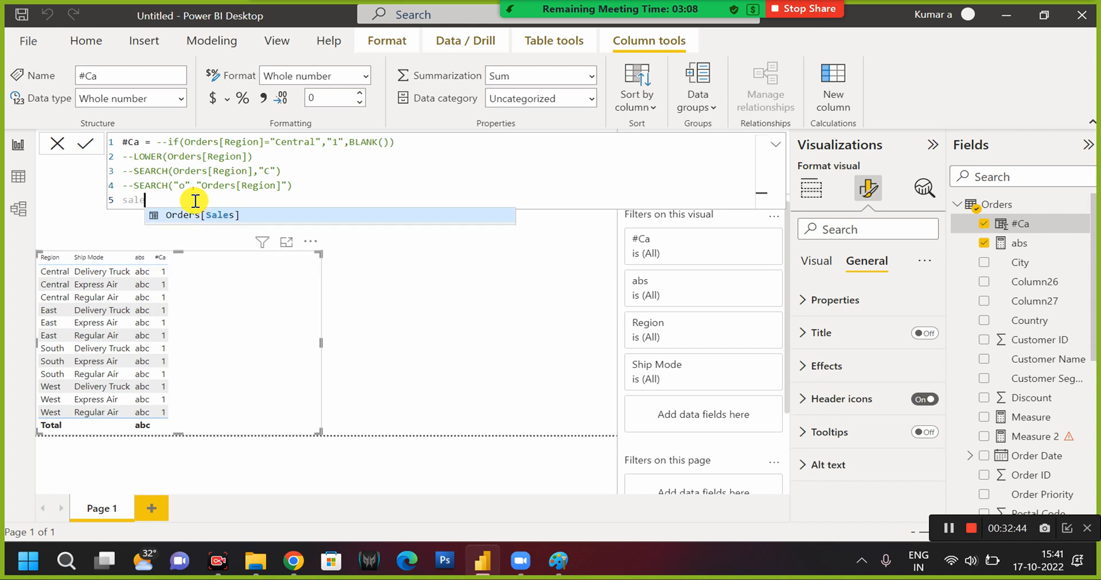
pyautogui.press('Tab')
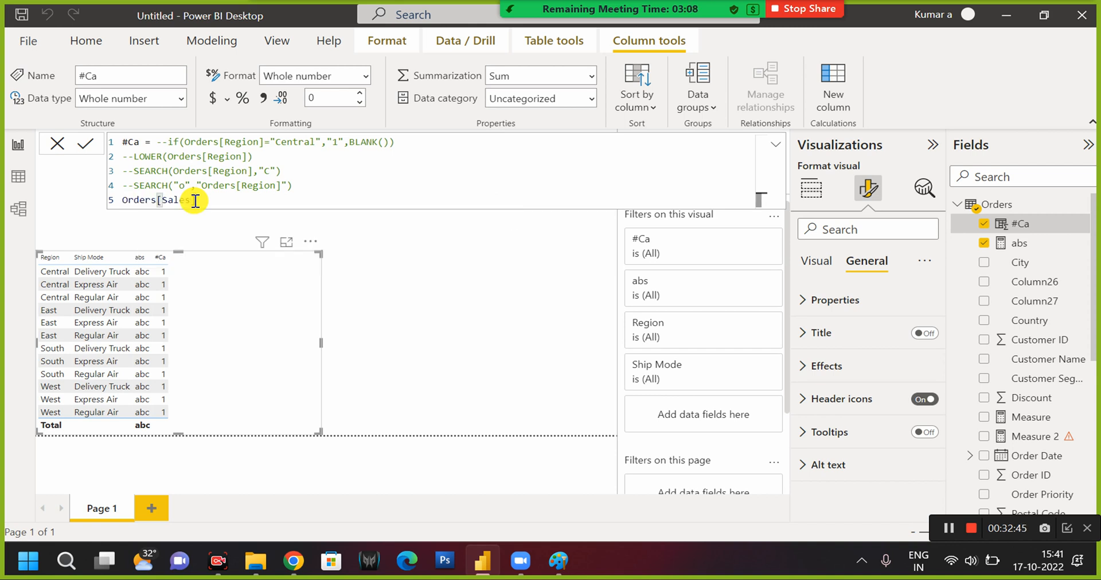
pyautogui.hotkey('shift', 'Left')
pyautogui.hotkey('shift', 'Left')
pyautogui.hotkey('shift', 'Left')
pyautogui.hotkey('shift', 'Left')
pyautogui.hotkey('shift', 'Left')
pyautogui.hotkey('shift', 'Left')
pyautogui.hotkey('shift', 'Left')
pyautogui.hotkey('shift', 'Left')
pyautogui.hotkey('shift', 'Left')
pyautogui.hotkey('shift', 'Left')
pyautogui.hotkey('shift', 'Left')
pyautogui.hotkey('shift', 'Left')
pyautogui.hotkey('shift', 'Left')
pyautogui.hotkey('shift', 'Left')
pyautogui.hotkey('shift', 'Left')
pyautogui.hotkey('shift', 'Left')
pyautogui.hotkey('shift', 'Left')
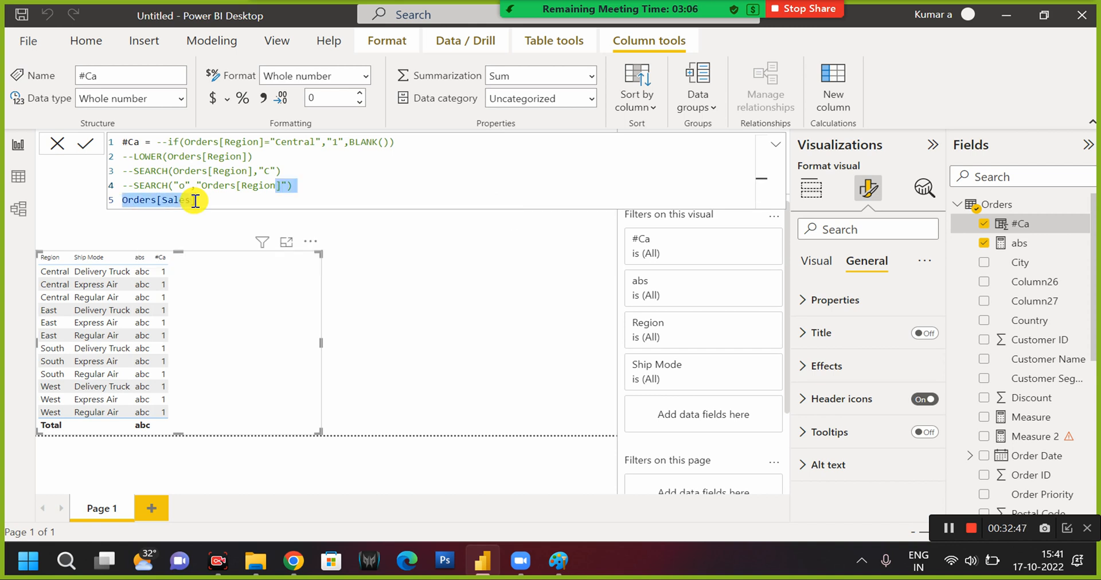
pyautogui.hotkey('shift', 'Right')
pyautogui.hotkey('shift', 'Right')
pyautogui.hotkey('shift', 'Right')
pyautogui.hotkey('shift', 'Right')
pyautogui.press('BackSpace')
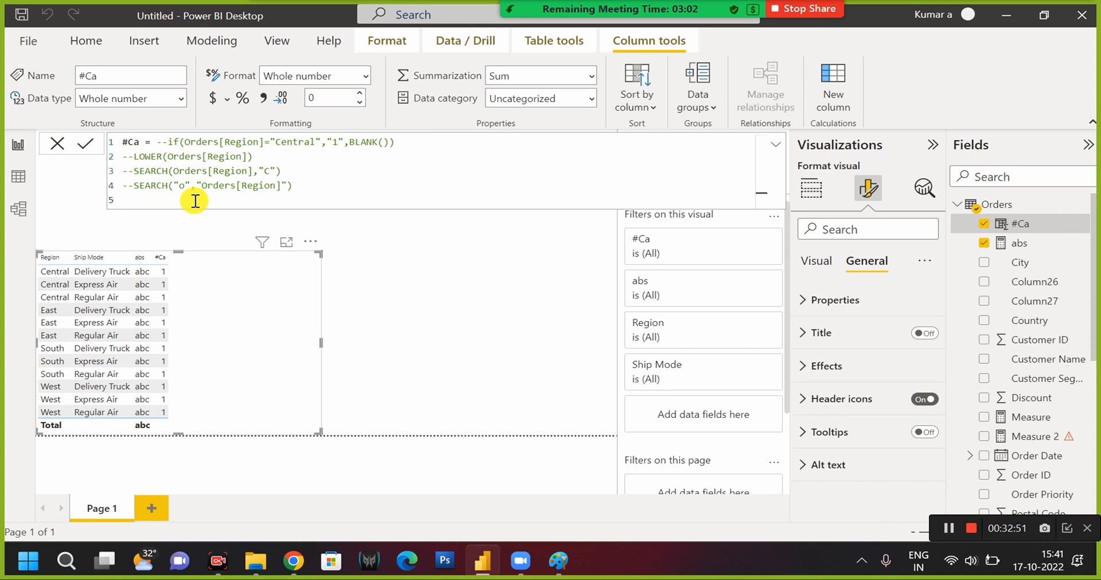
# Undo the uncommitted edits to lines four and five of the #Ca formula and close the formula editor.
pyautogui.hotkey('ctrl', 'z')
pyautogui.hotkey('ctrl', 'z')
pyautogui.hotkey('ctrl', 'z')
pyautogui.hotkey('ctrl', 'z')
pyautogui.hotkey('ctrl', 'z')
pyautogui.hotkey('ctrl', 'z')
pyautogui.hotkey('ctrl', 'z')
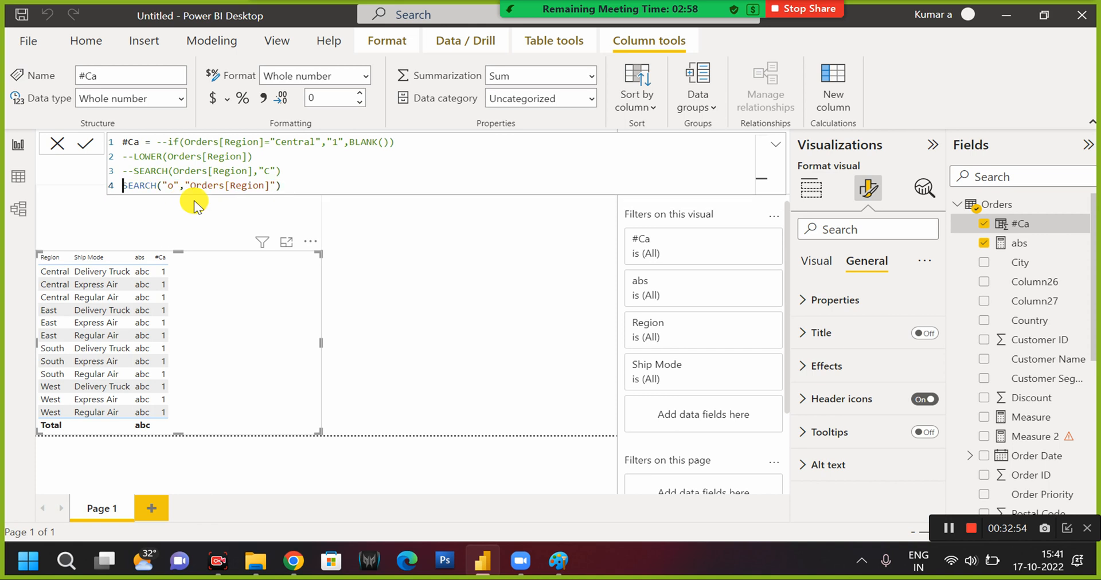
pyautogui.click(57, 143)
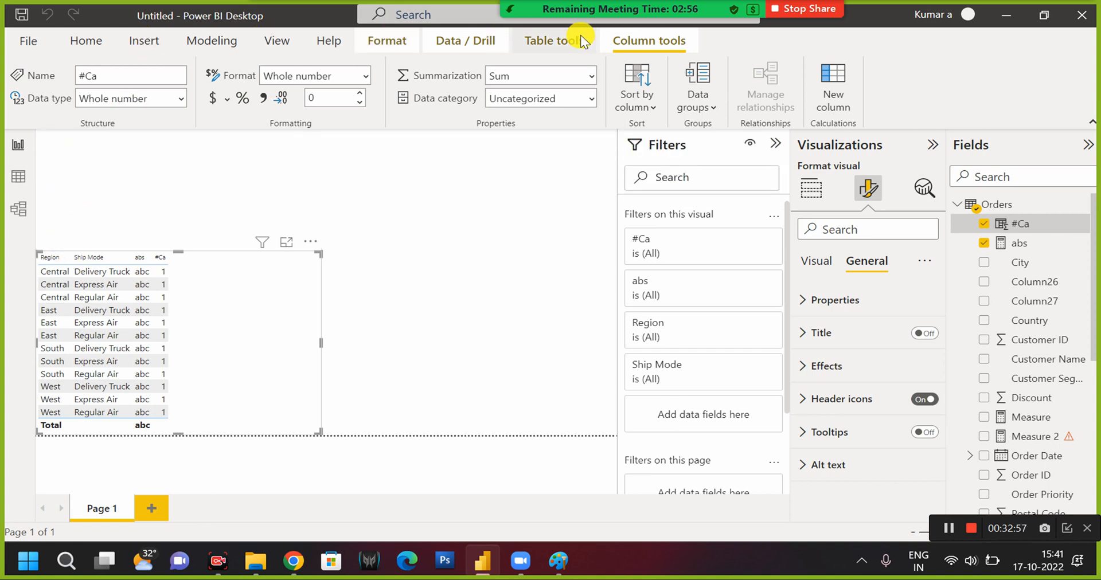
# Open the online Power BI documentation in the browser, then minimise the browser to return to Power BI Desktop.
pyautogui.click(333, 41)
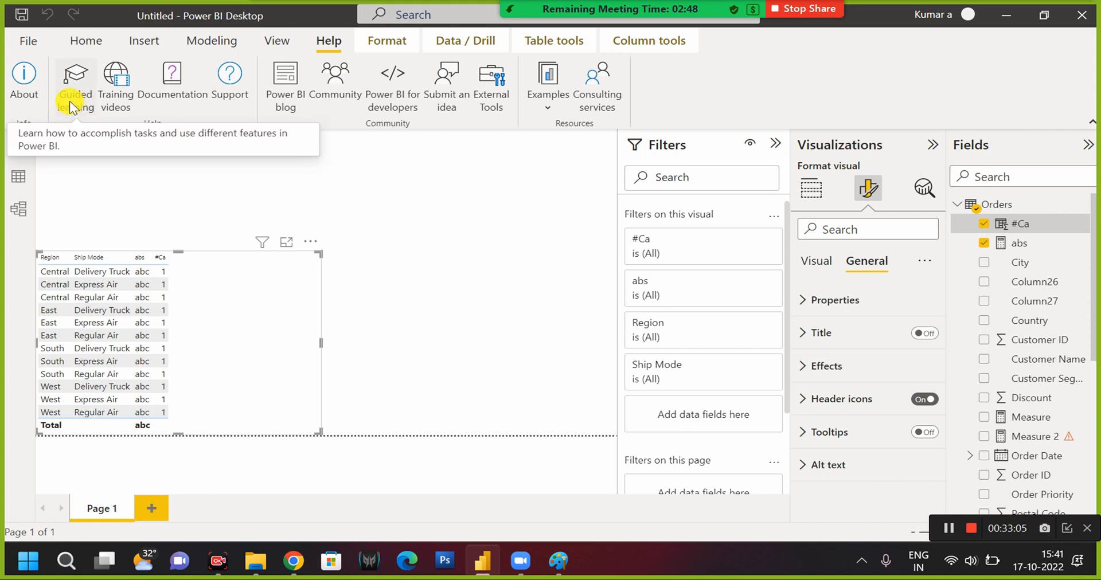
pyautogui.click(170, 78)
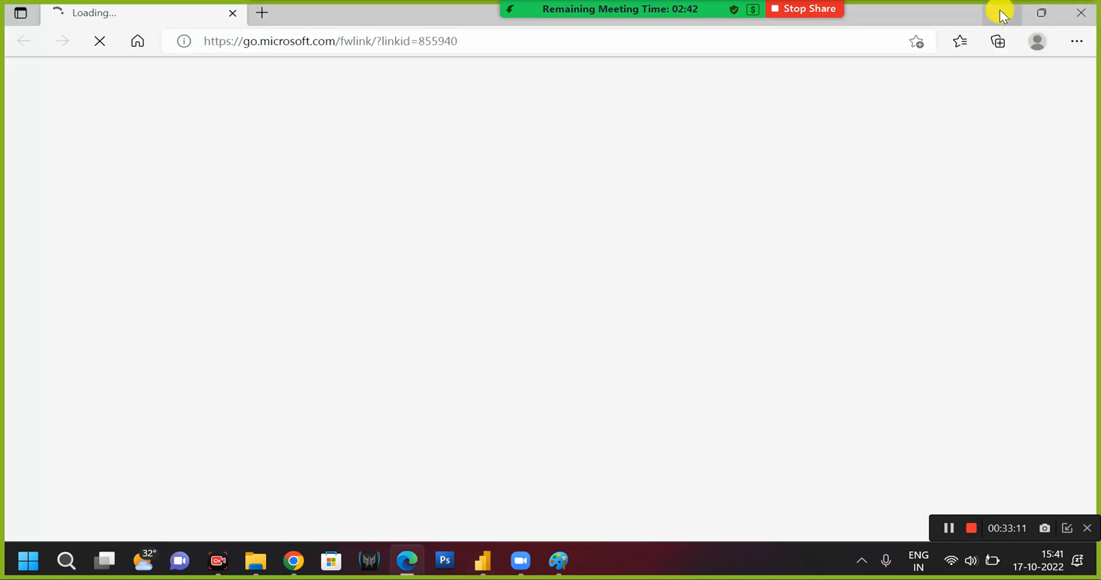
pyautogui.click(1003, 11)
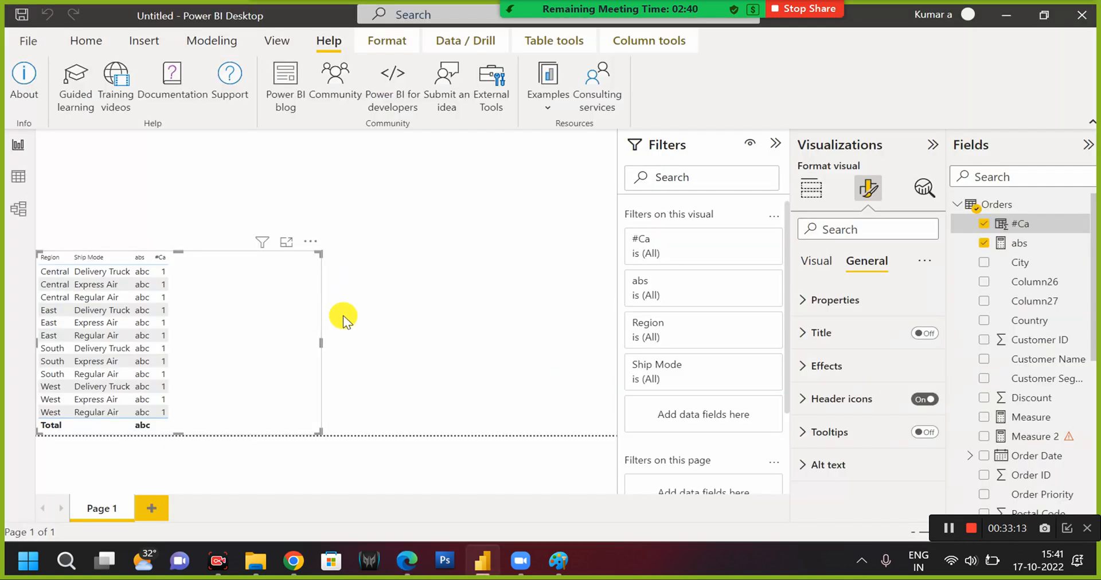
# Reopen the #Ca column's formula, review its commented-out lines and the active SEARCH line, and close the formula editor.
pyautogui.click(1044, 229)
pyautogui.click(124, 185)
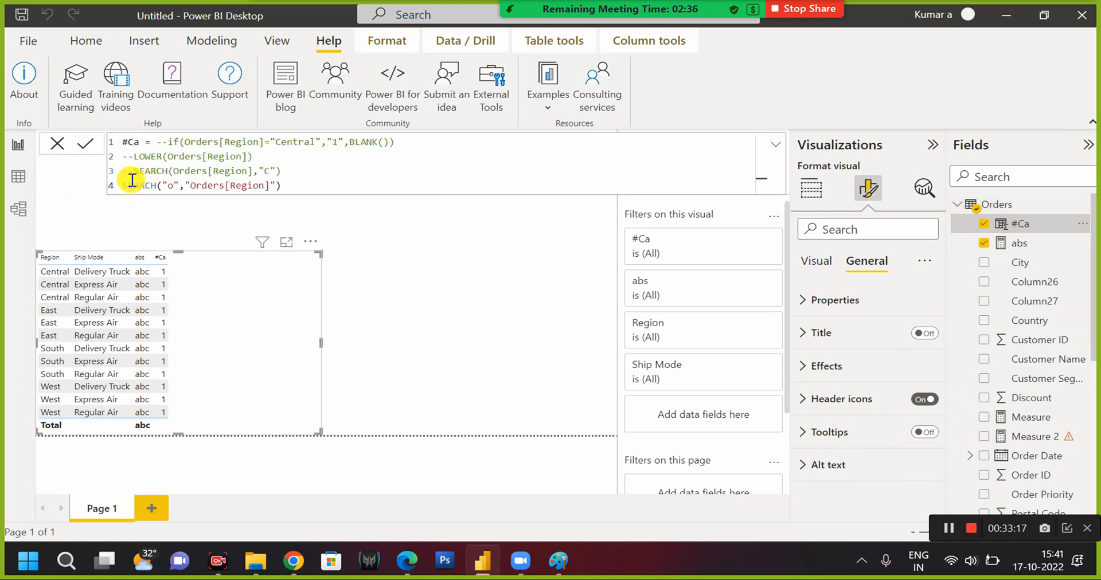
pyautogui.moveTo(213, 172); pyautogui.dragTo(522, 138)
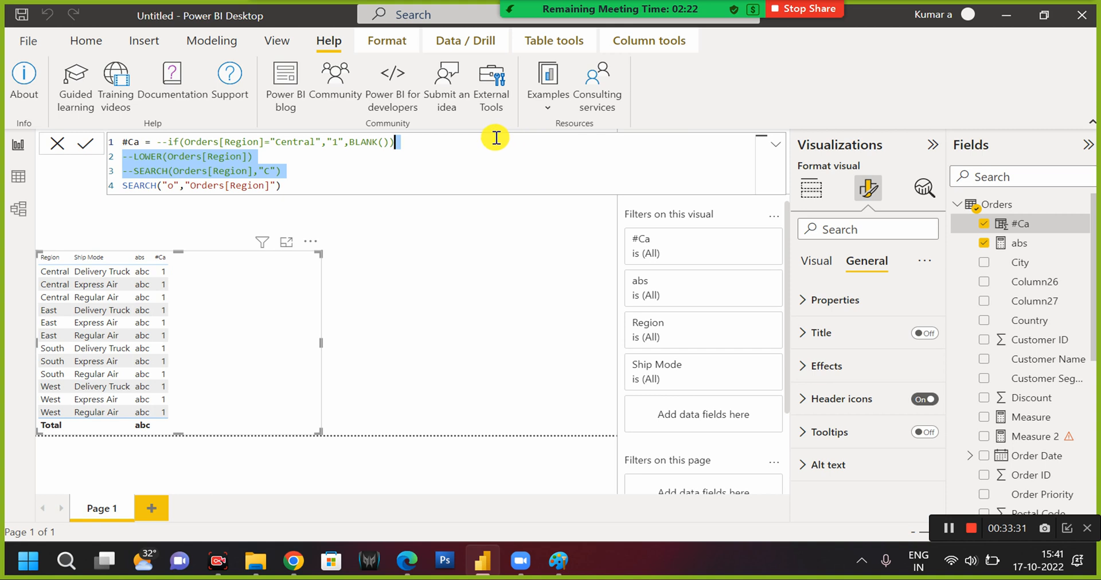
pyautogui.click(337, 184)
pyautogui.hotkey('ctrl', 'Left')
pyautogui.hotkey('ctrl', 'Left')
pyautogui.hotkey('ctrl', 'Left')
pyautogui.hotkey('ctrl', 'Left')
pyautogui.hotkey('ctrl', 'Left')
pyautogui.hotkey('ctrl', 'Left')
pyautogui.hotkey('ctrl', 'Left')
pyautogui.hotkey('ctrl', 'Left')
pyautogui.hotkey('ctrl', 'Left')
pyautogui.hotkey('ctrl', 'Left')
pyautogui.hotkey('ctrl', 'Left')
pyautogui.hotkey('ctrl', 'Left')
pyautogui.hotkey('ctrl', 'Left')
pyautogui.hotkey('ctrl', 'Left')
pyautogui.hotkey('ctrl', 'Left')
pyautogui.hotkey('ctrl', 'Left')
pyautogui.hotkey('ctrl', 'Left')
pyautogui.hotkey('ctrl', 'Left')
pyautogui.hotkey('ctrl', 'Left')
pyautogui.hotkey('ctrl', 'Left')
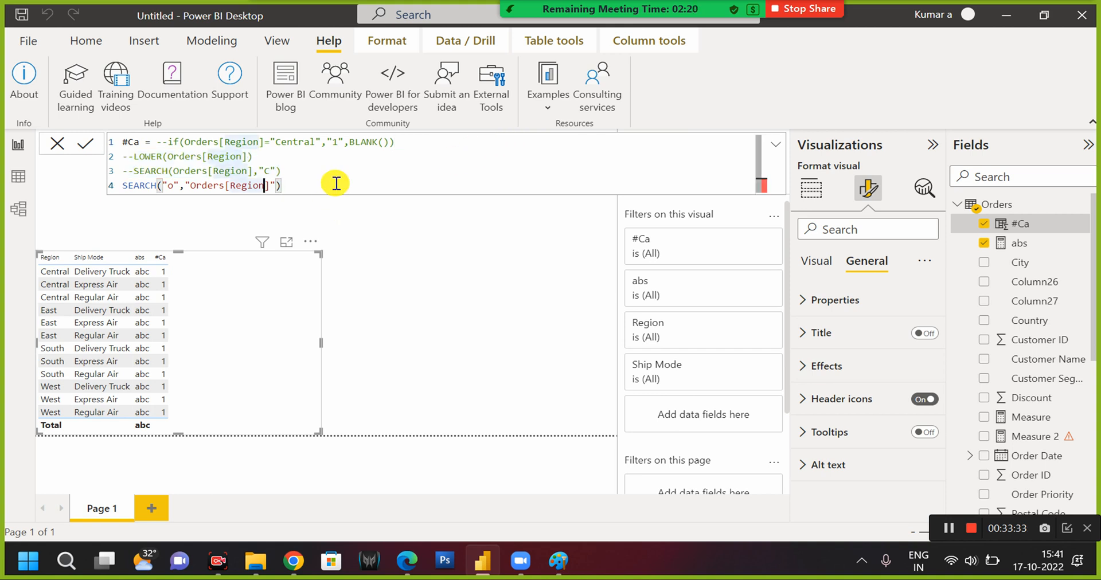
pyautogui.press('Down')
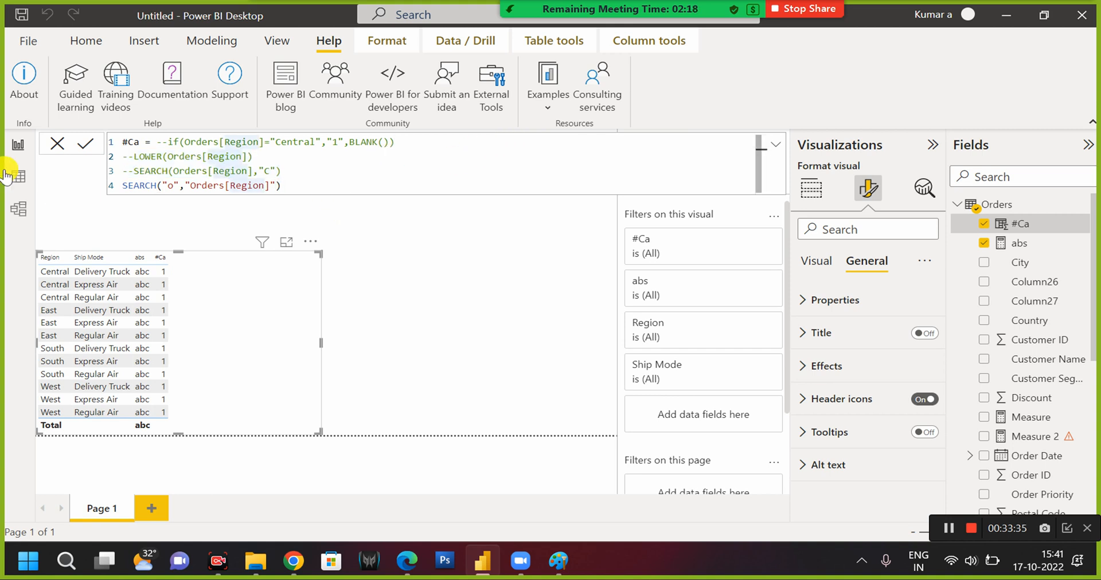
pyautogui.click(249, 328)
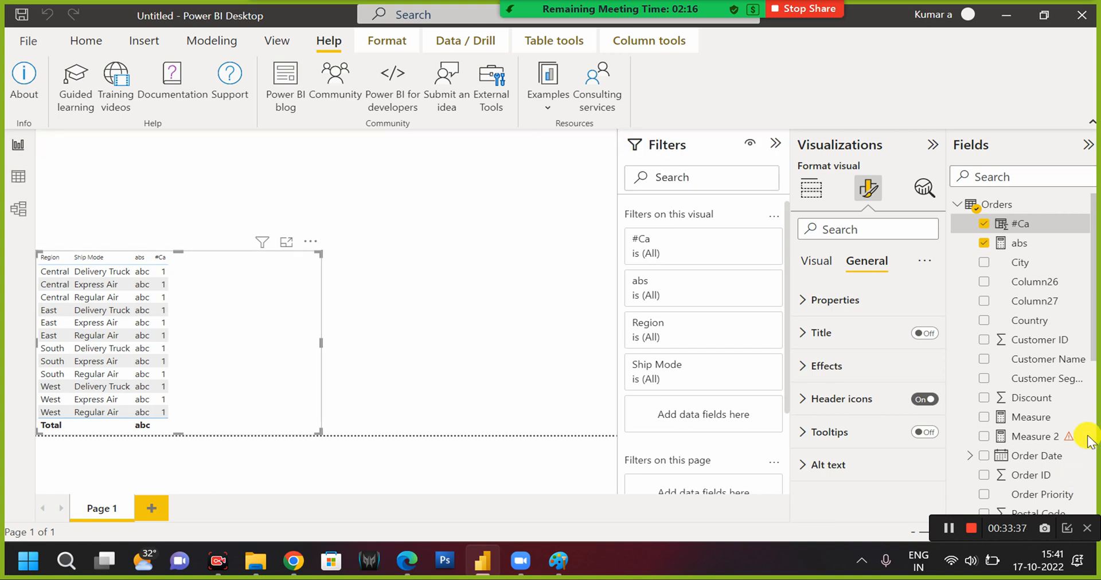
# Add the Order Date field to the table visual between abs and #Ca, shown as plain Order Date instead of the date hierarchy.
pyautogui.scroll(-1, 1019, 412)
pyautogui.scroll(-1, 1019, 412)
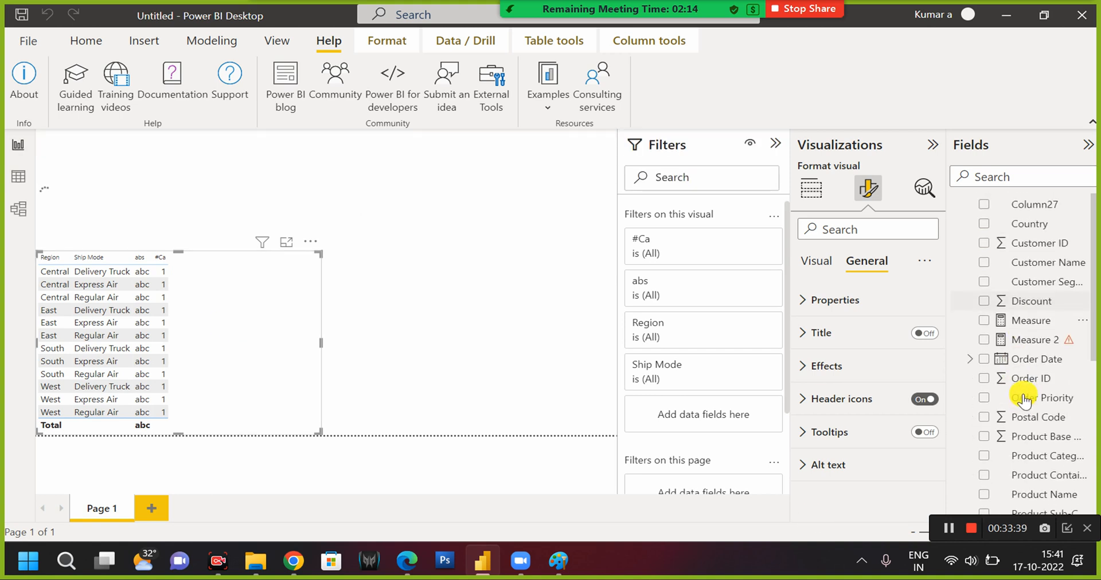
pyautogui.scroll(-3, 1018, 347)
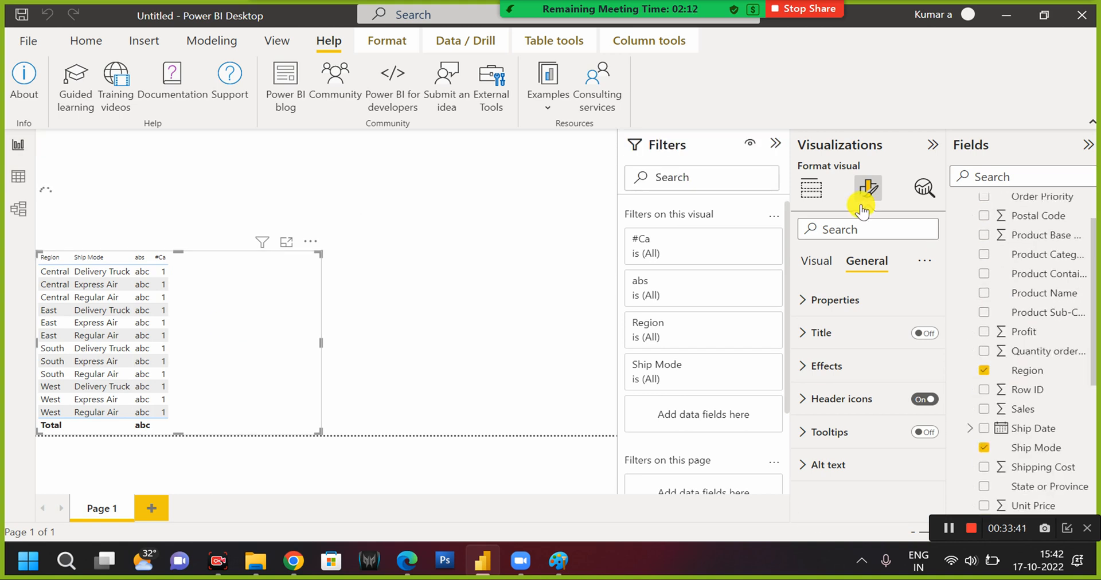
pyautogui.click(821, 187)
pyautogui.scroll(5, 1027, 381)
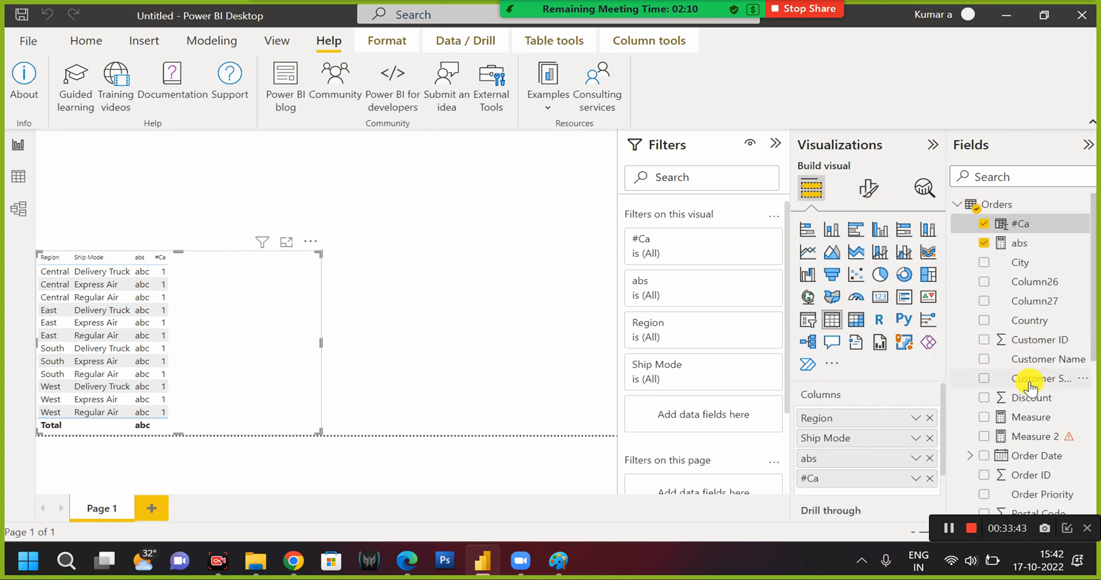
pyautogui.scroll(-4, 1030, 384)
pyautogui.moveTo(1038, 259); pyautogui.dragTo(867, 475)
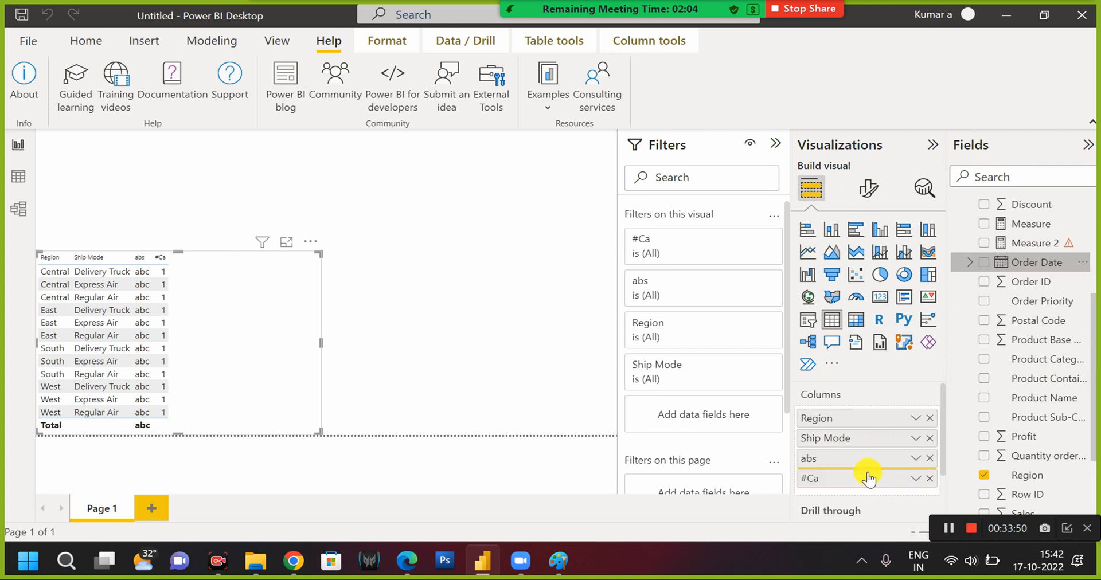
pyautogui.click(916, 479)
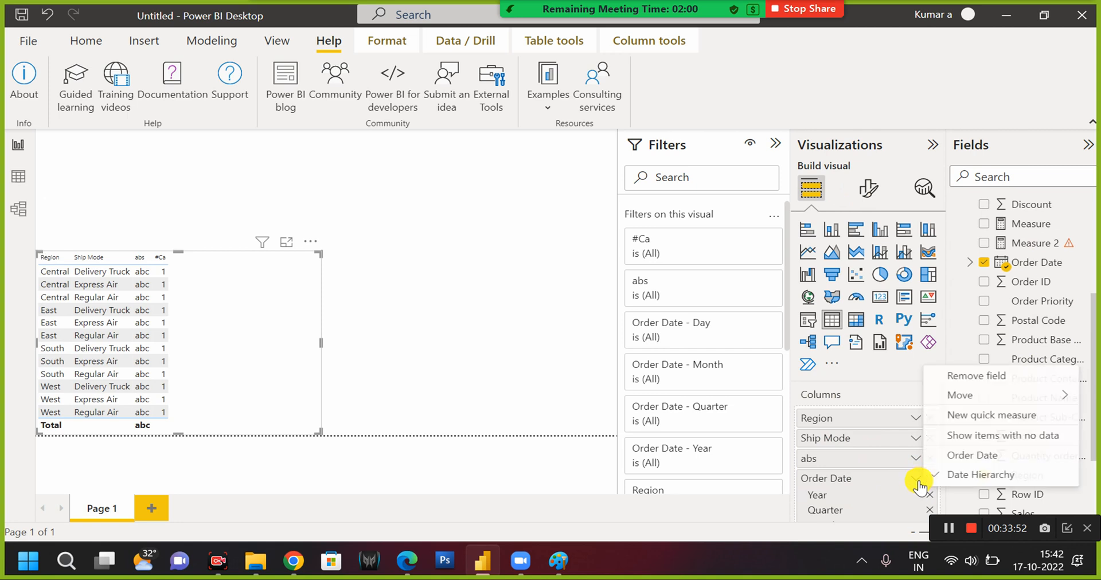
pyautogui.click(971, 455)
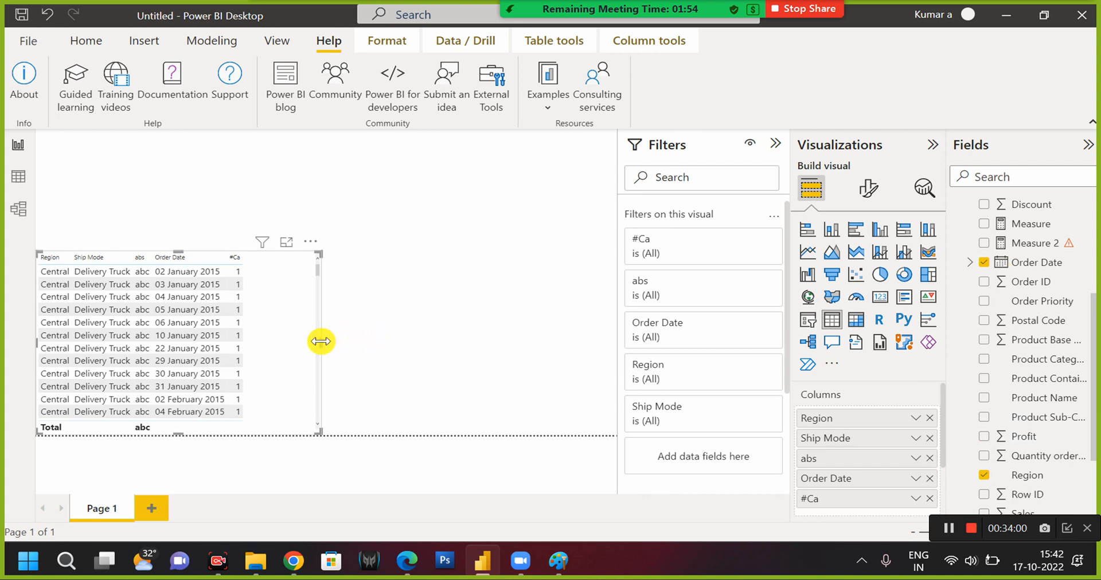
# Widen the table visual and remove the #Ca and abs columns from it.
pyautogui.moveTo(322, 342); pyautogui.dragTo(438, 342)
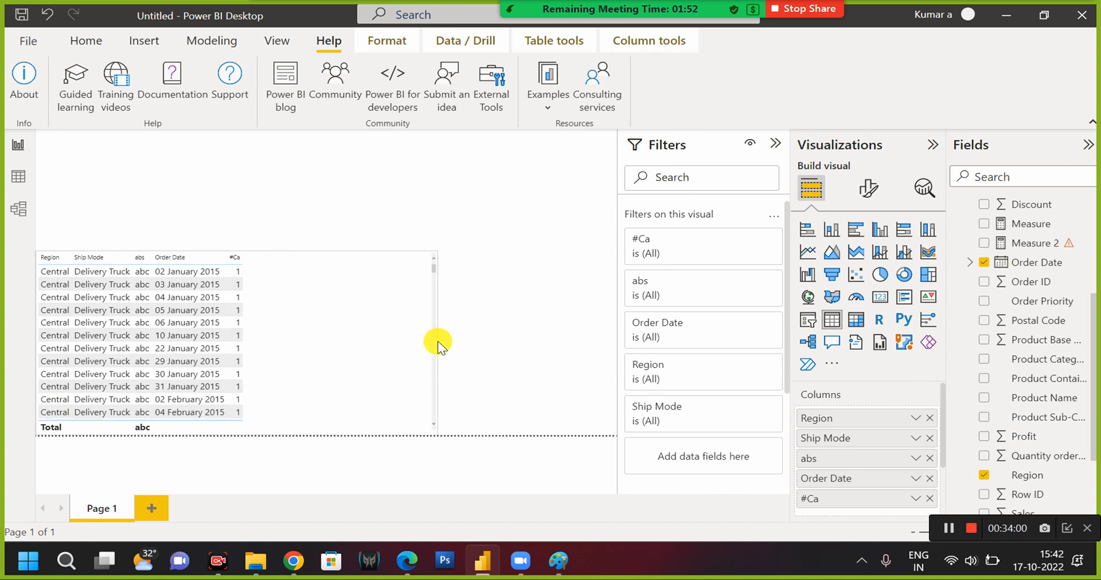
pyautogui.click(930, 499)
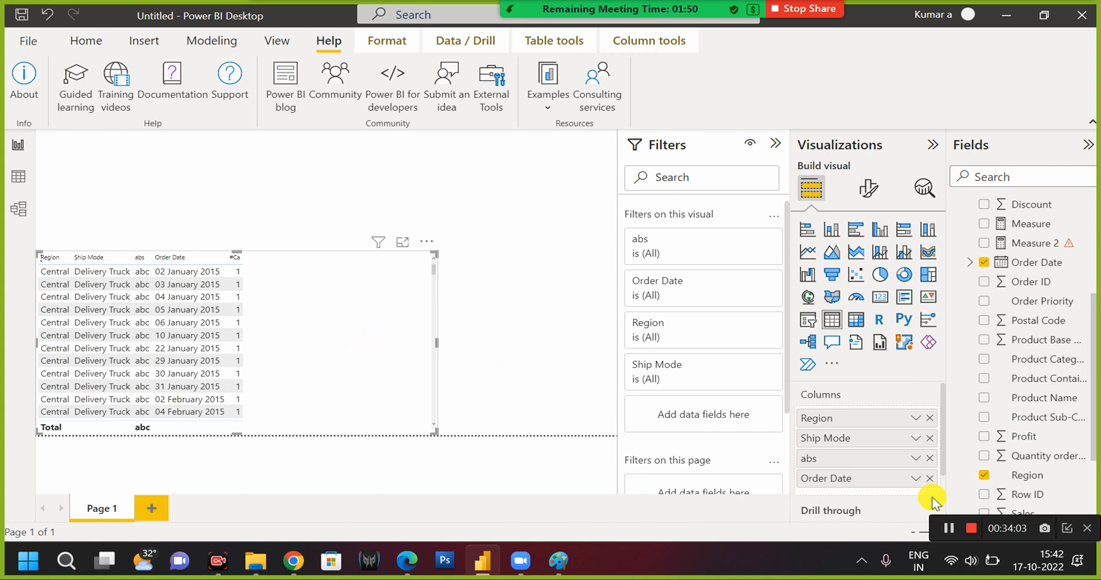
pyautogui.click(930, 459)
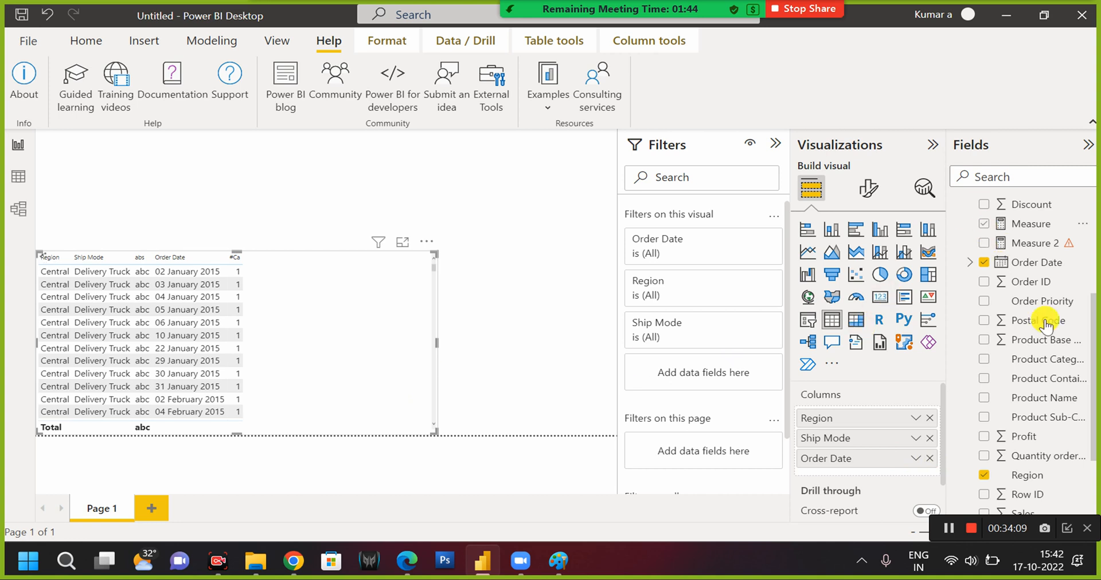
# Replace the entire expression of the #Ca column, including its commented-out lines, with an opening DAY function.
pyautogui.scroll(2, 1045, 331)
pyautogui.scroll(3, 1044, 331)
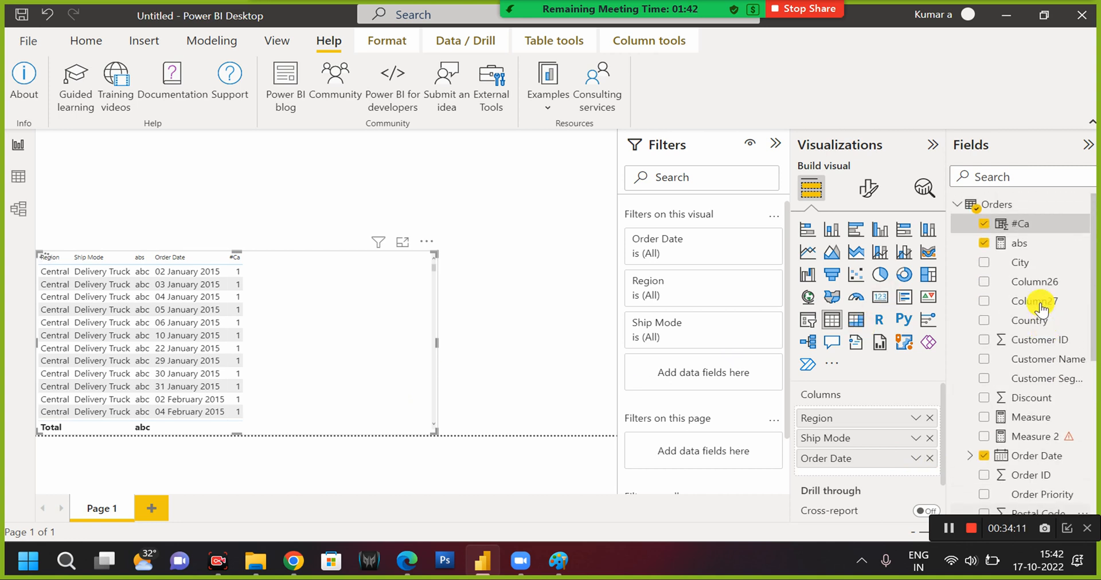
pyautogui.click(1027, 226)
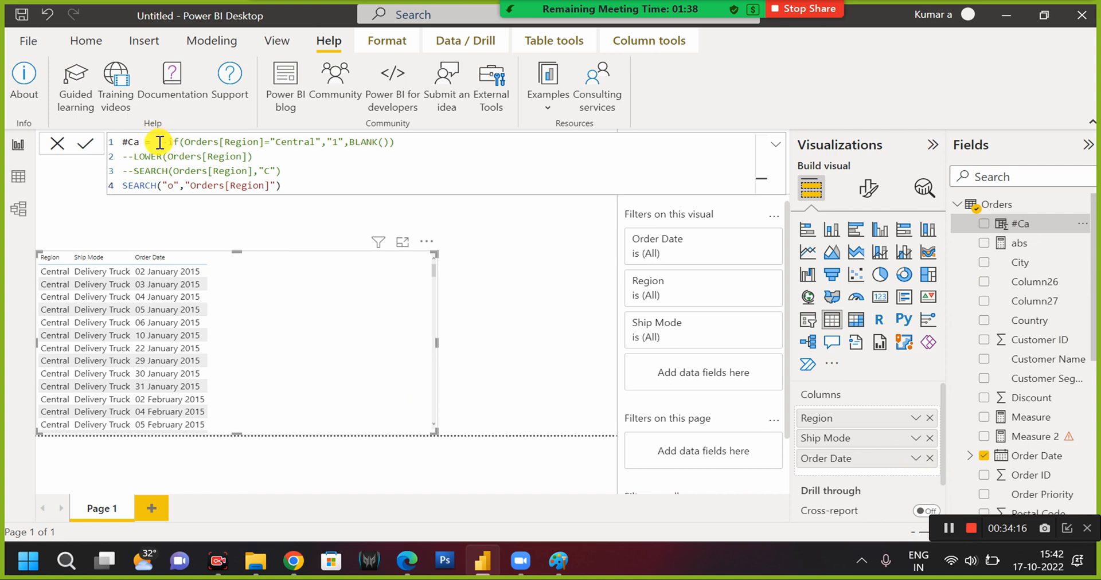
pyautogui.moveTo(157, 142); pyautogui.dragTo(293, 188)
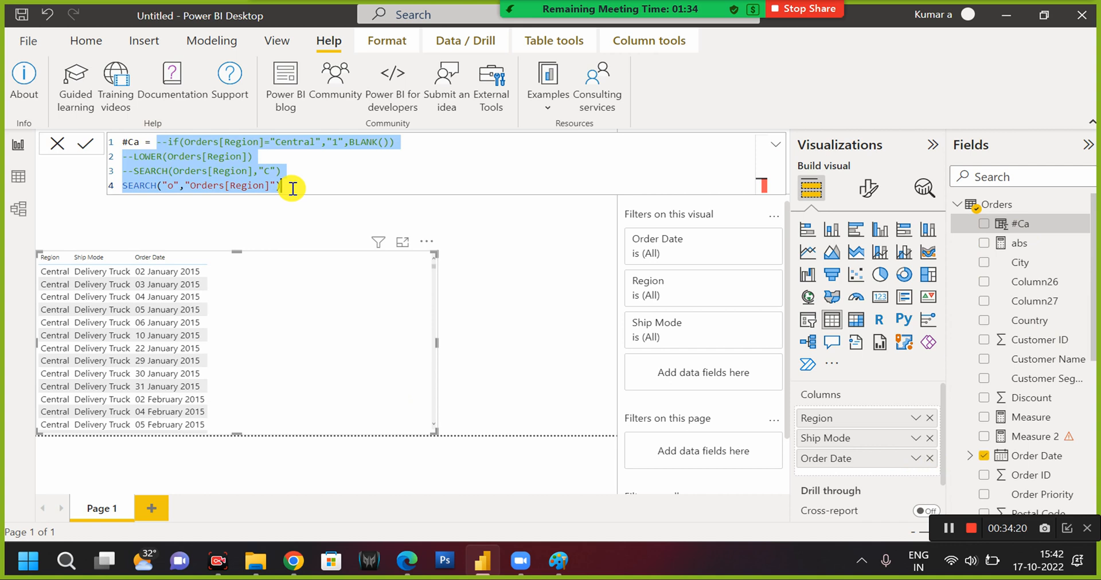
pyautogui.write('day')
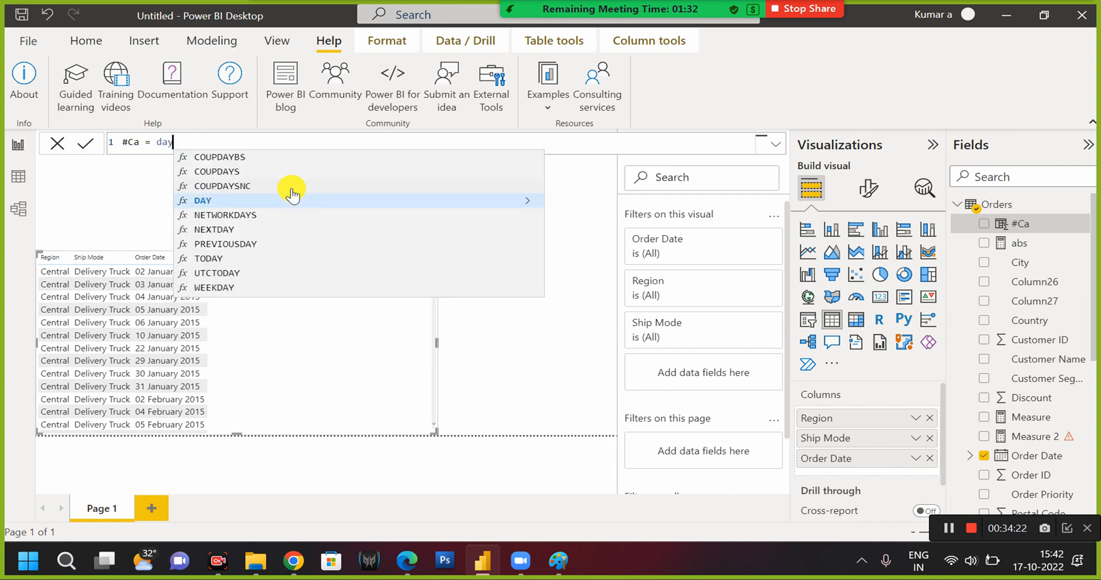
pyautogui.press('Tab')
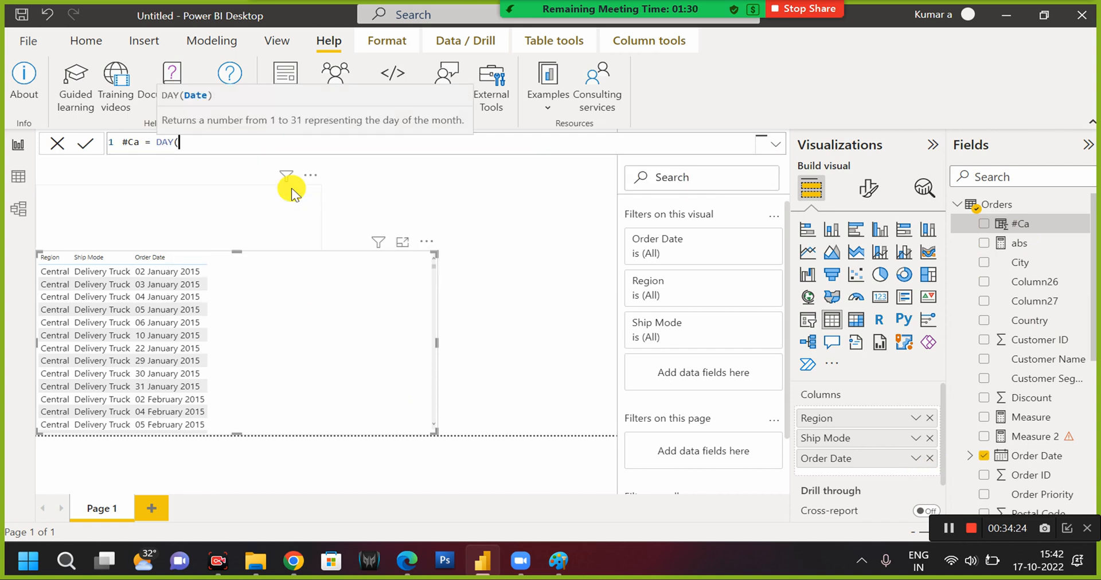
# Complete the #Ca formula as DAY(Orders[Order Date]) and commit it.
pyautogui.write('ord')
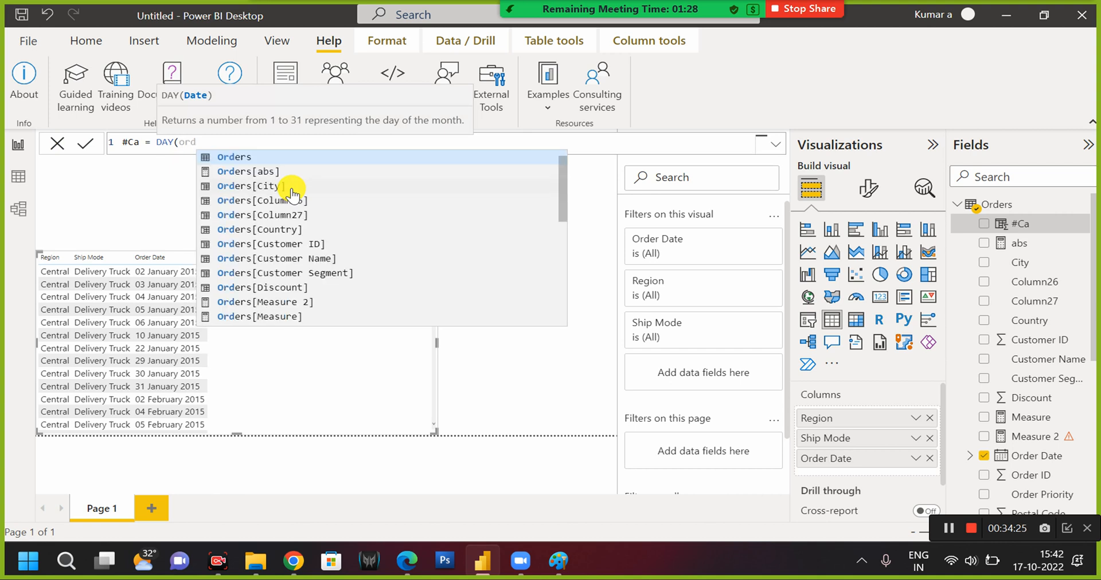
pyautogui.write('erd')
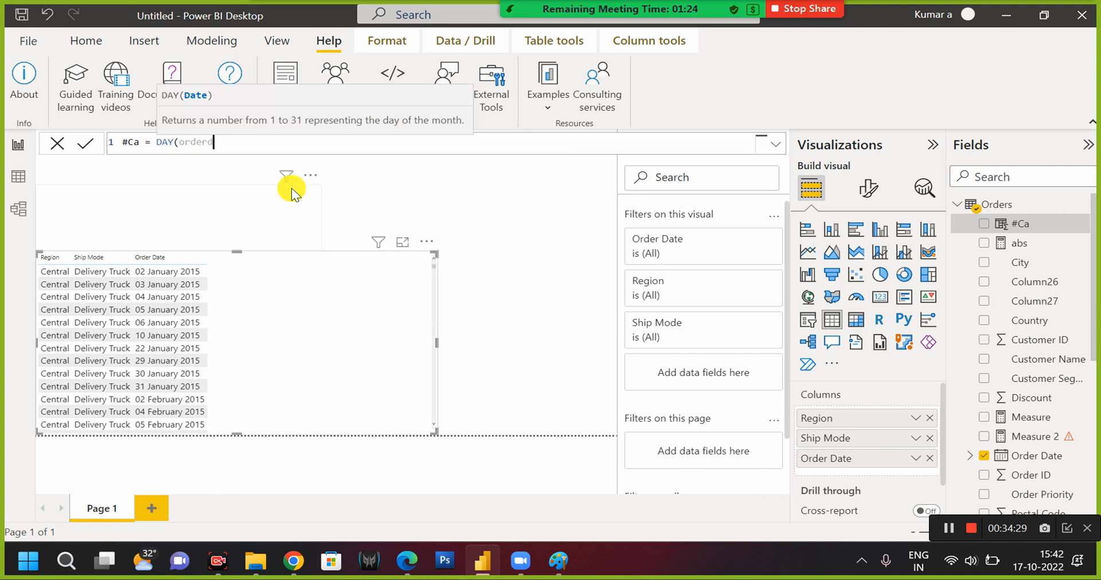
pyautogui.press('BackSpace')
pyautogui.press('BackSpace')
pyautogui.press('Down')
pyautogui.press('Down')
pyautogui.press('Down')
pyautogui.press('Down')
pyautogui.press('Down')
pyautogui.press('Down')
pyautogui.press('Down')
pyautogui.press('Down')
pyautogui.press('Down')
pyautogui.press('Down')
pyautogui.press('Down')
pyautogui.press('Down')
pyautogui.press('Down')
pyautogui.press('Down')
pyautogui.press('Down')
pyautogui.press('Down')
pyautogui.press('Down')
pyautogui.press('Down')
pyautogui.press('Down')
pyautogui.press('Down')
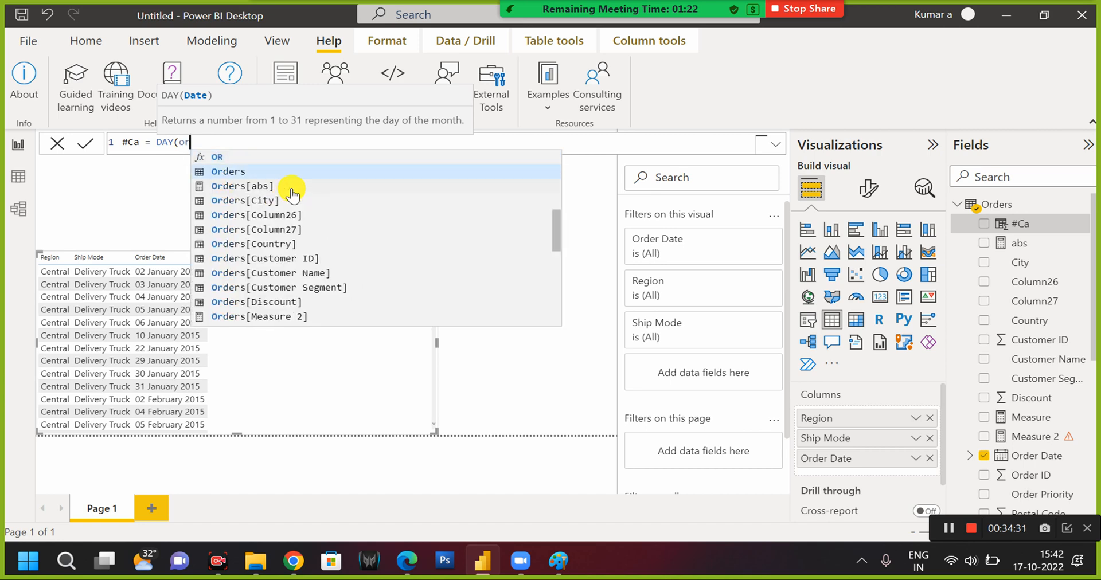
pyautogui.press('Down')
pyautogui.press('Down')
pyautogui.press('Down')
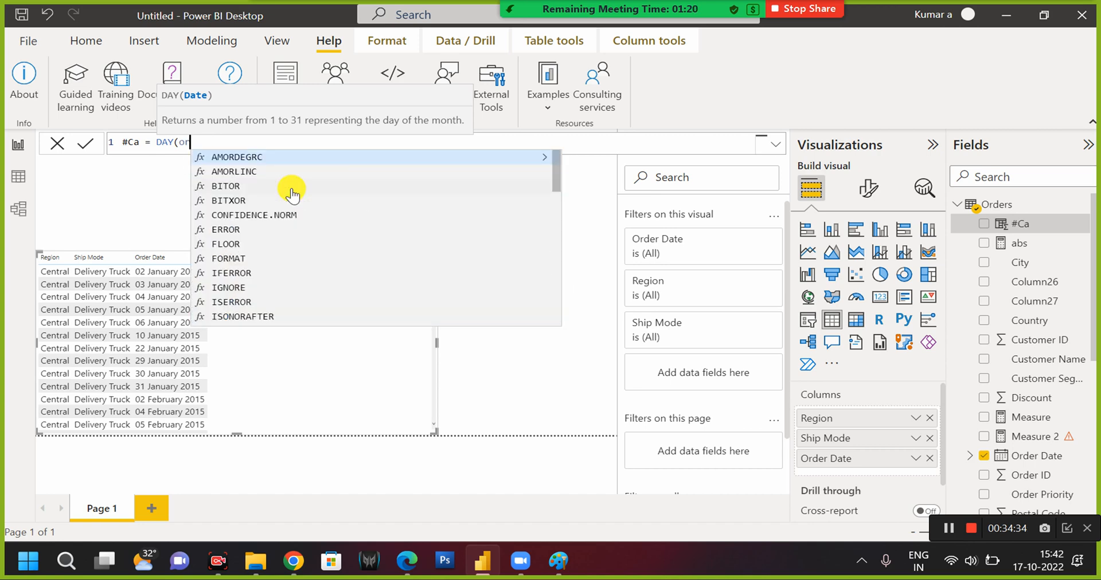
pyautogui.press('Up')
pyautogui.press('Up')
pyautogui.press('Up')
pyautogui.press('Up')
pyautogui.press('Up')
pyautogui.press('Up')
pyautogui.press('Up')
pyautogui.press('Up')
pyautogui.press('Up')
pyautogui.press('Up')
pyautogui.press('Up')
pyautogui.press('Up')
pyautogui.press('Up')
pyautogui.press('Up')
pyautogui.press('Up')
pyautogui.press('Up')
pyautogui.press('Up')
pyautogui.press('Up')
pyautogui.press('Up')
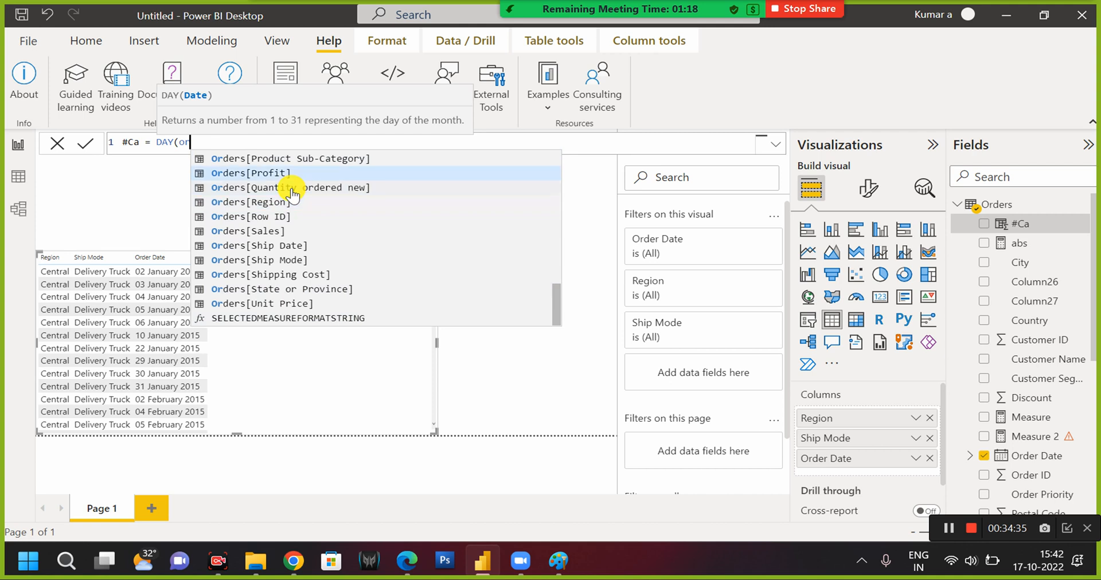
pyautogui.press('Up')
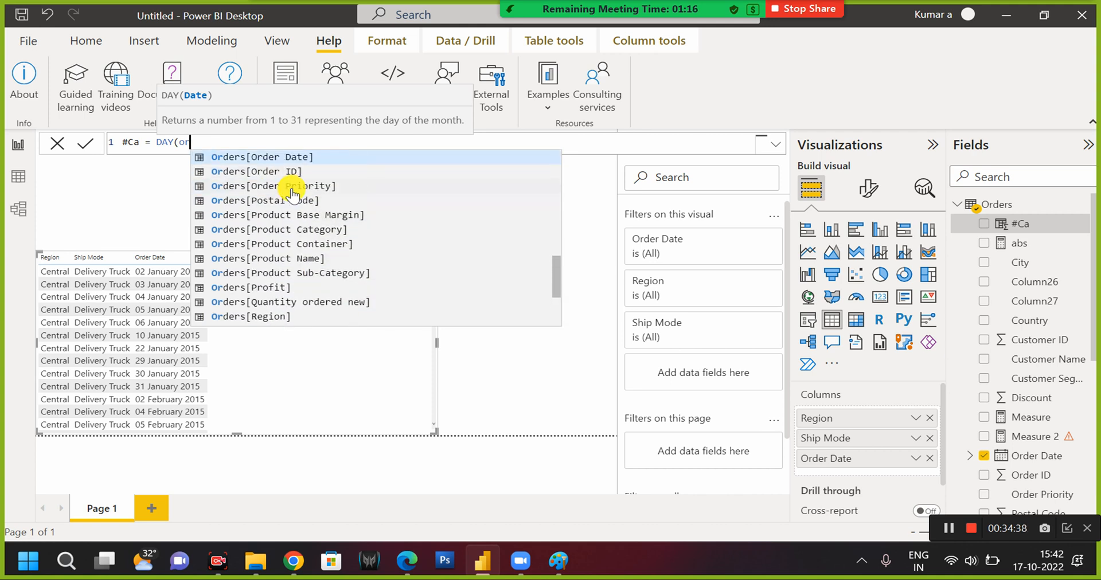
pyautogui.press('Tab')
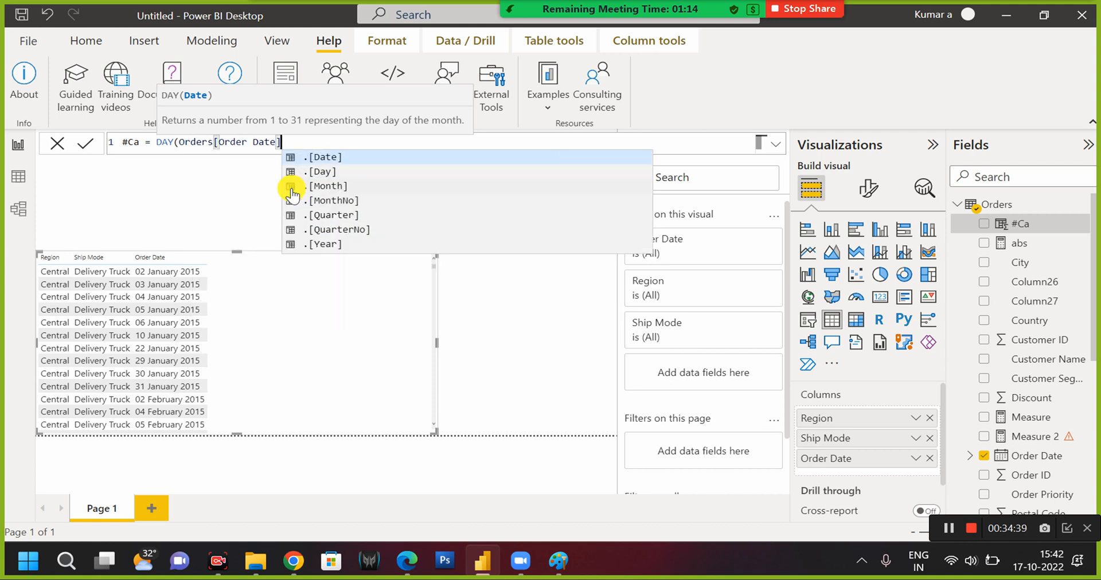
pyautogui.write(')')
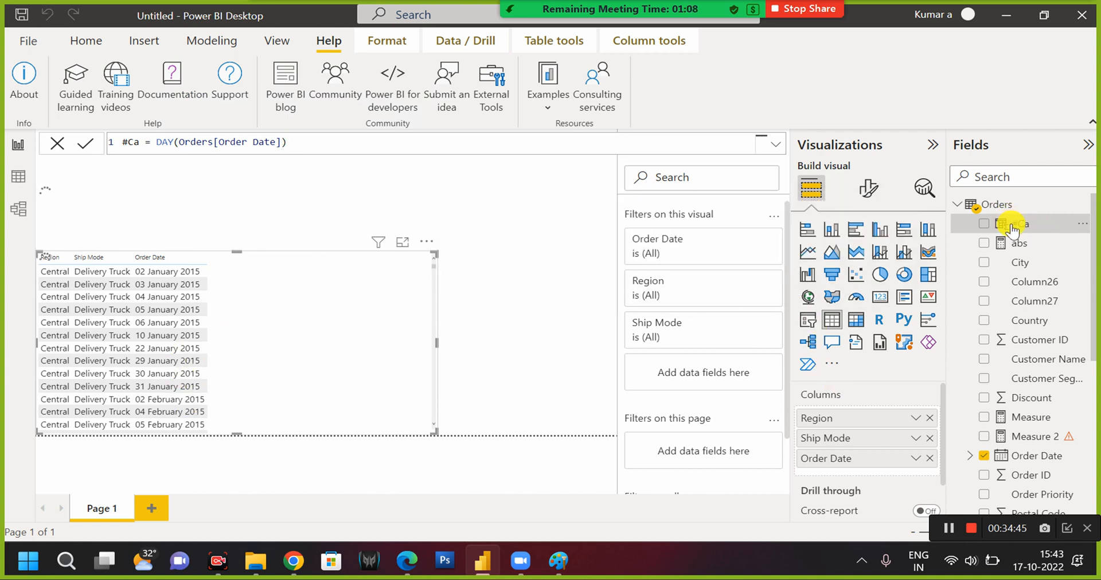
# Add the #Ca column to the table visual after Order Date.
pyautogui.click(834, 468)
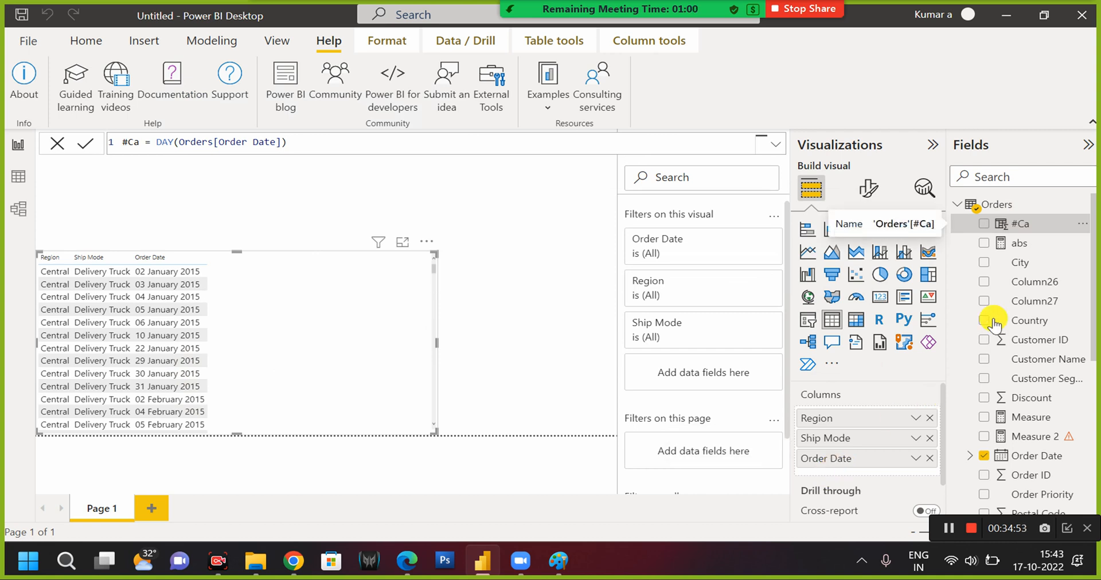
pyautogui.click(985, 225)
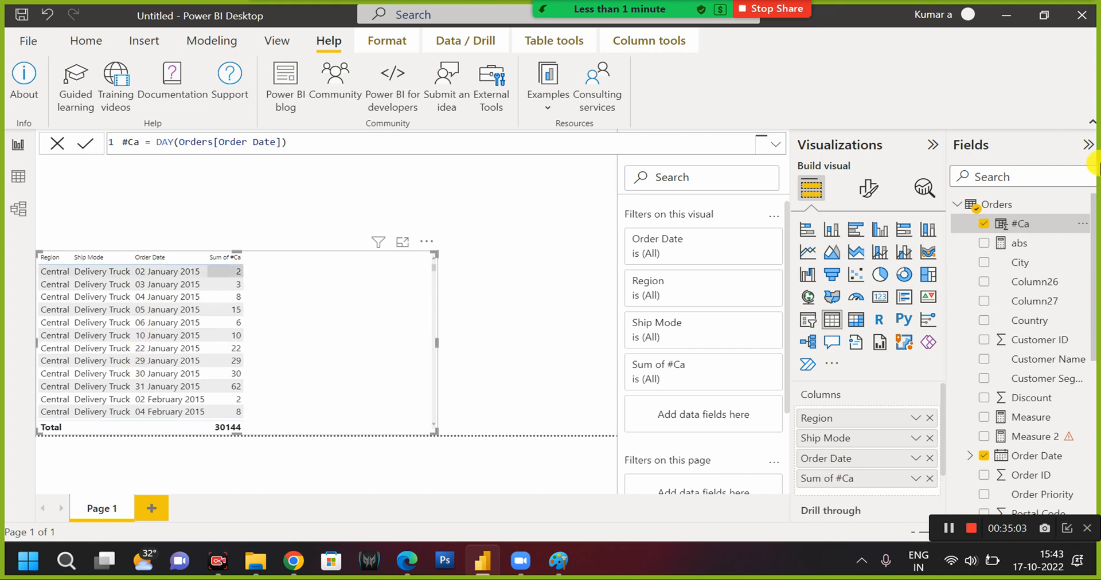
# Change the function in the #Ca formula from DAY to month, keeping Orders[Order Date] as its argument, and commit it.
pyautogui.doubleClick(167, 142)
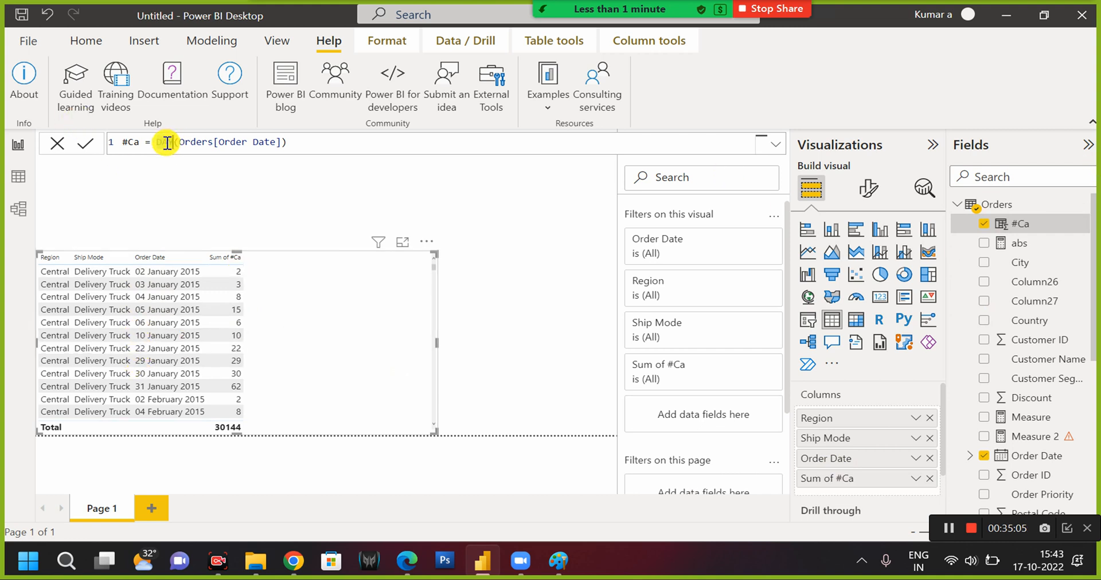
pyautogui.write('month')
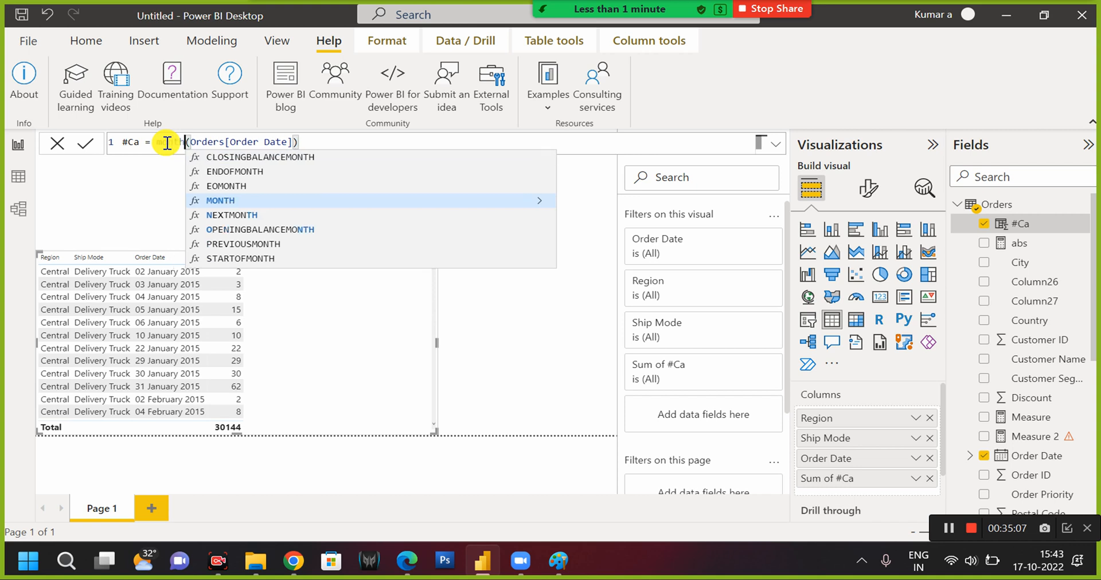
pyautogui.click(309, 141)
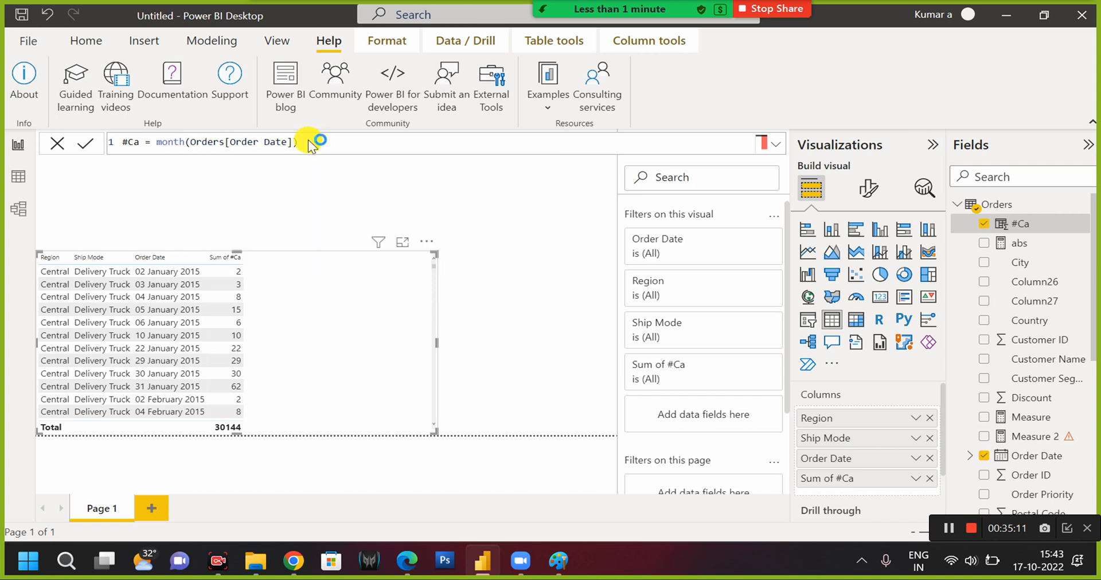
pyautogui.press('Return')
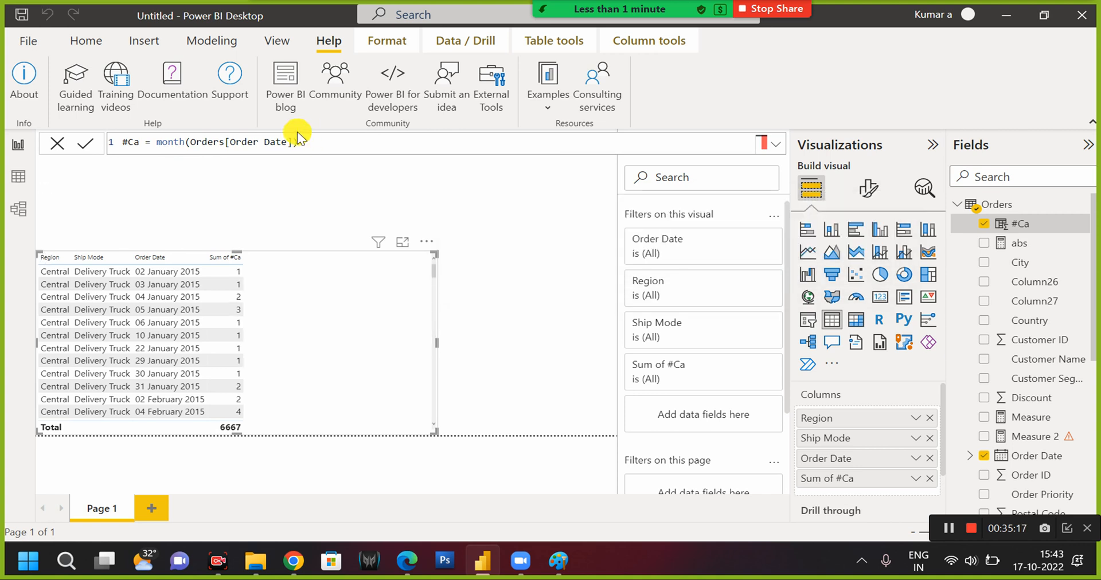
# Change the function in the #Ca formula from month to YEAR, keeping Orders[Order Date] as its argument, and commit it.
pyautogui.doubleClick(171, 143)
pyautogui.press('BackSpace')
pyautogui.press('BackSpace')
pyautogui.press('BackSpace')
pyautogui.press('BackSpace')
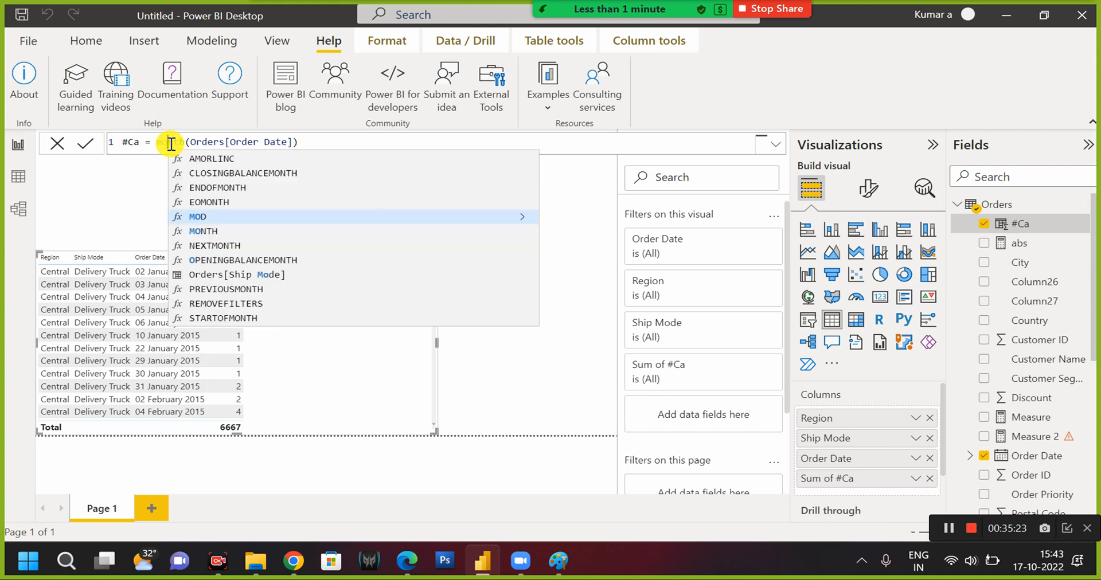
pyautogui.press('BackSpace')
pyautogui.press('Delete')
pyautogui.press('BackSpace')
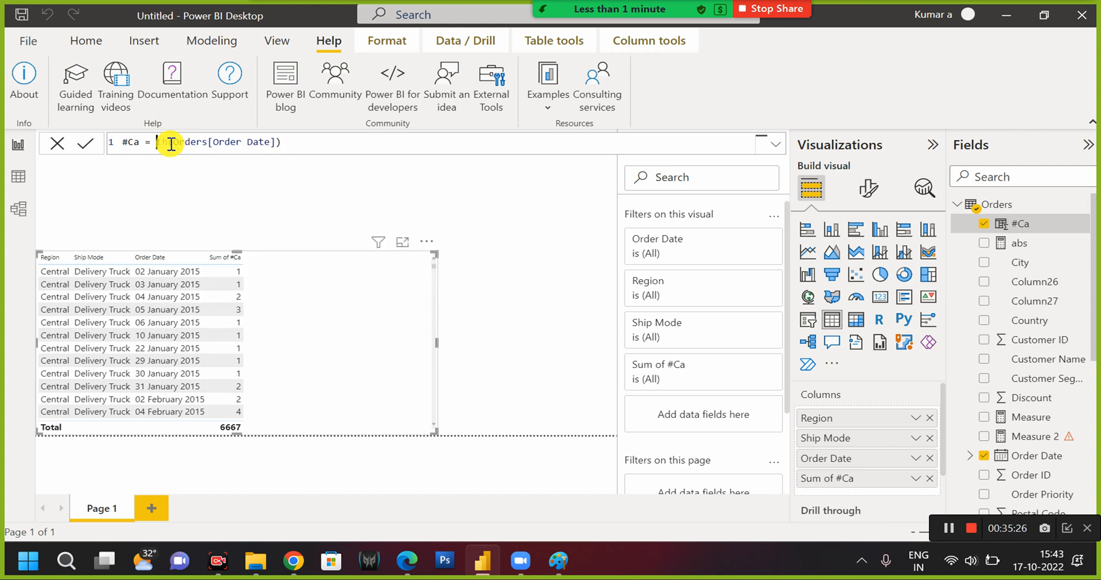
pyautogui.write('y')
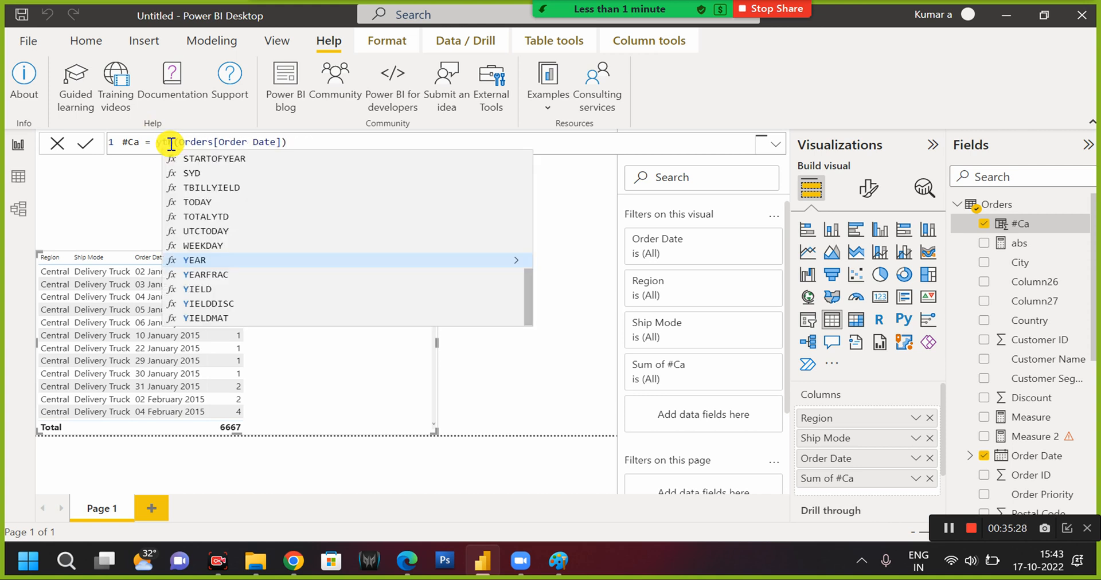
pyautogui.press('Tab')
pyautogui.click(301, 146)
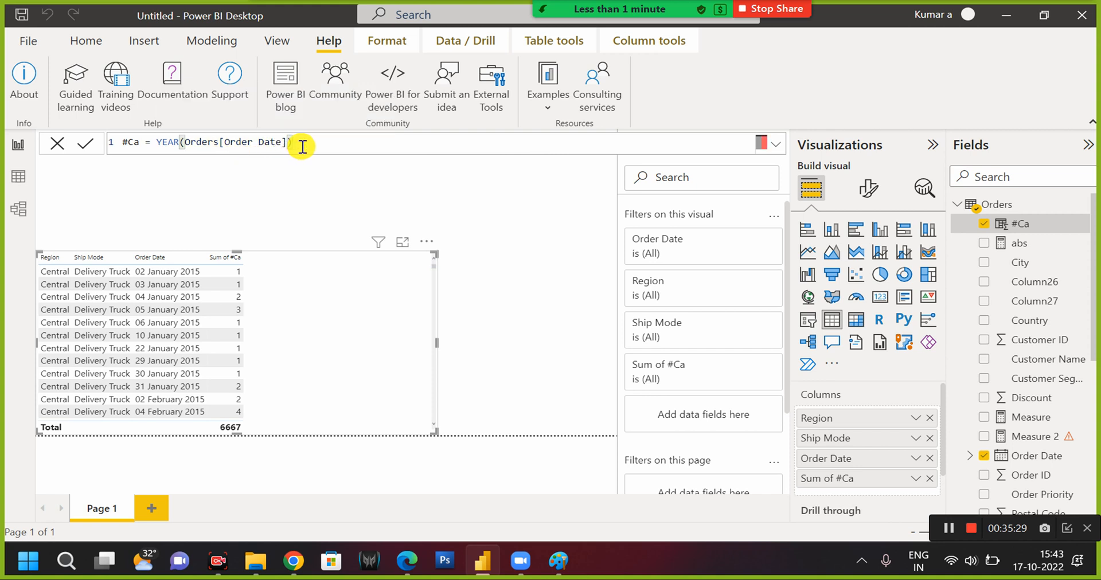
pyautogui.press('Return')
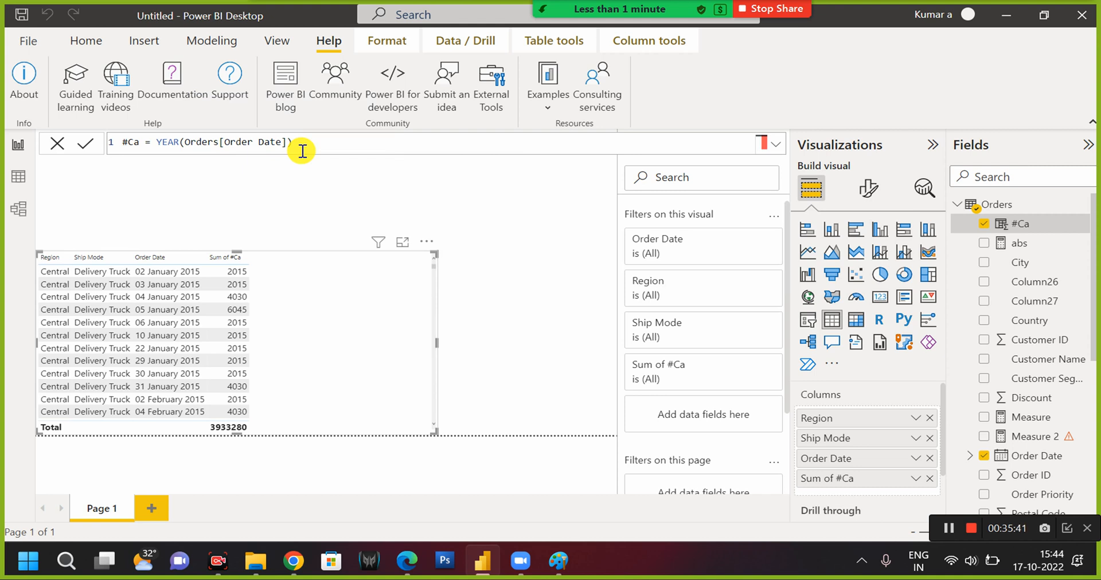
# Replace the whole expression of the #Ca column with today() and commit it.
pyautogui.click(157, 143)
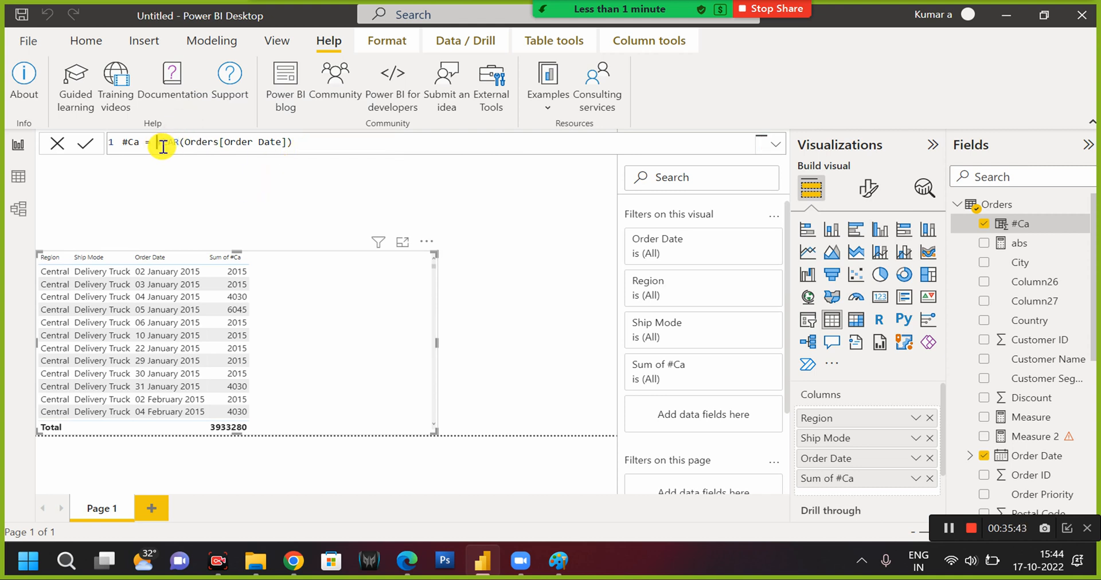
pyautogui.hotkey('shift', 'Right')
pyautogui.hotkey('shift', 'Right')
pyautogui.hotkey('shift', 'Right')
pyautogui.hotkey('shift', 'Right')
pyautogui.hotkey('shift', 'Right')
pyautogui.hotkey('shift', 'Right')
pyautogui.hotkey('shift', 'Right')
pyautogui.hotkey('shift', 'Right')
pyautogui.hotkey('shift', 'Right')
pyautogui.hotkey('shift', 'Right')
pyautogui.hotkey('shift', 'Right')
pyautogui.hotkey('shift', 'Right')
pyautogui.hotkey('shift', 'Right')
pyautogui.hotkey('shift', 'Right')
pyautogui.hotkey('shift', 'Right')
pyautogui.hotkey('shift', 'Right')
pyautogui.hotkey('shift', 'Right')
pyautogui.hotkey('shift', 'Right')
pyautogui.hotkey('shift', 'Right')
pyautogui.hotkey('shift', 'Right')
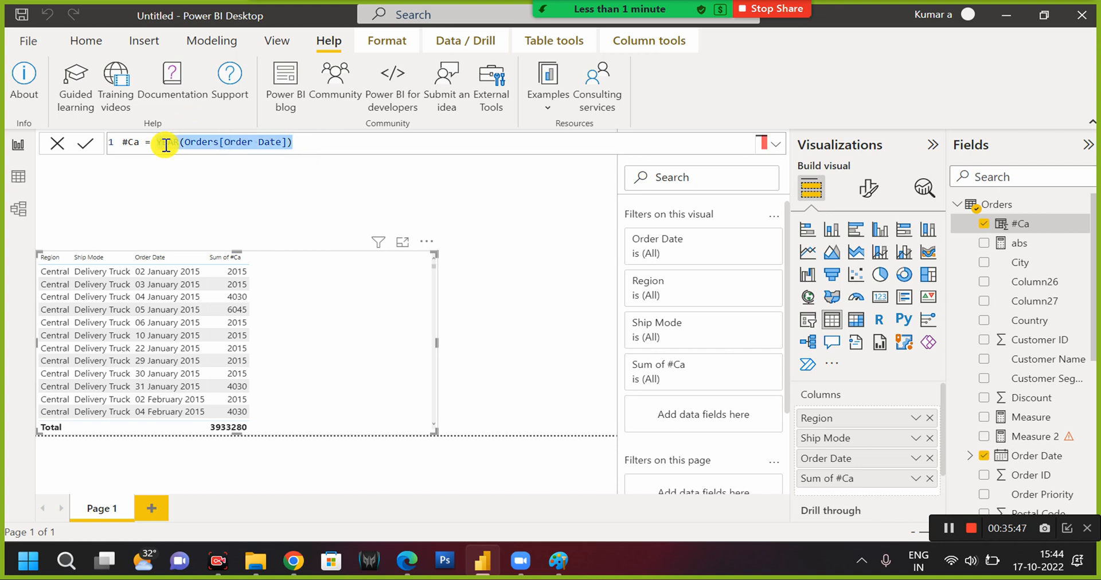
pyautogui.write('today()')
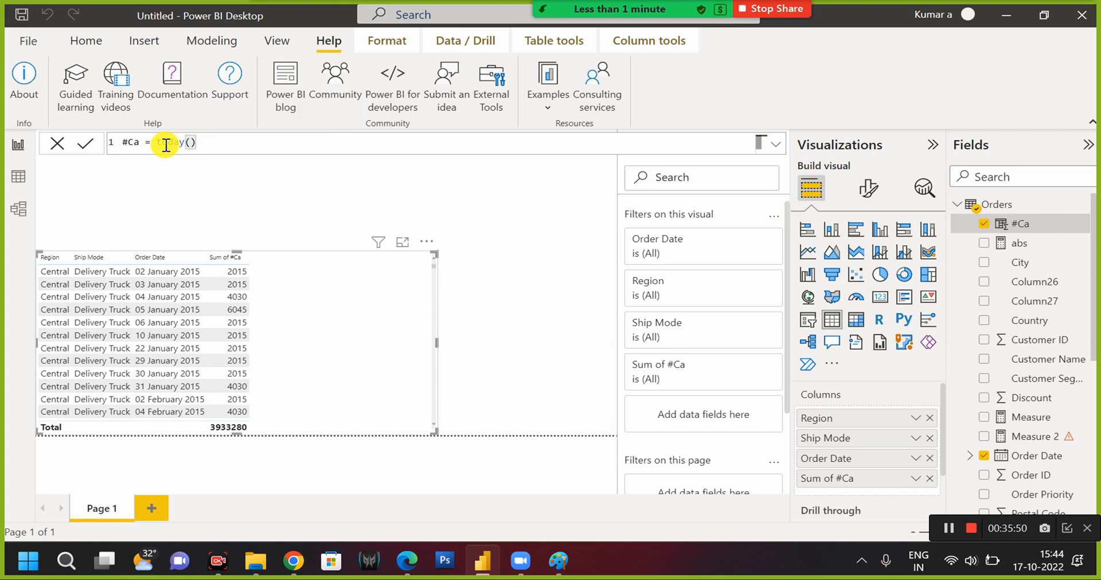
pyautogui.press('Return')
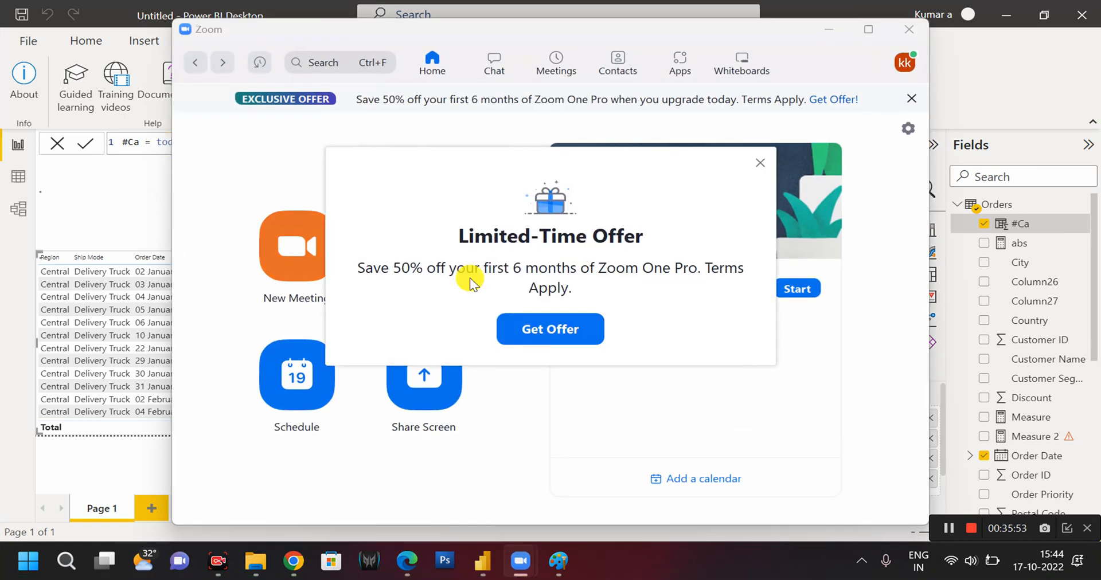
# In Zoom, dismiss the limited-time offer and start the Power BI Traning meeting again.
pyautogui.click(761, 163)
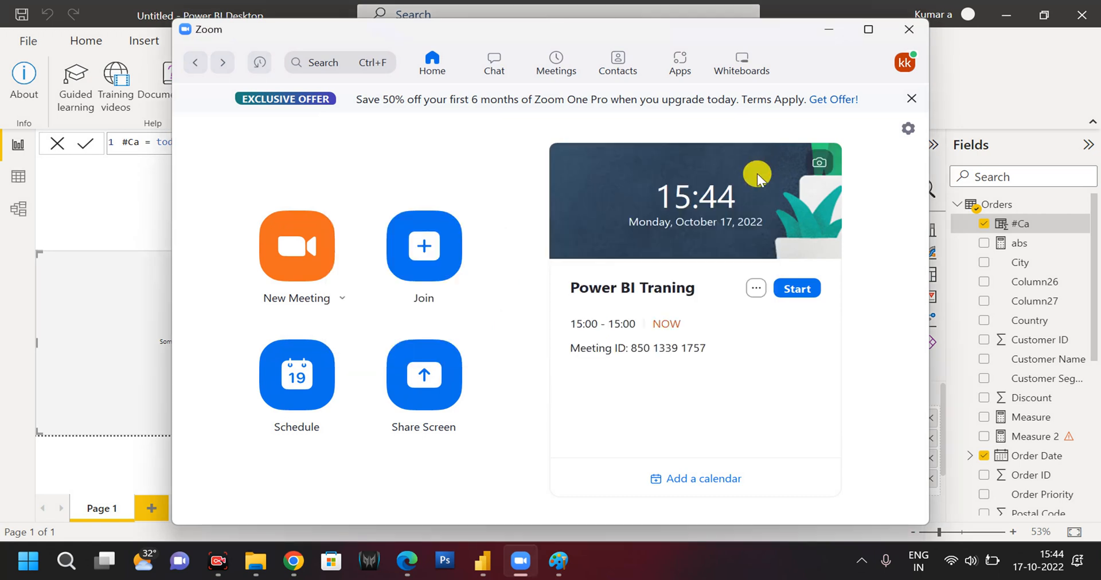
pyautogui.click(799, 288)
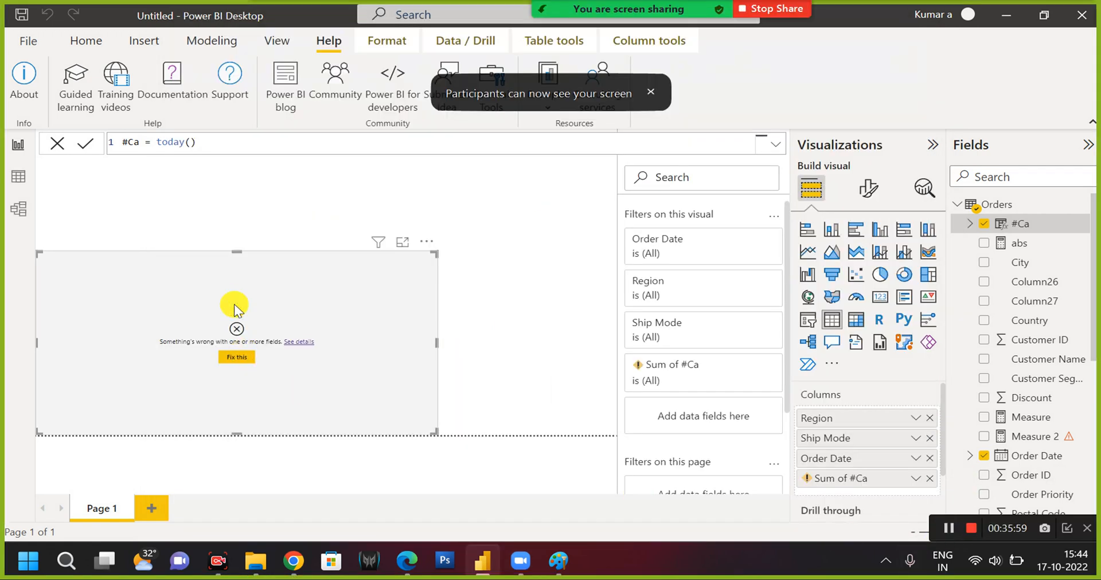
# Re-enter the #Ca expression as TODAY() using the suggested function name.
pyautogui.moveTo(157, 142); pyautogui.dragTo(221, 146)
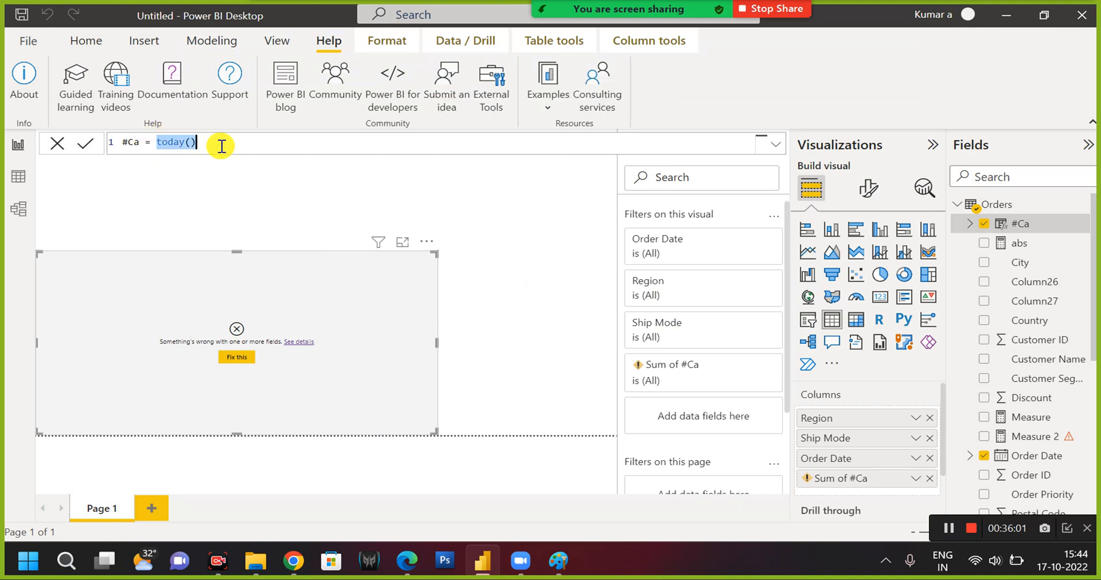
pyautogui.write('today')
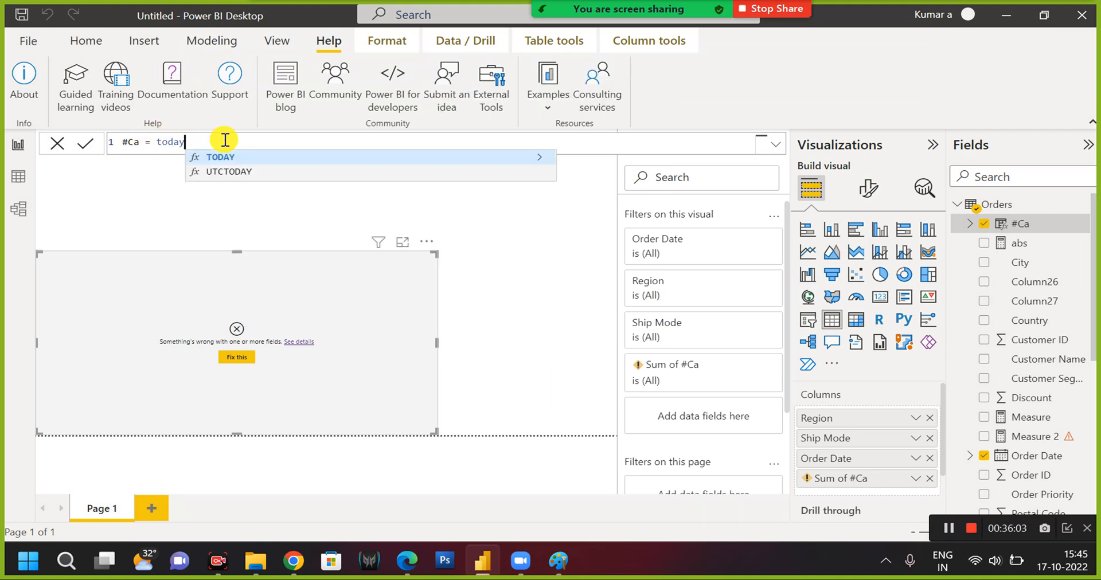
pyautogui.press('Tab')
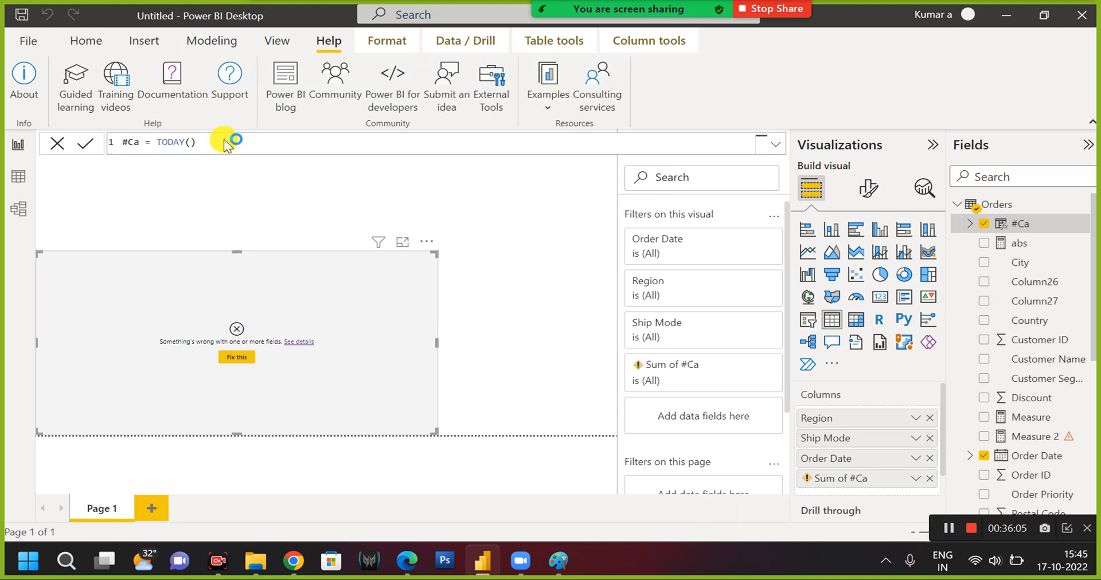
# Clear the broken #Ca field from the table visual, add #Ca again, and show it as plain #Ca dates instead of a date hierarchy.
pyautogui.click(287, 257)
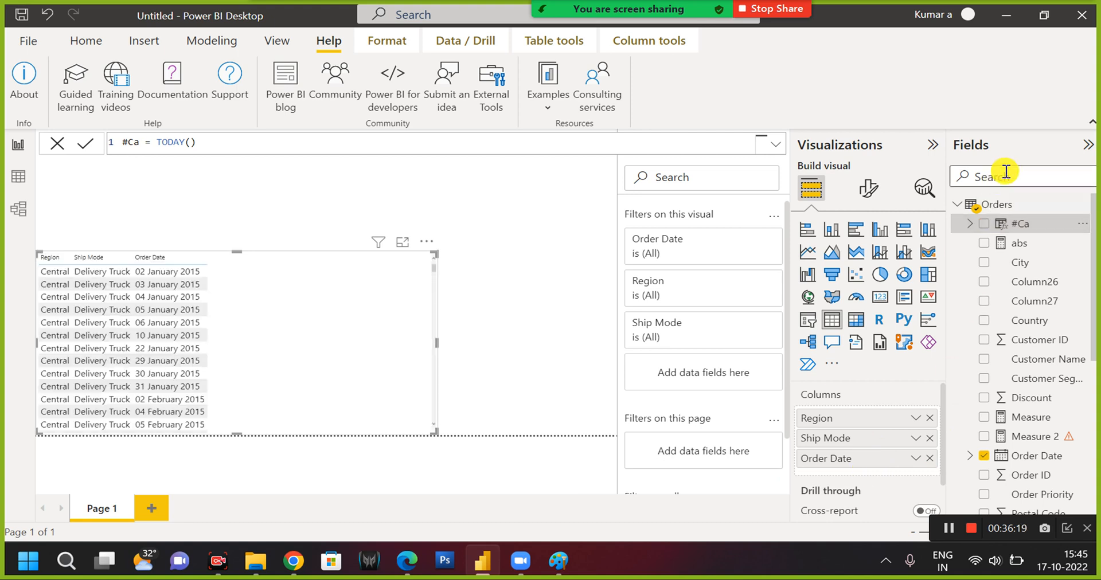
pyautogui.click(984, 224)
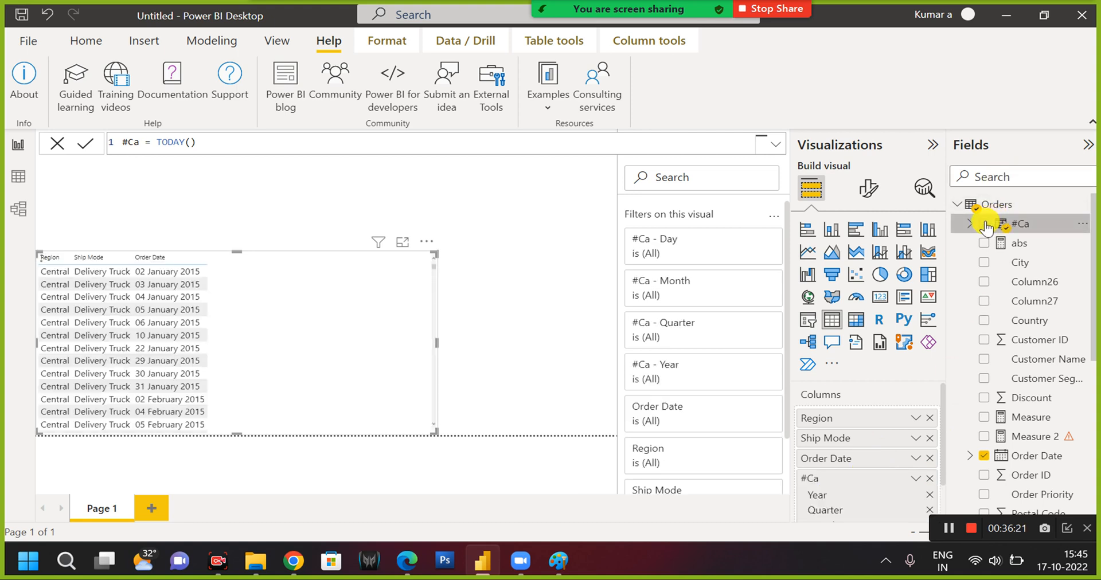
pyautogui.click(916, 479)
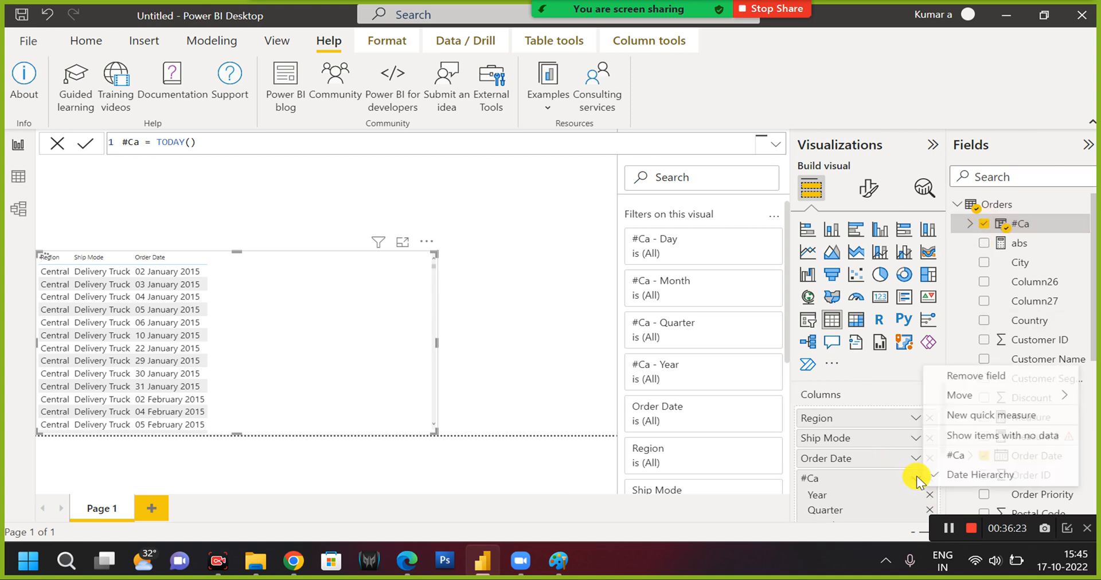
pyautogui.click(975, 456)
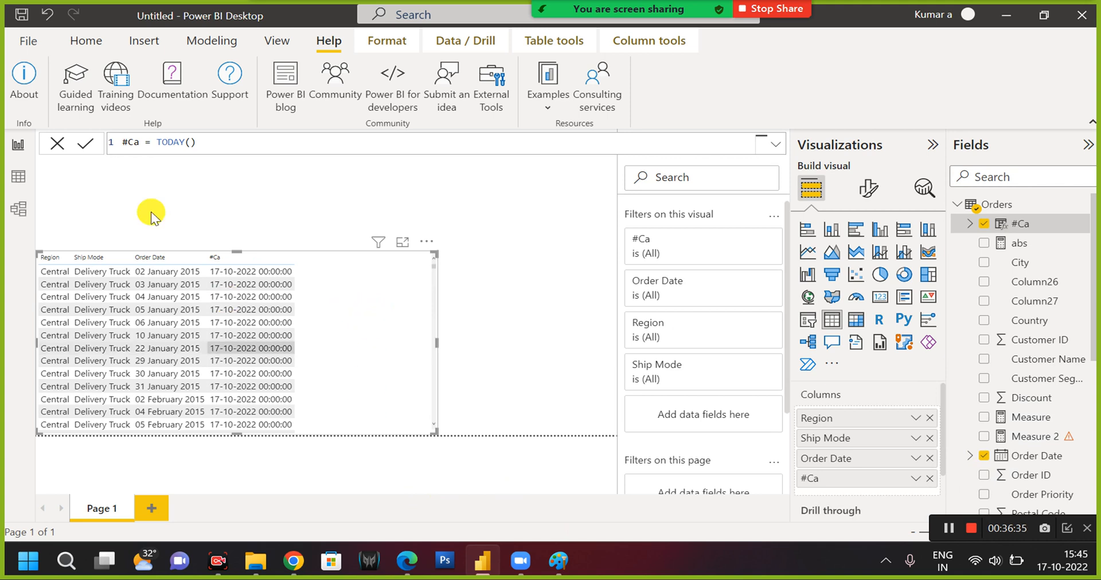
# Replace the TODAY() expression of the #Ca column with an opening EOMONTH function.
pyautogui.doubleClick(342, 148)
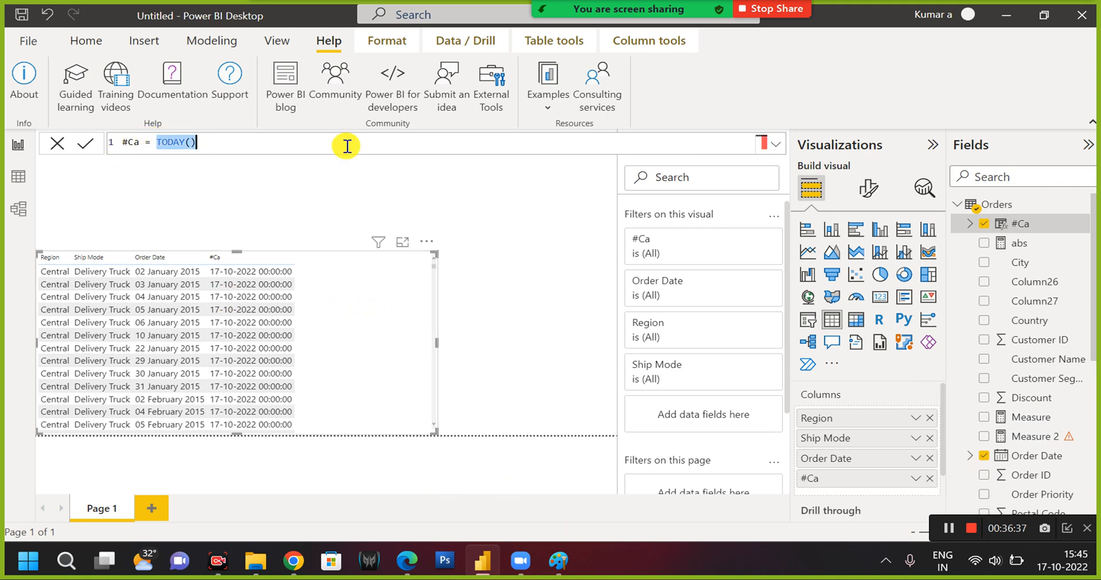
pyautogui.write('eo')
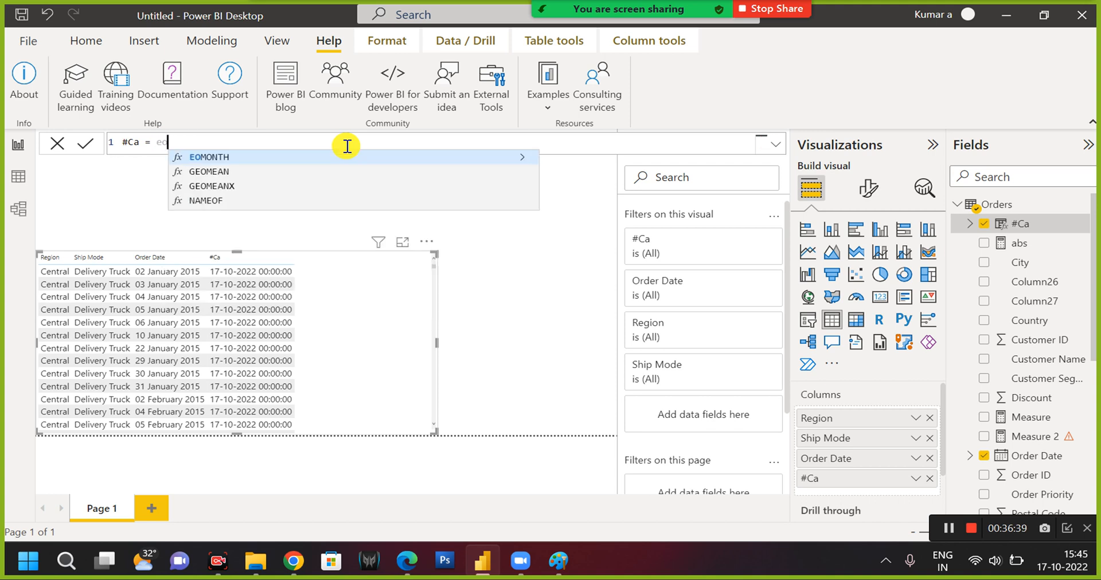
pyautogui.press('Tab')
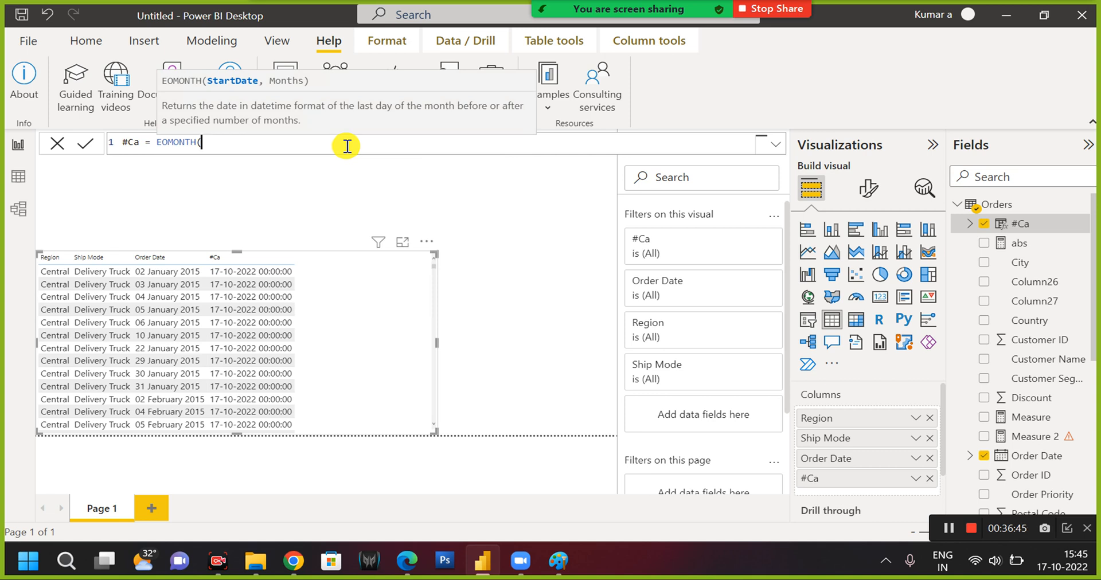
# Try to commit the #Ca formula with Orders[Order Date] as the only argument of EOMONTH.
pyautogui.write('ord')
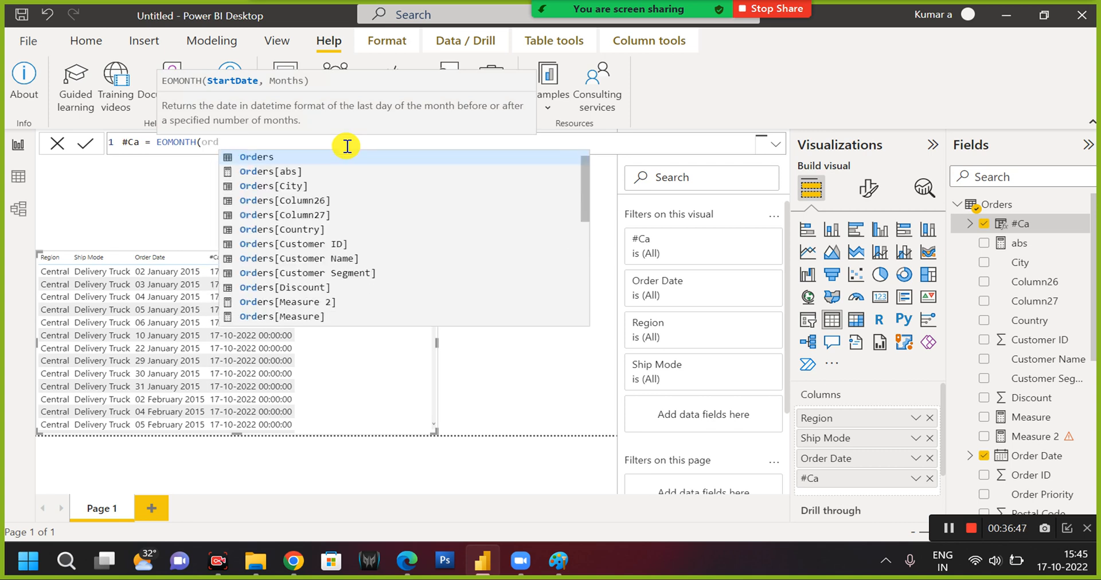
pyautogui.write('er')
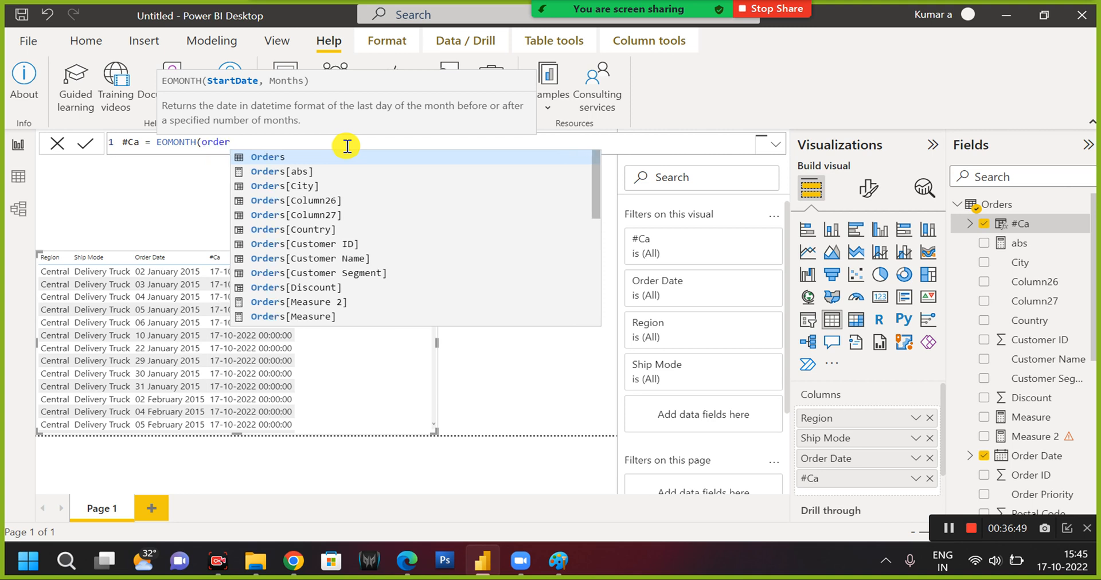
pyautogui.press('Down')
pyautogui.press('Down')
pyautogui.press('Down')
pyautogui.press('Down')
pyautogui.press('Down')
pyautogui.press('Down')
pyautogui.press('Up')
pyautogui.press('Up')
pyautogui.press('Up')
pyautogui.press('Up')
pyautogui.press('Up')
pyautogui.press('Up')
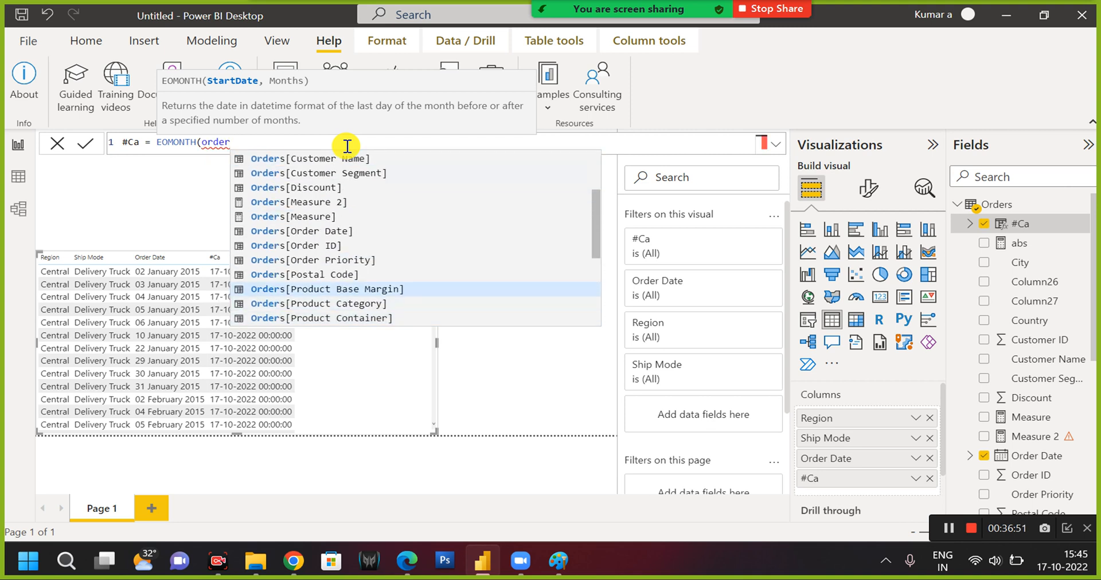
pyautogui.press('Tab')
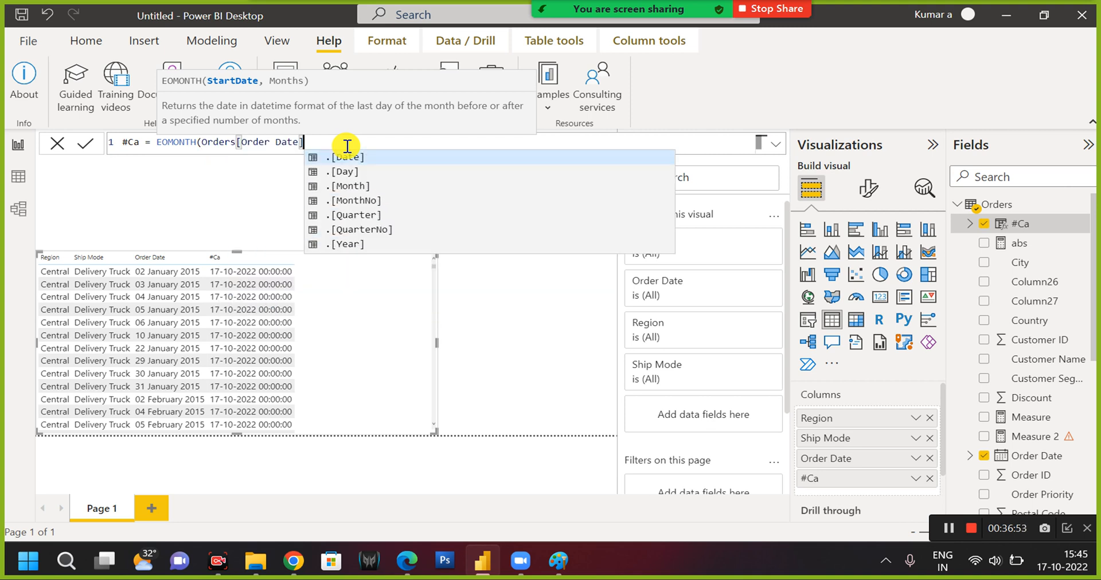
pyautogui.write(')')
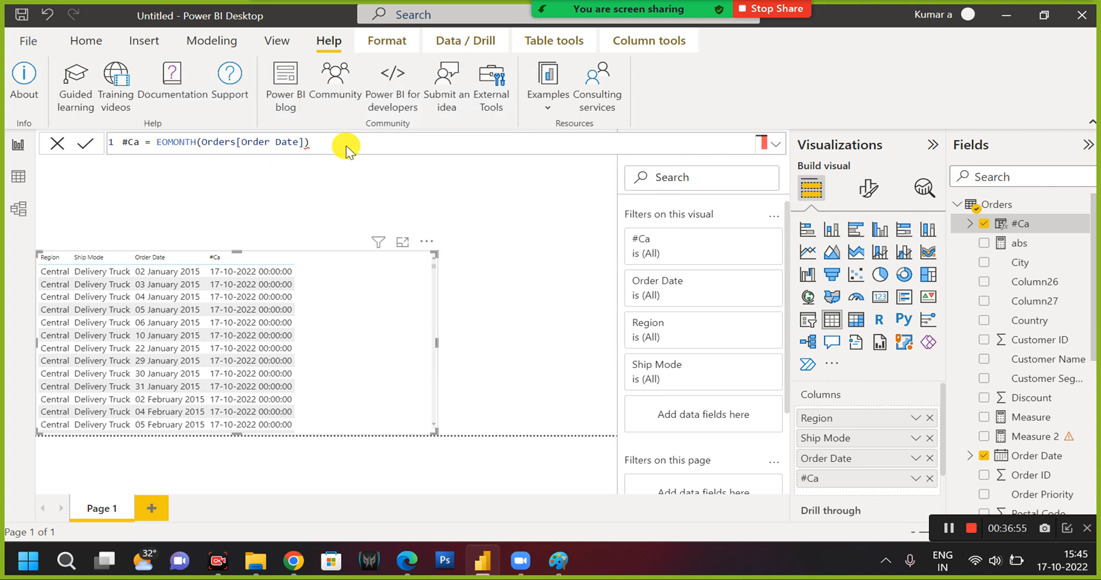
pyautogui.press('Return')
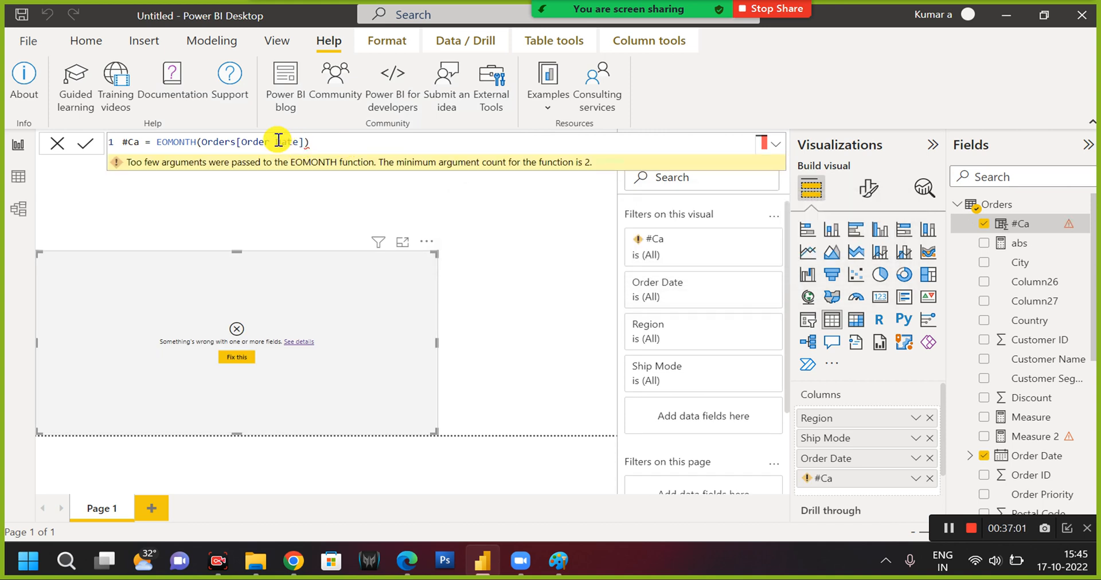
# Replace Orders[Order Date] inside EOMONTH with TODAY() and commit the #Ca formula.
pyautogui.click(204, 144)
pyautogui.moveTo(274, 146); pyautogui.dragTo(304, 141)
pyautogui.write('today')
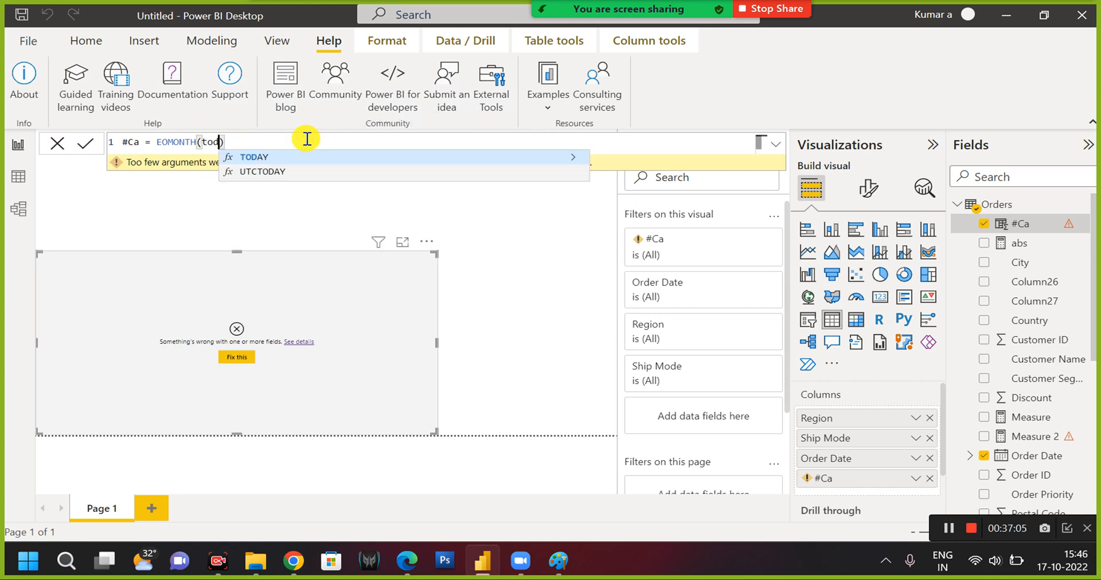
pyautogui.press('Tab')
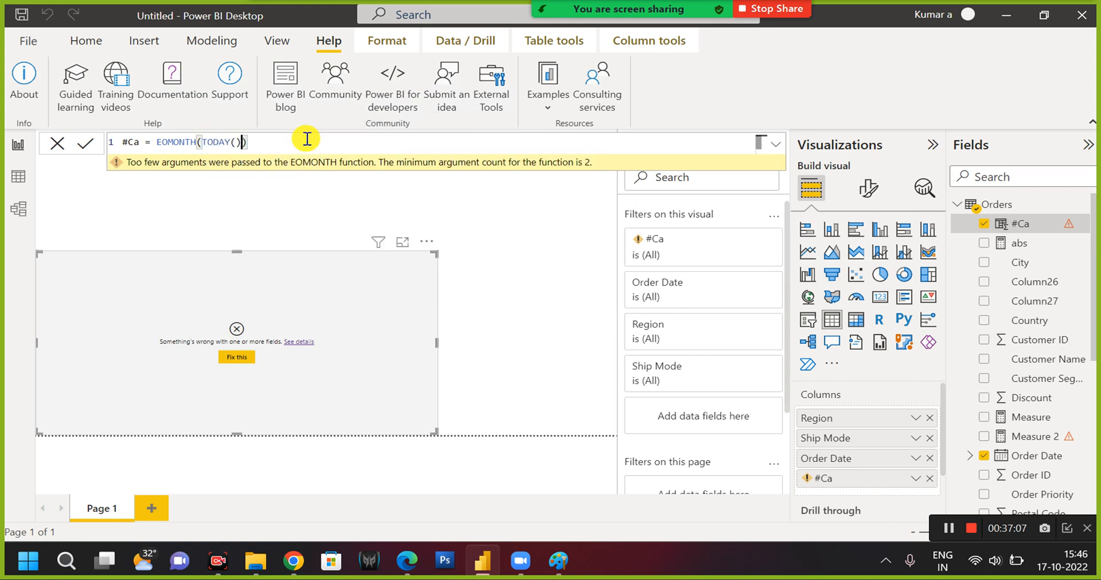
pyautogui.press('Return')
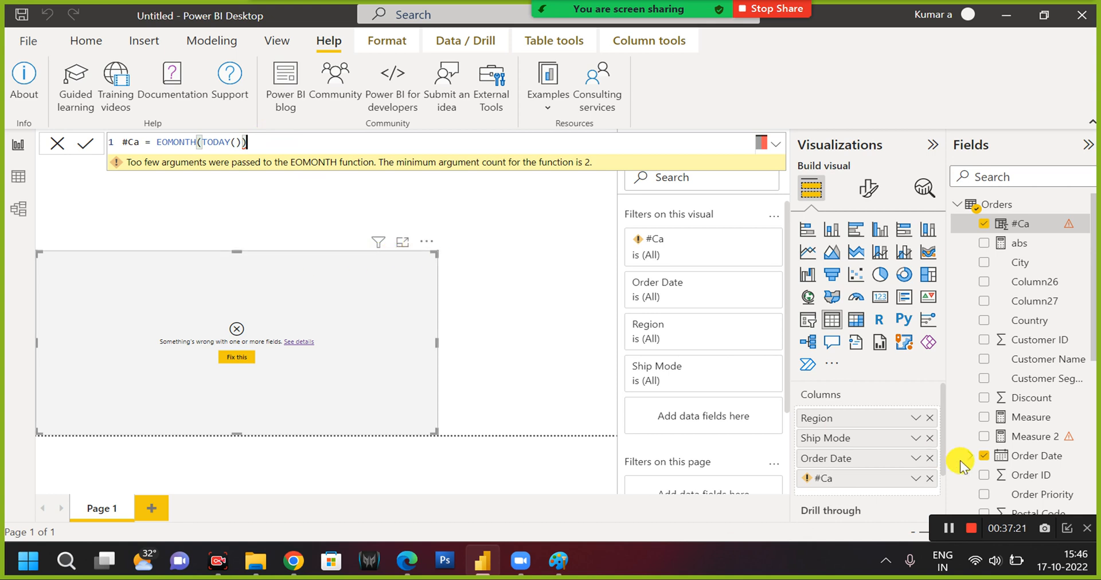
# Remove #Ca from the table visual and select the #Ca column in the Orders table to reopen its formula.
pyautogui.click(931, 479)
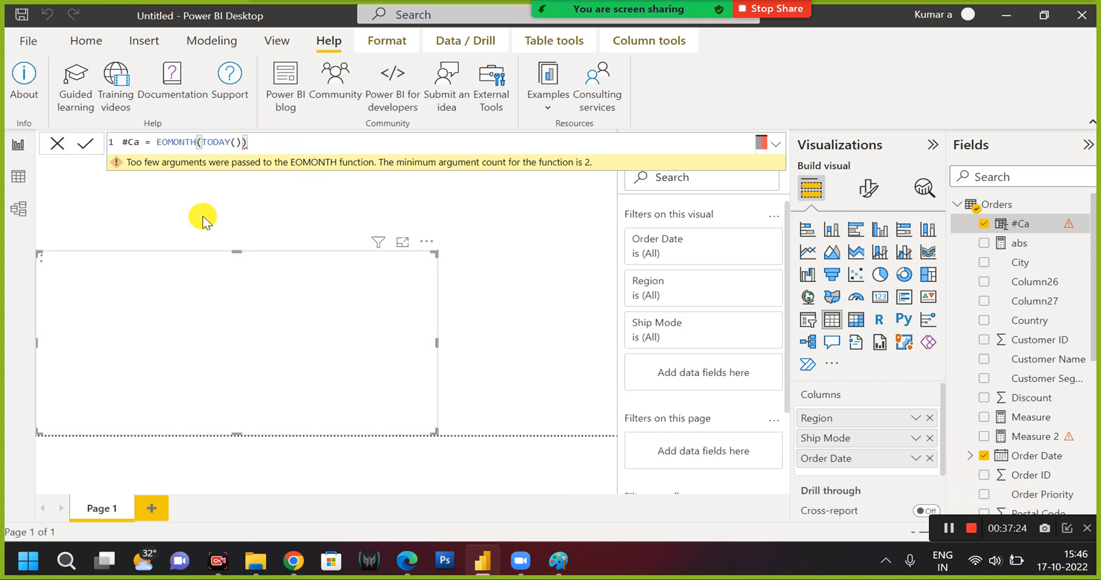
pyautogui.click(244, 256)
pyautogui.click(245, 256)
pyautogui.click(1023, 225)
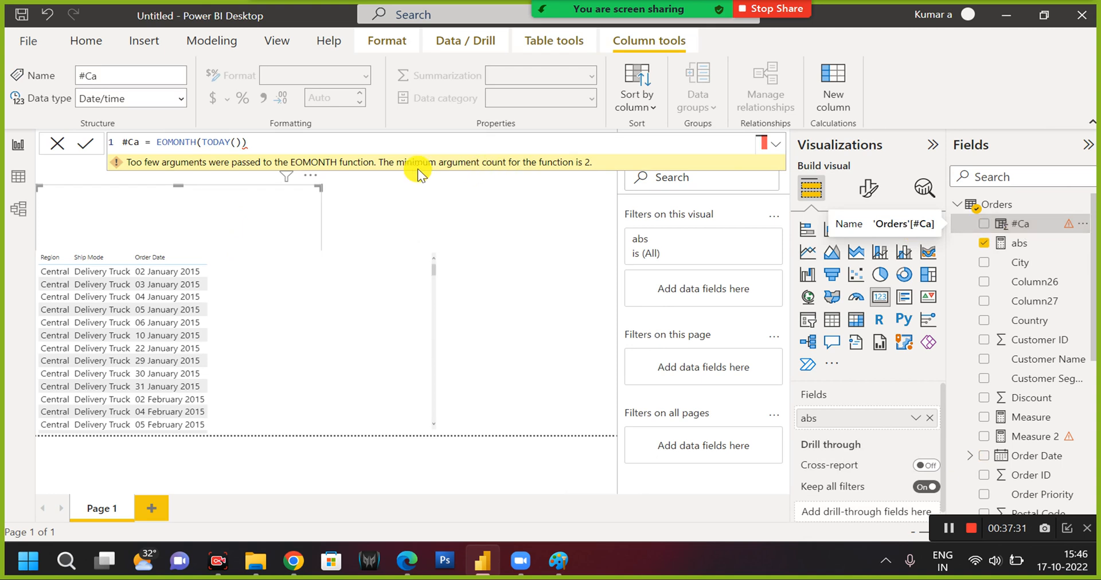
# Add 1 as the Months argument so the #Ca formula reads EOMONTH(TODAY(),1), and commit it.
pyautogui.click(277, 139)
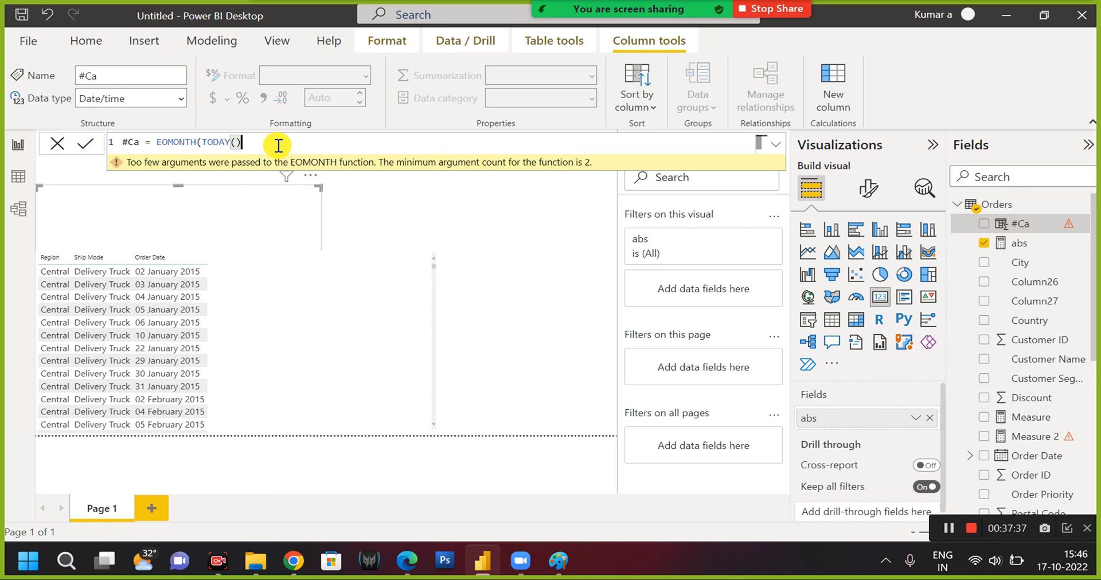
pyautogui.press('BackSpace')
pyautogui.write(',1)')
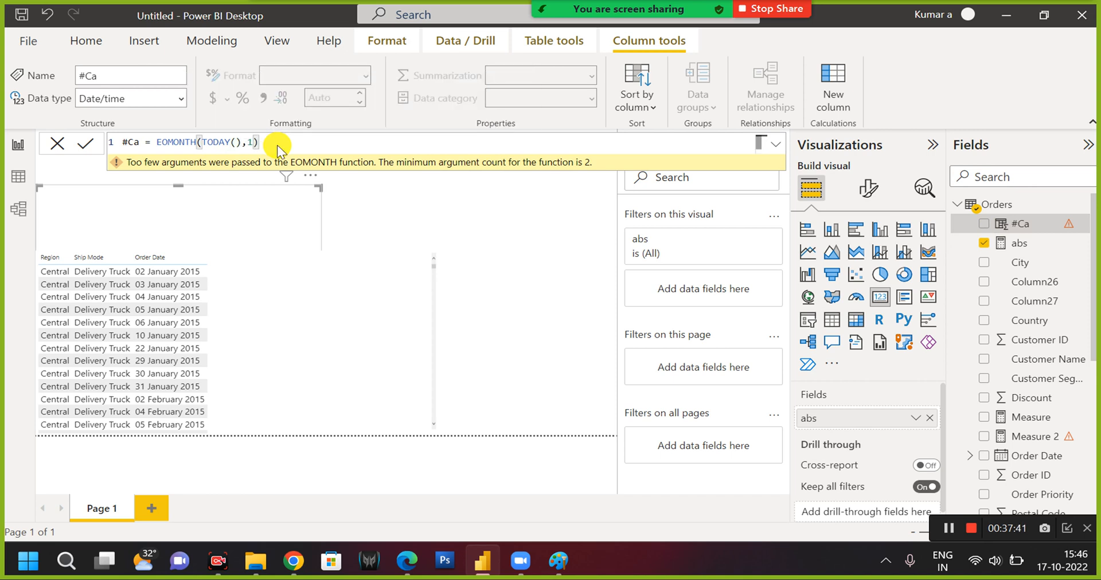
pyautogui.press('Return')
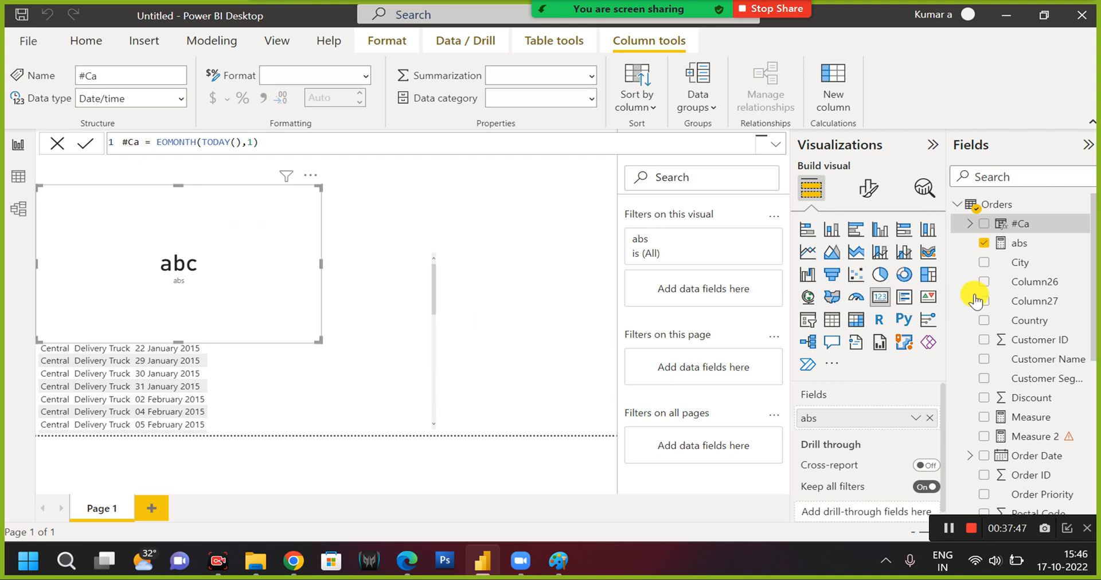
# Replace the abs field in the card visual with #Ca and widen the card to fit the full date.
pyautogui.moveTo(1022, 223); pyautogui.dragTo(858, 416)
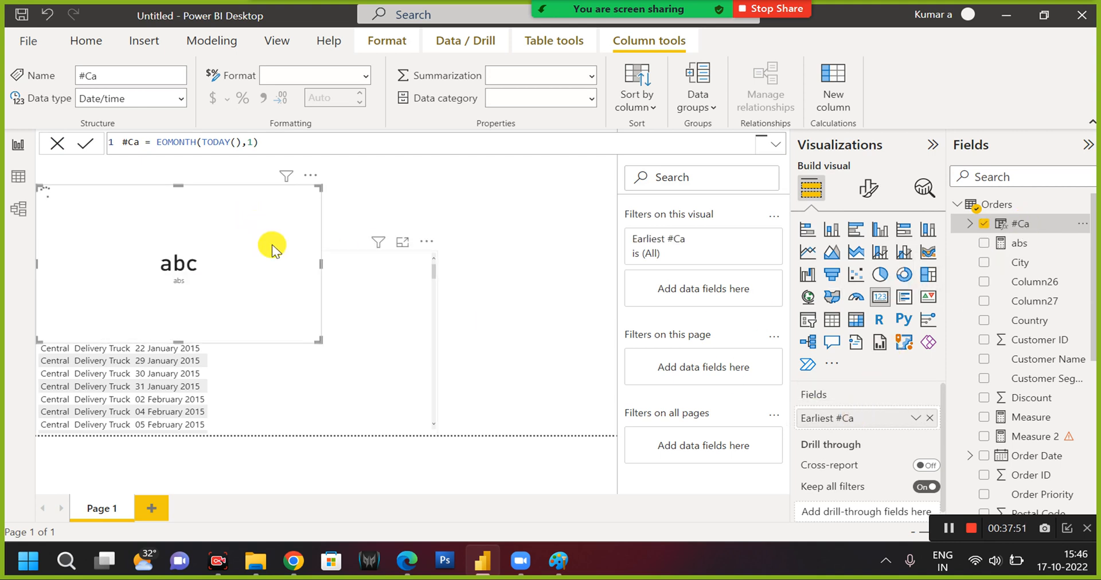
pyautogui.moveTo(321, 264); pyautogui.dragTo(380, 259)
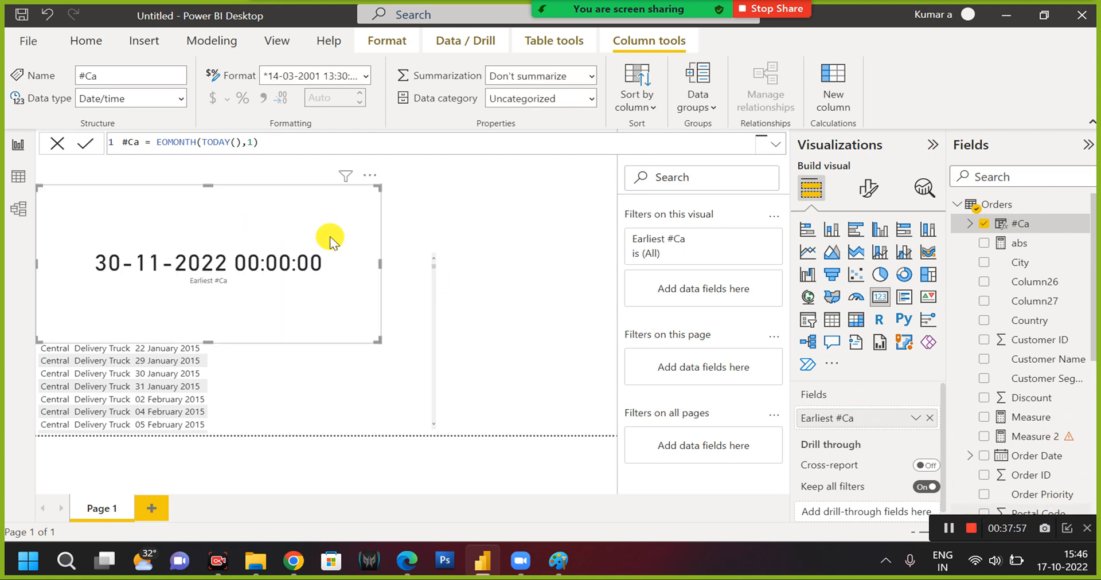
# Change the Months argument to 0 so the #Ca formula reads EOMONTH(TODAY(),0), and commit it.
pyautogui.click(265, 143)
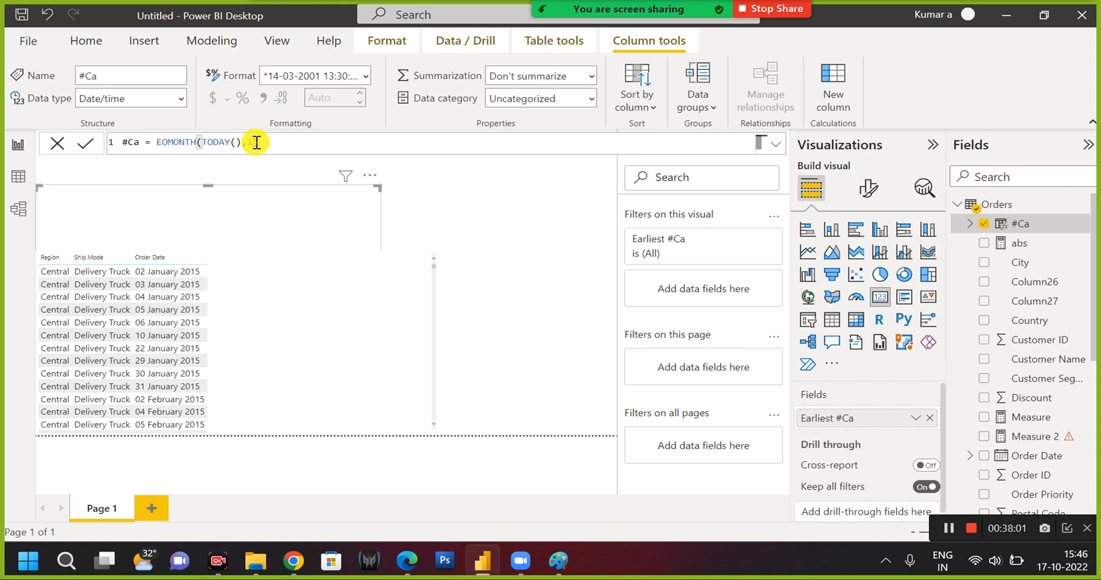
pyautogui.write('0')
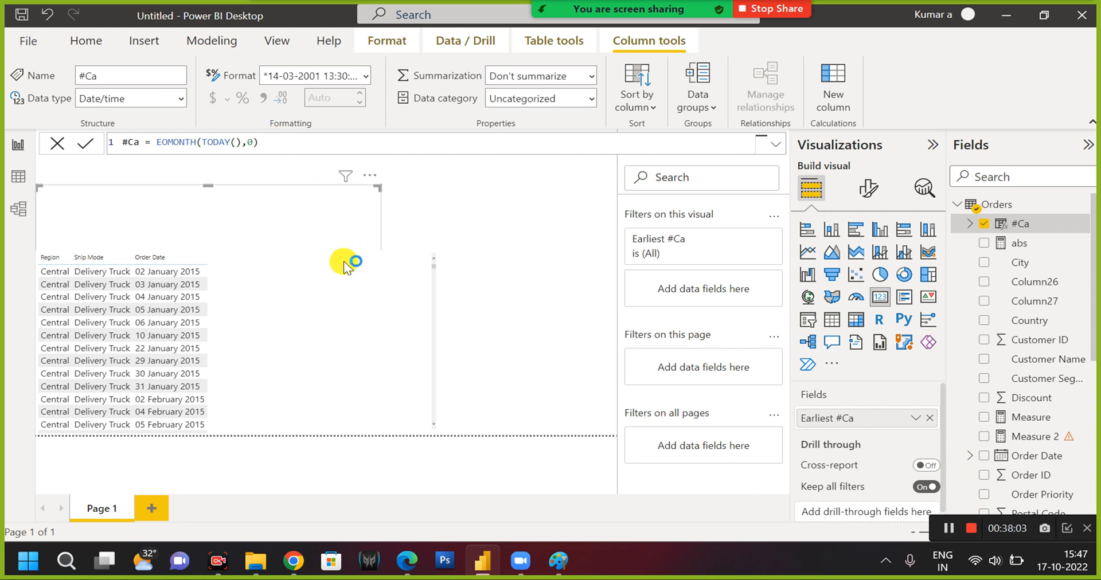
pyautogui.click(334, 219)
pyautogui.write('0')
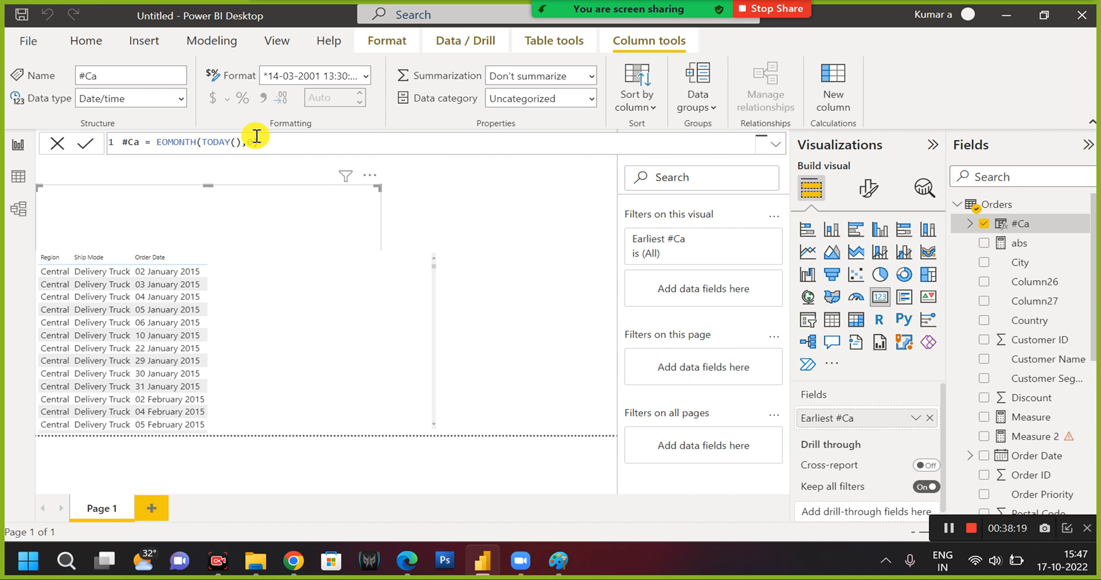
pyautogui.write(')')
pyautogui.press('Return')
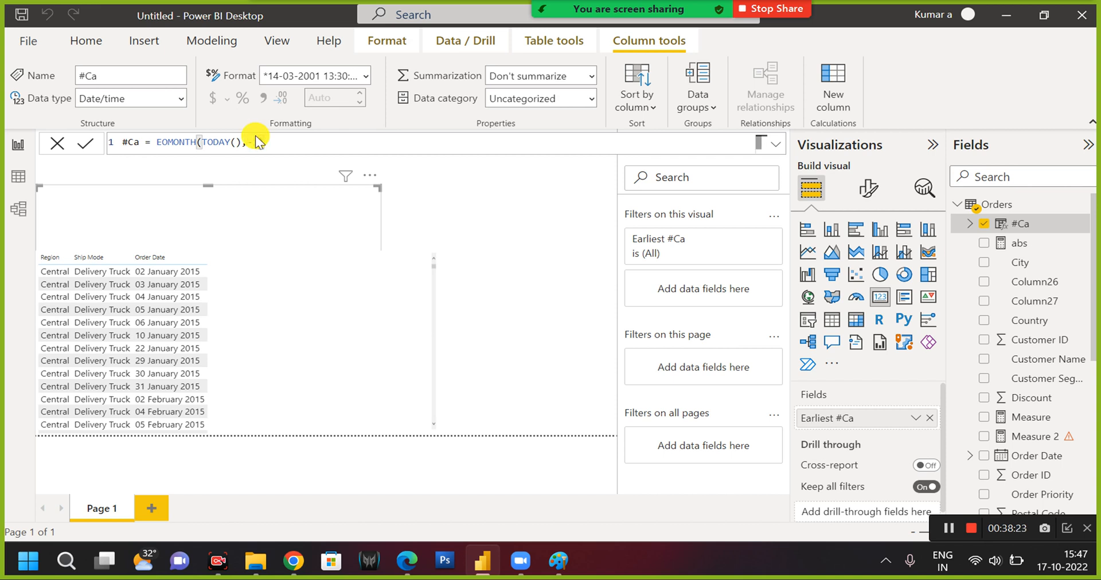
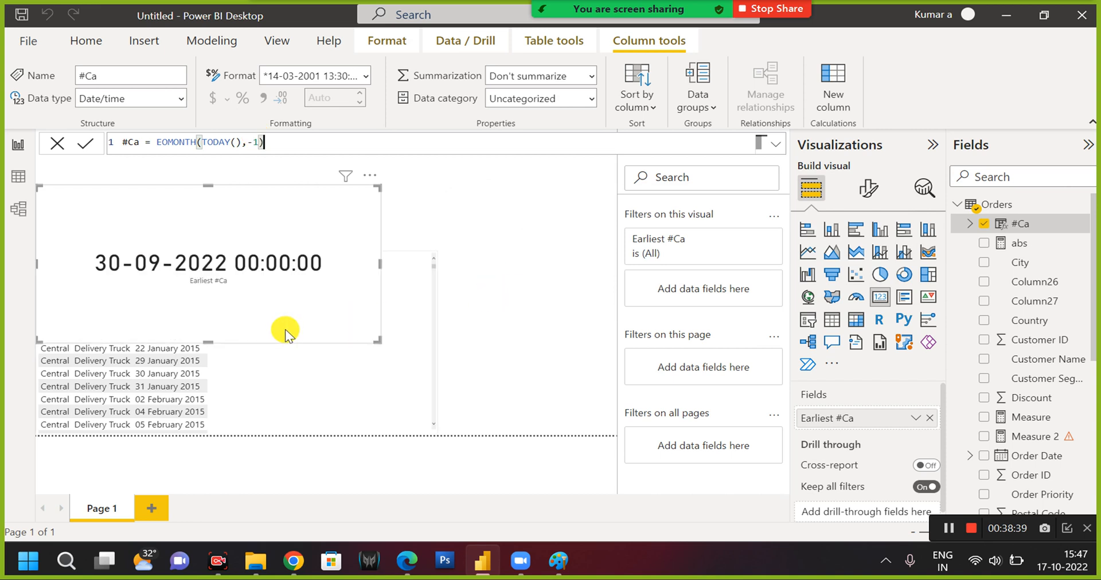
# Move the card up and right off the table's rows, and replace the EOMONTH expression in the #Ca formula with an opened DATEDIFF function.
pyautogui.moveTo(308, 310); pyautogui.dragTo(425, 270)
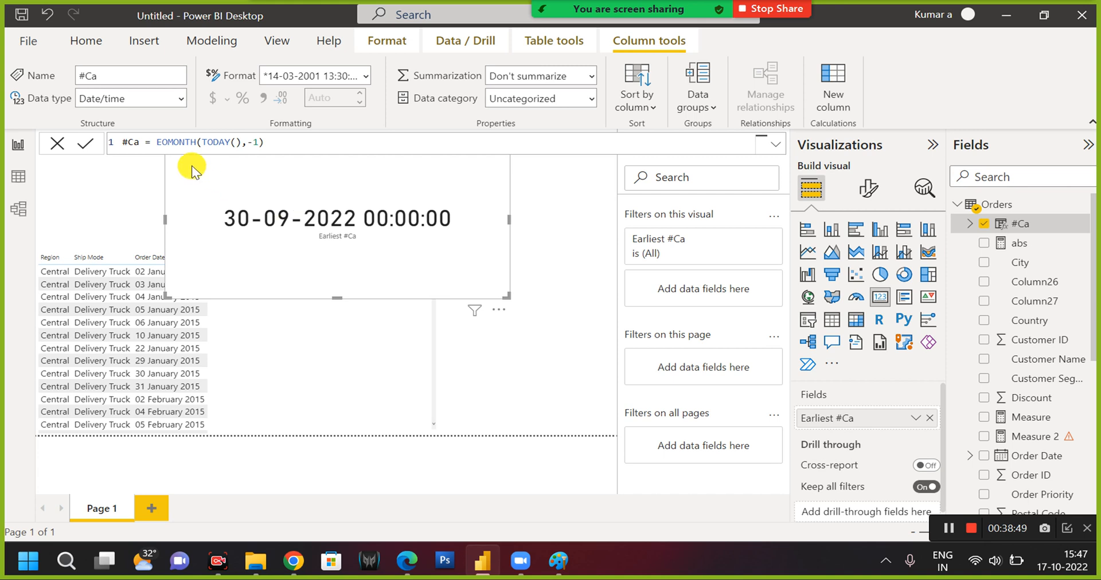
pyautogui.moveTo(157, 143); pyautogui.dragTo(291, 138)
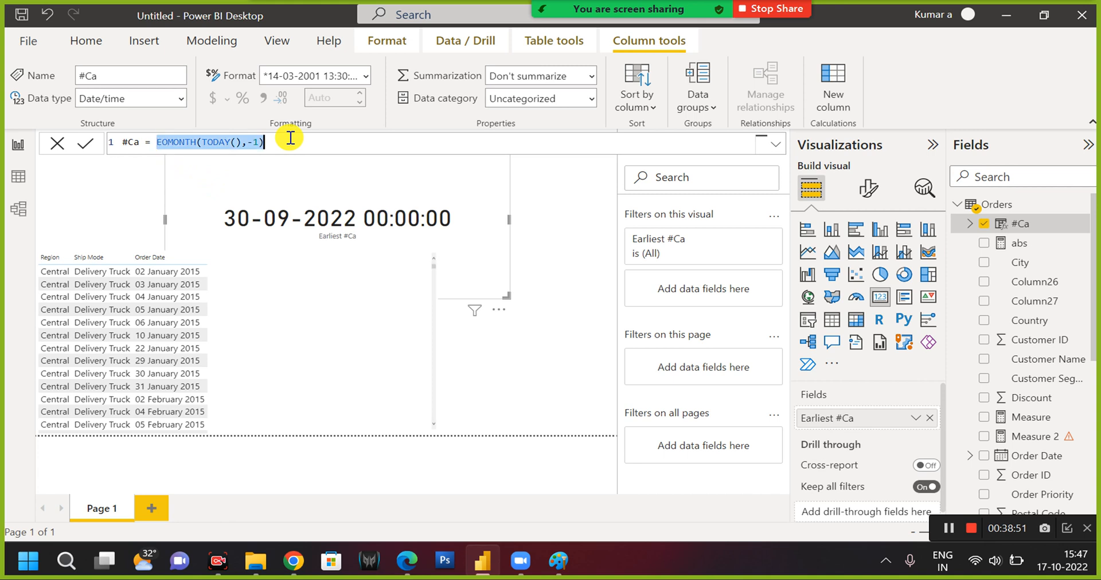
pyautogui.write('da')
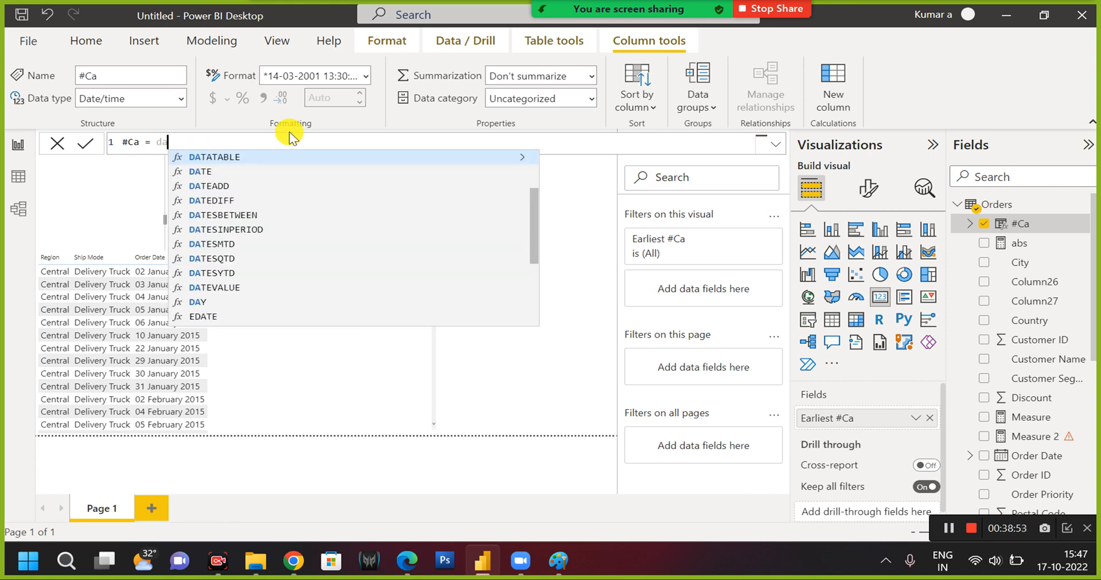
pyautogui.write('te')
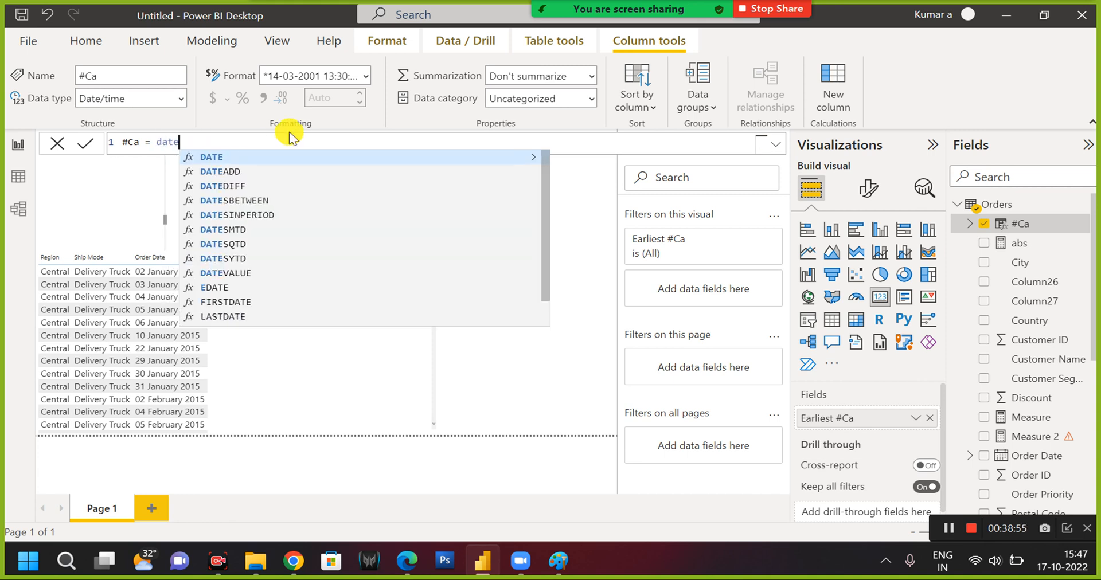
pyautogui.write('diff')
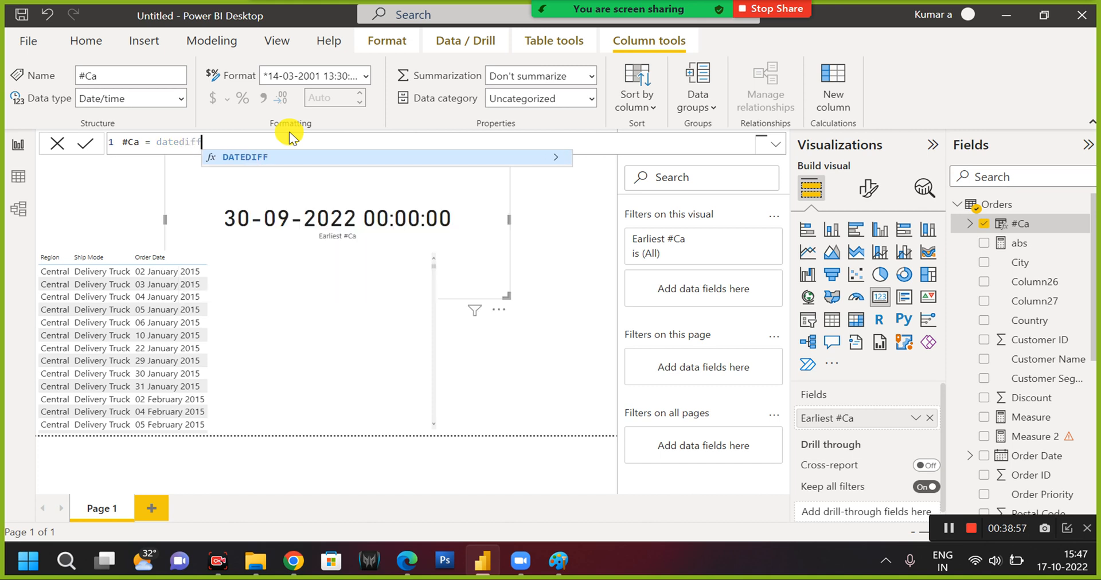
pyautogui.write('(')
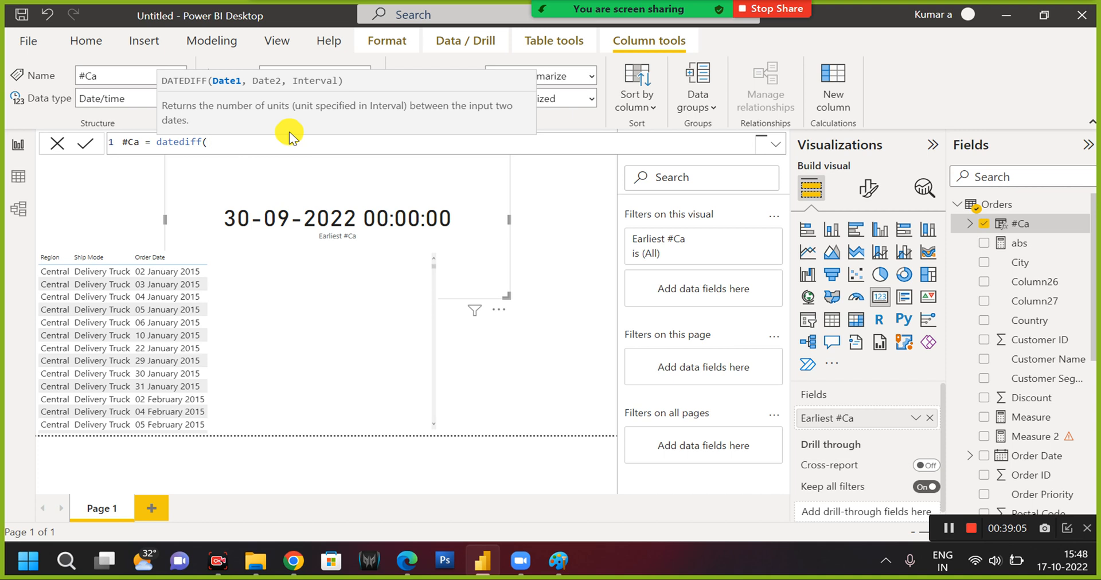
# Enter Orders[Order Date] as the Date1 argument of DATEDIFF in the #Ca formula.
pyautogui.write('or')
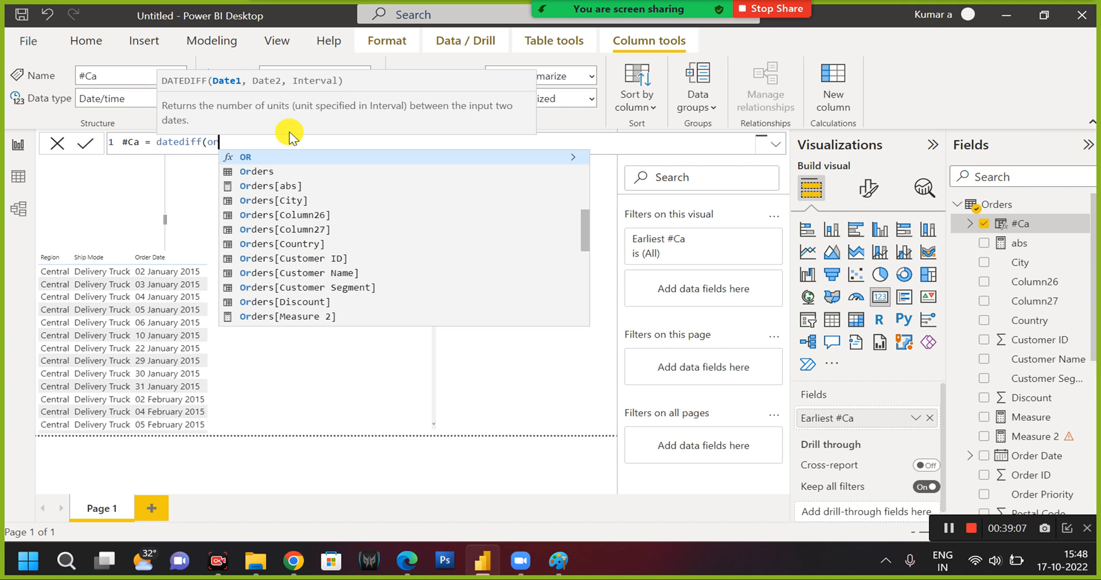
pyautogui.write('der')
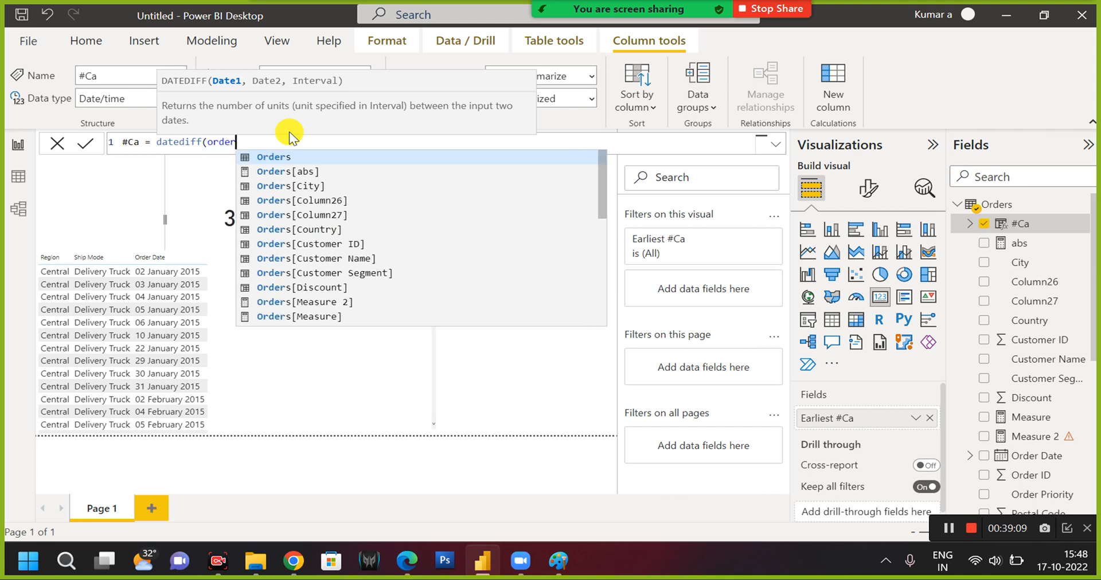
pyautogui.write(' da')
pyautogui.press('BackSpace')
pyautogui.press('BackSpace')
pyautogui.press('BackSpace')
pyautogui.press('BackSpace')
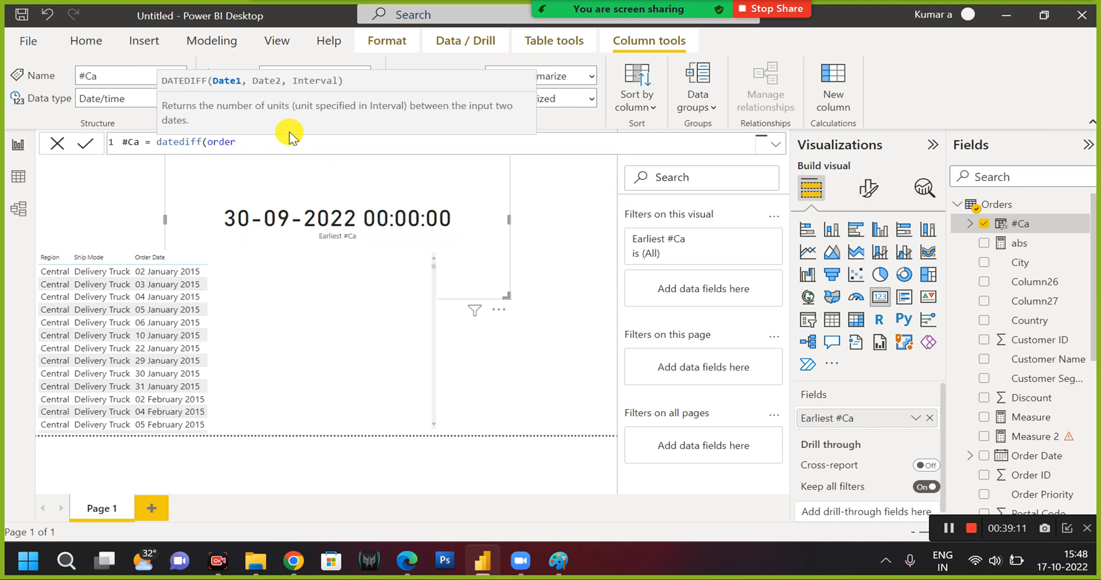
pyautogui.press('Down')
pyautogui.press('Down')
pyautogui.press('Down')
pyautogui.press('Down')
pyautogui.press('Down')
pyautogui.press('Down')
pyautogui.press('Down')
pyautogui.press('Down')
pyautogui.press('Down')
pyautogui.press('Down')
pyautogui.press('Down')
pyautogui.press('Down')
pyautogui.press('Down')
pyautogui.press('Down')
pyautogui.press('Down')
pyautogui.press('Down')
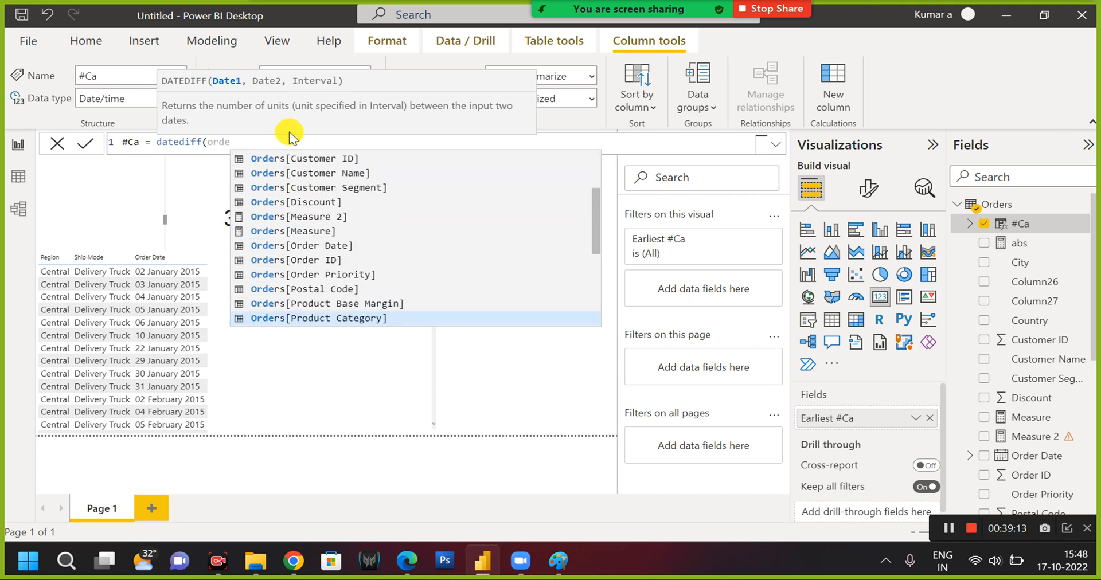
pyautogui.press('Up')
pyautogui.press('Up')
pyautogui.press('Up')
pyautogui.press('Up')
pyautogui.press('Up')
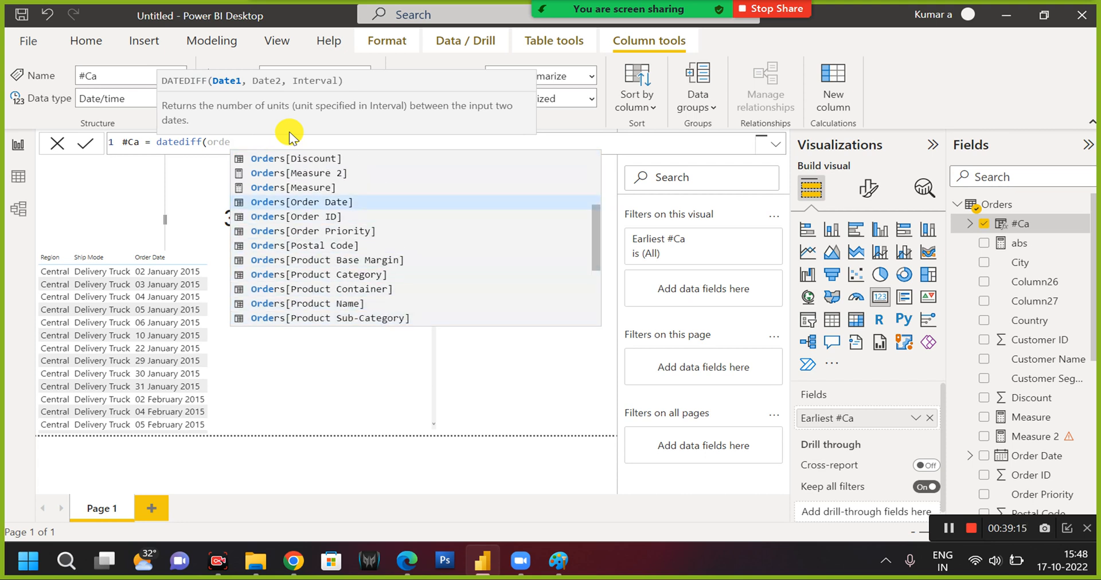
pyautogui.press('Tab')
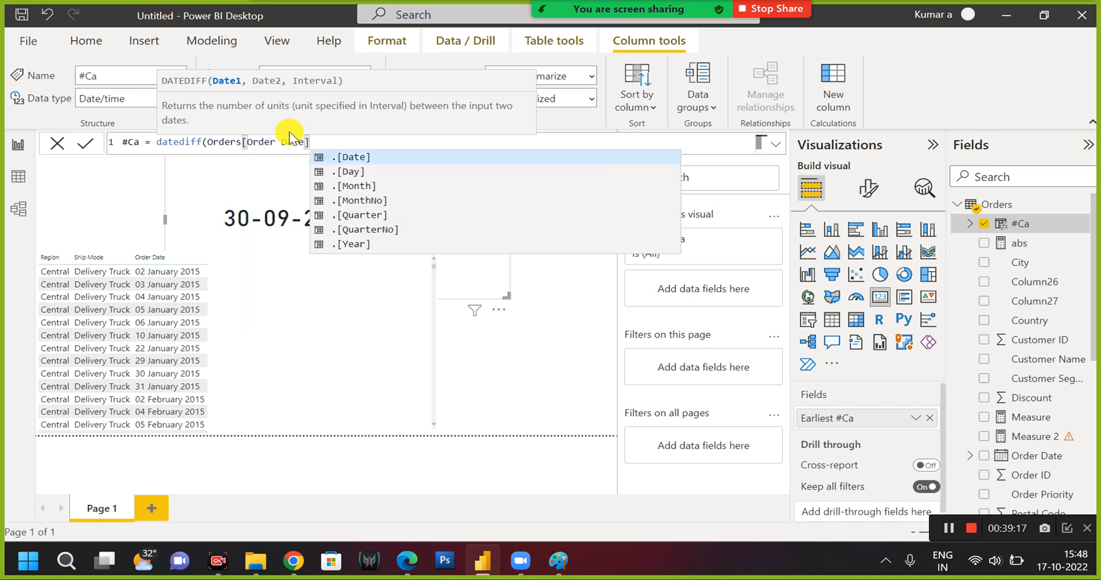
pyautogui.press('Escape')
# Enter max(Orders[Order Date]) as the Date2 argument of DATEDIFF in the #Ca formula.
pyautogui.write(',max')
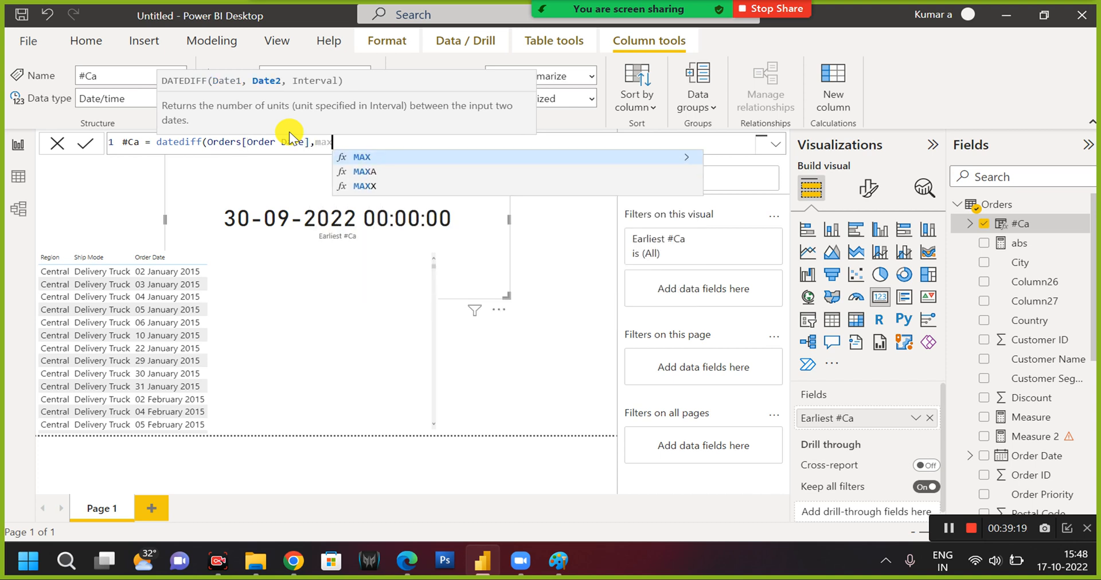
pyautogui.write('(')
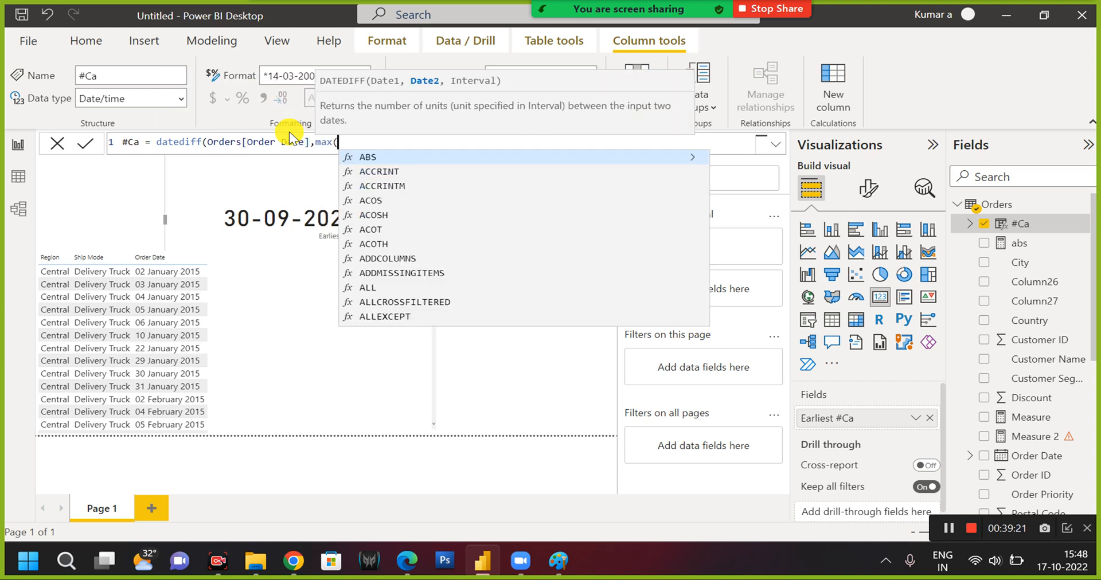
pyautogui.write('order')
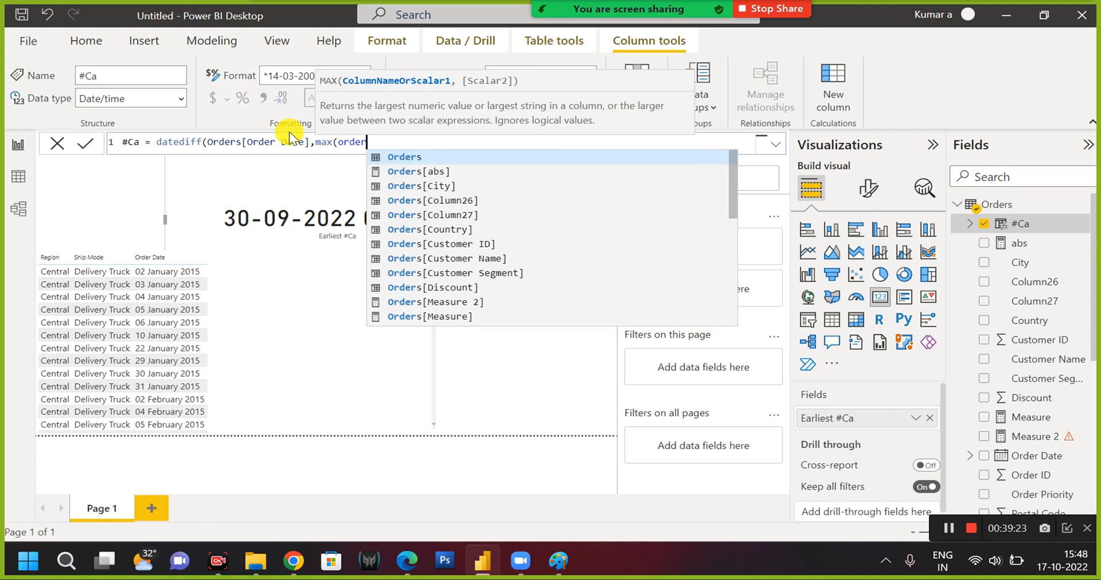
pyautogui.press('Down')
pyautogui.press('Down')
pyautogui.press('Down')
pyautogui.press('Down')
pyautogui.press('Down')
pyautogui.press('Down')
pyautogui.press('Down')
pyautogui.press('Down')
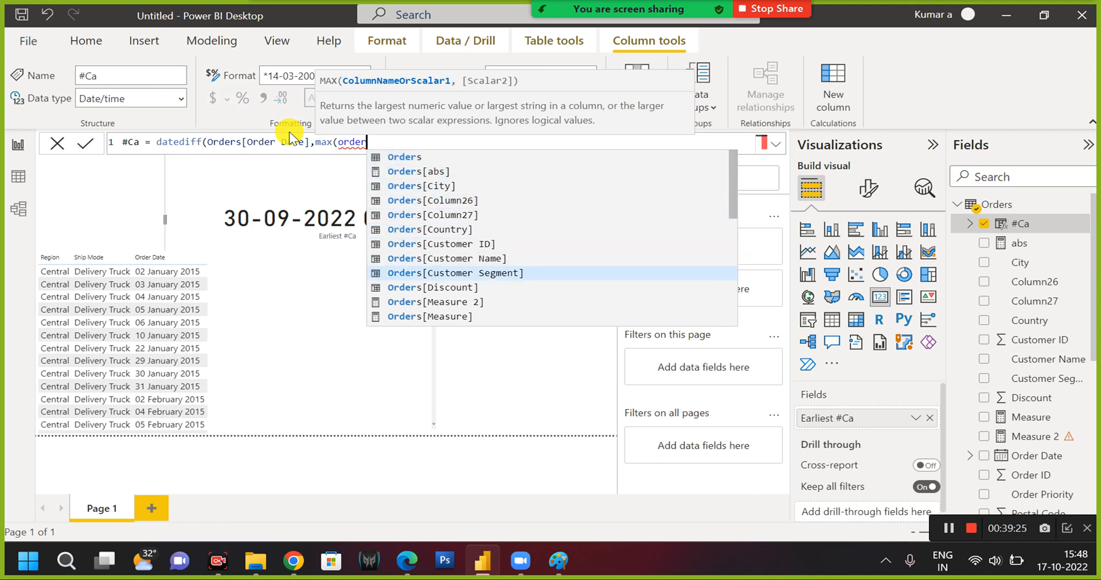
pyautogui.press('Down')
pyautogui.press('Down')
pyautogui.press('Down')
pyautogui.press('Down')
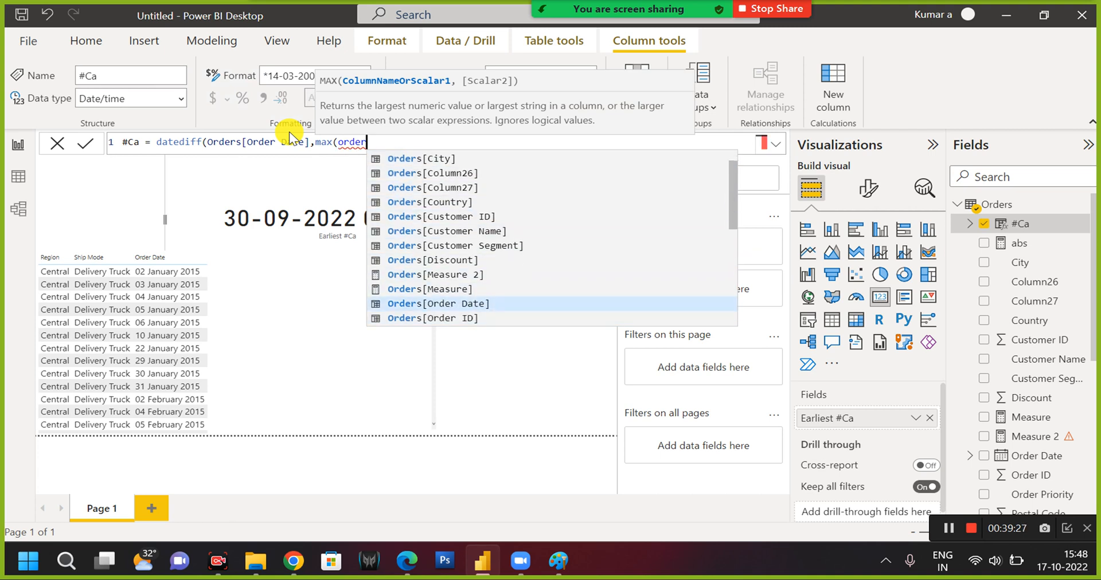
pyautogui.press('Tab')
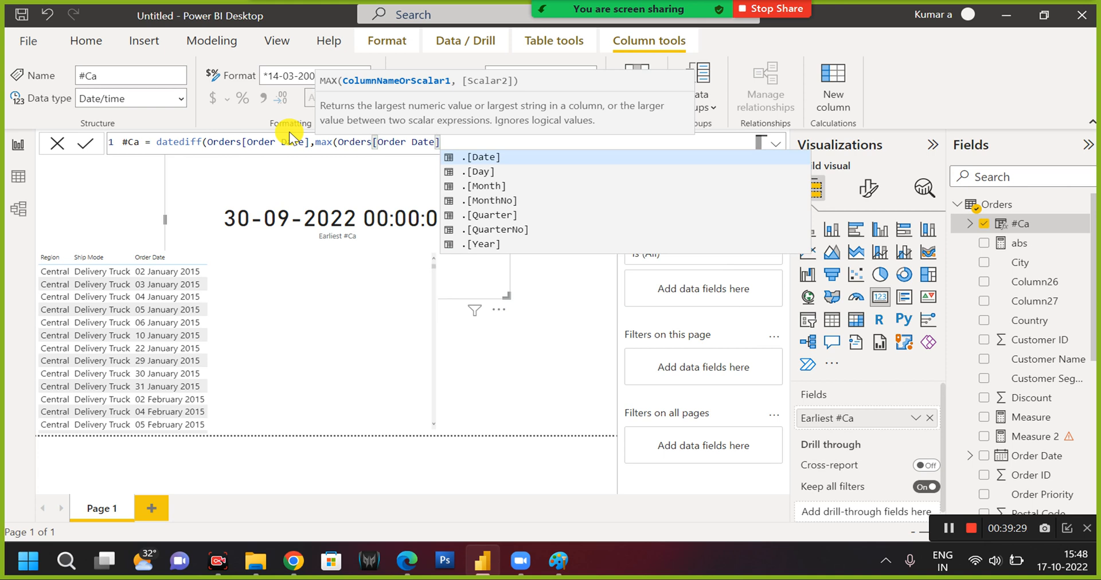
pyautogui.write(')')
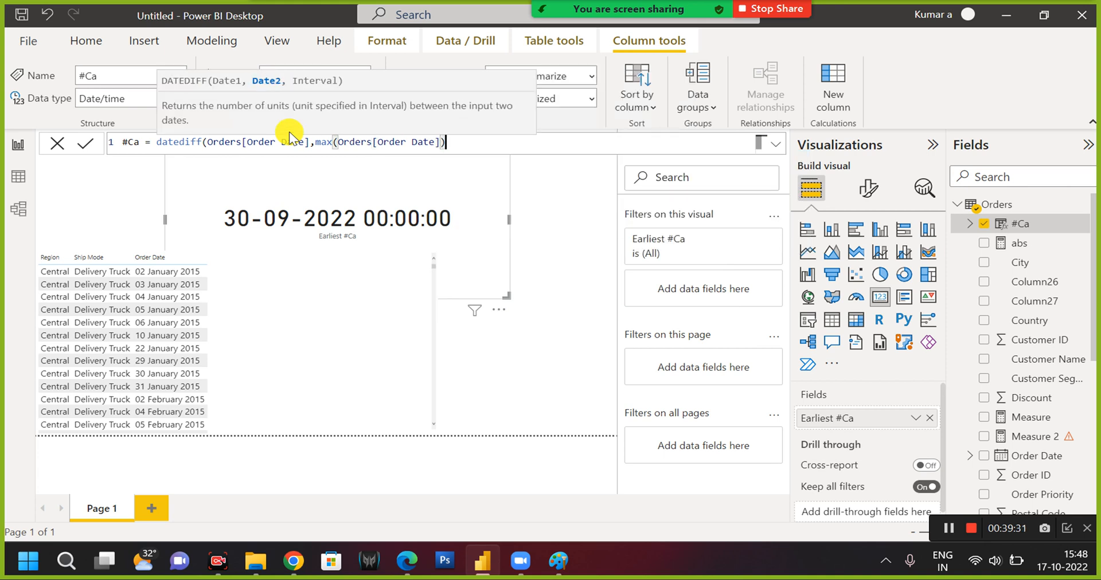
pyautogui.write(',')
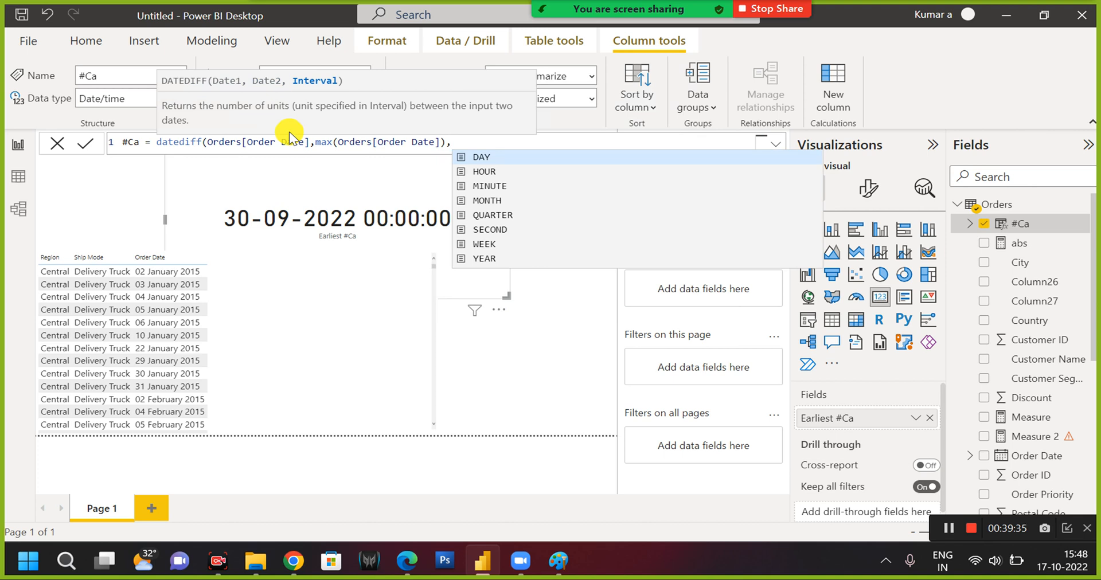
pyautogui.write('1')
# Try to commit the #Ca DATEDIFF formula without an Interval argument.
pyautogui.press('BackSpace')
pyautogui.press('BackSpace')
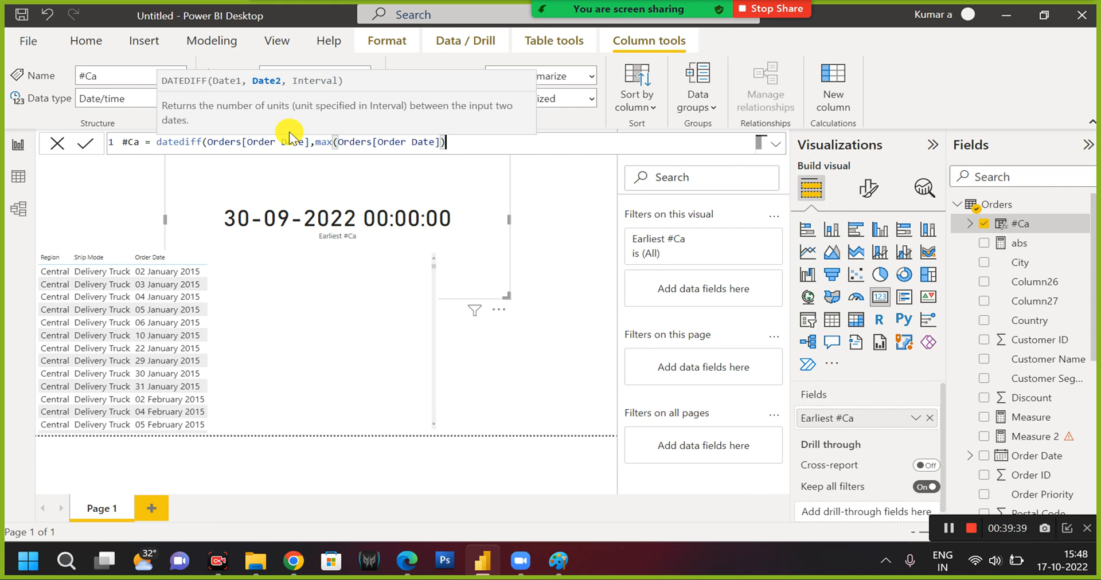
pyautogui.press('Return')
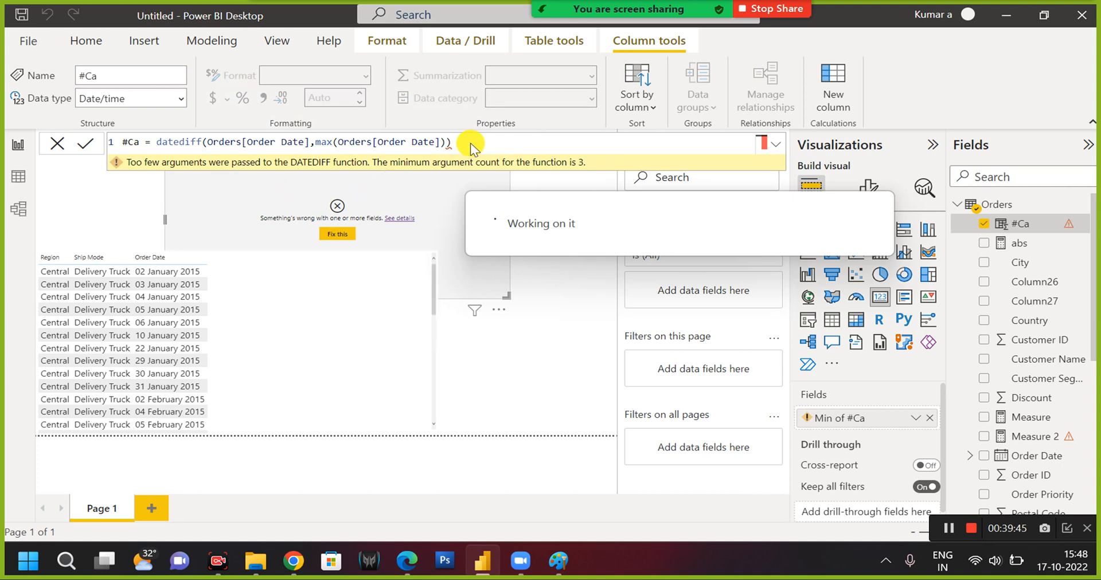
# Add MONTH as the Interval argument of DATEDIFF in the #Ca formula, and commit it.
pyautogui.press('BackSpace')
pyautogui.write(',')
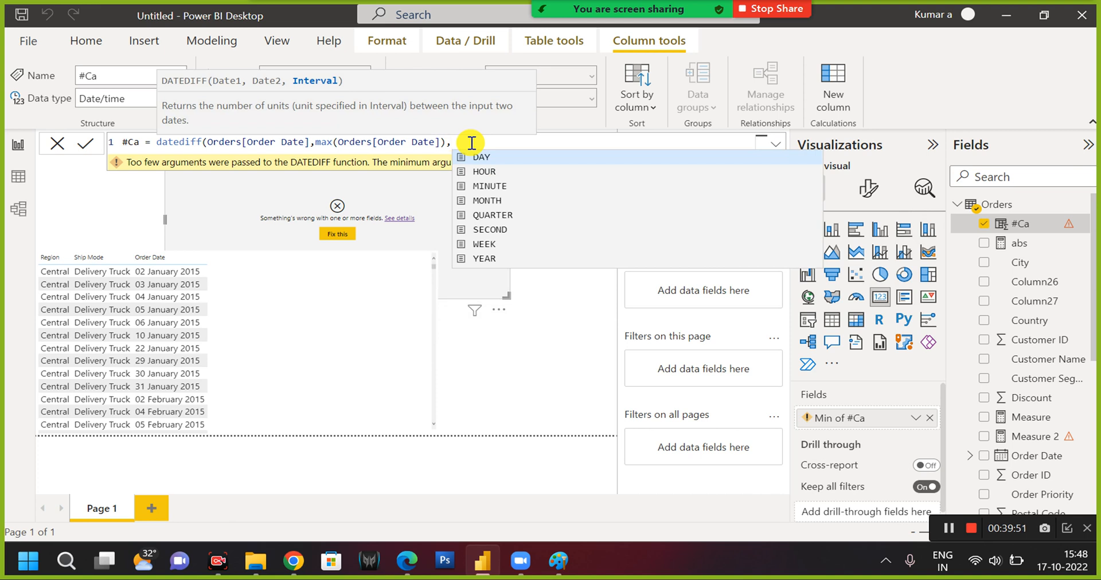
pyautogui.write('mon')
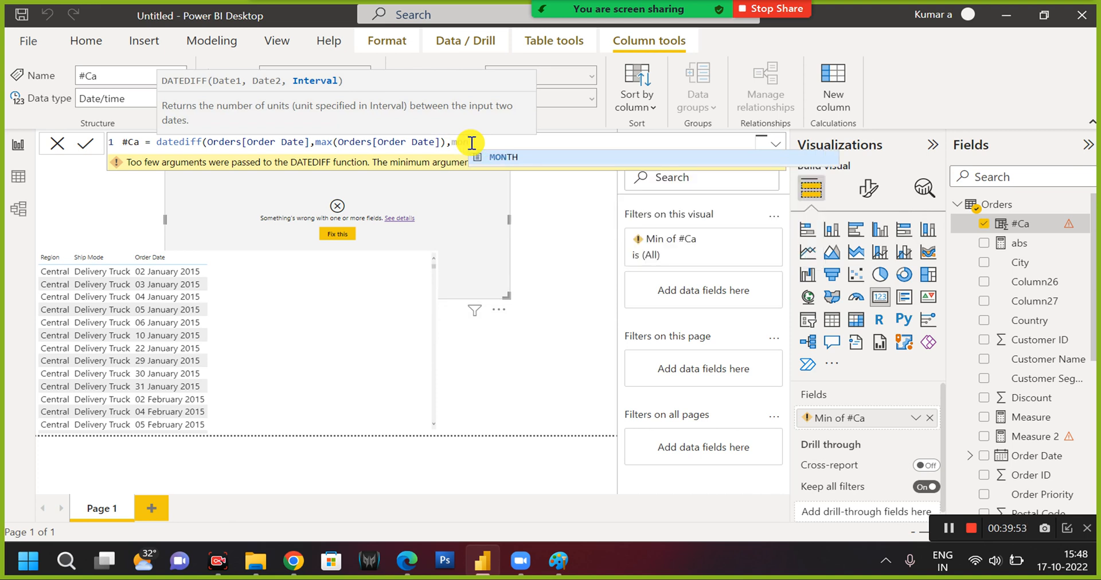
pyautogui.press('Tab')
pyautogui.write(')')
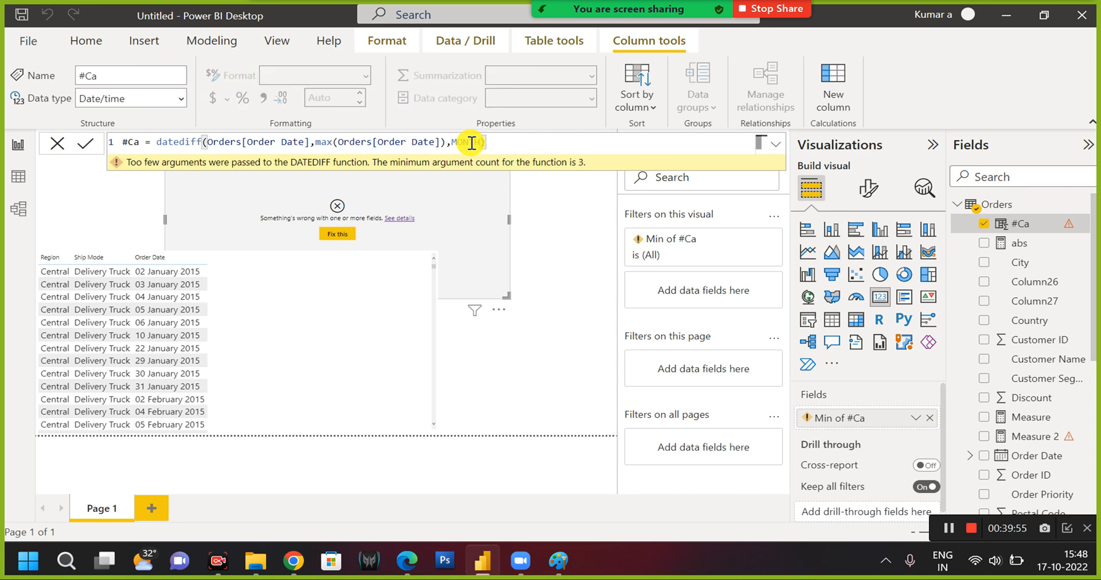
pyautogui.press('Return')
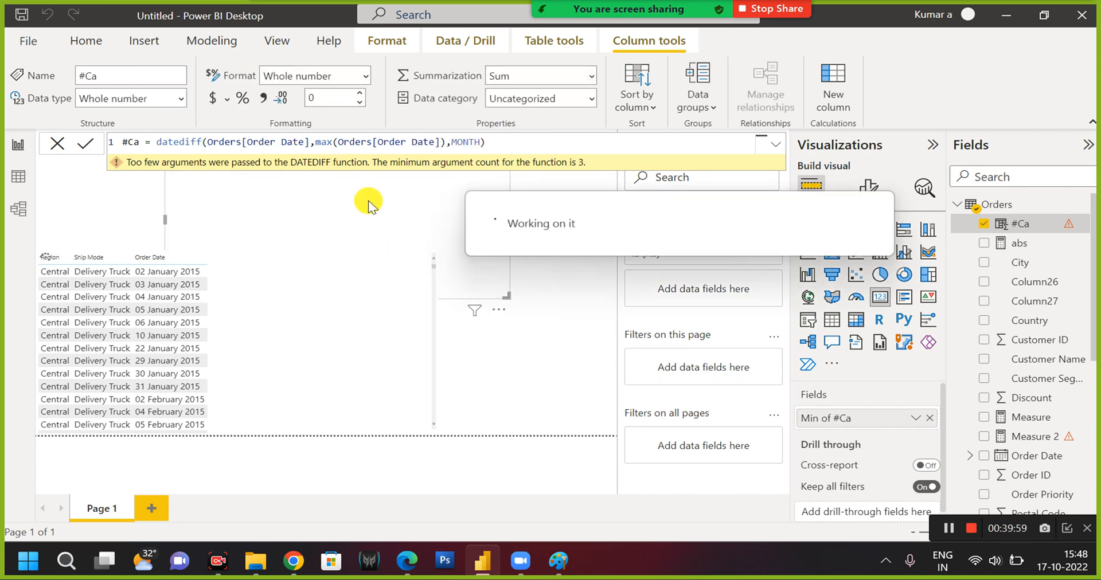
# Reopen the #Ca formula, wrap the first argument as min(Orders[Order Date]), and commit it.
pyautogui.click(315, 360)
pyautogui.scroll(-6, 311, 359)
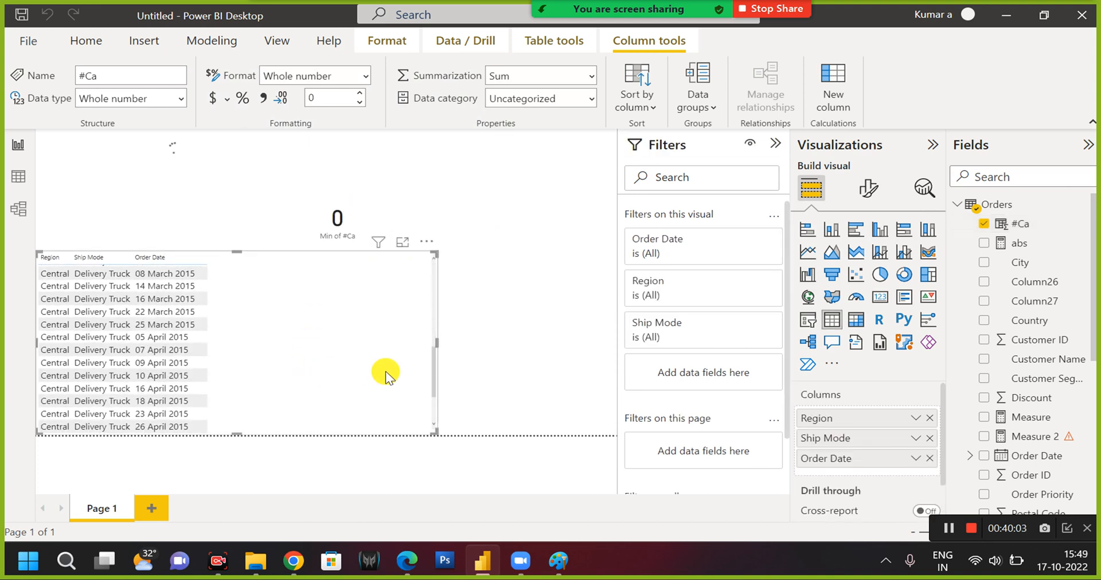
pyautogui.scroll(-10, 390, 383)
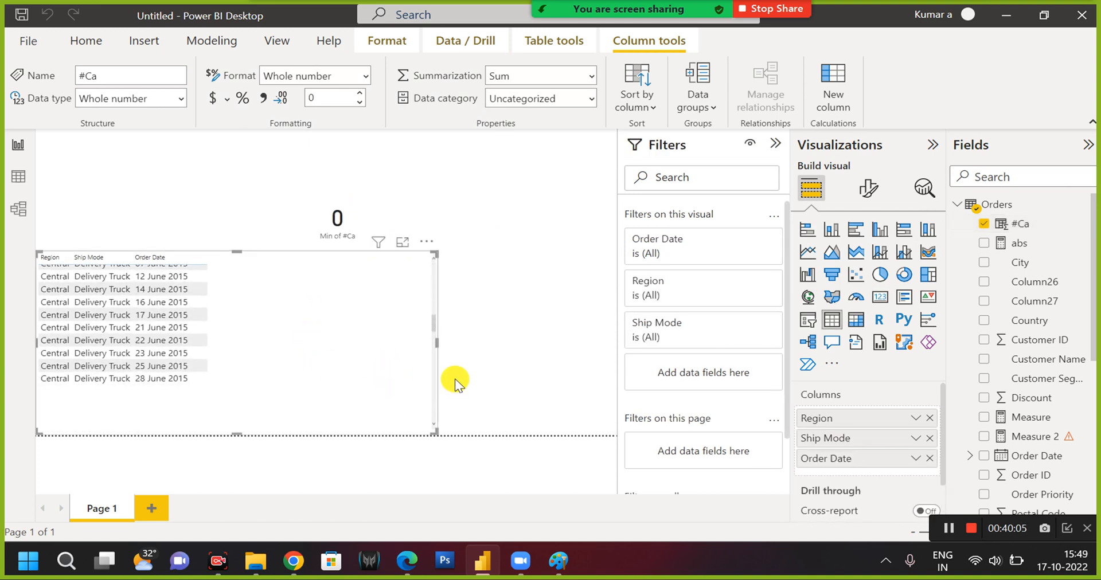
pyautogui.click(1008, 226)
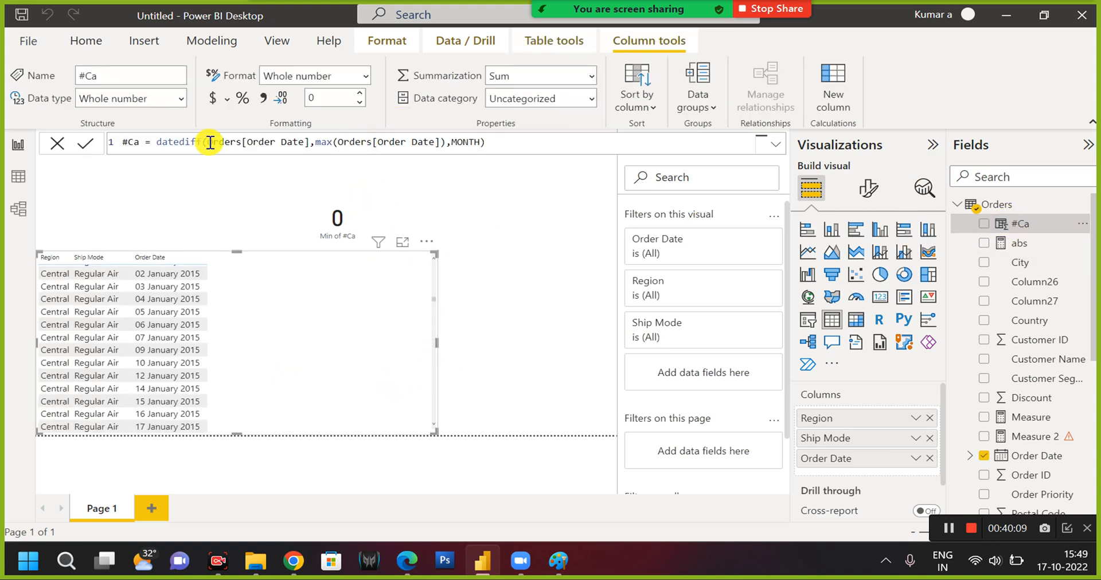
pyautogui.click(210, 142)
pyautogui.write('min(')
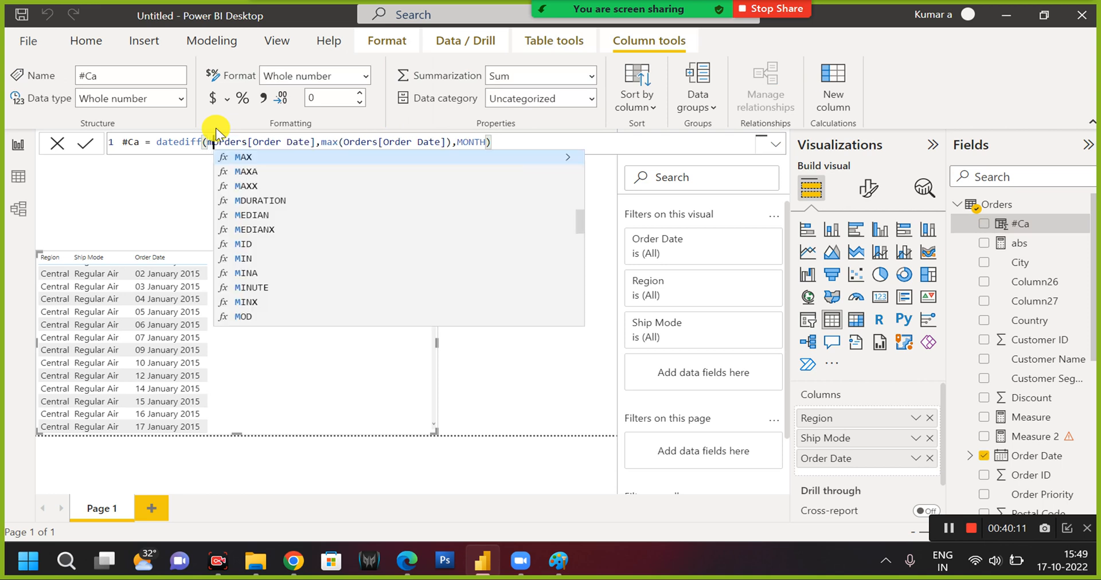
pyautogui.click(333, 142)
pyautogui.write('),')
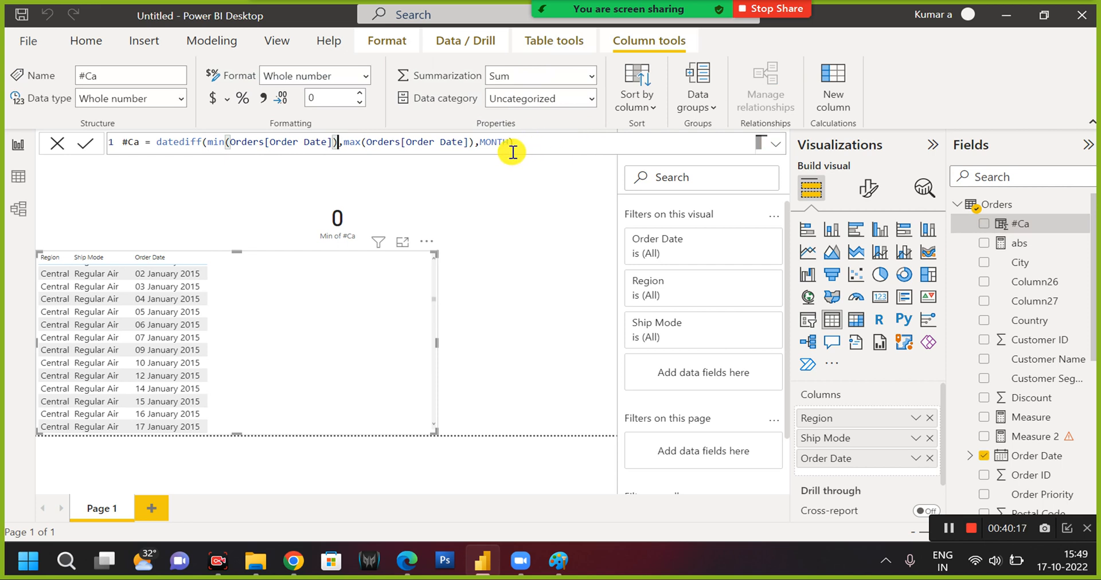
pyautogui.click(534, 147)
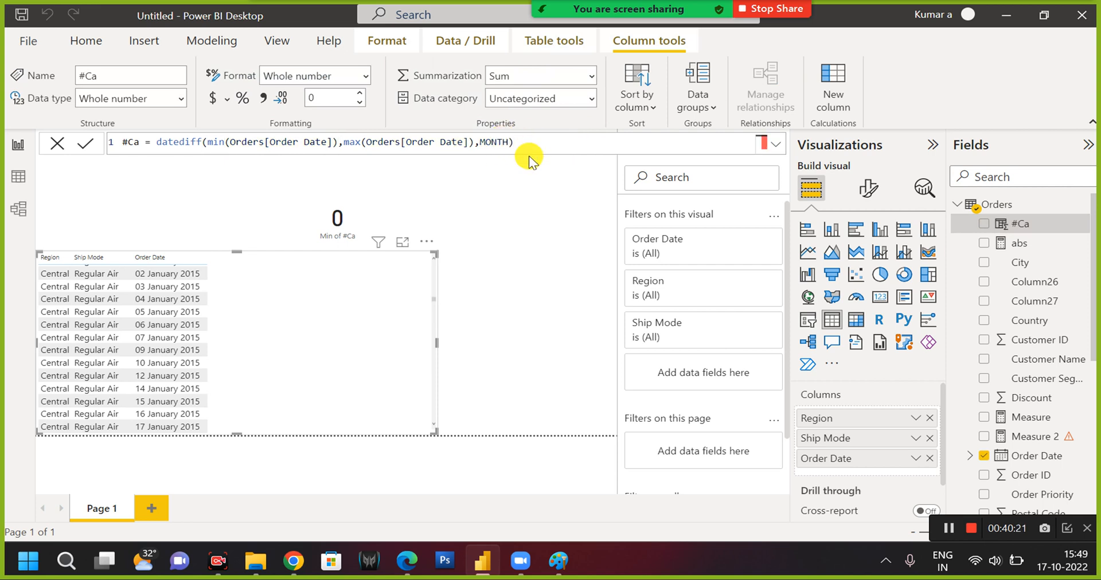
pyautogui.press('Return')
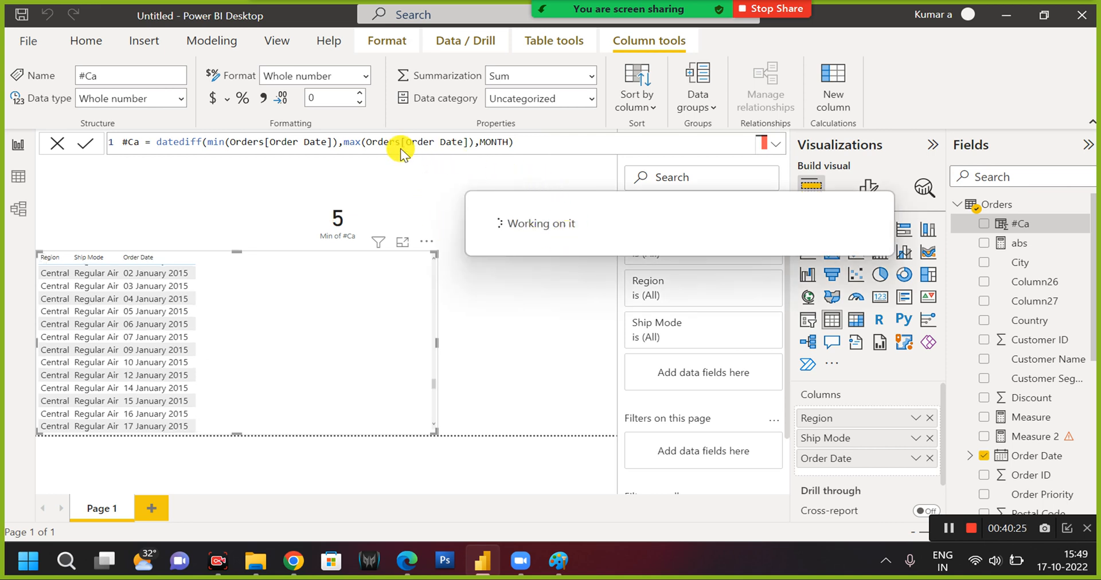
# Examine the range of order dates in the table visual against the Min of #Ca card.
pyautogui.click(370, 190)
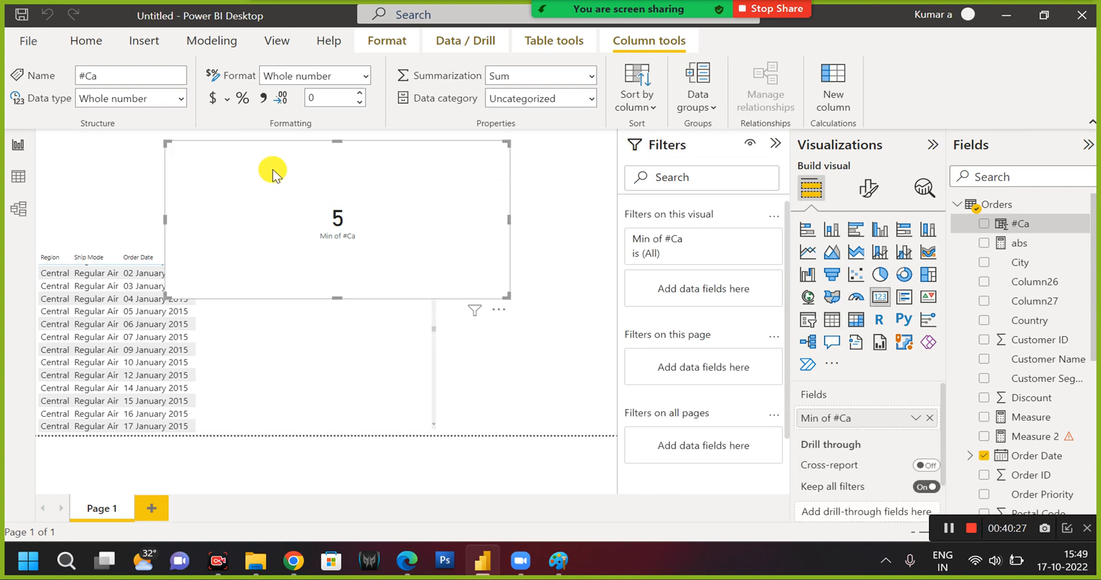
pyautogui.click(269, 351)
pyautogui.scroll(5, 96, 308)
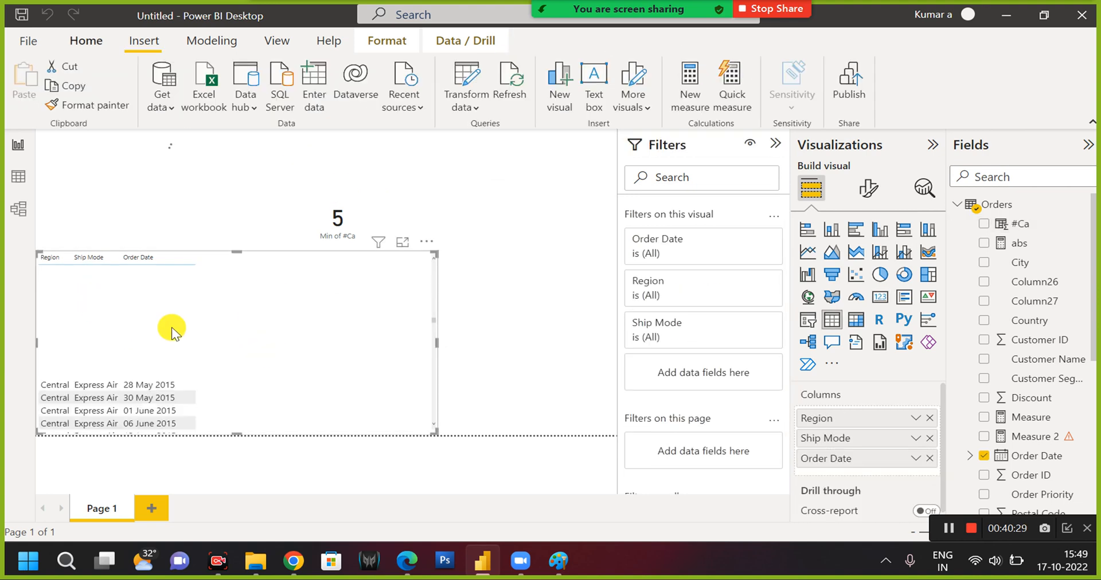
pyautogui.scroll(-5, 304, 317)
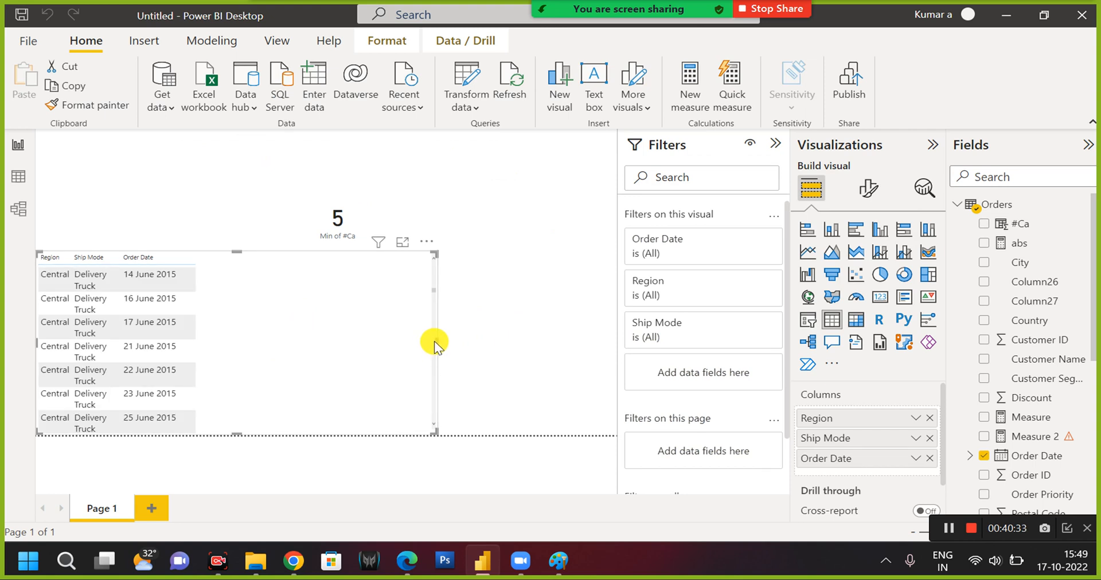
pyautogui.moveTo(436, 315); pyautogui.dragTo(432, 297)
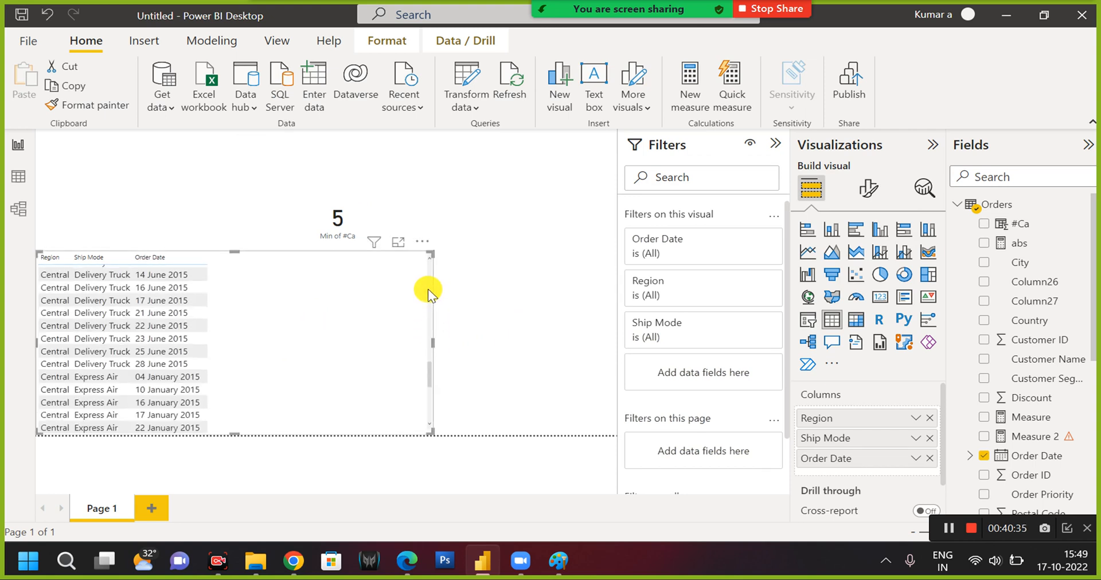
pyautogui.scroll(3, 428, 289)
pyautogui.scroll(-7, 429, 254)
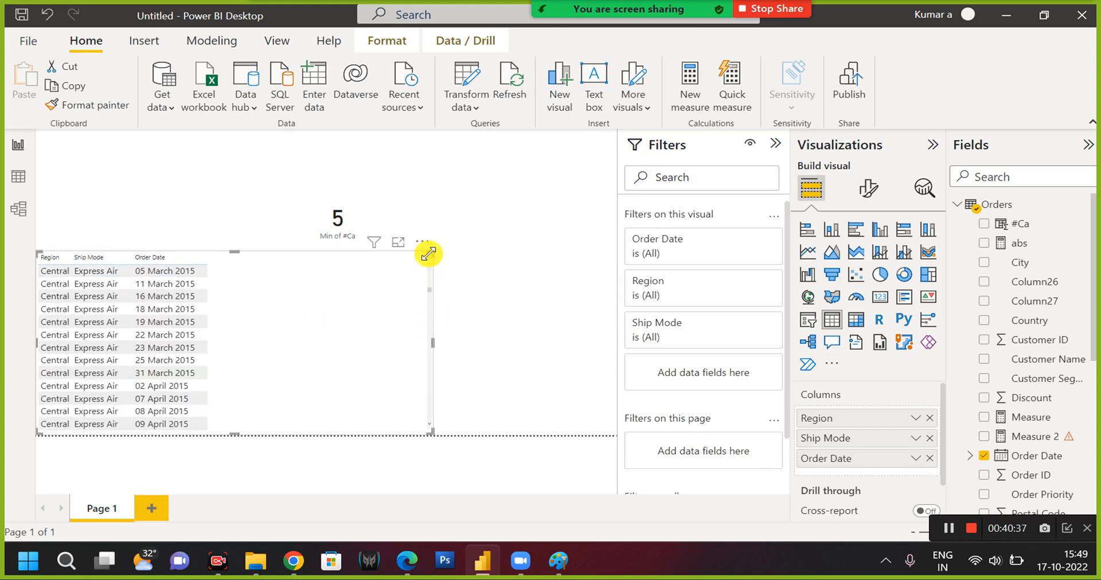
pyautogui.scroll(8, 394, 290)
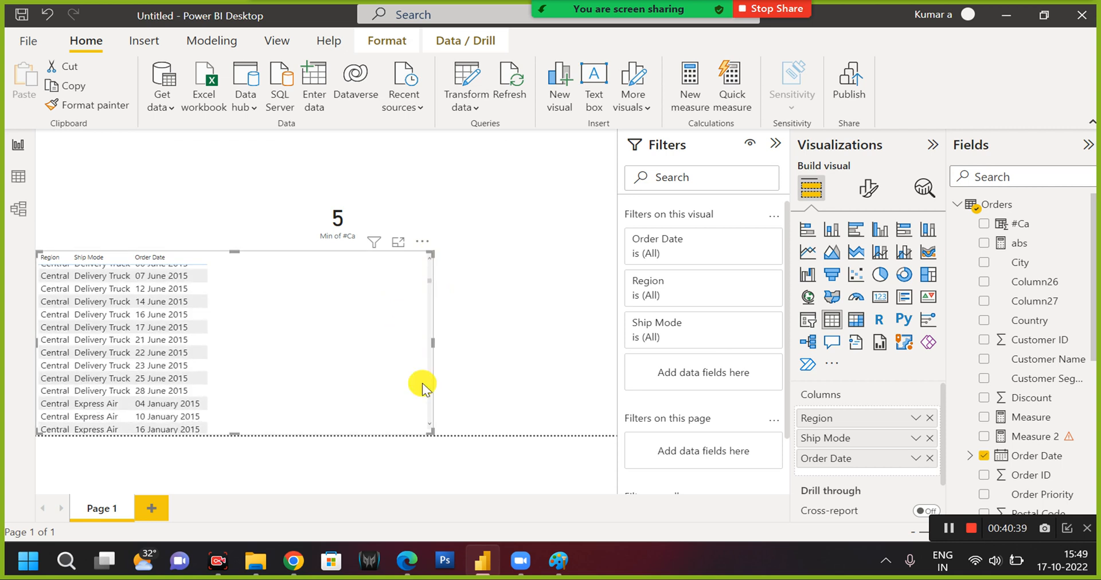
pyautogui.scroll(-8, 424, 390)
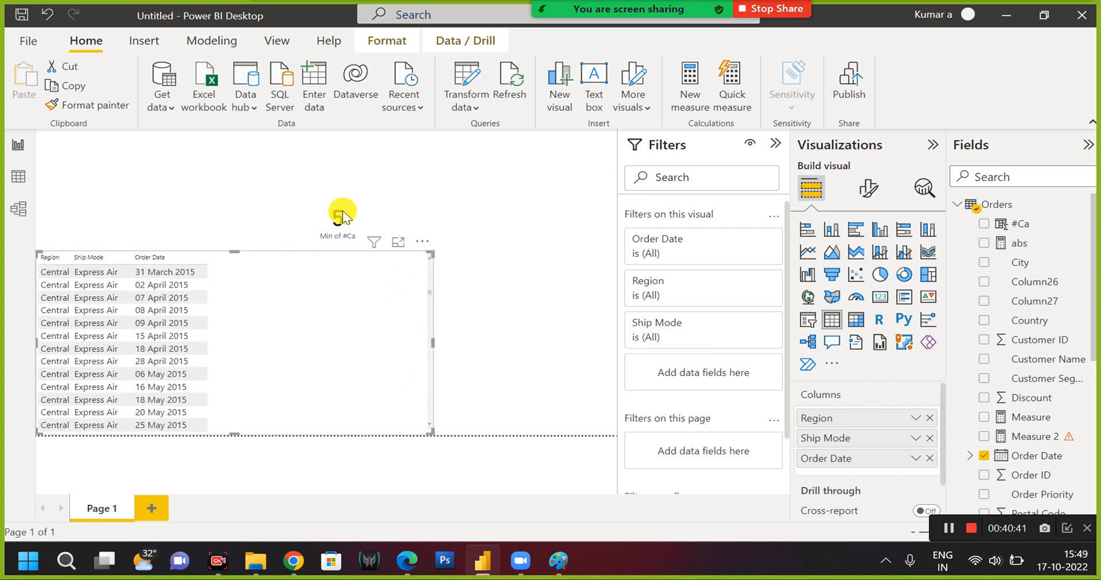
# Reopen the #Ca formula, change the Interval argument of DATEDIFF to YEAR, and commit it.
pyautogui.click(387, 183)
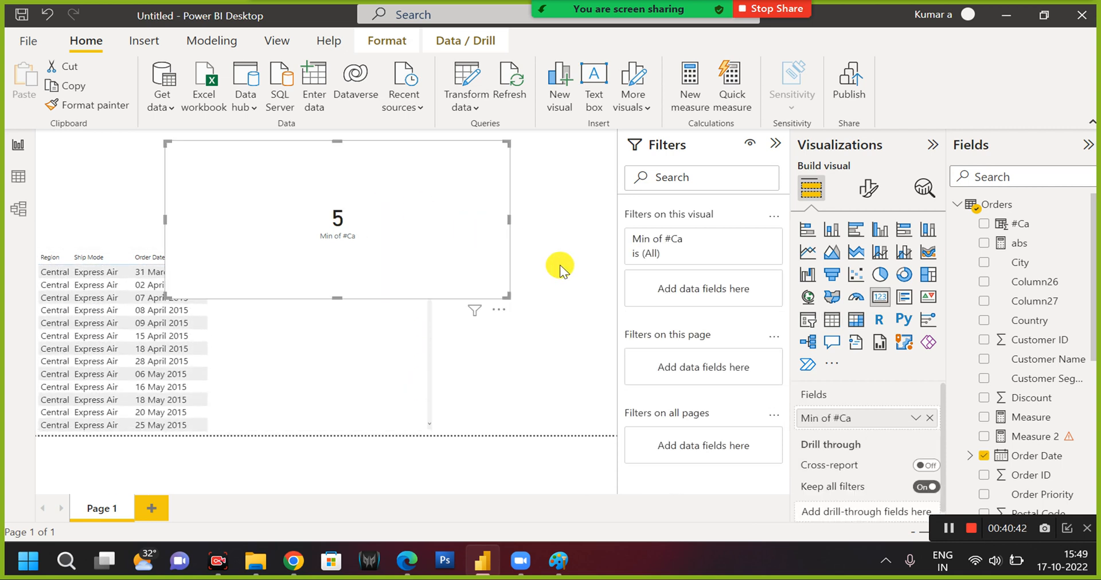
pyautogui.click(1018, 223)
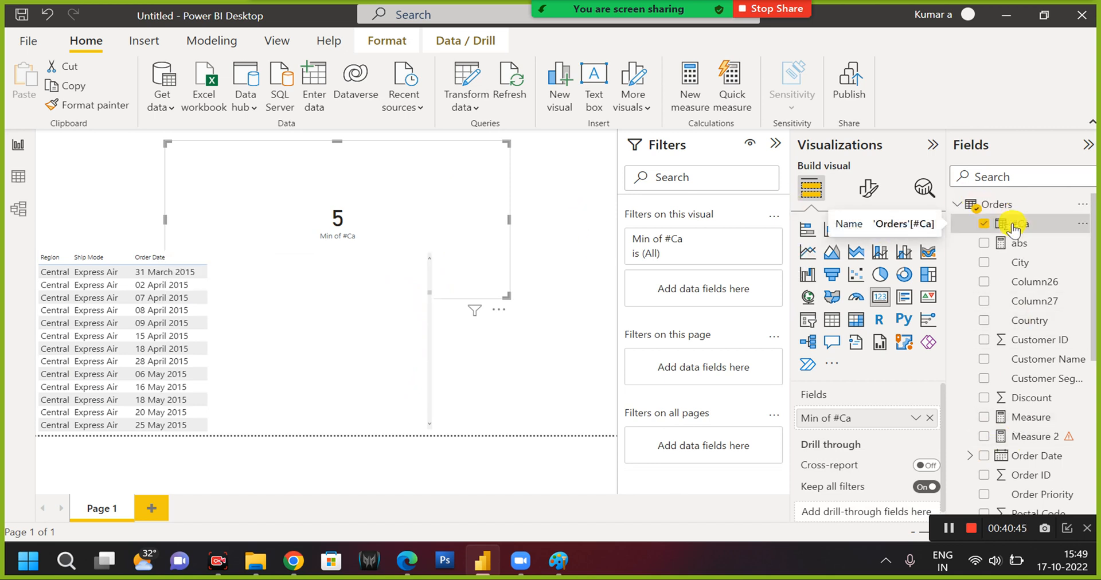
pyautogui.doubleClick(493, 141)
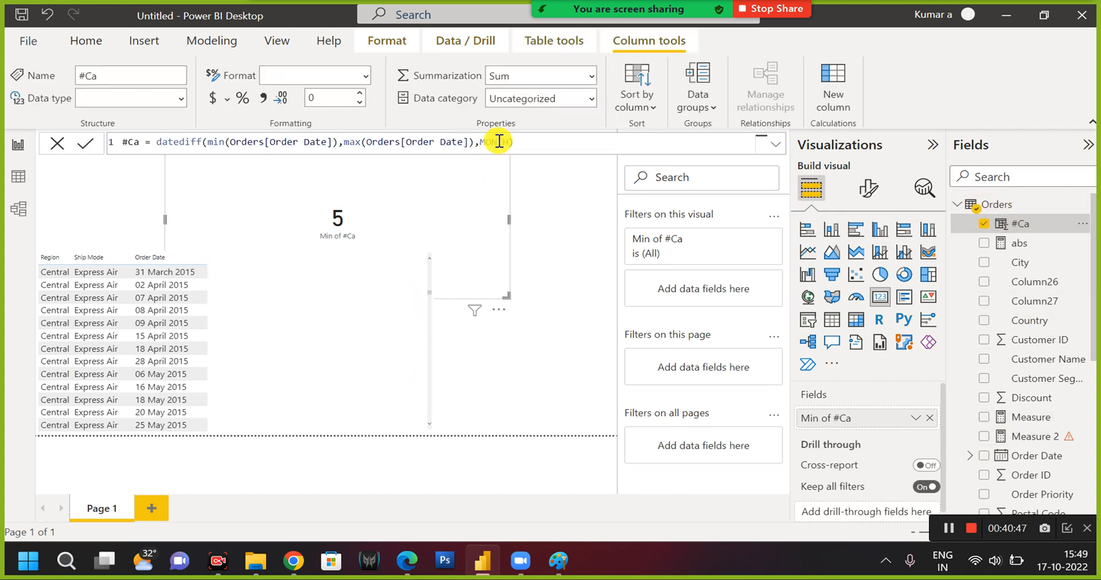
pyautogui.write('year')
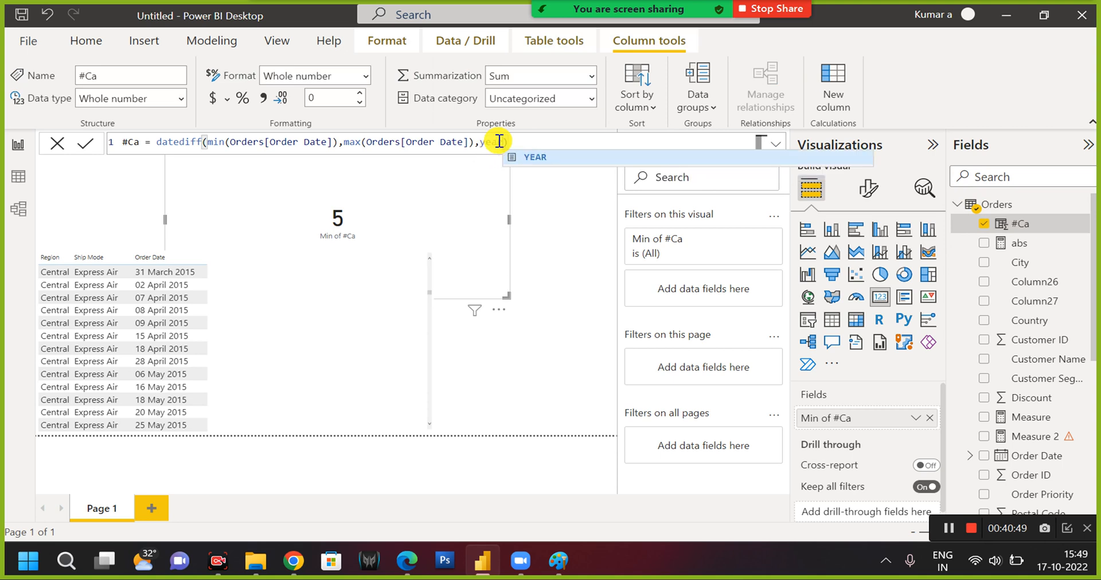
pyautogui.press('Tab')
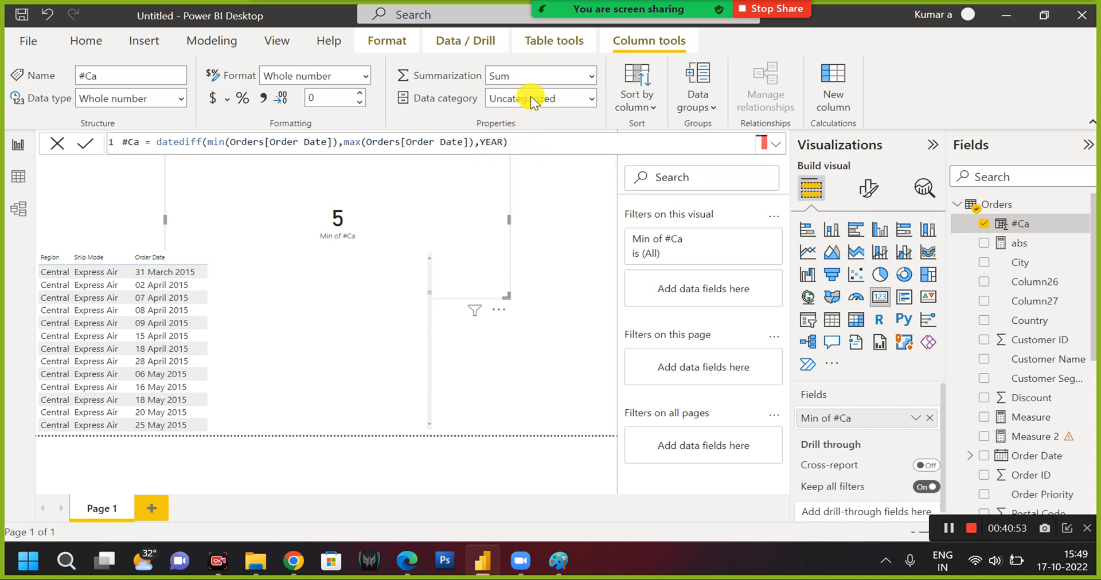
pyautogui.press('Return')
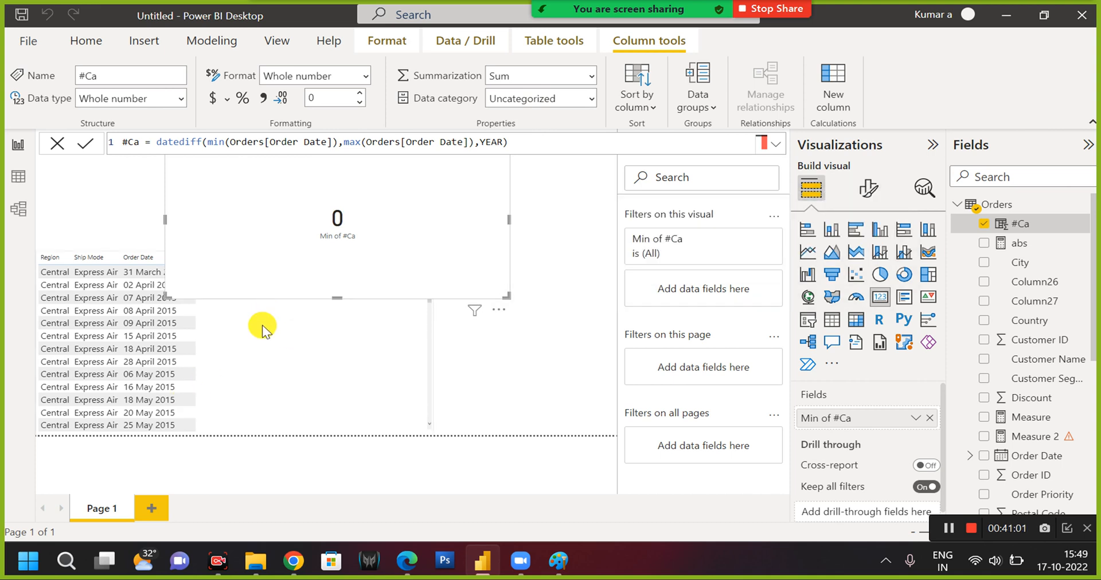
# Replace max(Orders[Order Date]) with TODAY() as the Date2 argument of DATEDIFF in the #Ca formula, and commit it.
pyautogui.click(490, 143)
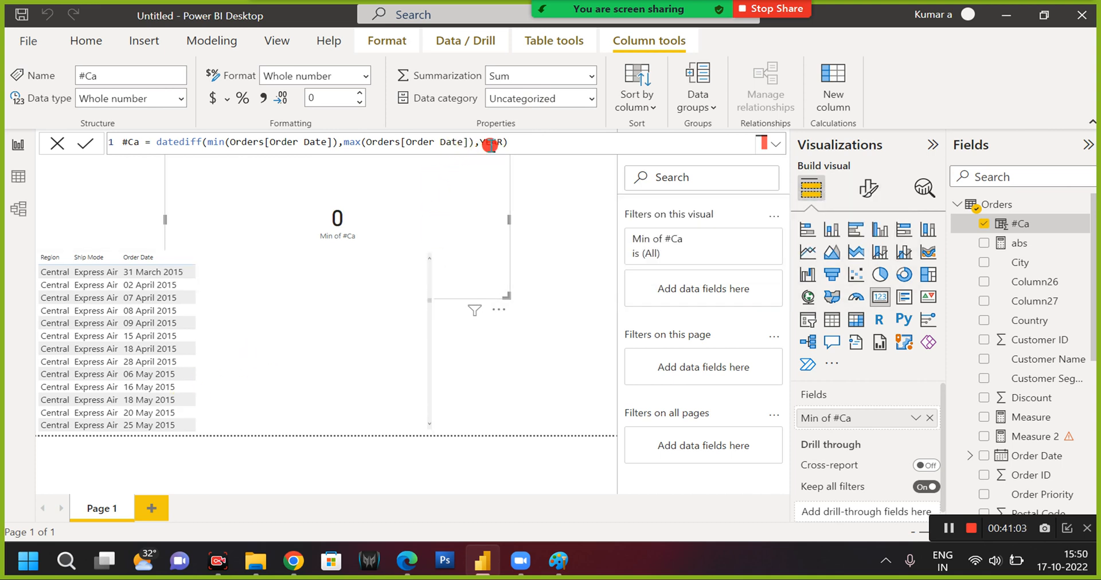
pyautogui.tripleClick(492, 144)
pyautogui.doubleClick(493, 144)
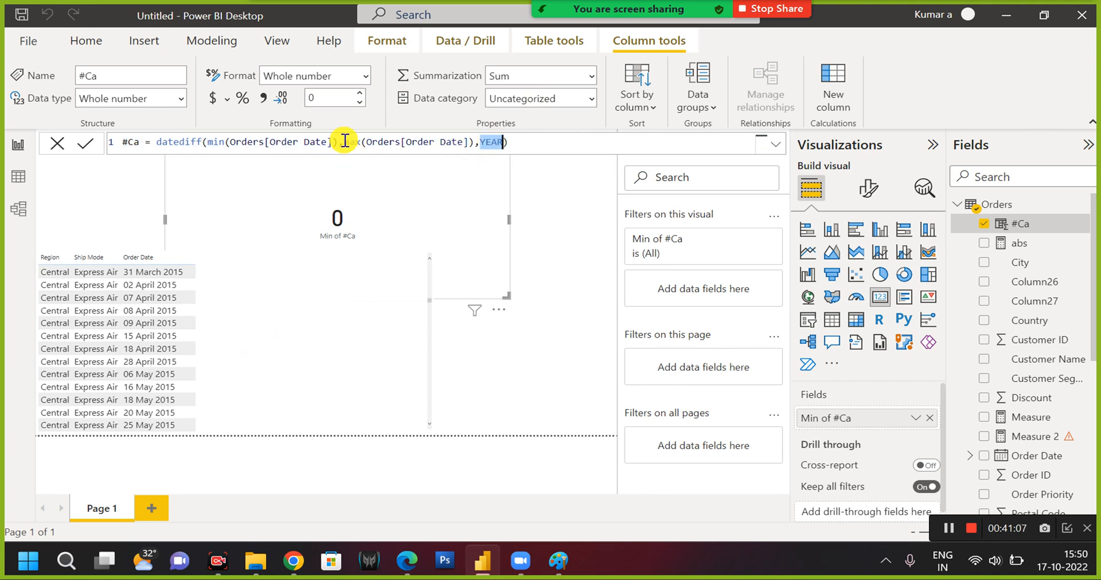
pyautogui.moveTo(344, 141); pyautogui.dragTo(476, 142)
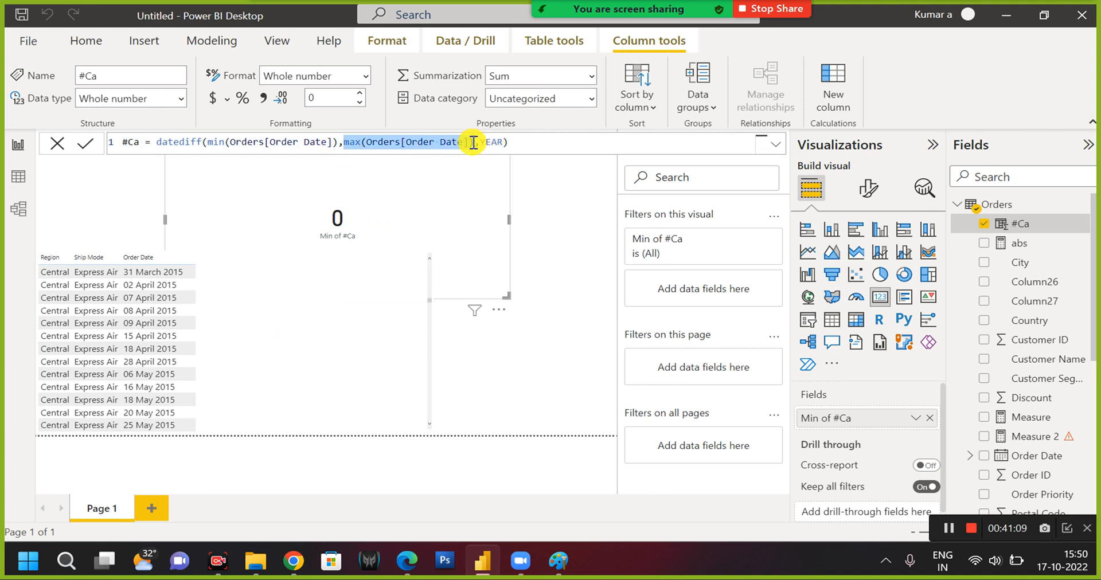
pyautogui.write('today')
pyautogui.press('Tab')
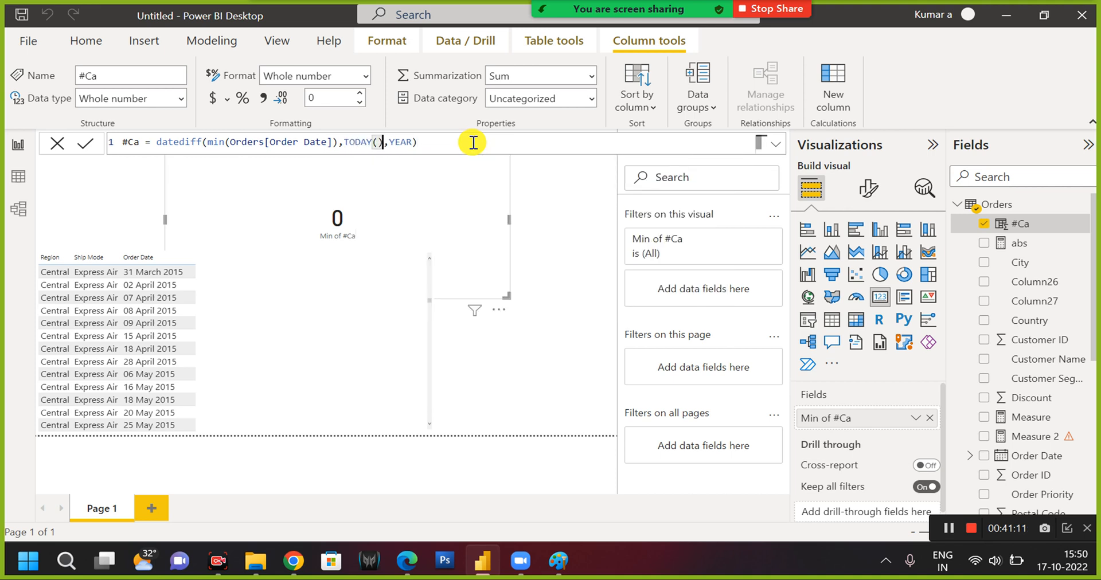
pyautogui.write(')')
pyautogui.press('Return')
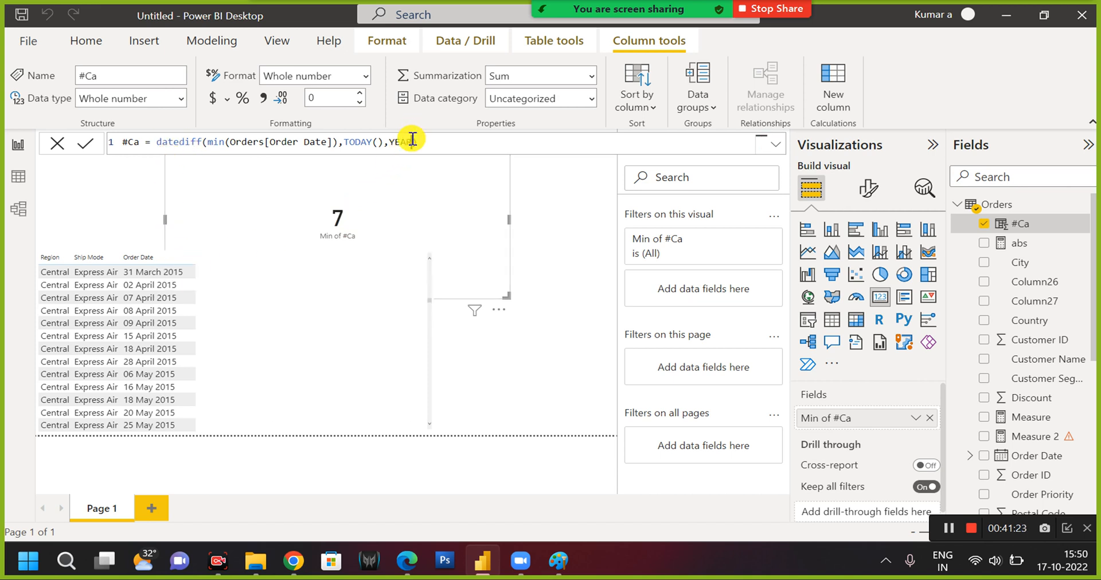
# Set the Interval argument of DATEDIFF in the #Ca formula to MONTH, and commit it.
pyautogui.press('BackSpace')
pyautogui.press('BackSpace')
pyautogui.press('BackSpace')
pyautogui.press('BackSpace')
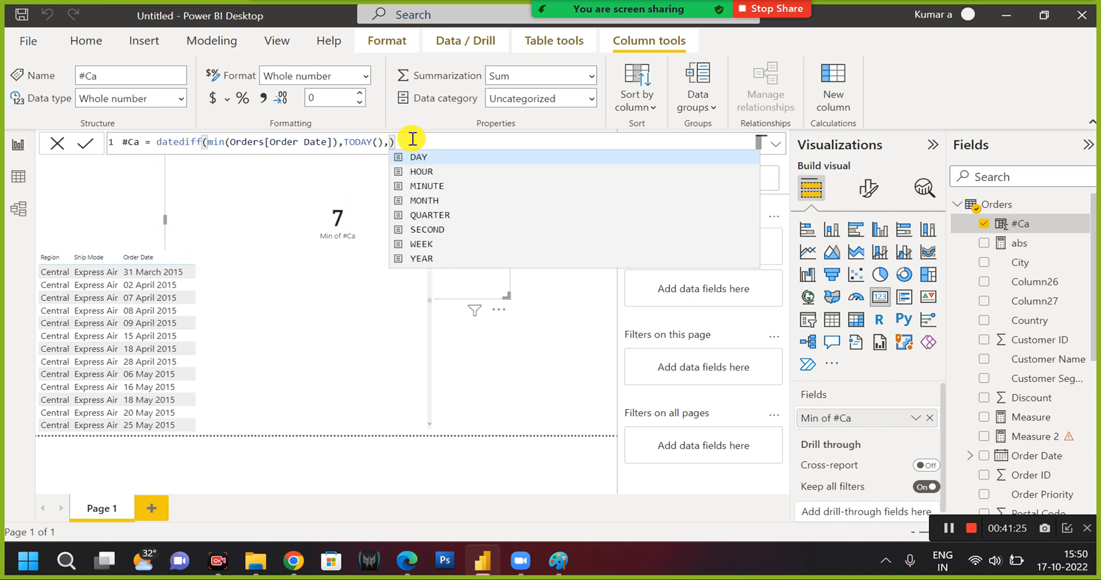
pyautogui.write('mon')
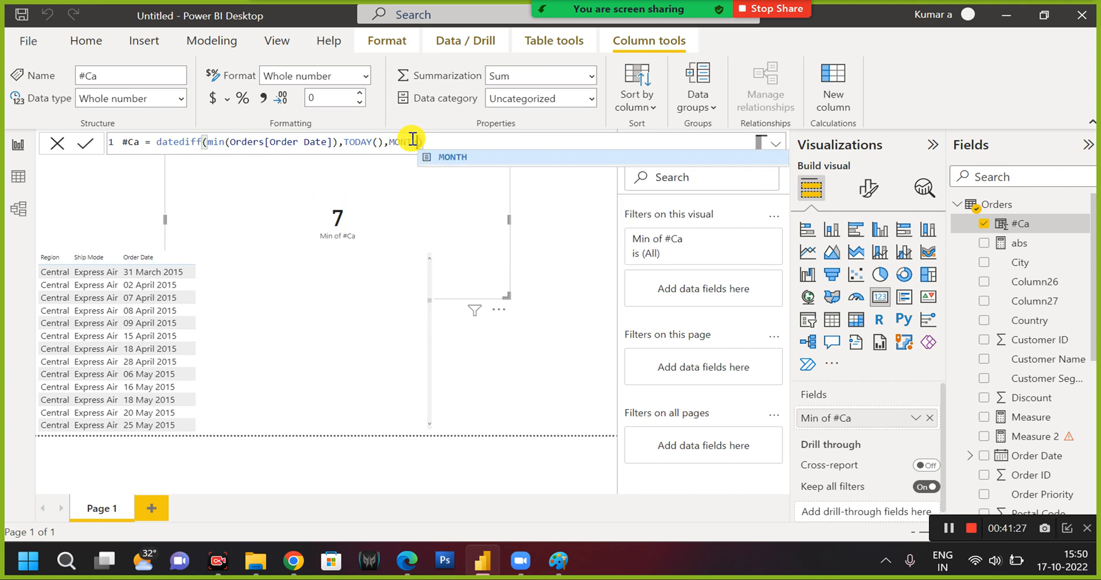
pyautogui.press('Tab')
pyautogui.click(439, 141)
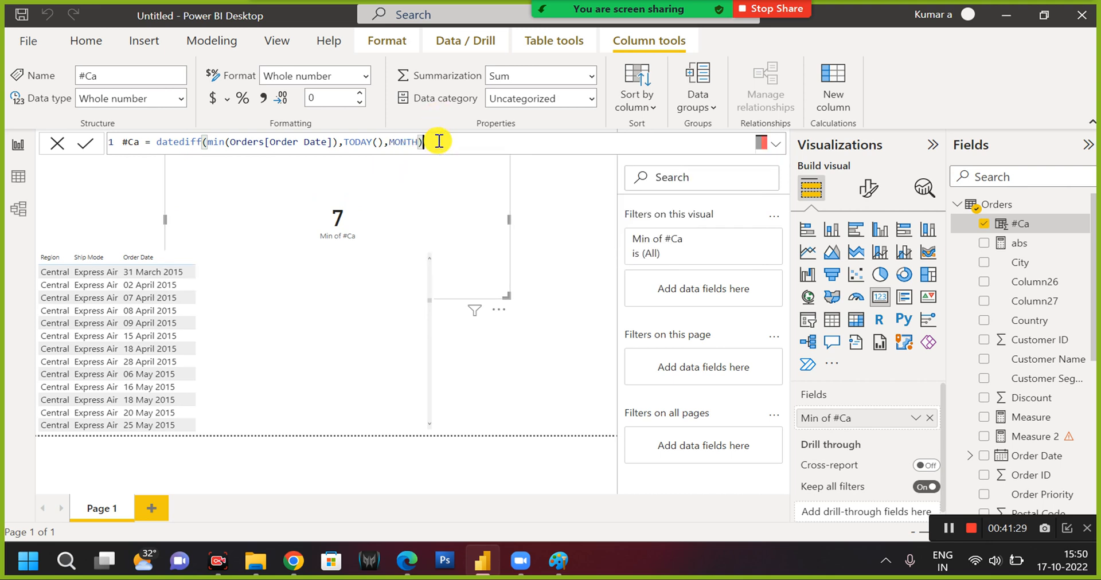
pyautogui.press('Return')
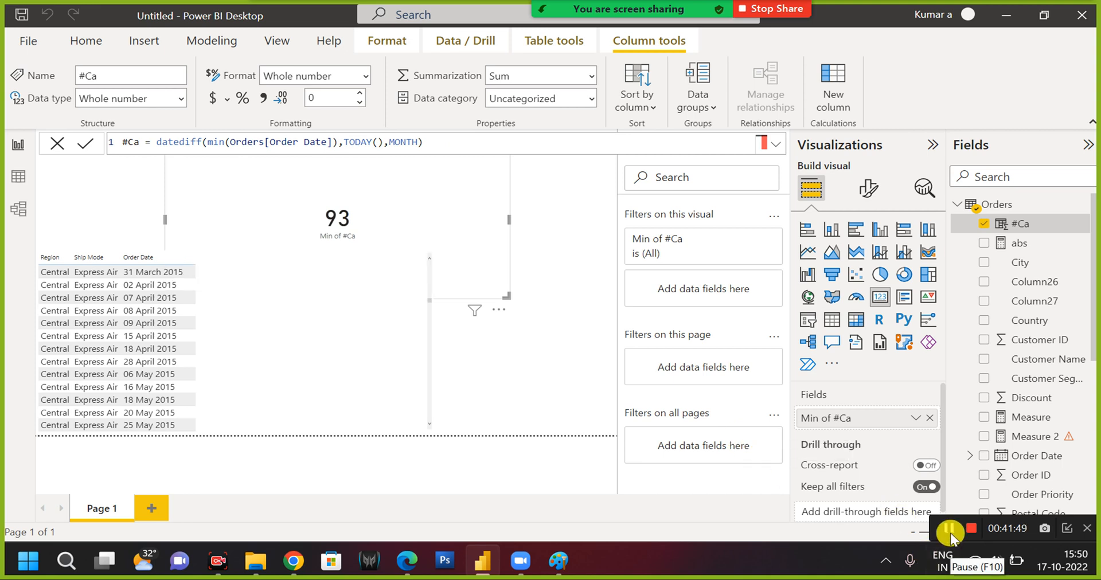
pyautogui.click(770, 147)
pyautogui.click(771, 147)
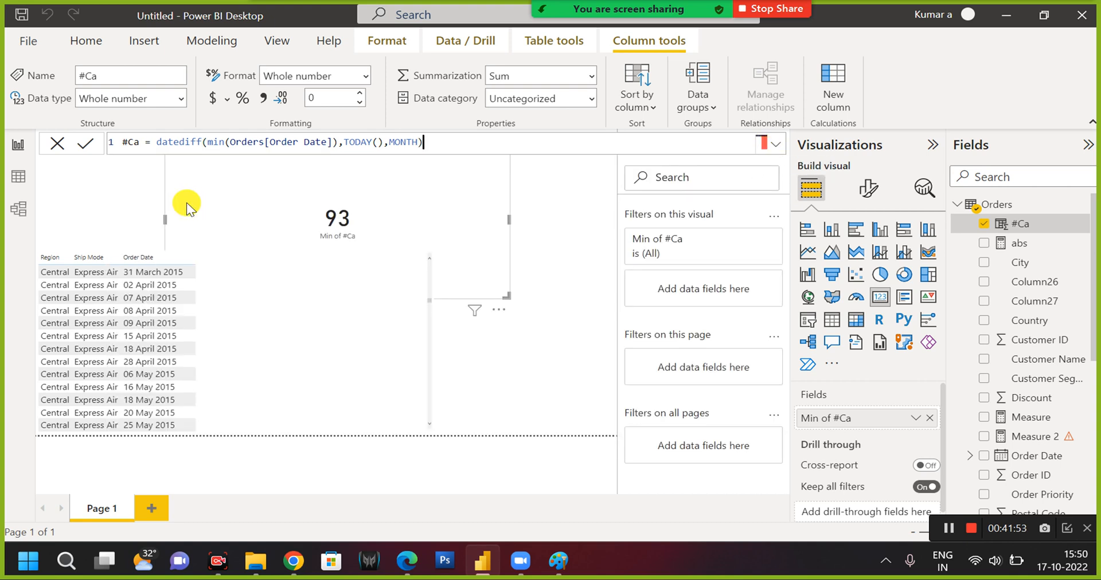